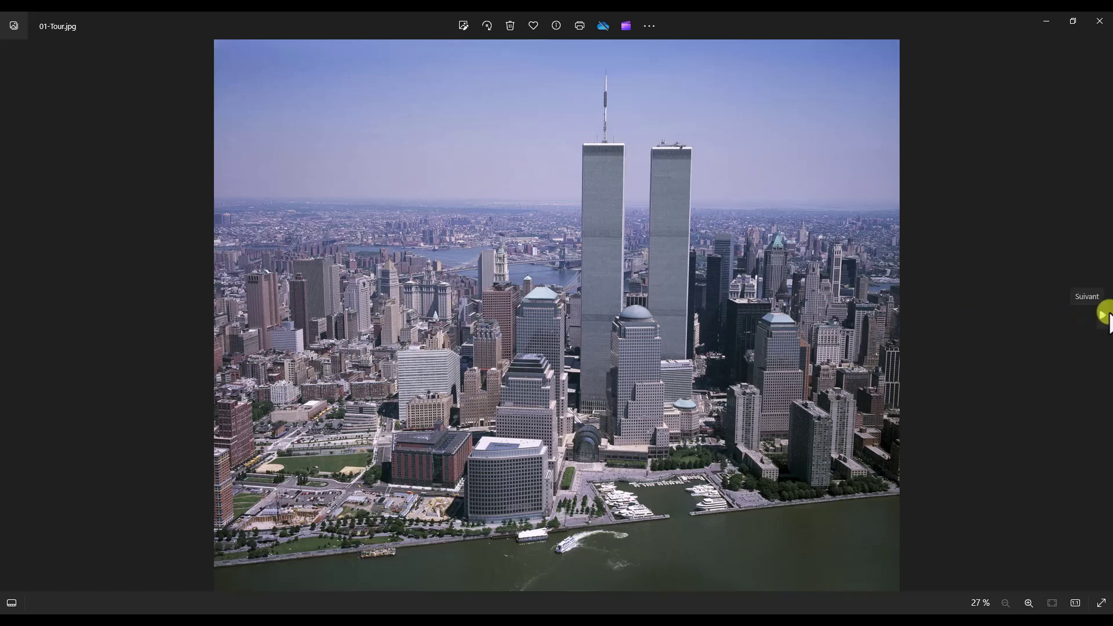
# Step: Browse skyline, airliner, explosion, portrait, face and ripples to the finished montage, then switch to GIMP
pyautogui.click(1102, 313)
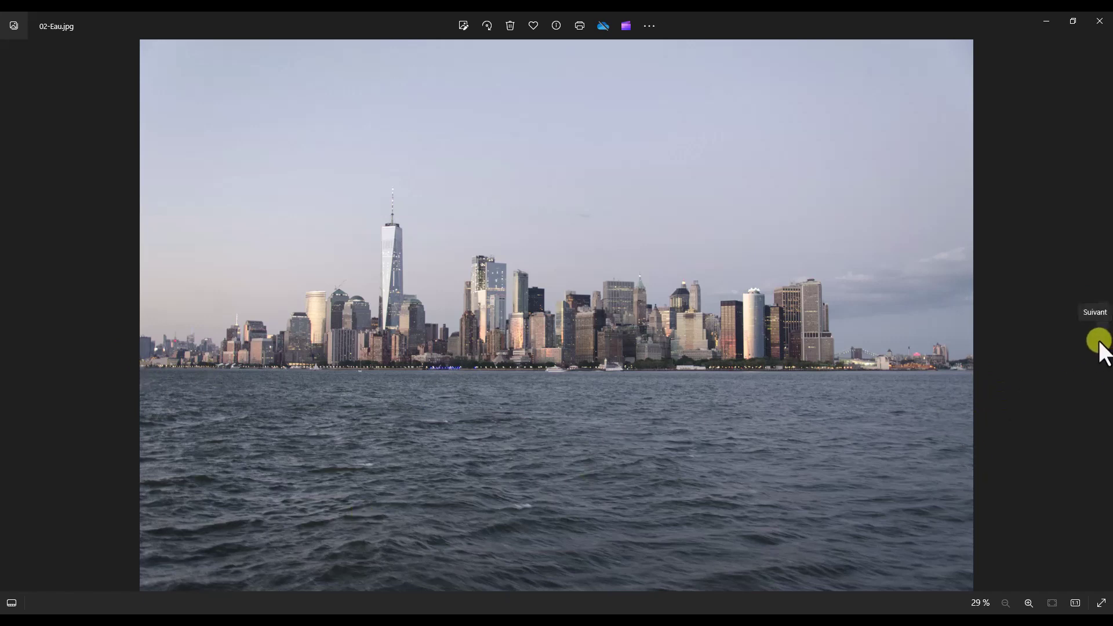
pyautogui.click(1102, 313)
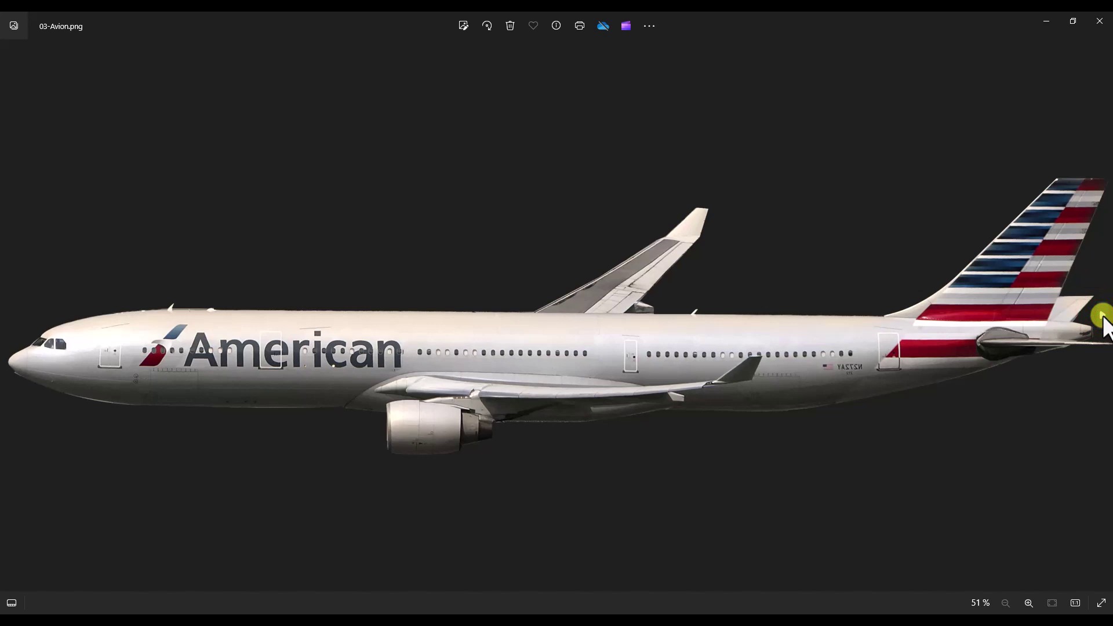
pyautogui.click(1101, 316)
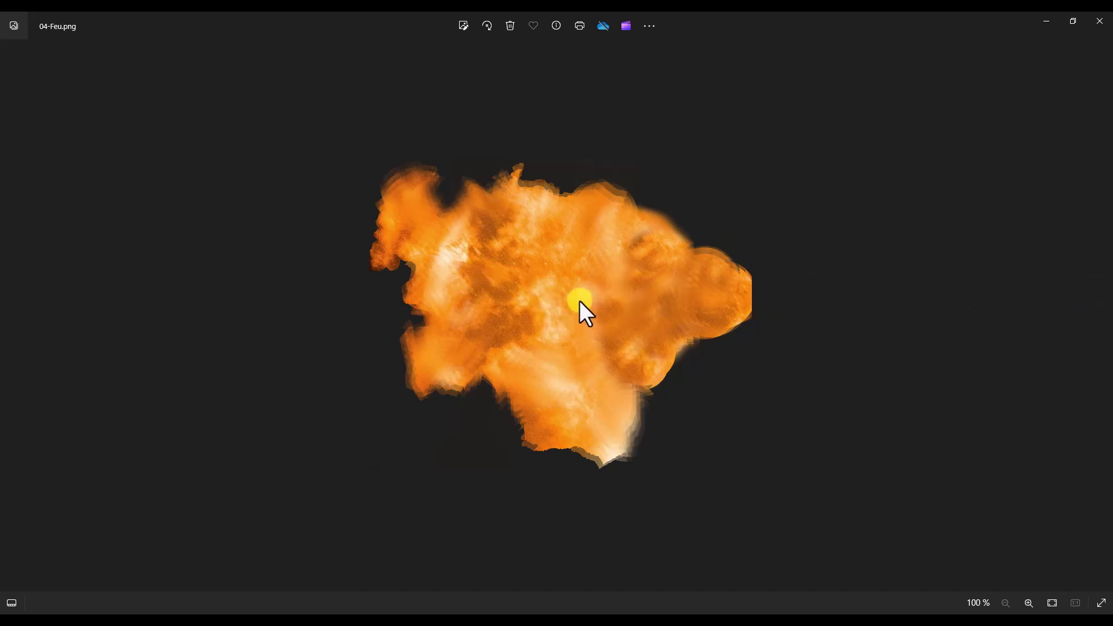
pyautogui.click(1101, 316)
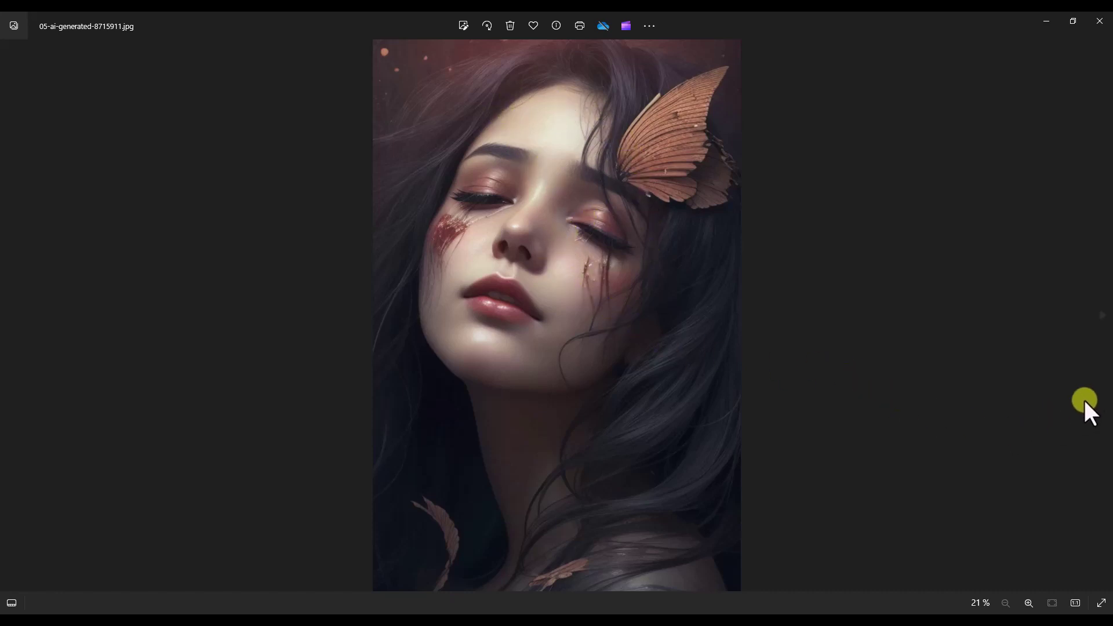
pyautogui.click(1101, 315)
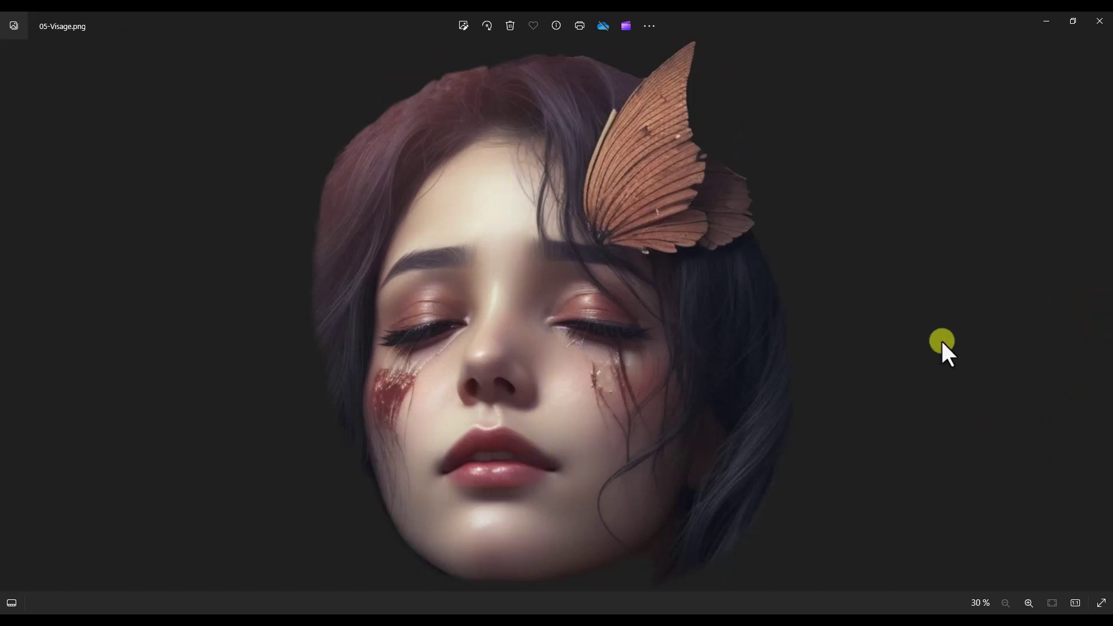
pyautogui.click(1102, 315)
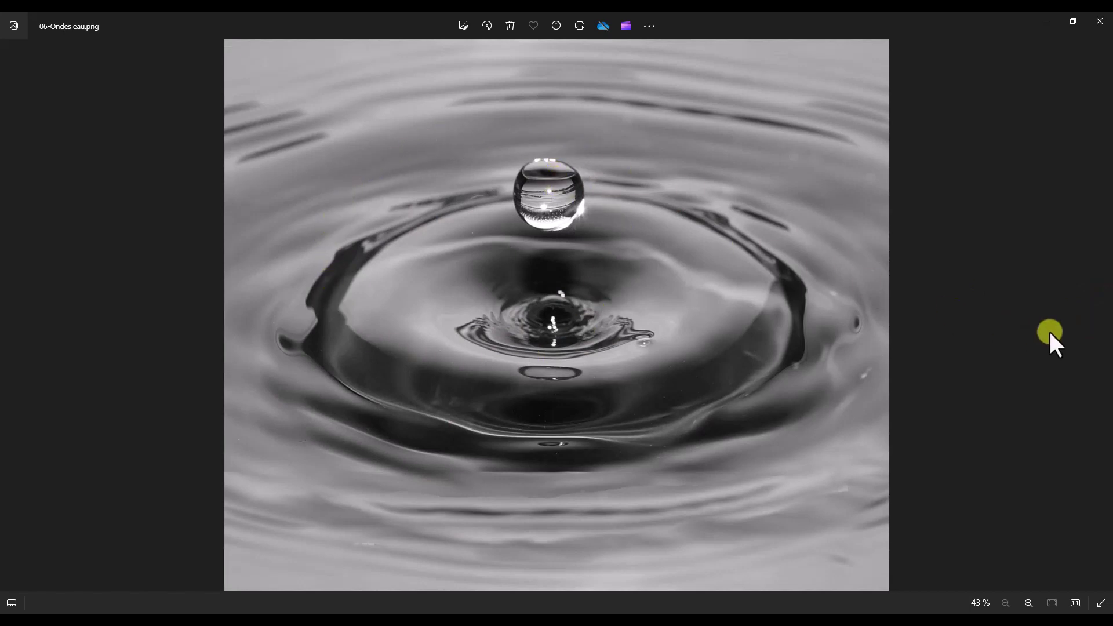
pyautogui.click(1103, 316)
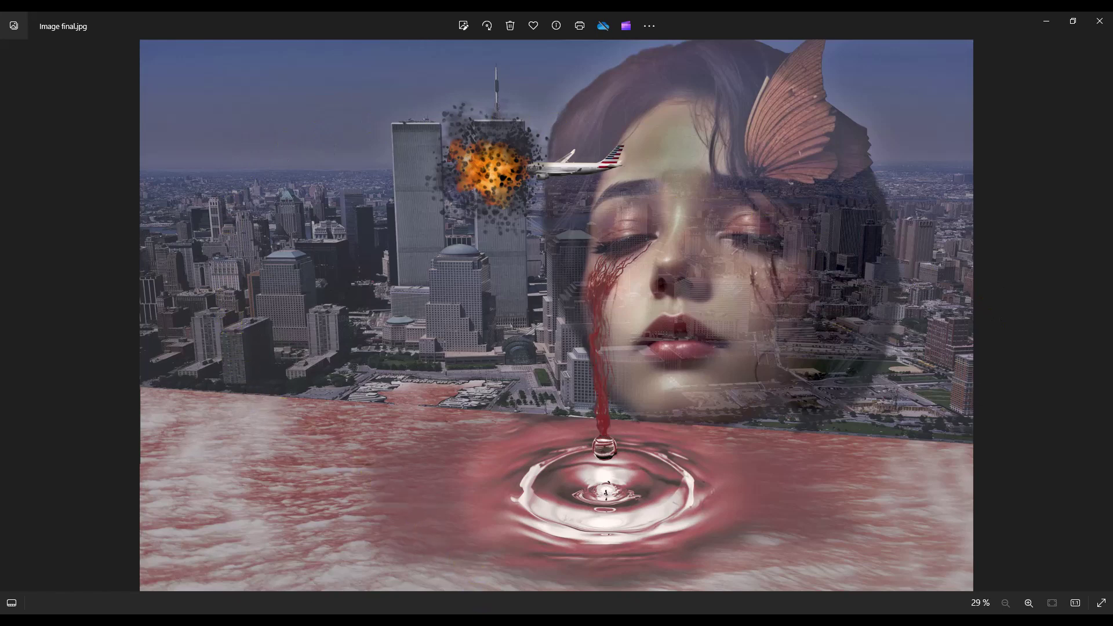
pyautogui.click(467, 612)
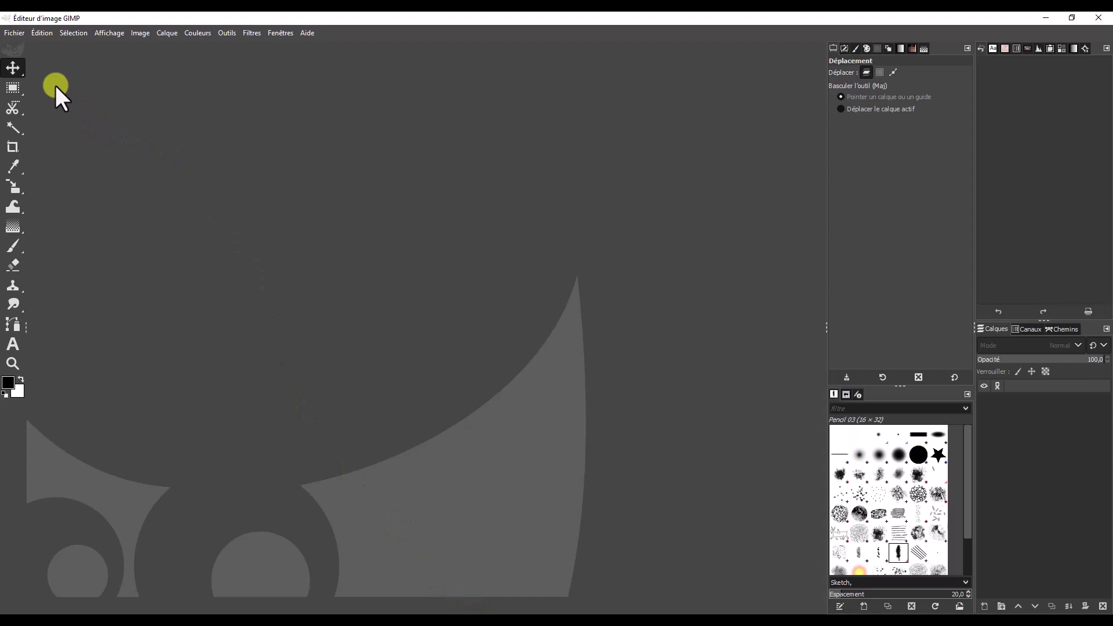
# Step: Create a new blank image of 4891 × 3239 pixels
pyautogui.click(11, 33)
pyautogui.click(26, 50)
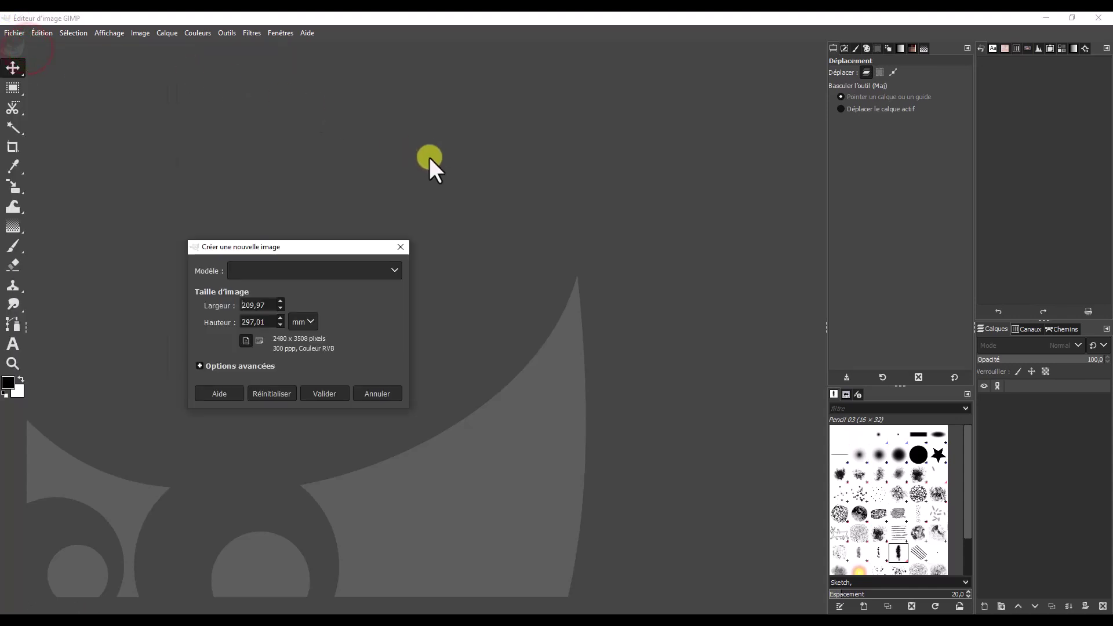
pyautogui.click(311, 321)
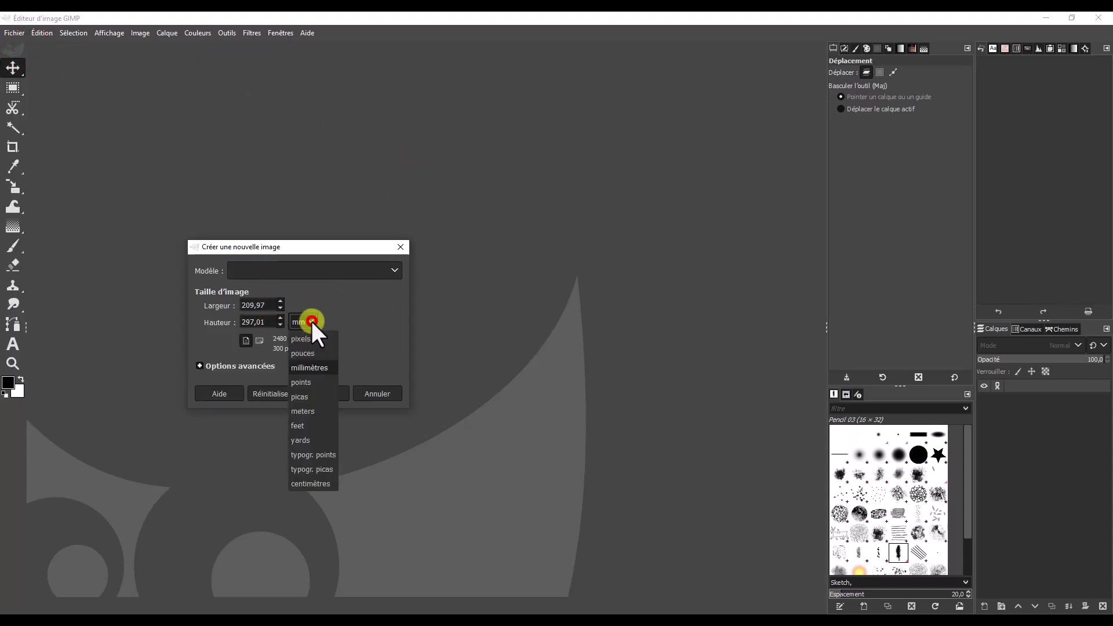
pyautogui.click(301, 339)
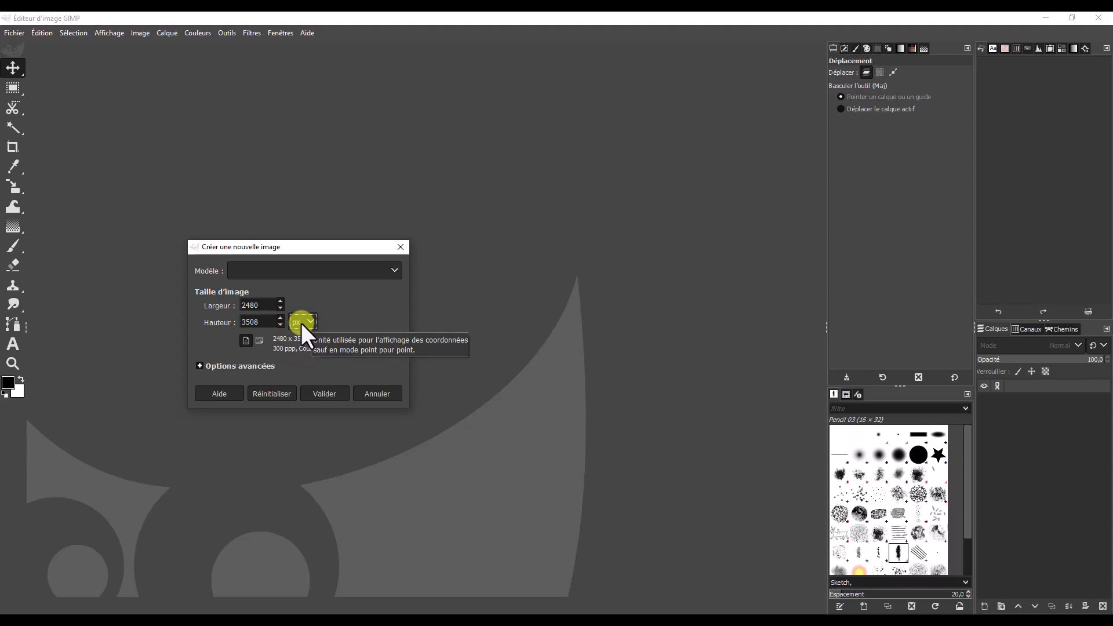
pyautogui.doubleClick(260, 304)
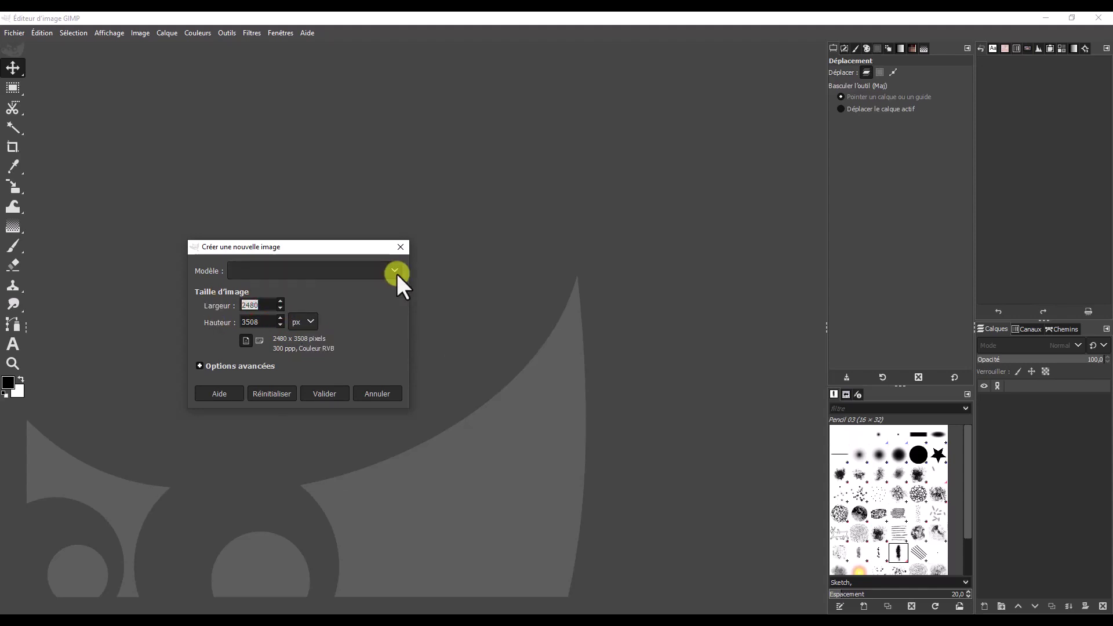
pyautogui.write('4891')
pyautogui.doubleClick(263, 323)
pyautogui.write('3239')
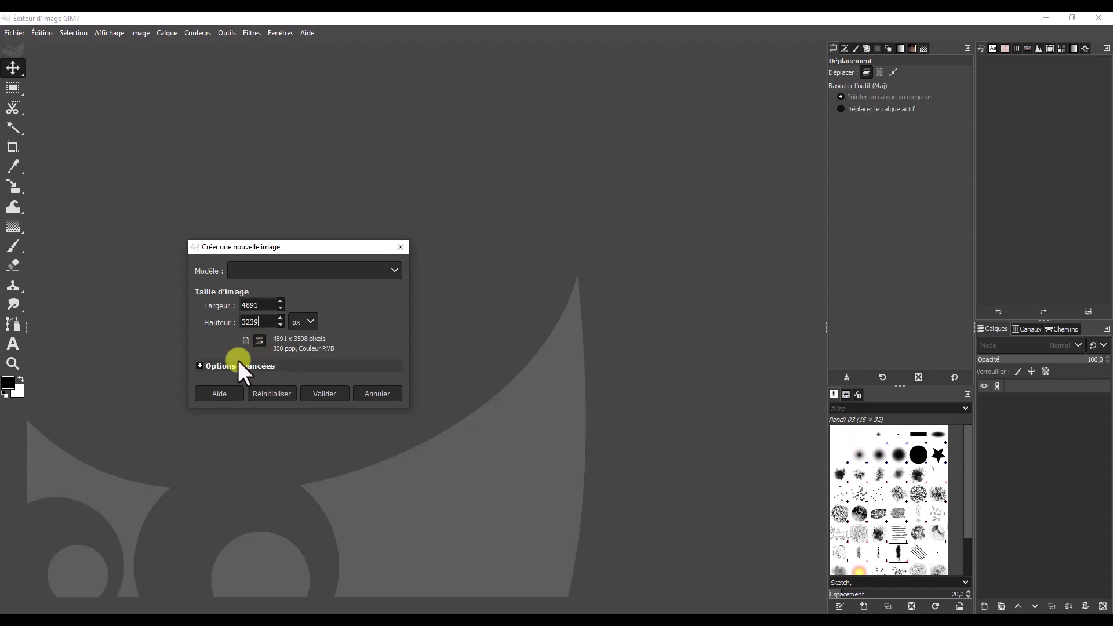
pyautogui.click(325, 394)
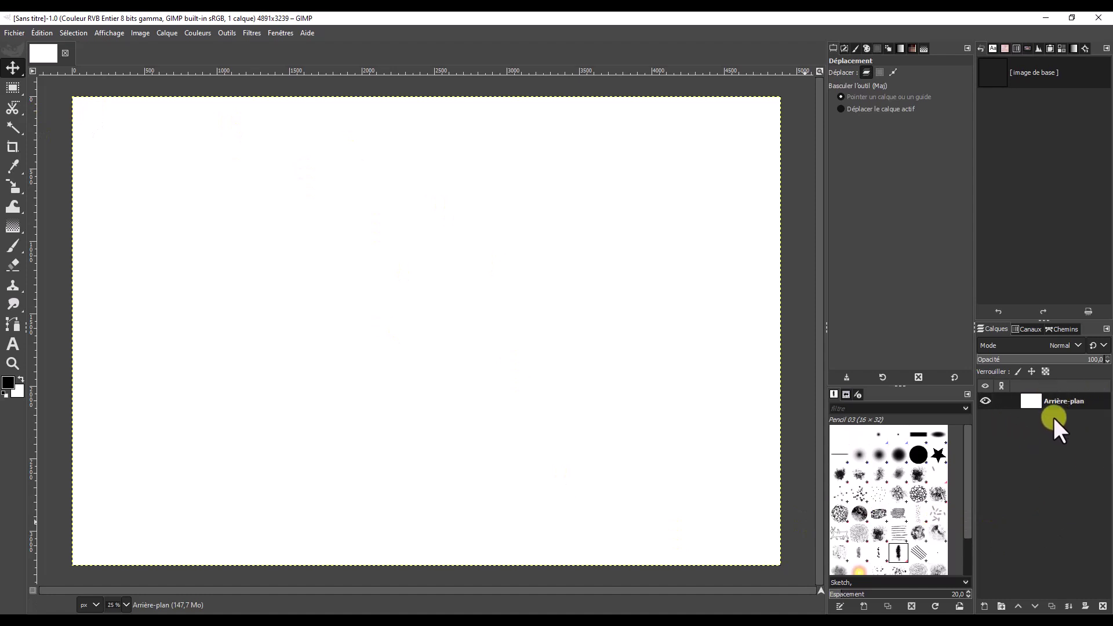
# Step: Rename the background layer to Fond
pyautogui.click(1060, 401)
pyautogui.doubleClick(1059, 401)
pyautogui.write('Fond')
pyautogui.click(1051, 451)
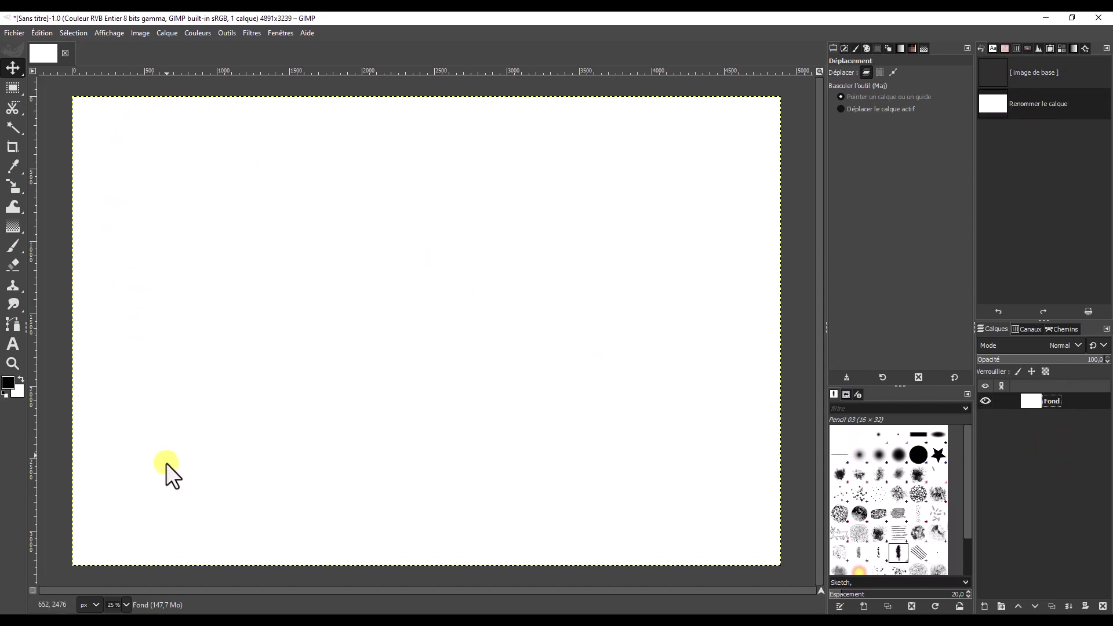
# Step: Open 01-Tour.jpg from the Images Sources folder with GIMP
pyautogui.click(81, 580)
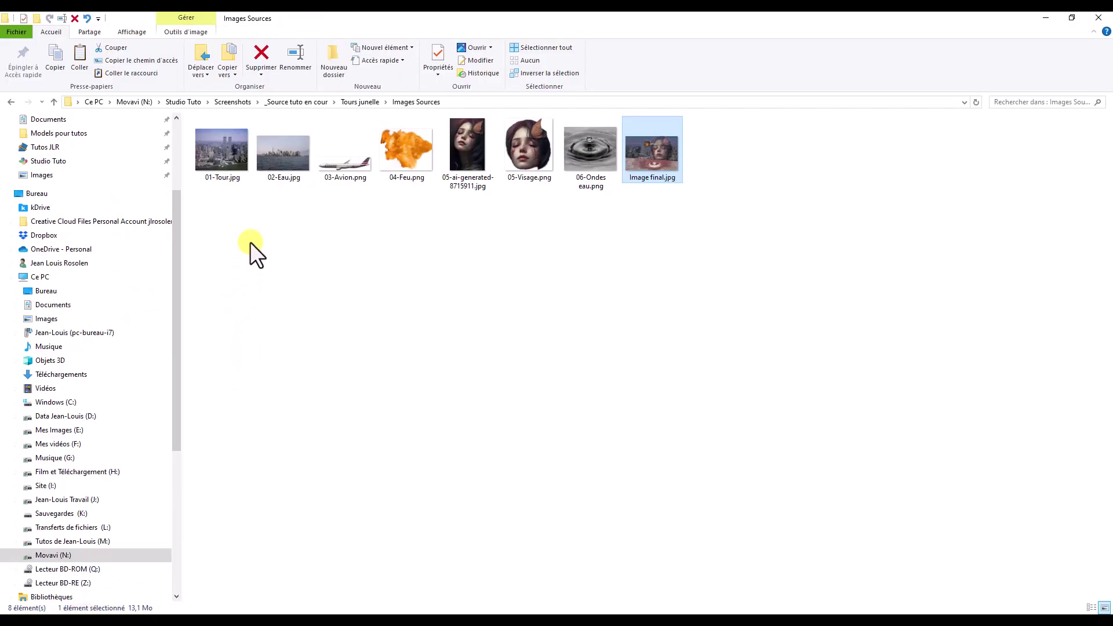
pyautogui.rightClick(224, 152)
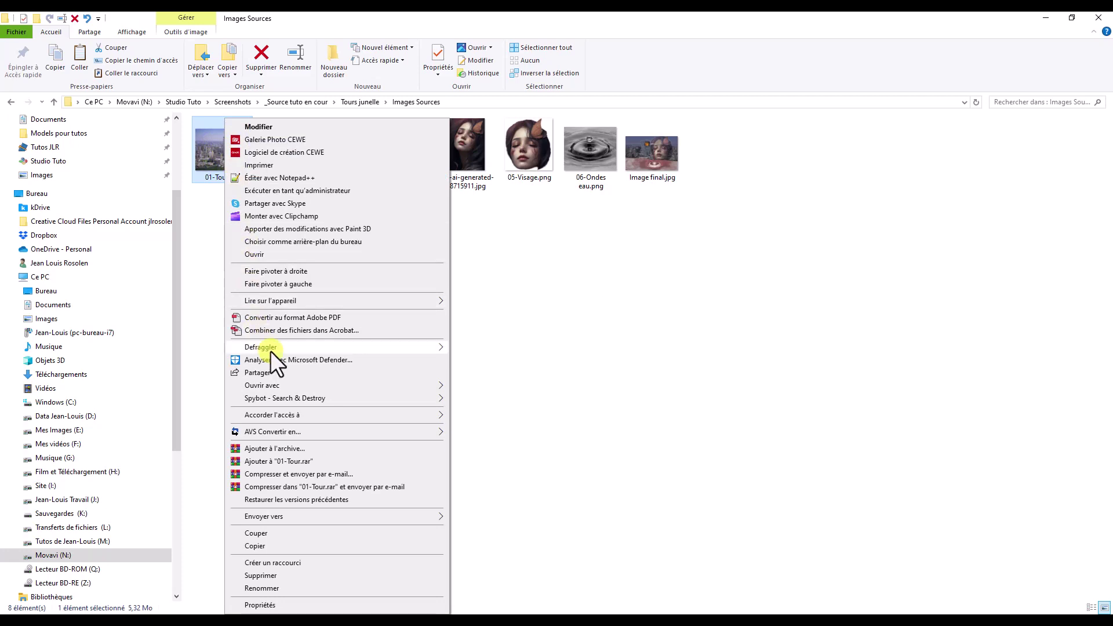
pyautogui.moveTo(262, 385)
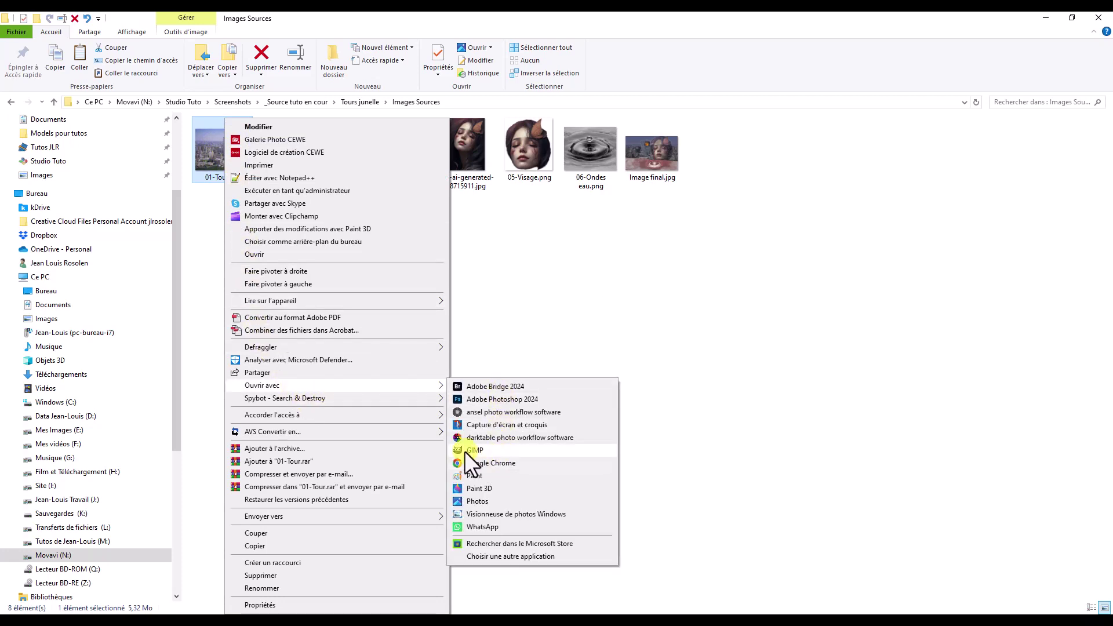
pyautogui.click(466, 450)
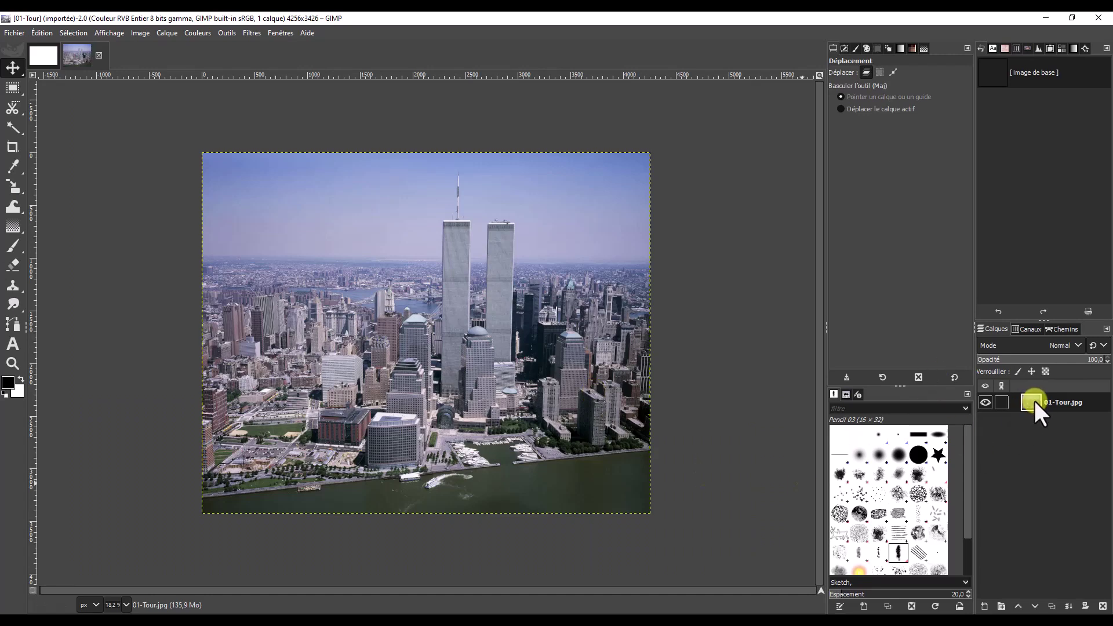
# Step: Drop the tower photo into the montage as a new layer and flip it horizontally
pyautogui.moveTo(1034, 401); pyautogui.dragTo(352, 235)
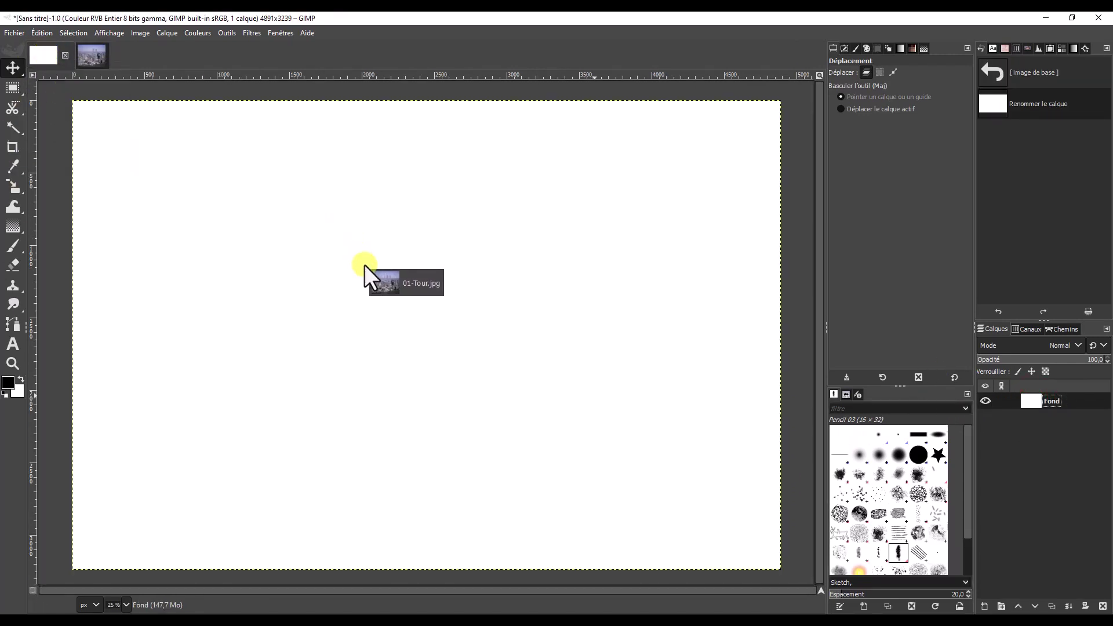
pyautogui.moveTo(353, 236); pyautogui.dragTo(364, 265)
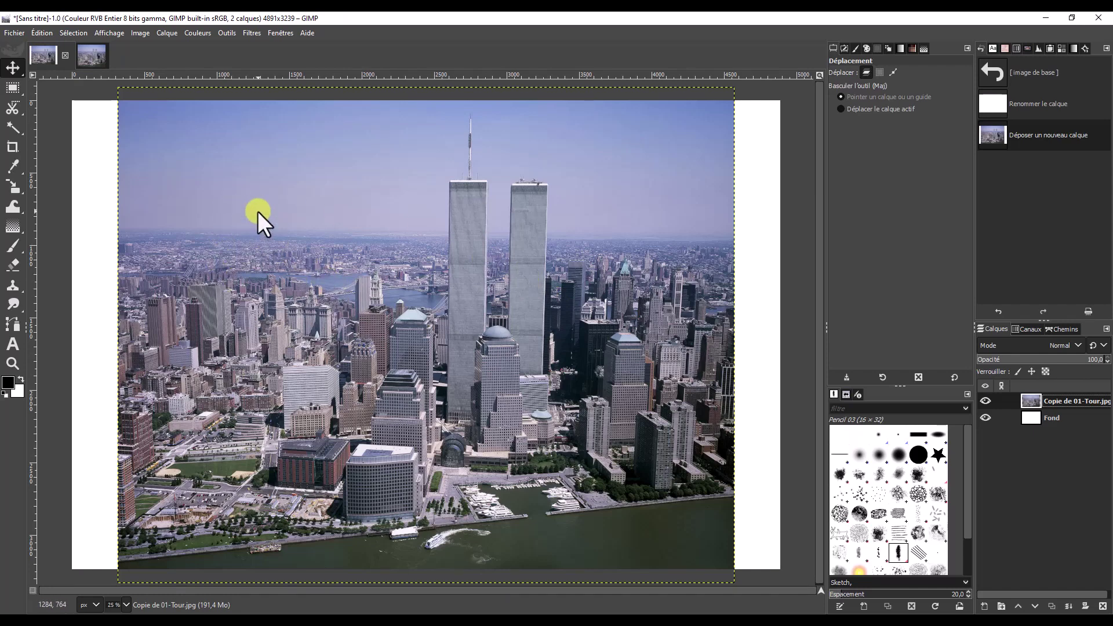
pyautogui.click(140, 33)
pyautogui.moveTo(163, 126)
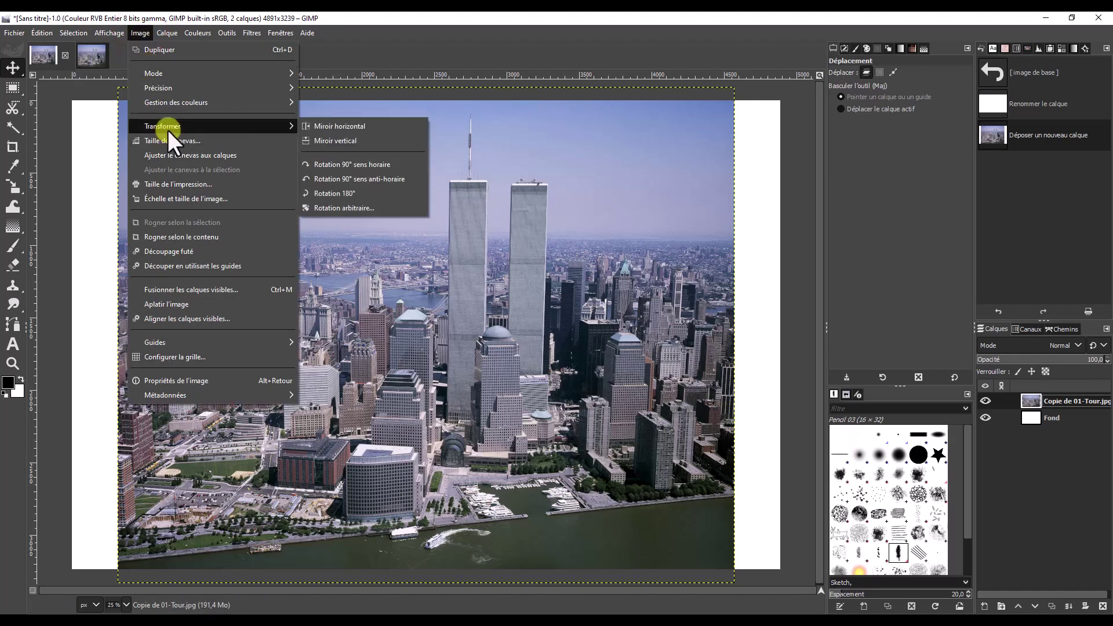
pyautogui.click(333, 127)
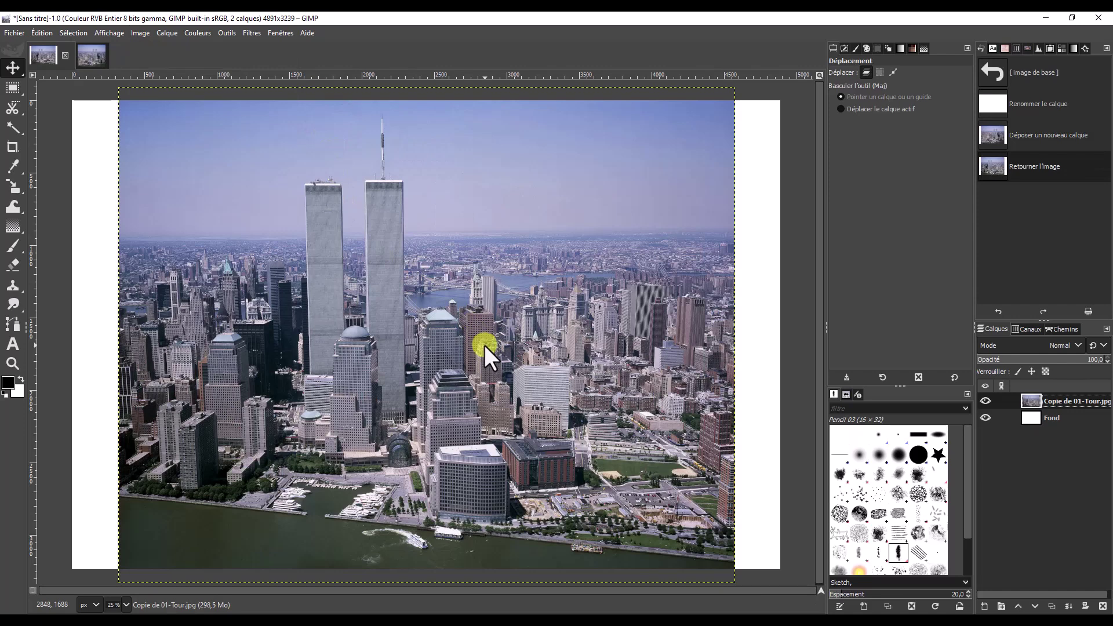
# Step: Scale the tower layer, unlinked, to 4891 × 2486 pixels using millimetre values
pyautogui.rightClick(13, 186)
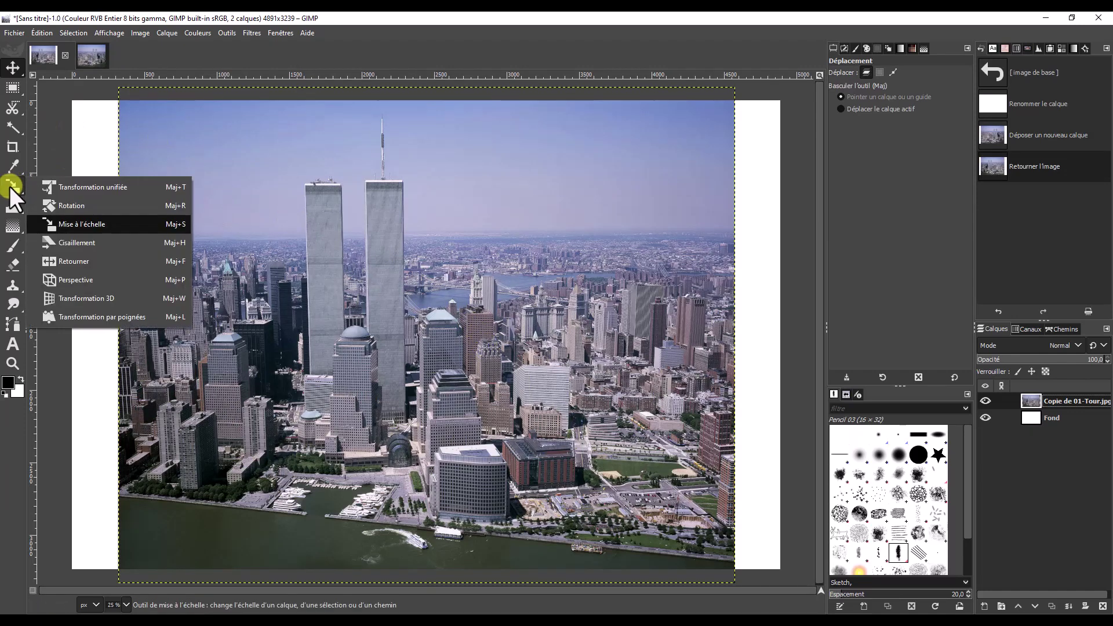
pyautogui.click(92, 226)
pyautogui.click(388, 404)
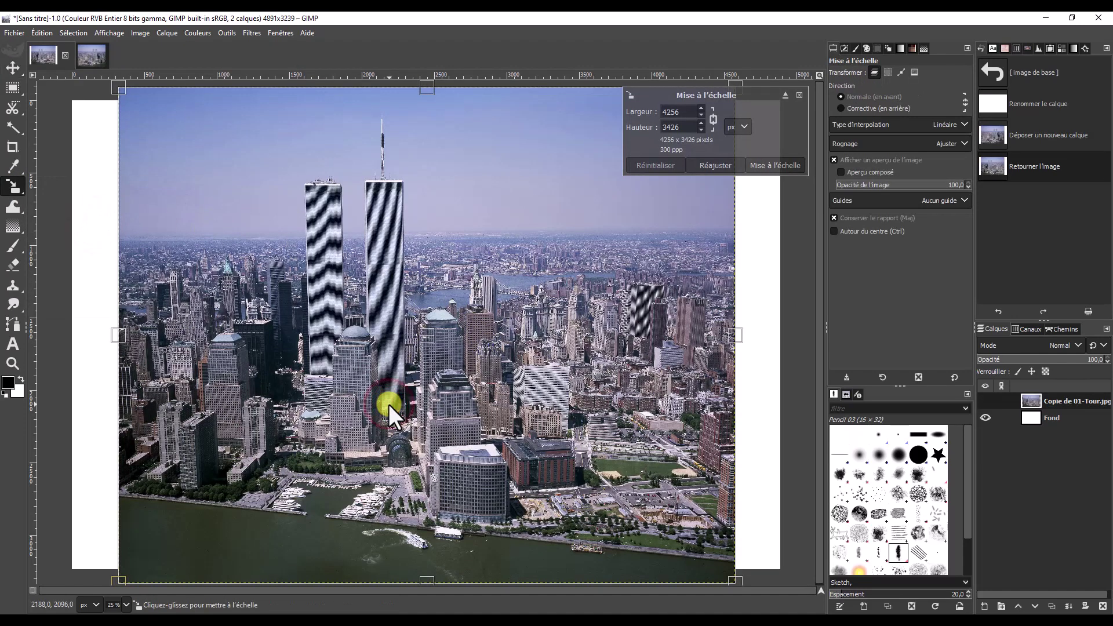
pyautogui.click(712, 120)
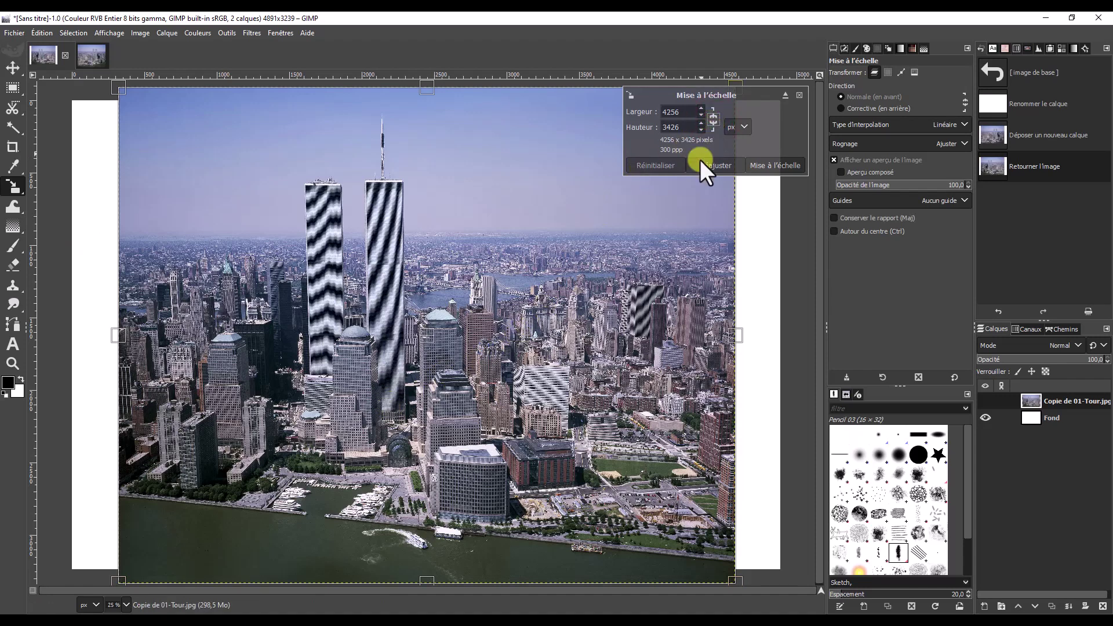
pyautogui.click(747, 126)
pyautogui.click(737, 188)
pyautogui.tripleClick(661, 108)
pyautogui.write('414,10')
pyautogui.click(690, 125)
pyautogui.write('210')
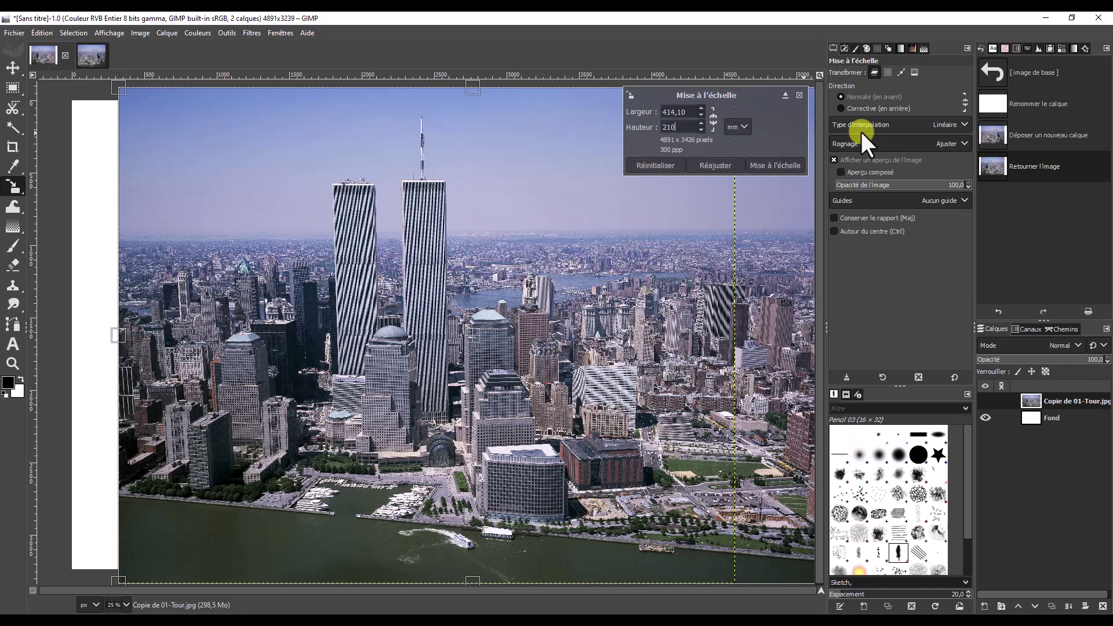
pyautogui.write(',48')
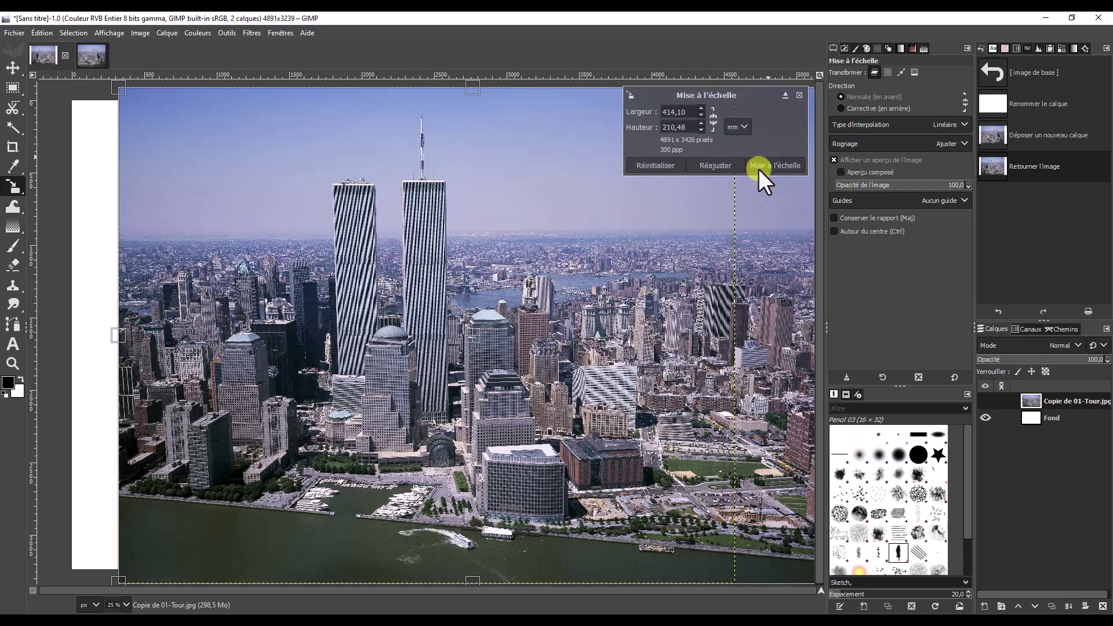
pyautogui.click(774, 167)
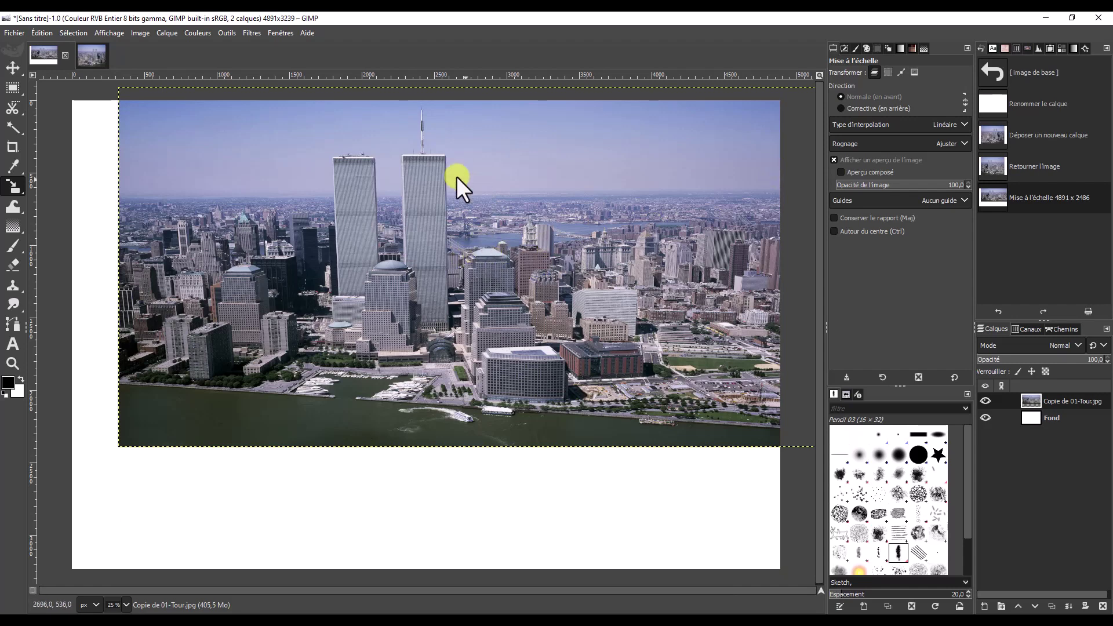
# Step: Move the tower layer flush against the canvas's top-left corner
pyautogui.click(13, 68)
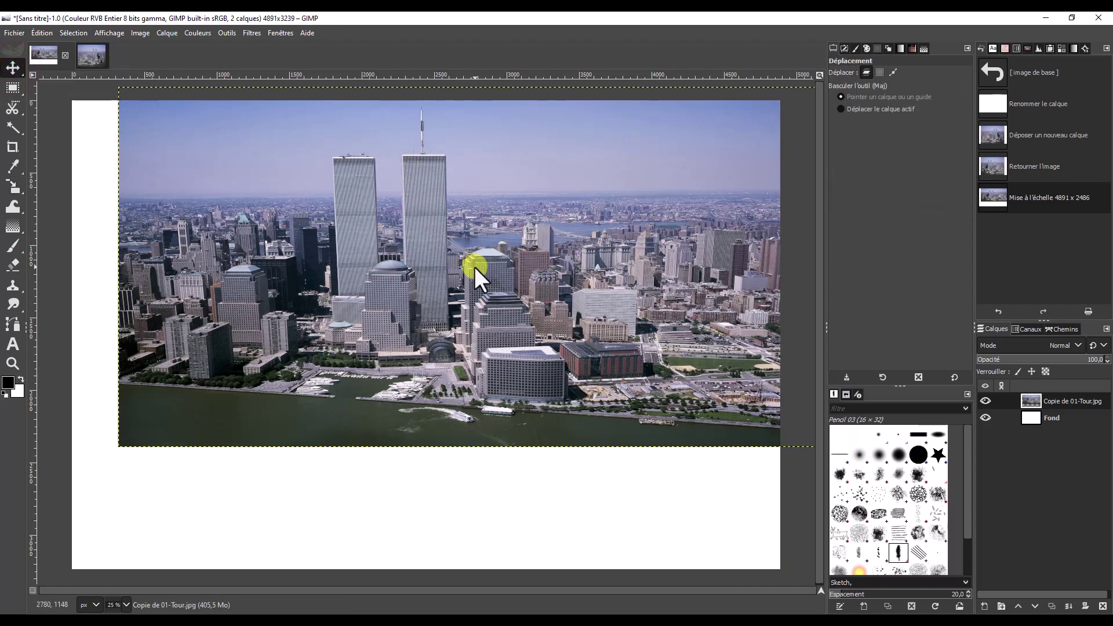
pyautogui.moveTo(479, 249); pyautogui.dragTo(420, 256)
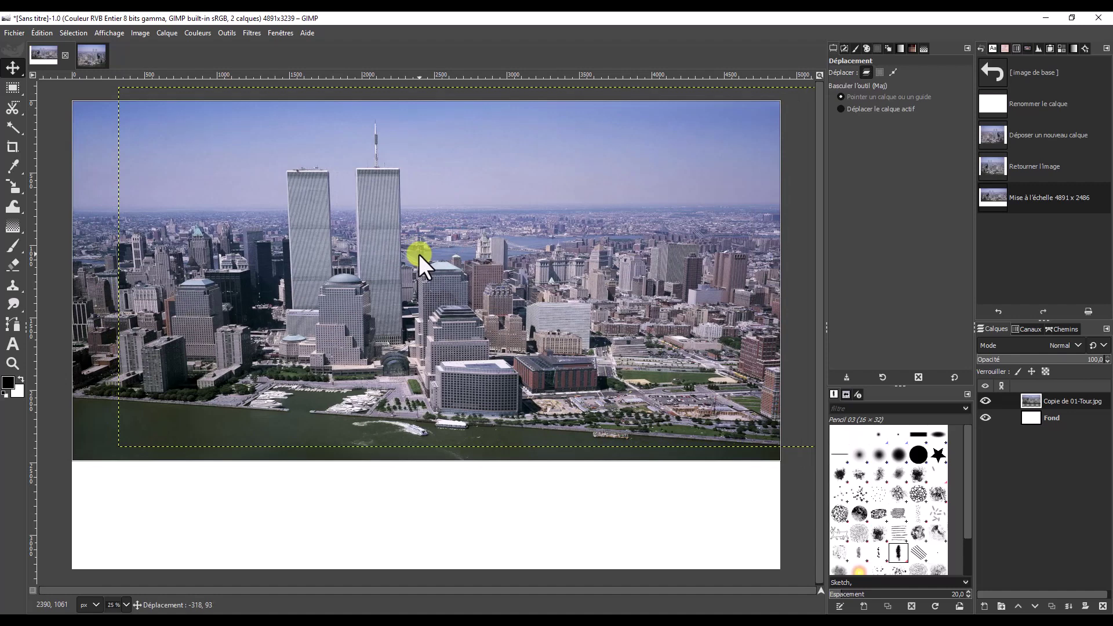
pyautogui.moveTo(418, 254); pyautogui.dragTo(443, 252)
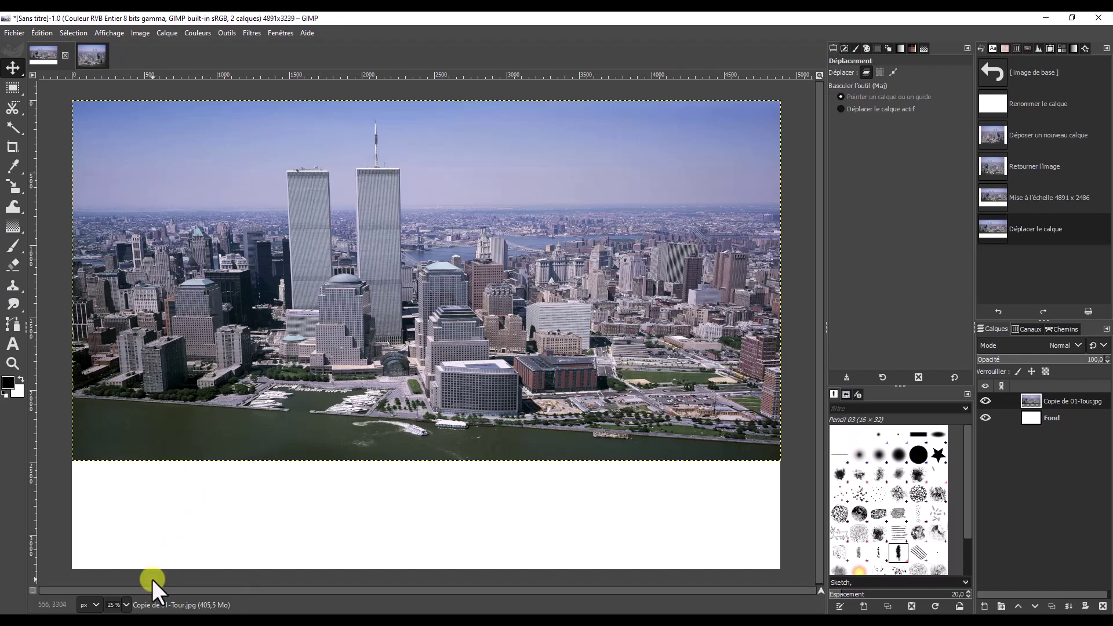
# Step: Switch the image units to millimetres, then add and remove a horizontal guide at the tower tops
pyautogui.click(96, 605)
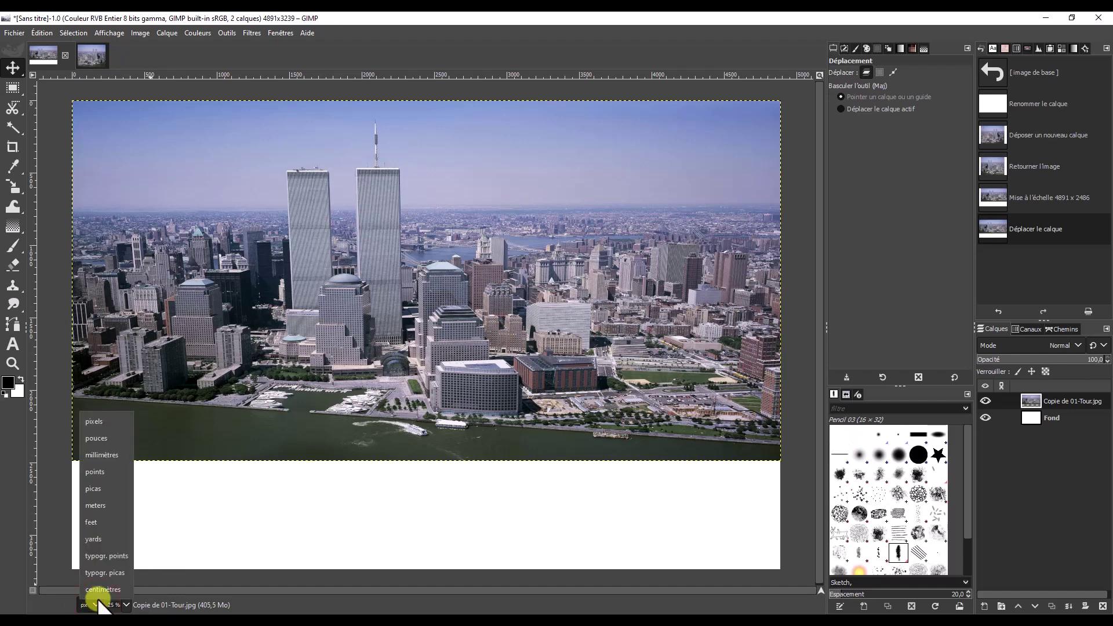
pyautogui.click(104, 455)
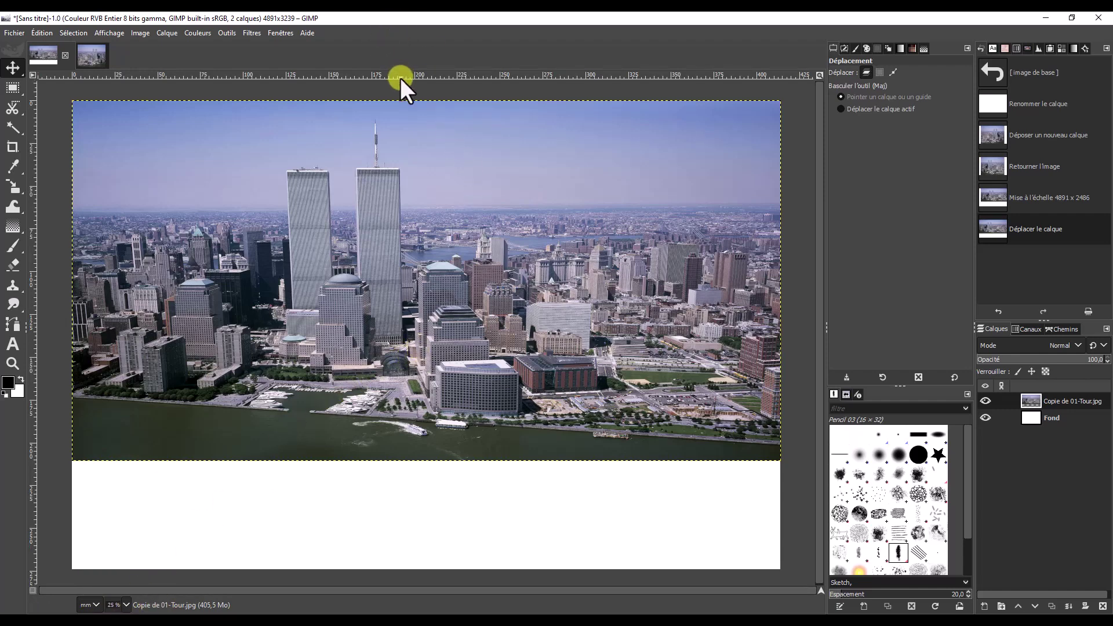
pyautogui.moveTo(400, 77); pyautogui.dragTo(404, 169)
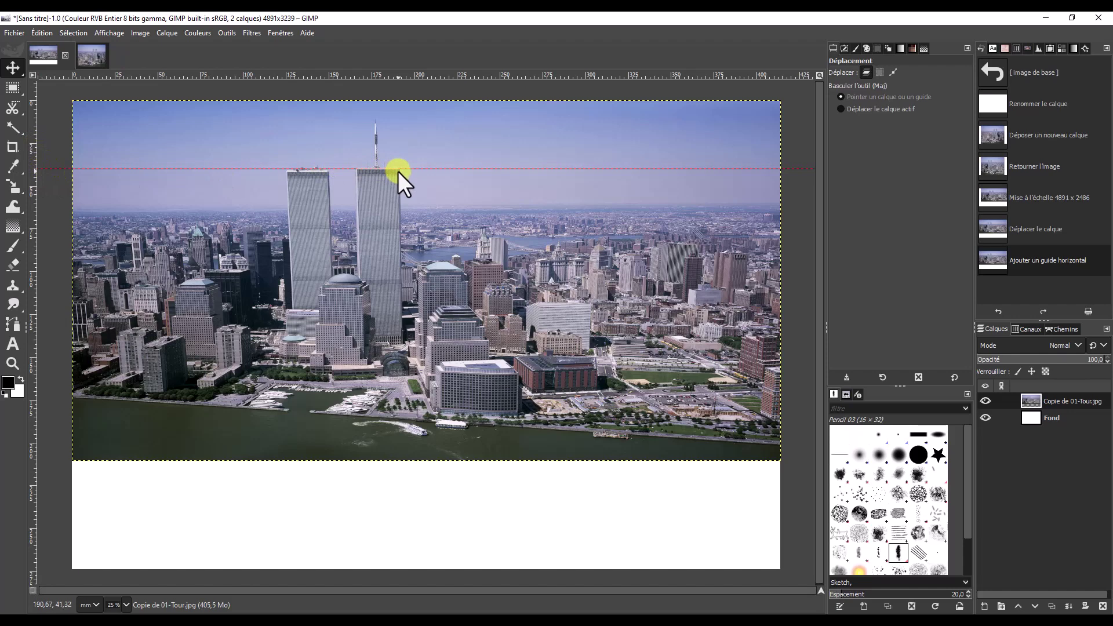
pyautogui.moveTo(401, 168); pyautogui.dragTo(406, 79)
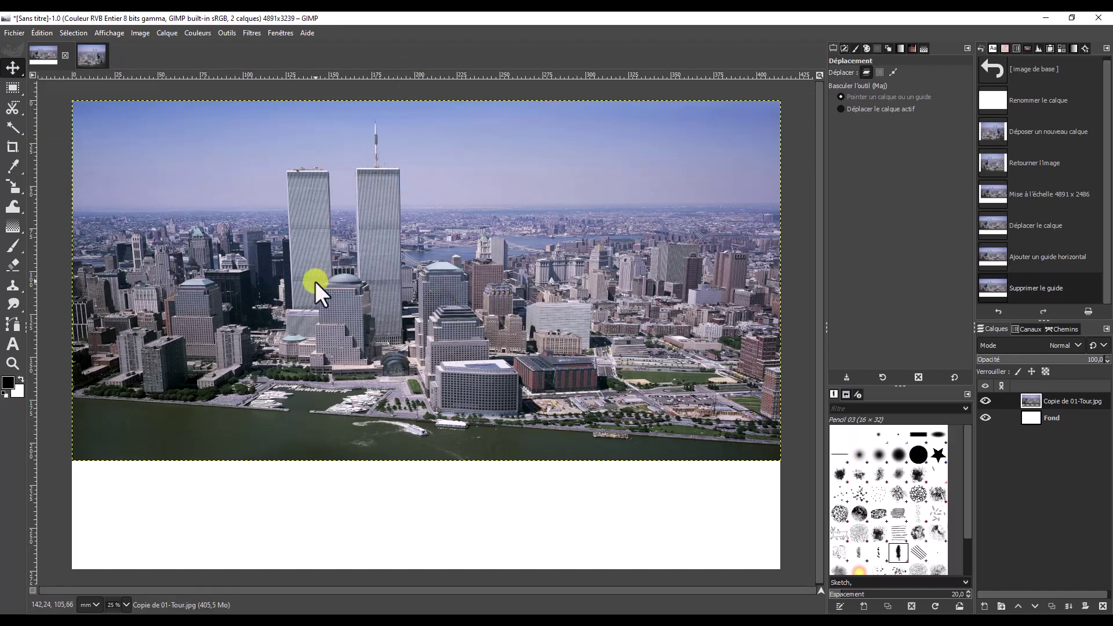
pyautogui.moveTo(61, 600)
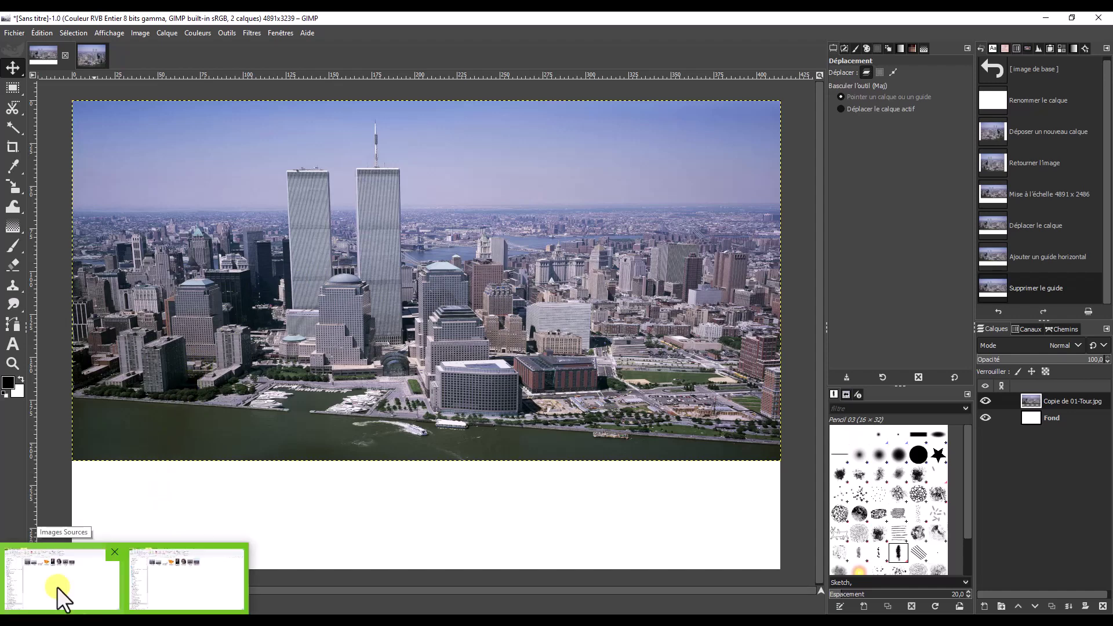
# Step: Open 02-Eau.jpg from the source images folder with GIMP
pyautogui.click(57, 586)
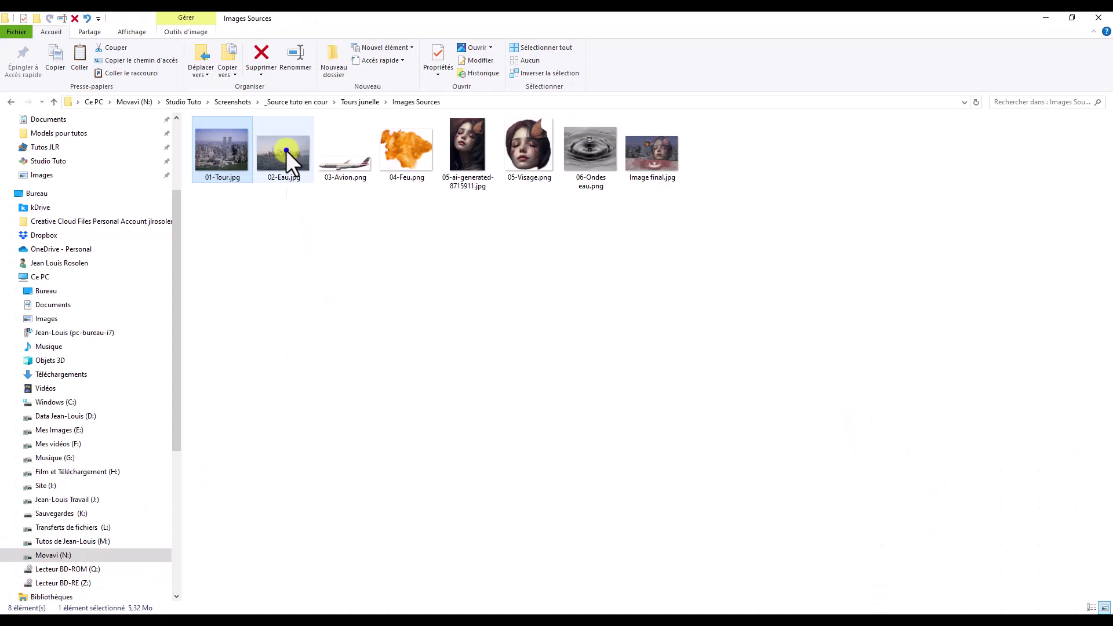
pyautogui.rightClick(287, 150)
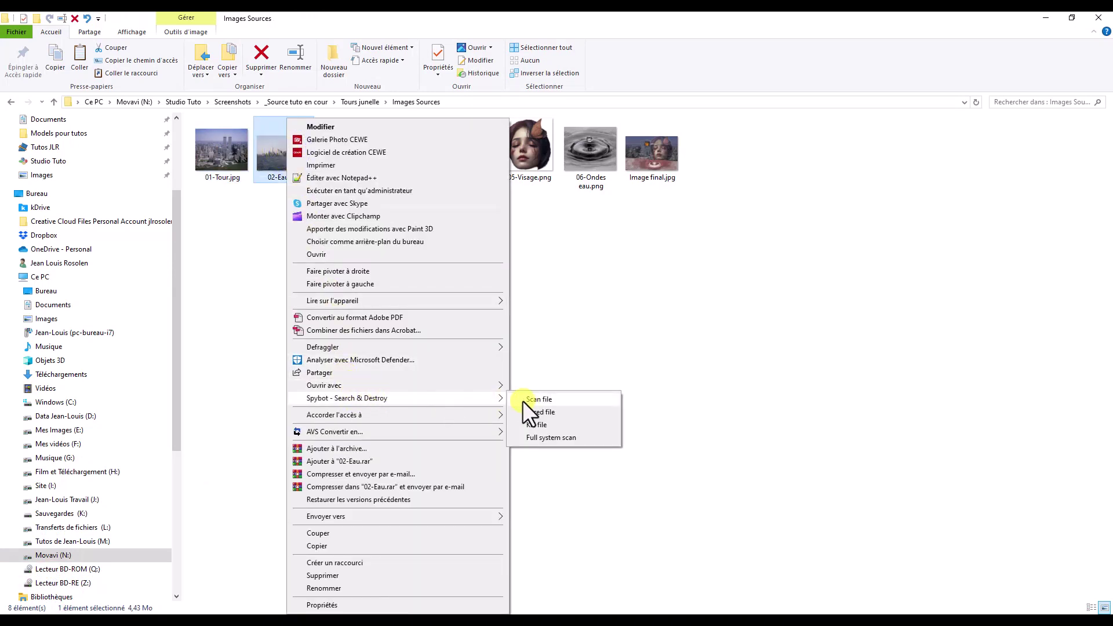
pyautogui.click(538, 448)
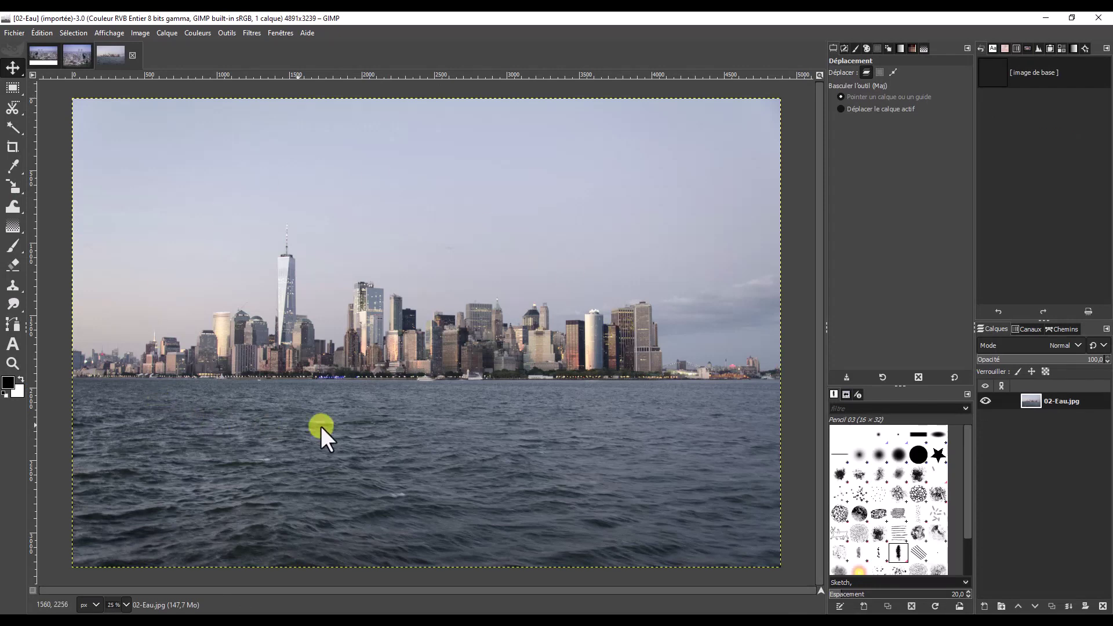
# Step: Add the water photo as a layer, name layers Tour.jpg and Eau.jpg, and place Eau.jpg below Tour.jpg
pyautogui.moveTo(1020, 402); pyautogui.dragTo(40, 51)
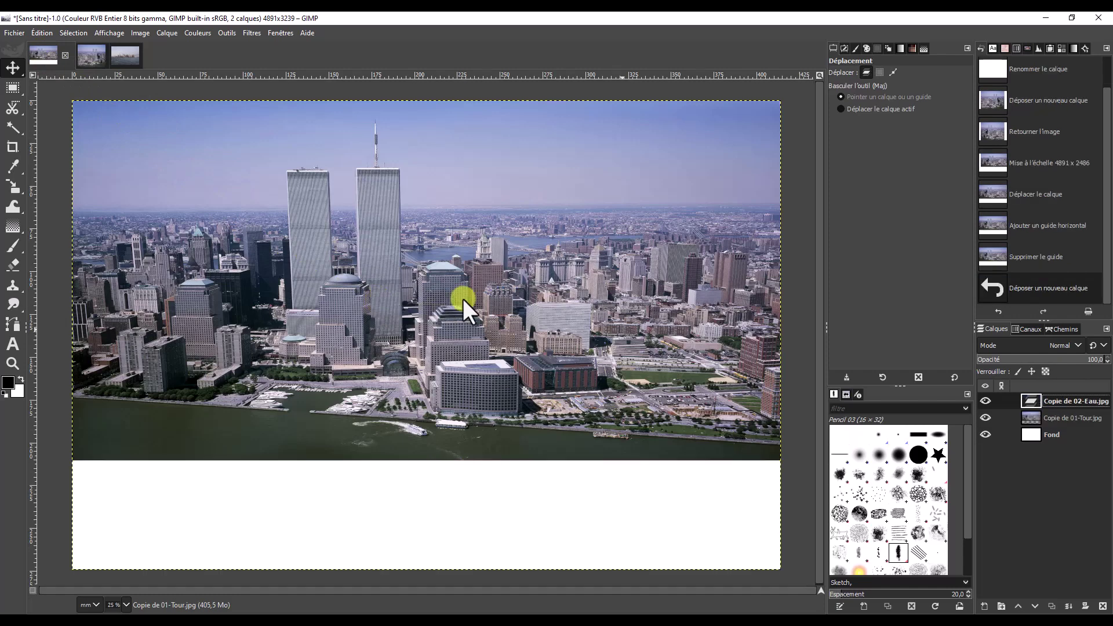
pyautogui.moveTo(39, 51); pyautogui.dragTo(533, 310)
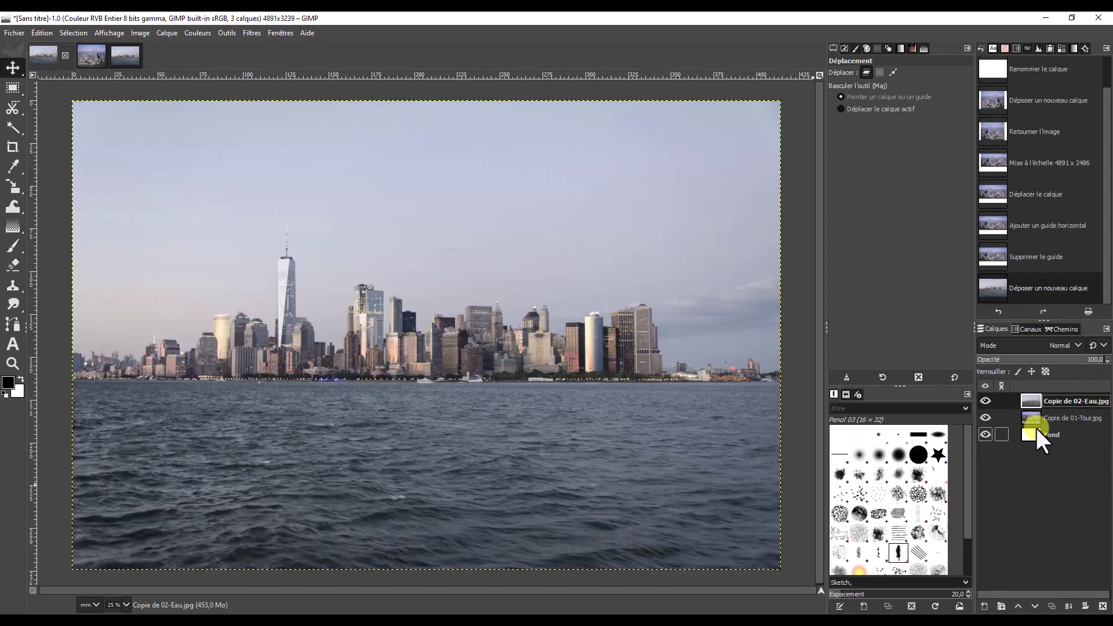
pyautogui.click(1052, 416)
pyautogui.write('Tour.jpg')
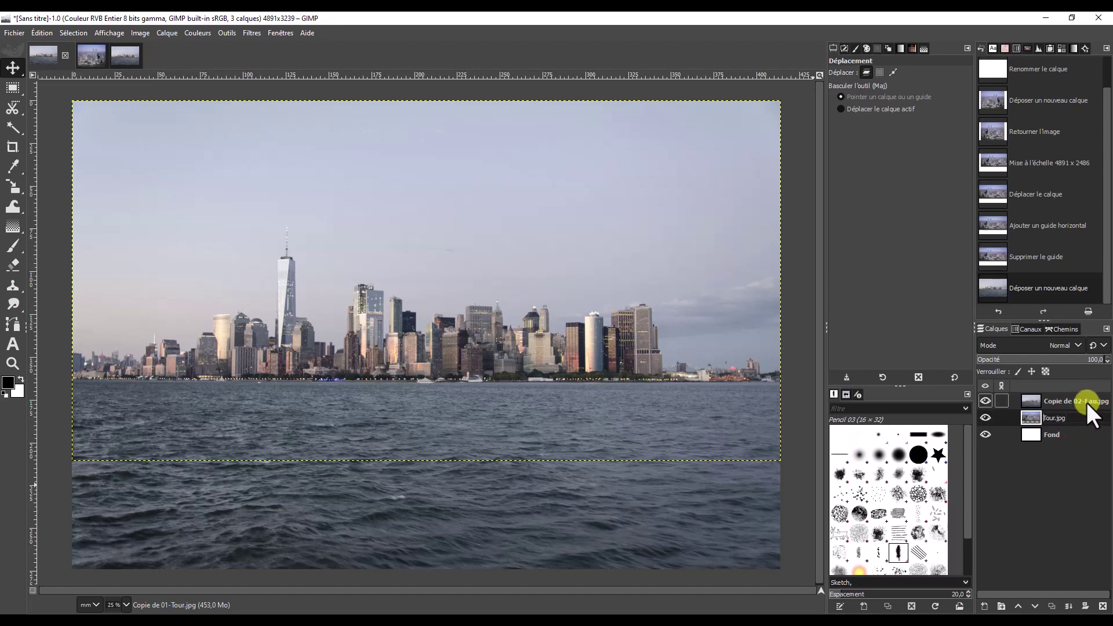
pyautogui.click(1079, 403)
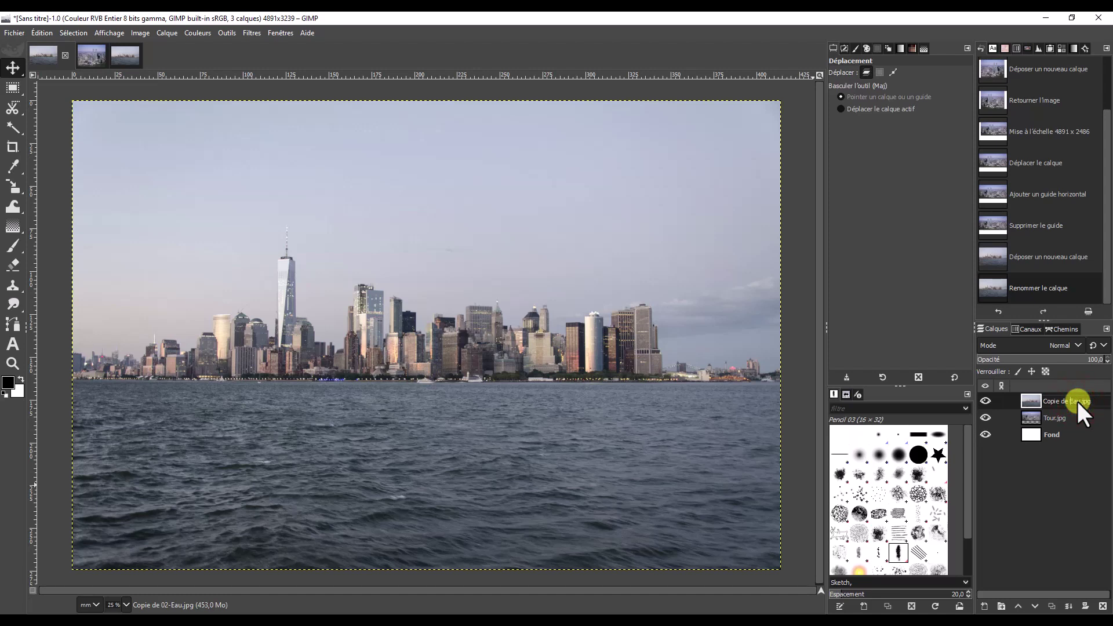
pyautogui.write('Eau.jpg')
pyautogui.press('Return')
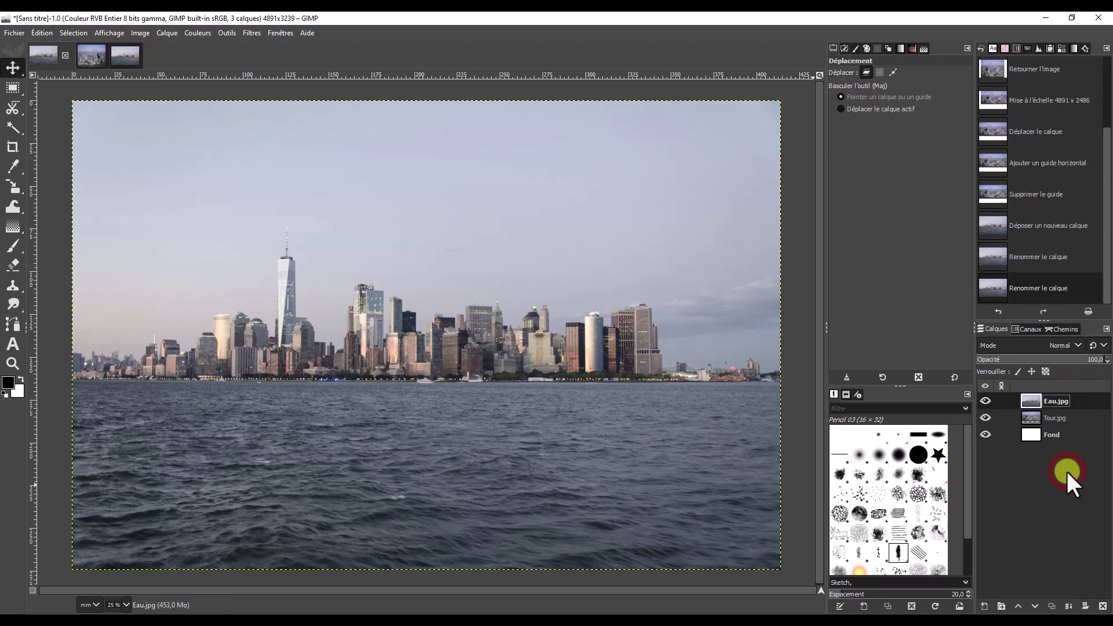
pyautogui.moveTo(1034, 398); pyautogui.dragTo(1051, 425)
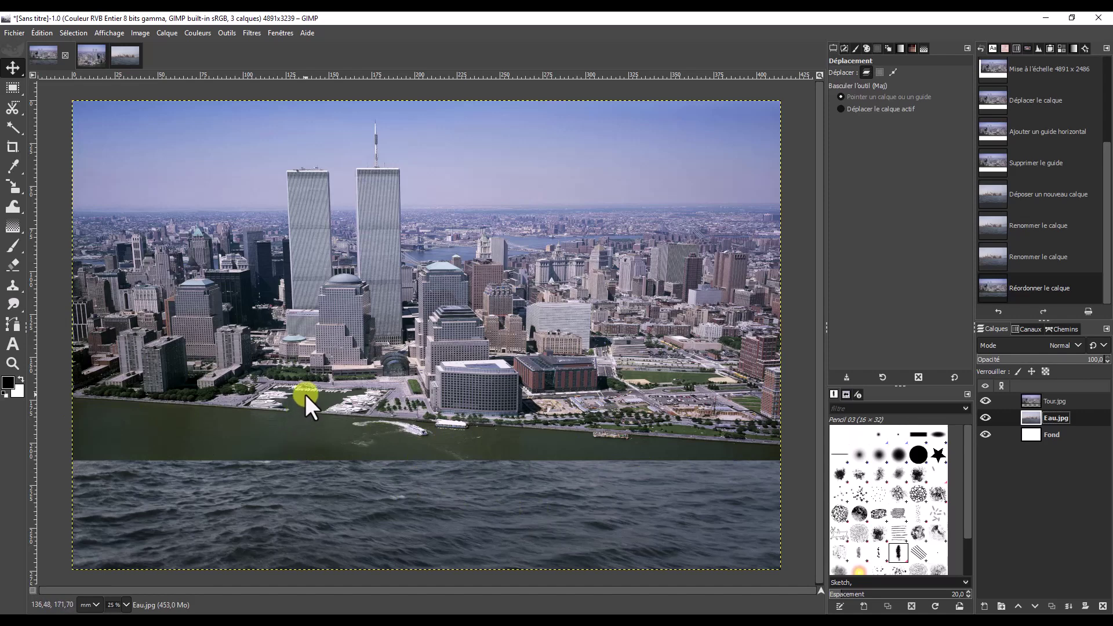
pyautogui.moveTo(13, 108)
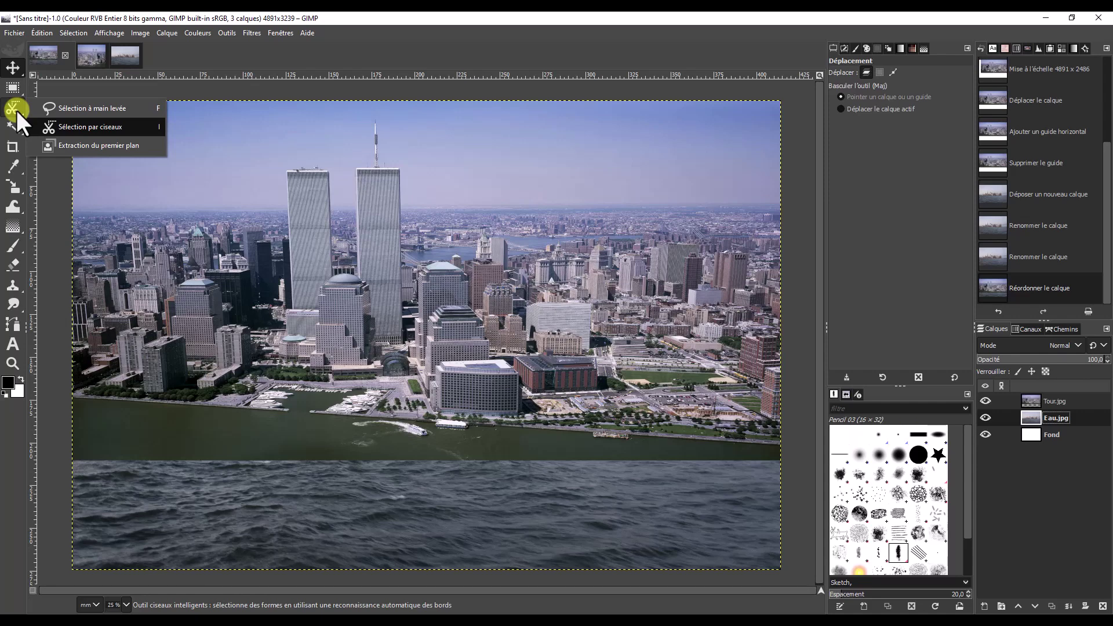
# Step: Trace a closed path from the shoreline to the bottom corners, make it a selection, and select Tour.jpg
pyautogui.click(17, 324)
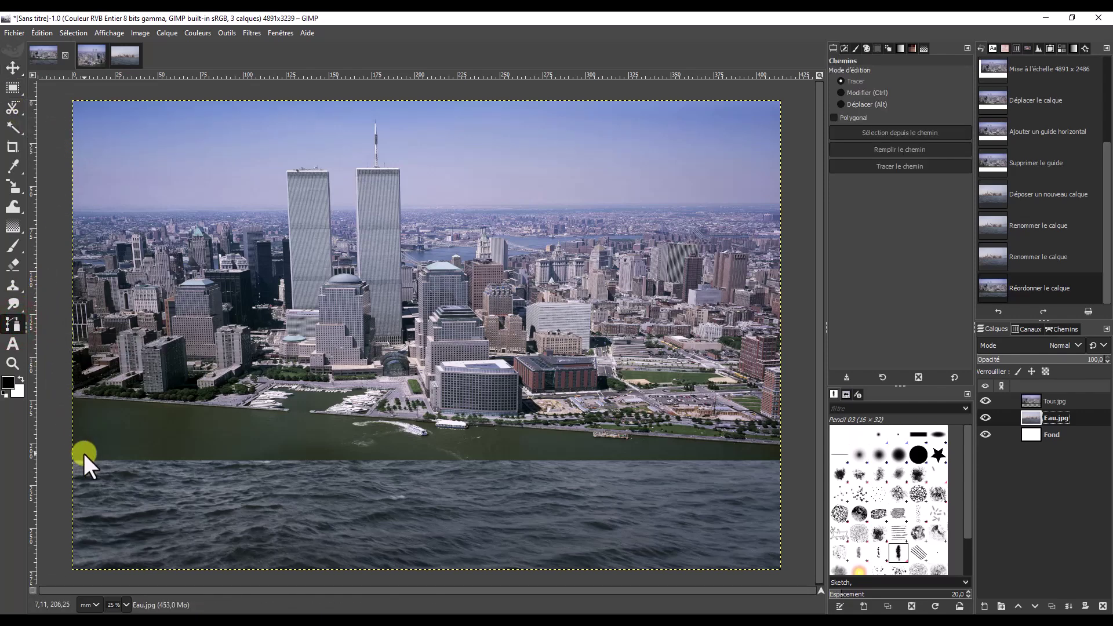
pyautogui.click(72, 395)
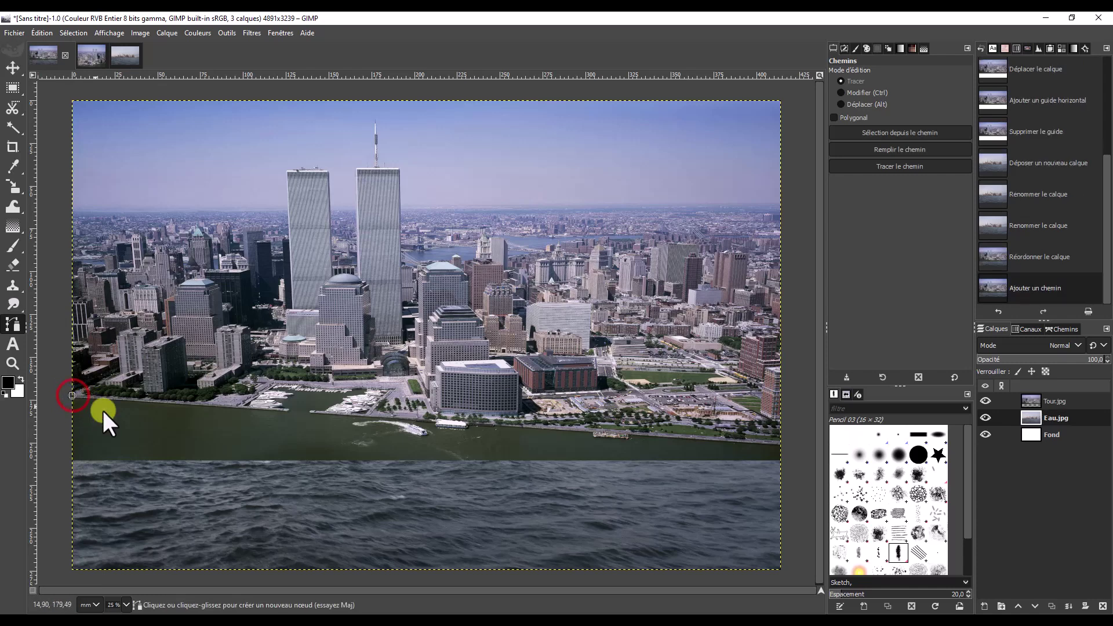
pyautogui.click(780, 443)
pyautogui.click(779, 569)
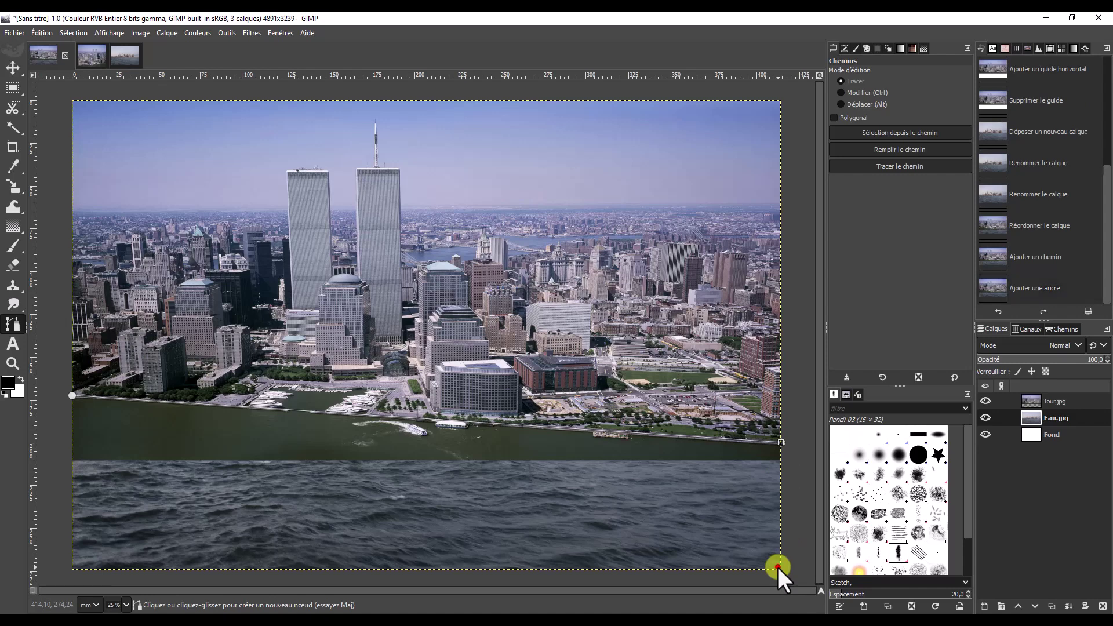
pyautogui.click(70, 569)
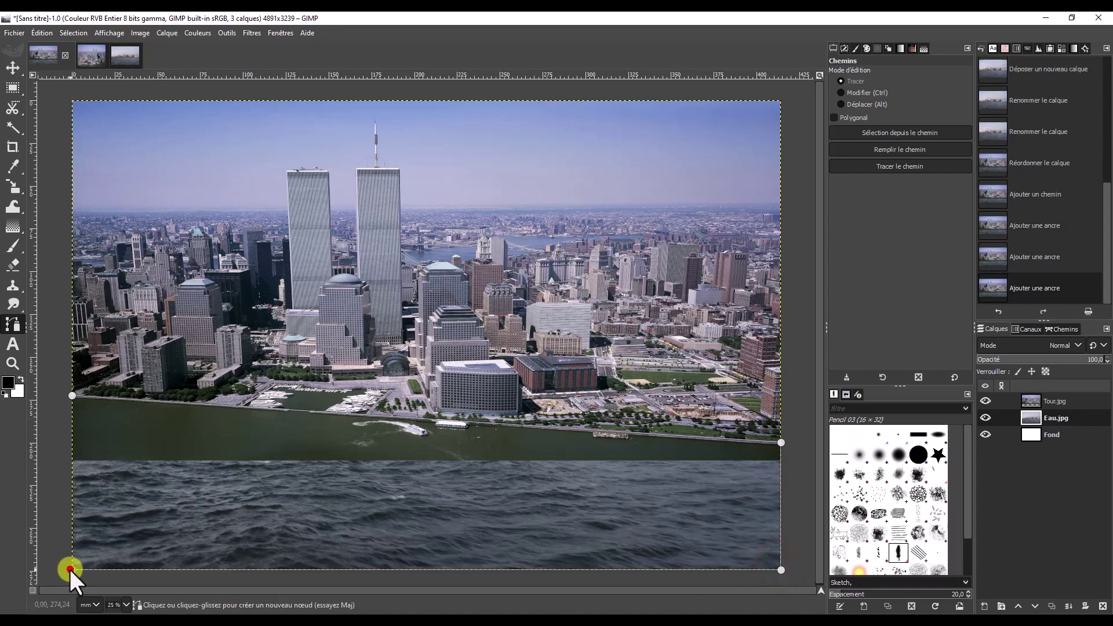
pyautogui.click(71, 397)
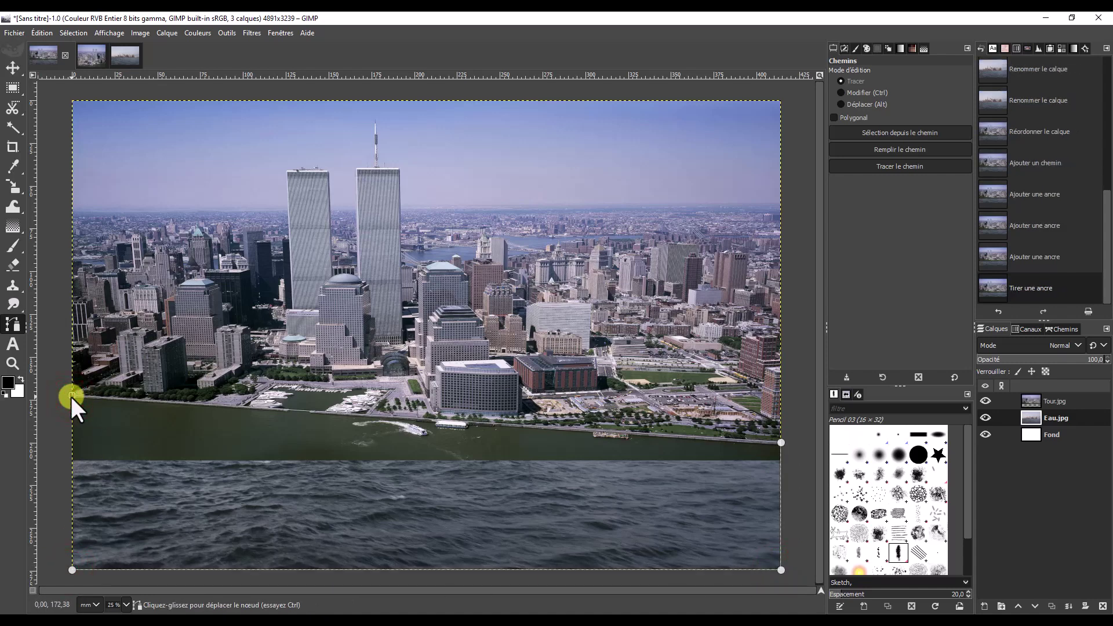
pyautogui.press('Return')
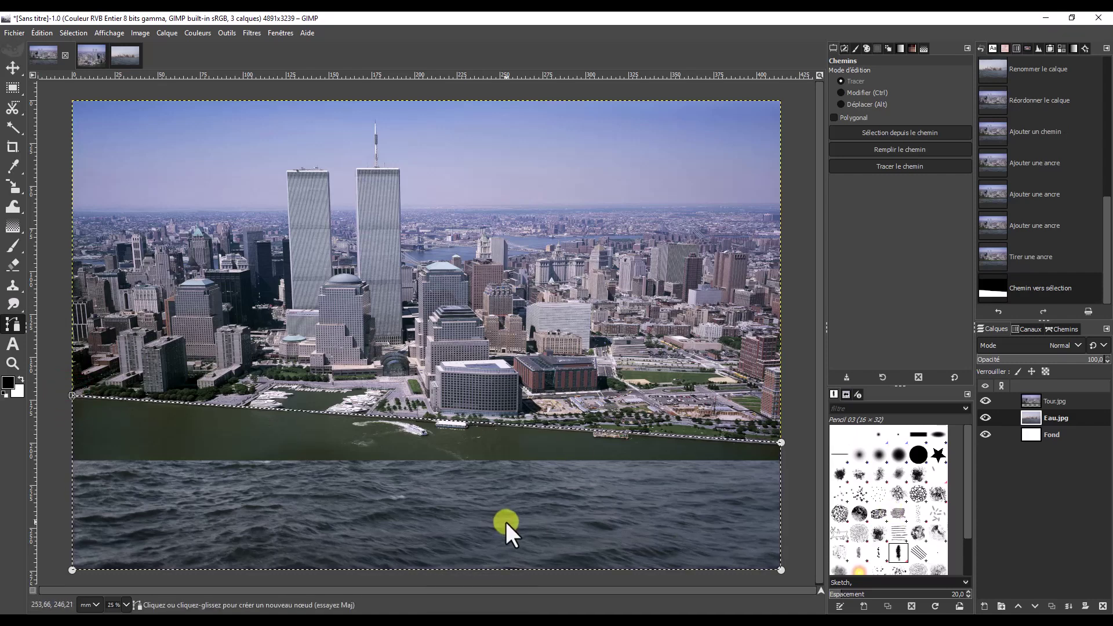
pyautogui.click(1081, 399)
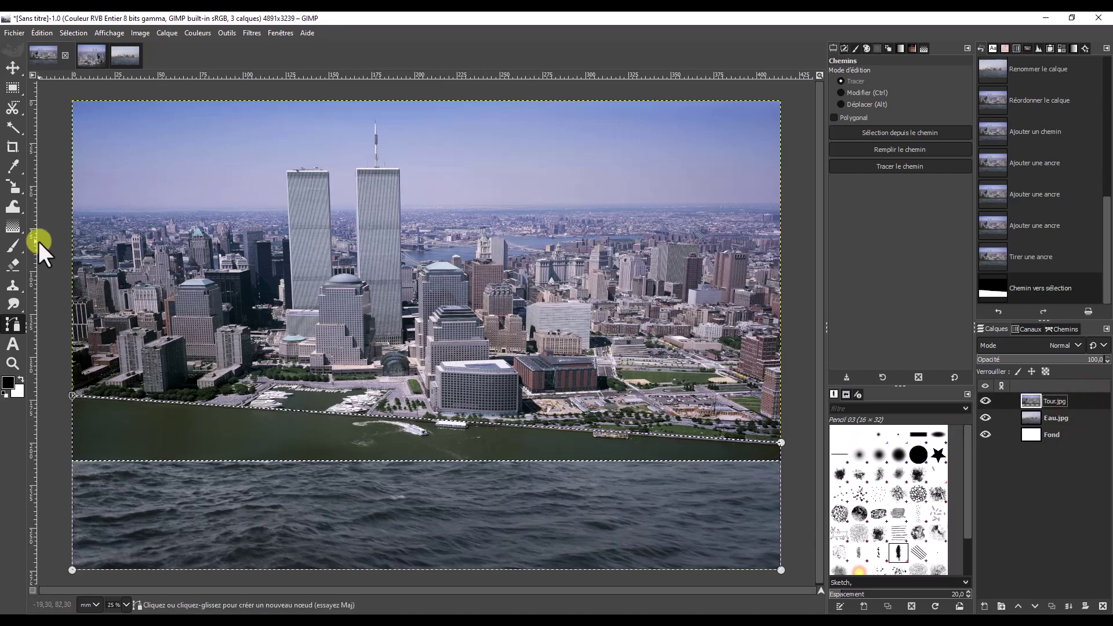
# Step: Set the Eraser to full hardness and force with the Hardness 100 brush at size 311
pyautogui.click(12, 264)
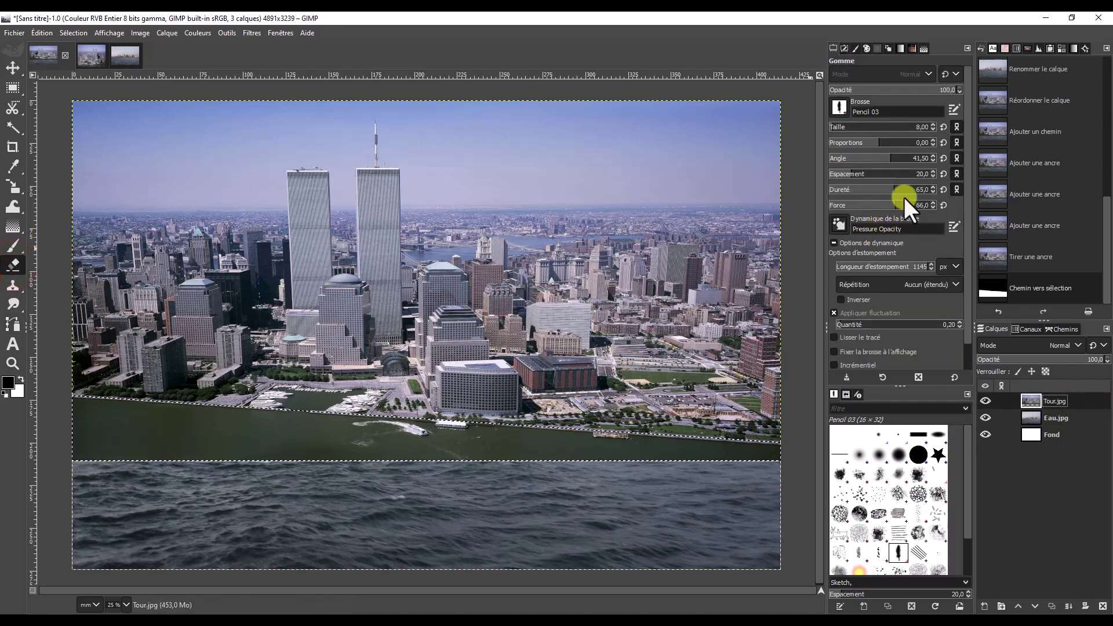
pyautogui.moveTo(891, 191); pyautogui.dragTo(927, 204)
pyautogui.moveTo(862, 124); pyautogui.dragTo(889, 125)
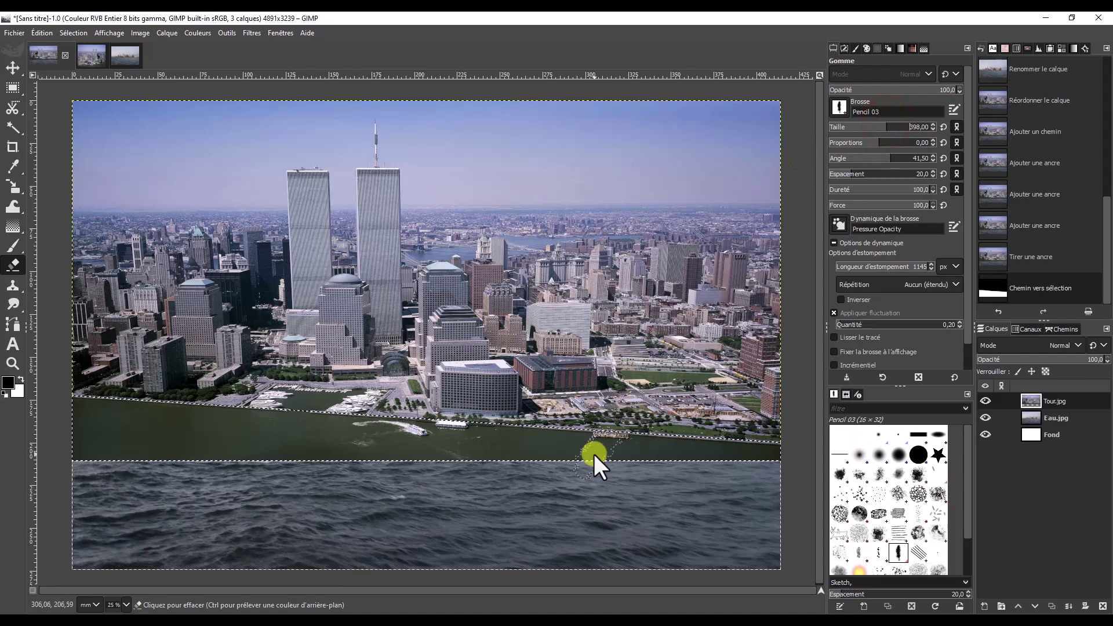
pyautogui.click(918, 454)
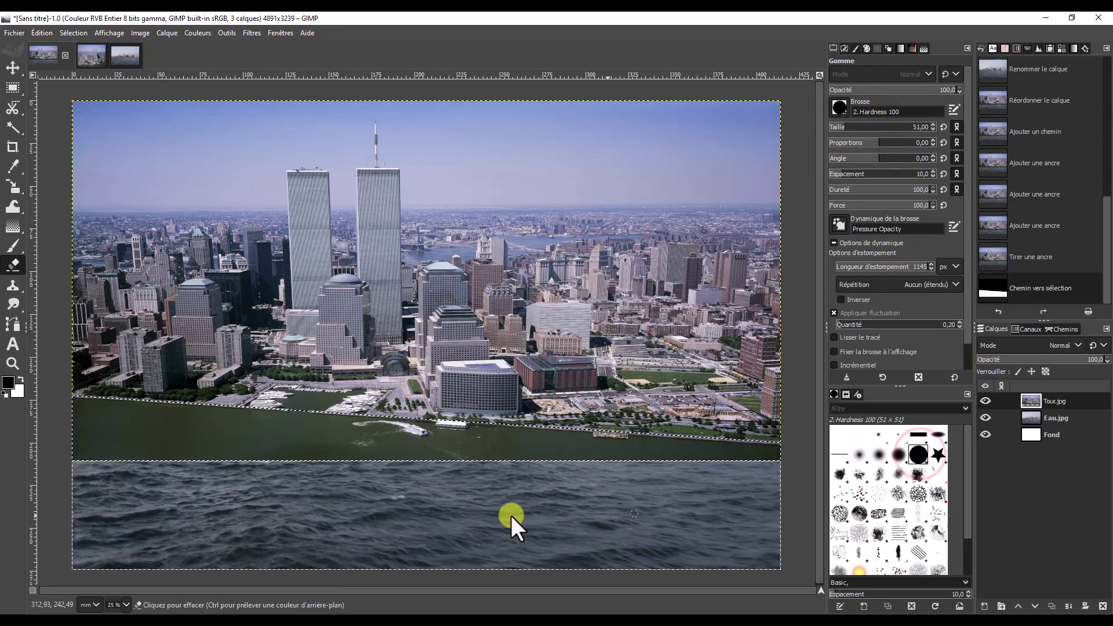
pyautogui.moveTo(880, 120); pyautogui.dragTo(879, 123)
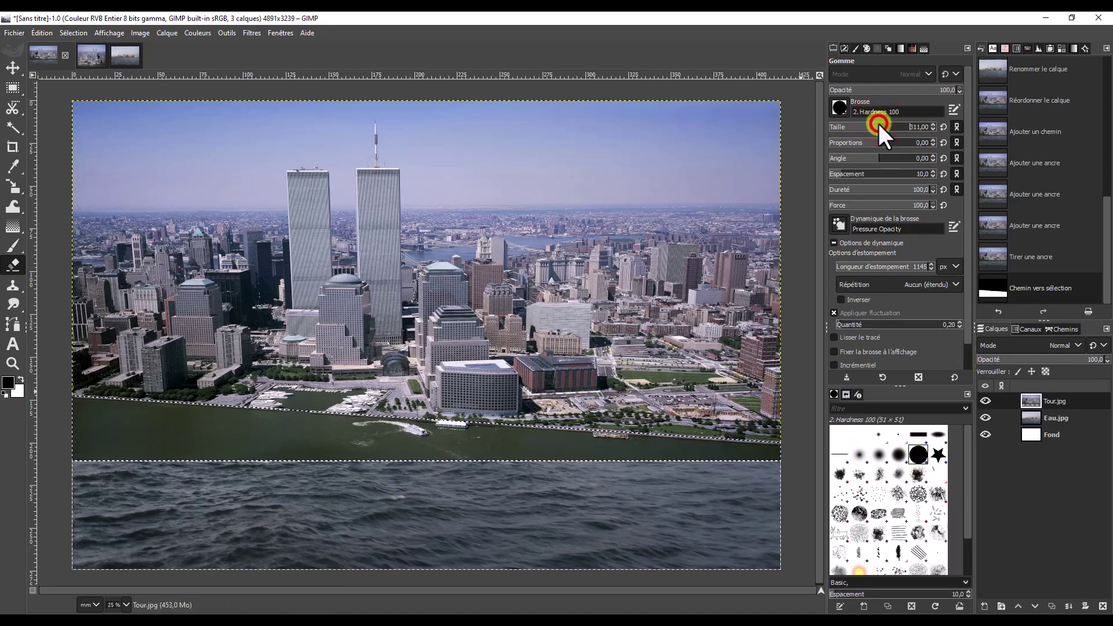
# Step: Erase the green river inside the selection, then deselect all
pyautogui.moveTo(137, 451)
pyautogui.mouseDown()
pyautogui.moveTo(71, 405)
pyautogui.moveTo(445, 448)
pyautogui.moveTo(242, 453)
pyautogui.mouseUp()
pyautogui.moveTo(556, 469)
pyautogui.mouseDown()
pyautogui.moveTo(526, 434)
pyautogui.moveTo(771, 454)
pyautogui.mouseUp()
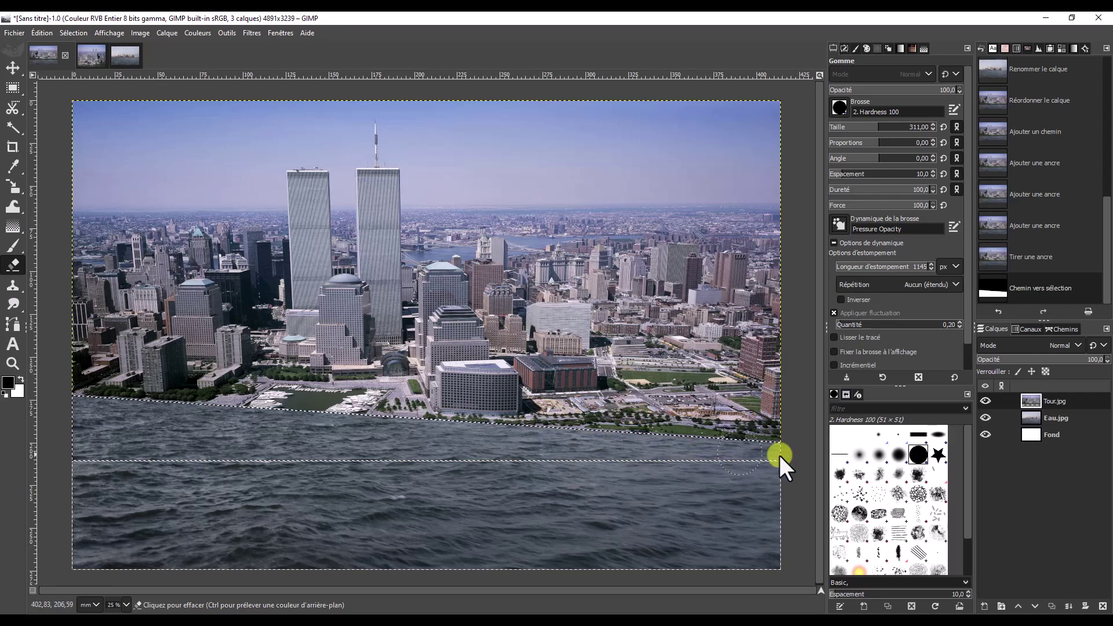
pyautogui.click(116, 477)
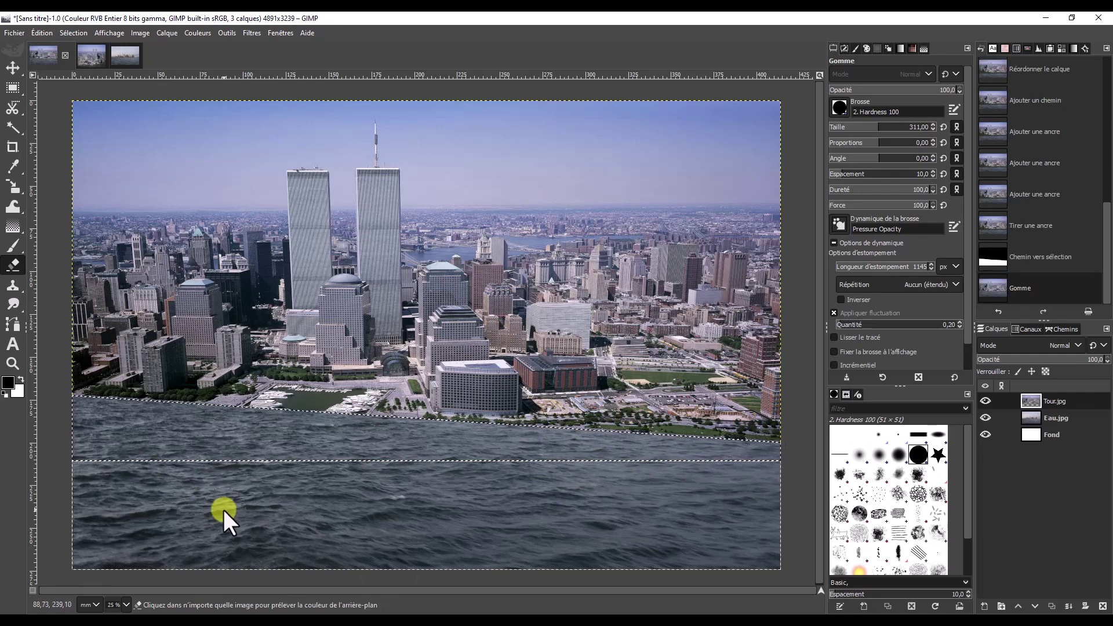
pyautogui.hotkey('ctrl', 'shift', 'a')
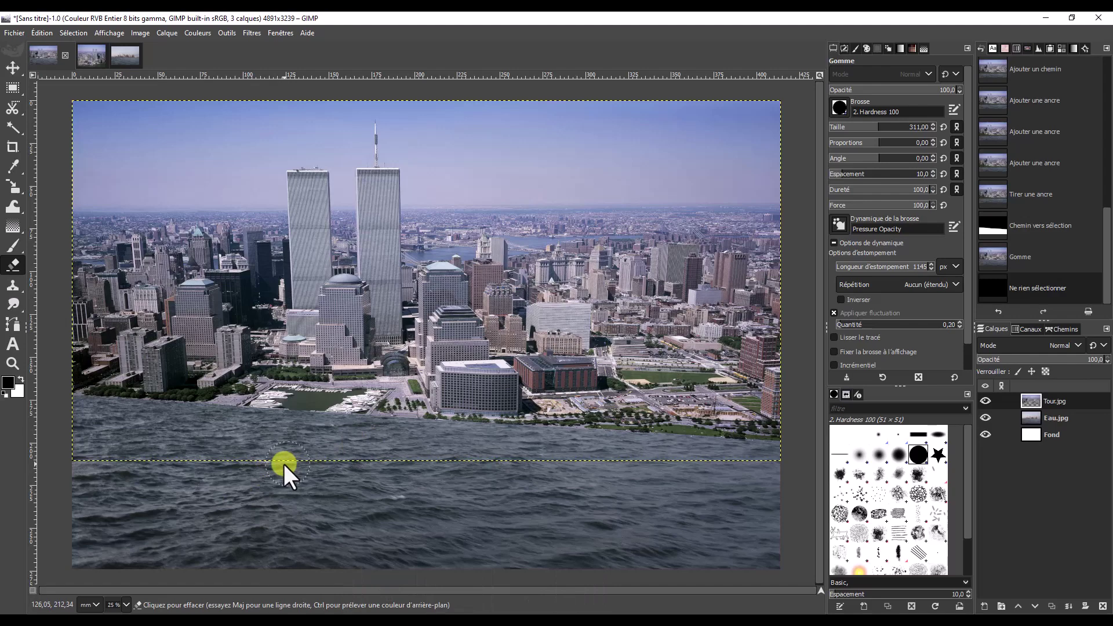
# Step: Zoom in on the marina and start erasing harbour water near the pier
pyautogui.scroll(2, 305, 409)
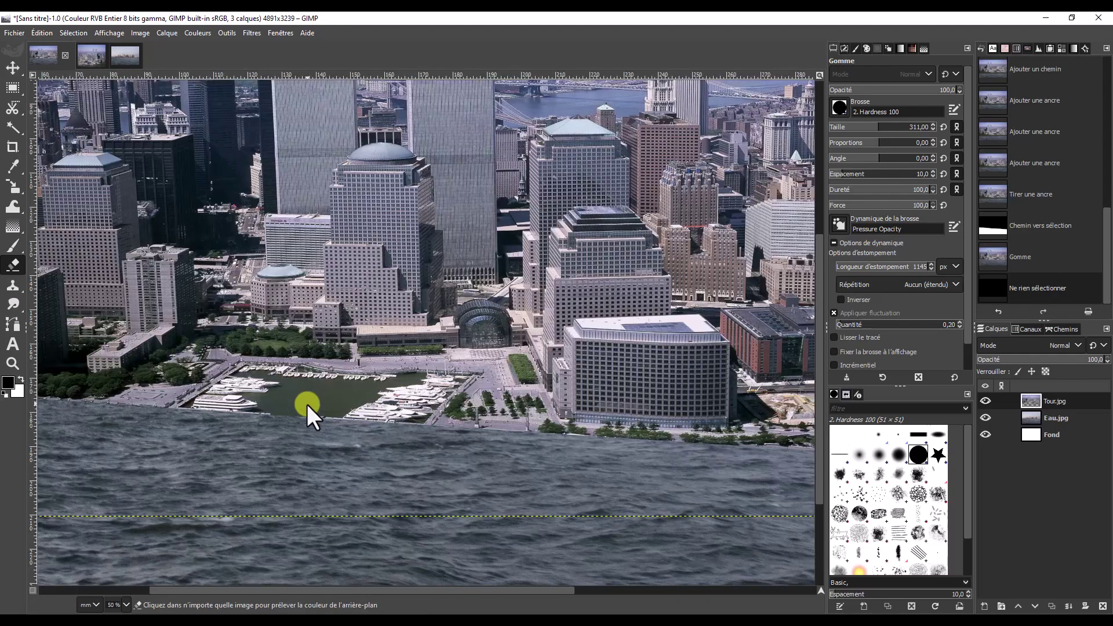
pyautogui.scroll(2, 307, 405)
pyautogui.scroll(1, 307, 405)
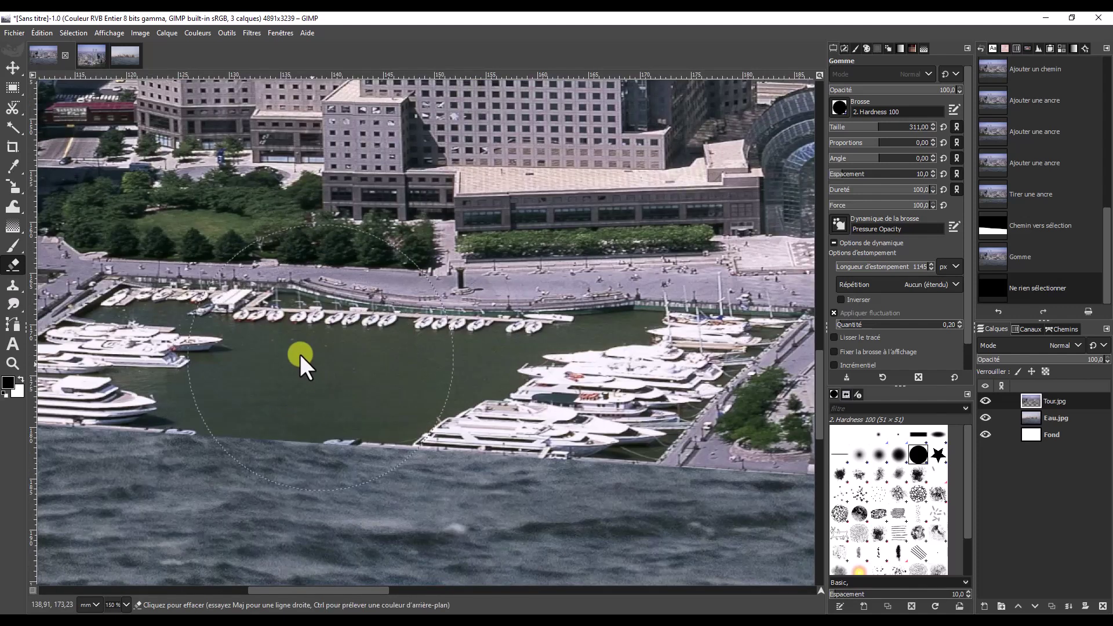
pyautogui.scroll(-2, 301, 392)
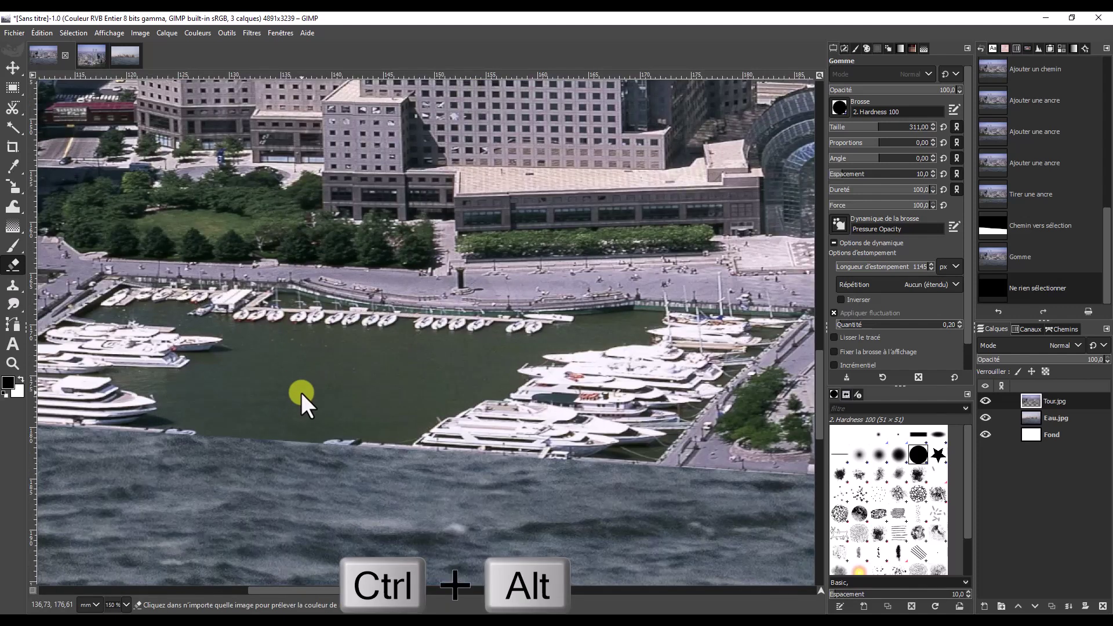
pyautogui.scroll(-3, 301, 391)
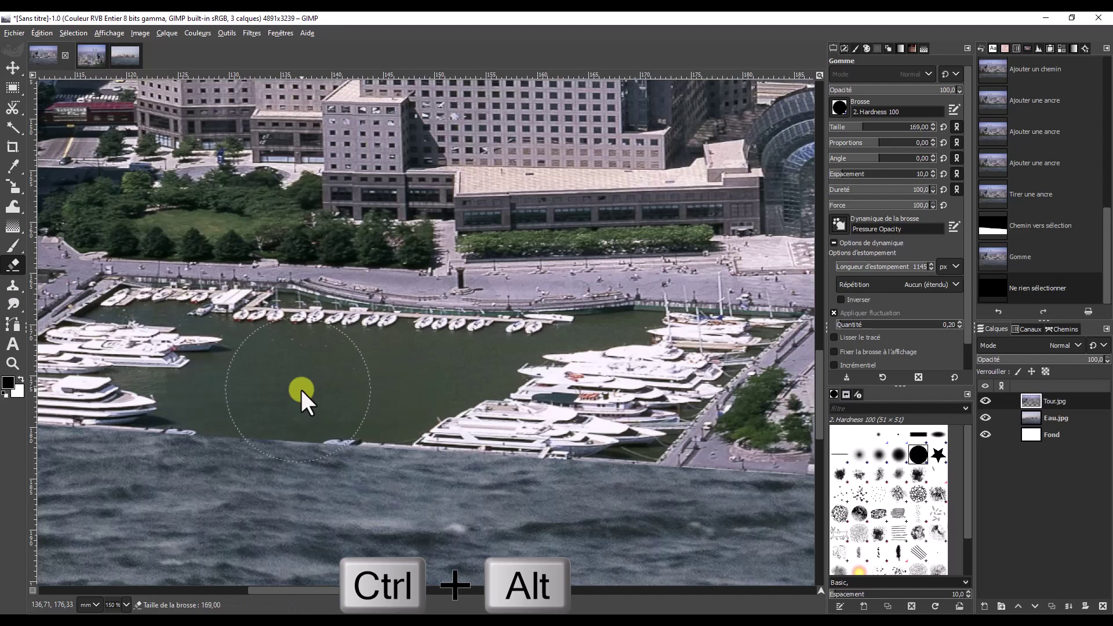
pyautogui.scroll(-3, 300, 390)
pyautogui.scroll(-1, 301, 389)
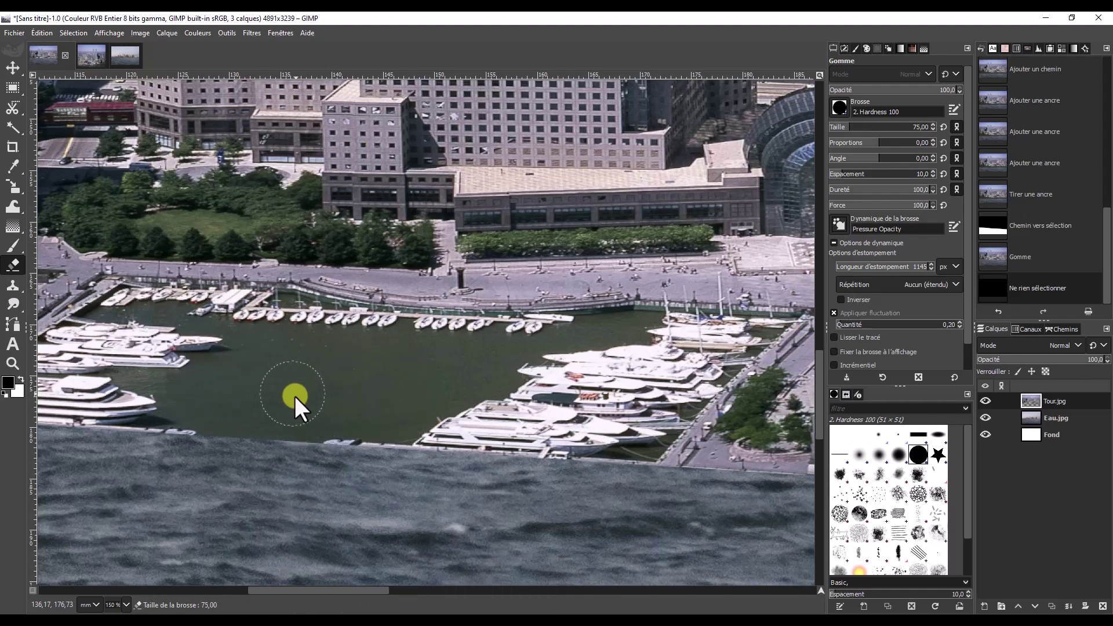
pyautogui.moveTo(255, 416)
pyautogui.mouseDown()
pyautogui.moveTo(262, 364)
pyautogui.moveTo(416, 371)
pyautogui.moveTo(395, 391)
pyautogui.moveTo(335, 398)
pyautogui.moveTo(297, 422)
pyautogui.moveTo(276, 367)
pyautogui.mouseUp()
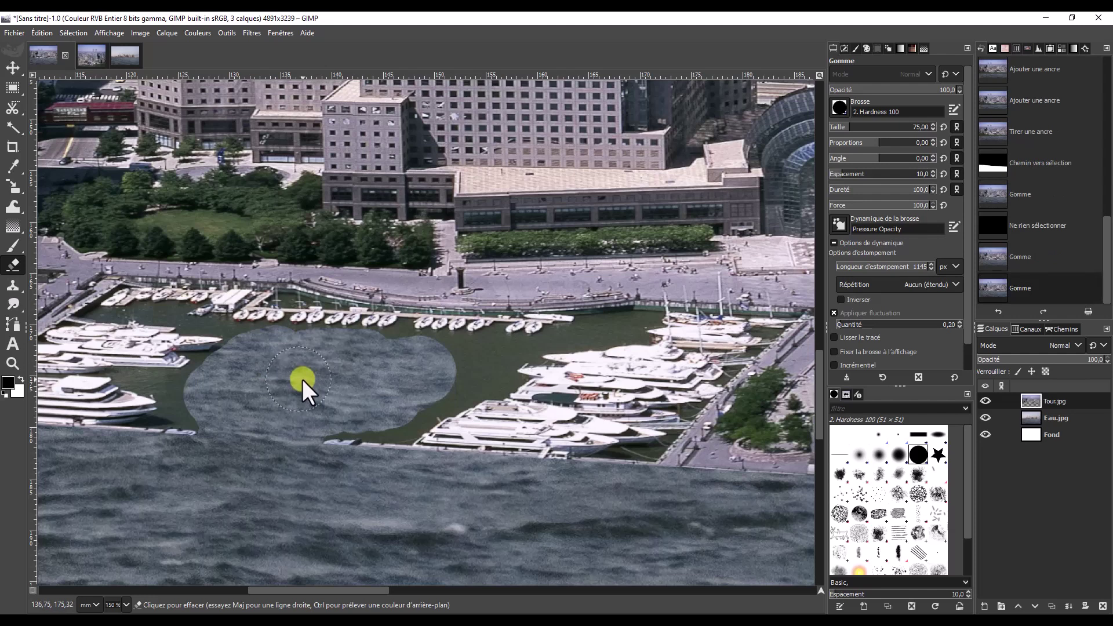
# Step: Erase the remaining harbour water along the pier and between the boats
pyautogui.scroll(-5, 301, 379)
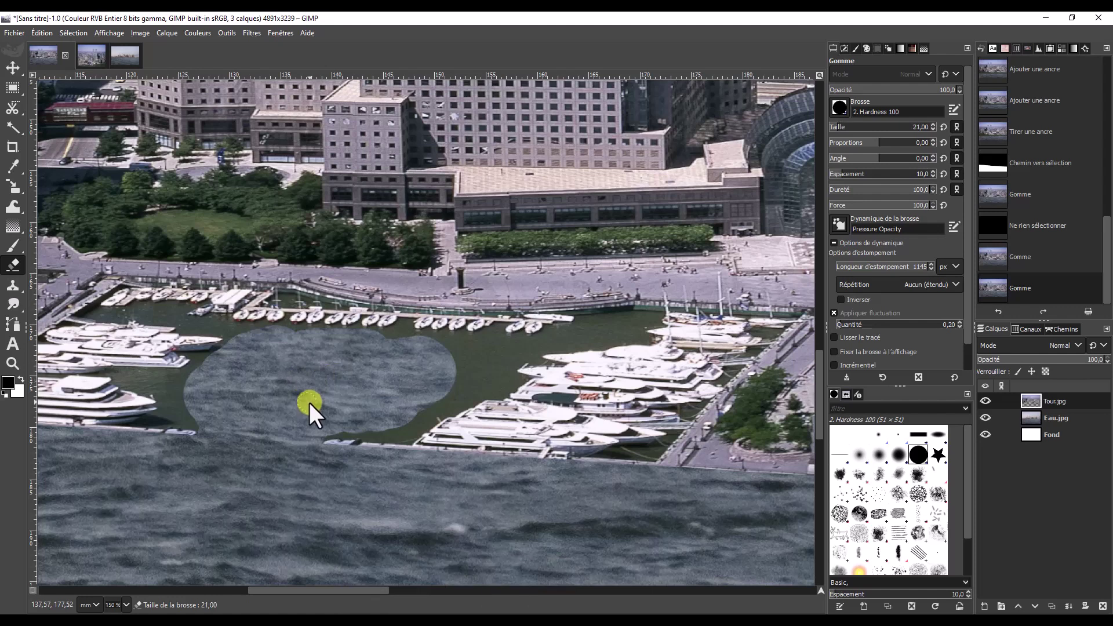
pyautogui.moveTo(385, 342); pyautogui.dragTo(492, 339)
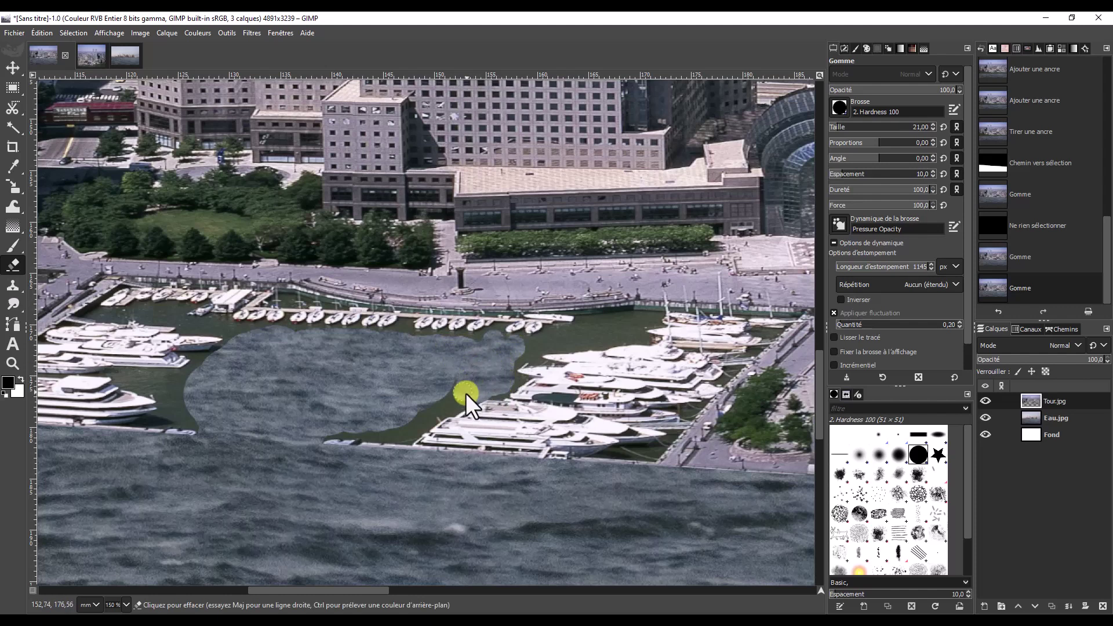
pyautogui.click(367, 426)
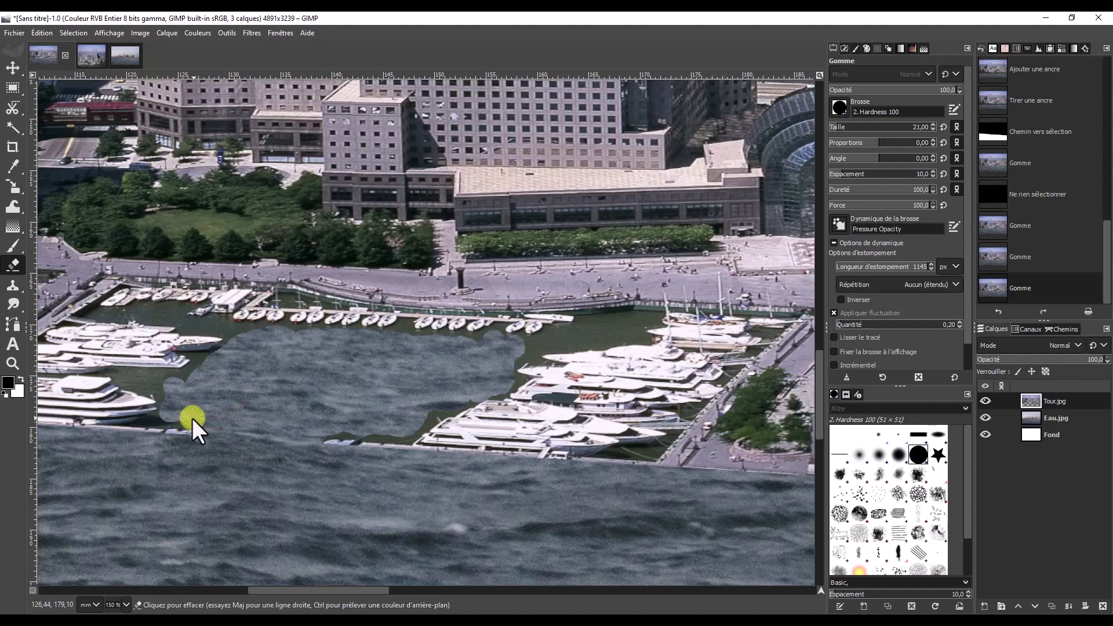
pyautogui.moveTo(210, 419); pyautogui.dragTo(376, 427)
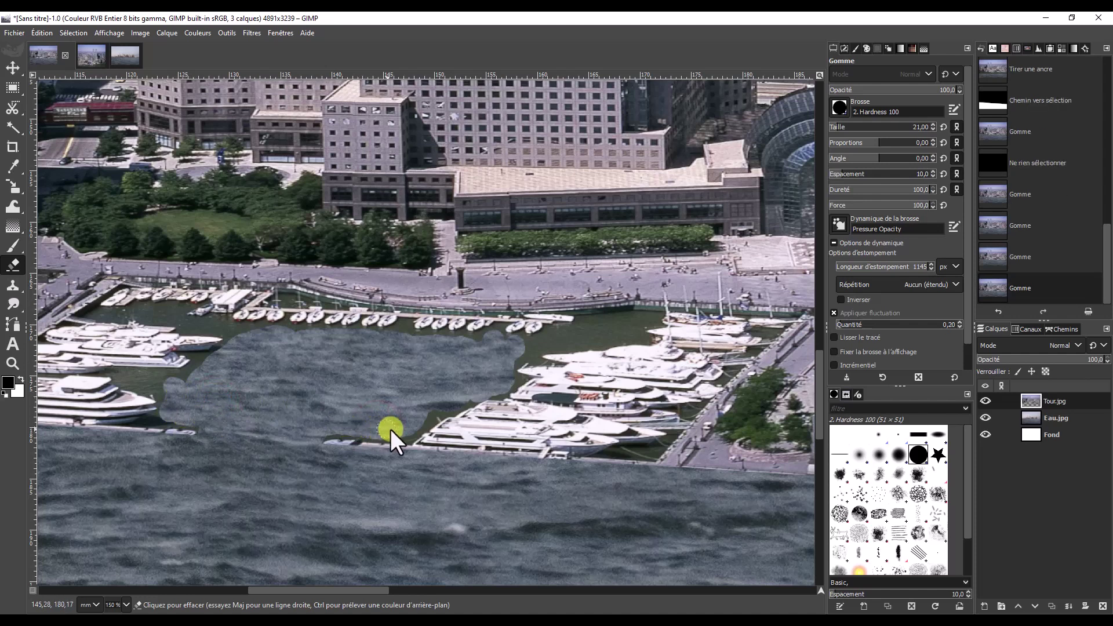
pyautogui.click(411, 412)
pyautogui.moveTo(244, 332); pyautogui.dragTo(269, 336)
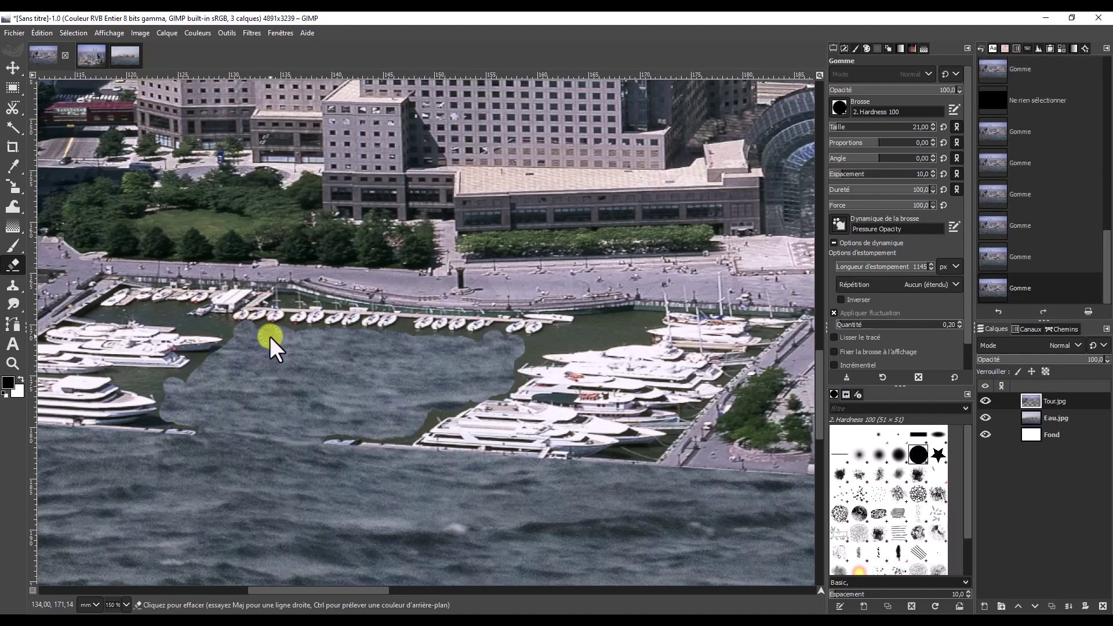
pyautogui.moveTo(385, 351); pyautogui.dragTo(492, 364)
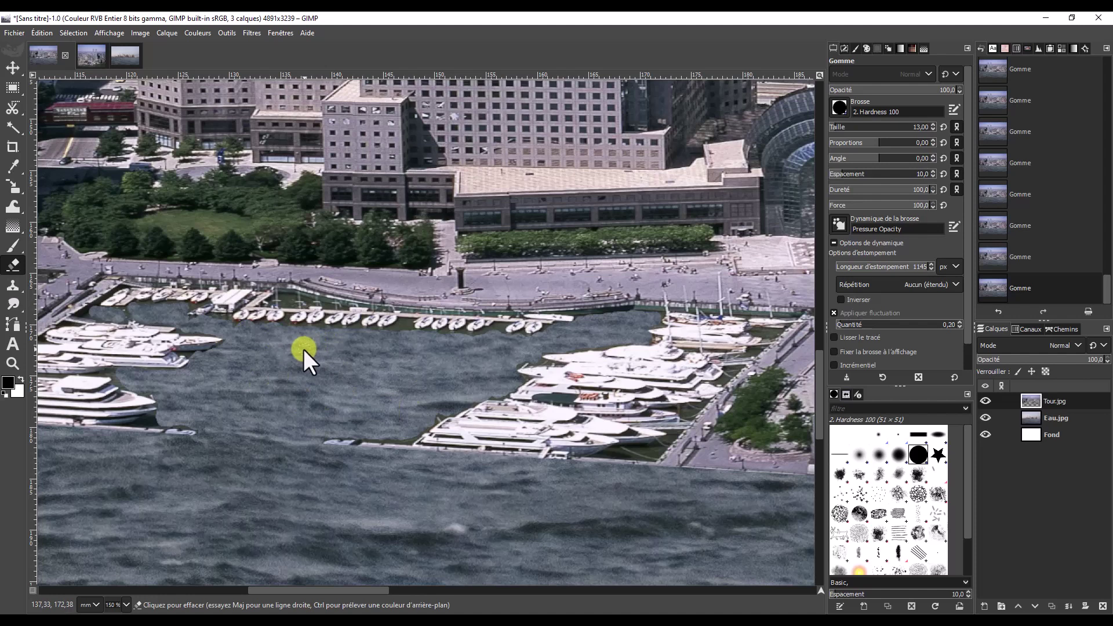
# Step: Shrink the eraser to about 5 and erase leftover water beside the yacht and dock edge
pyautogui.click(286, 298)
pyautogui.press('ctrl')
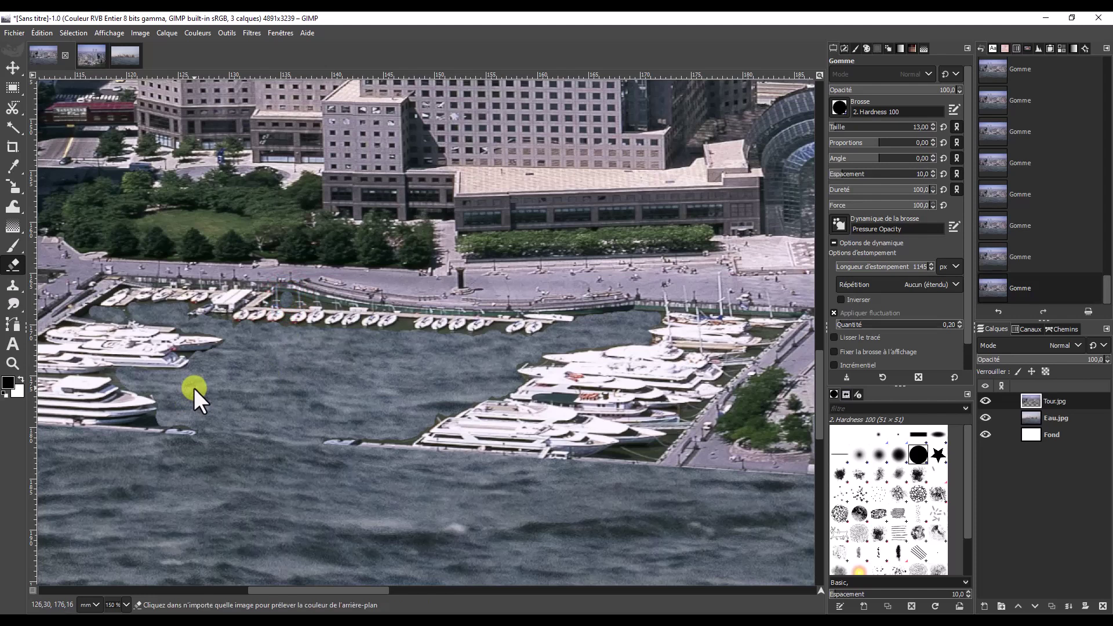
pyautogui.hotkey('ctrl', 'alt')
pyautogui.scroll(-4, 199, 388)
pyautogui.scroll(-2, 198, 389)
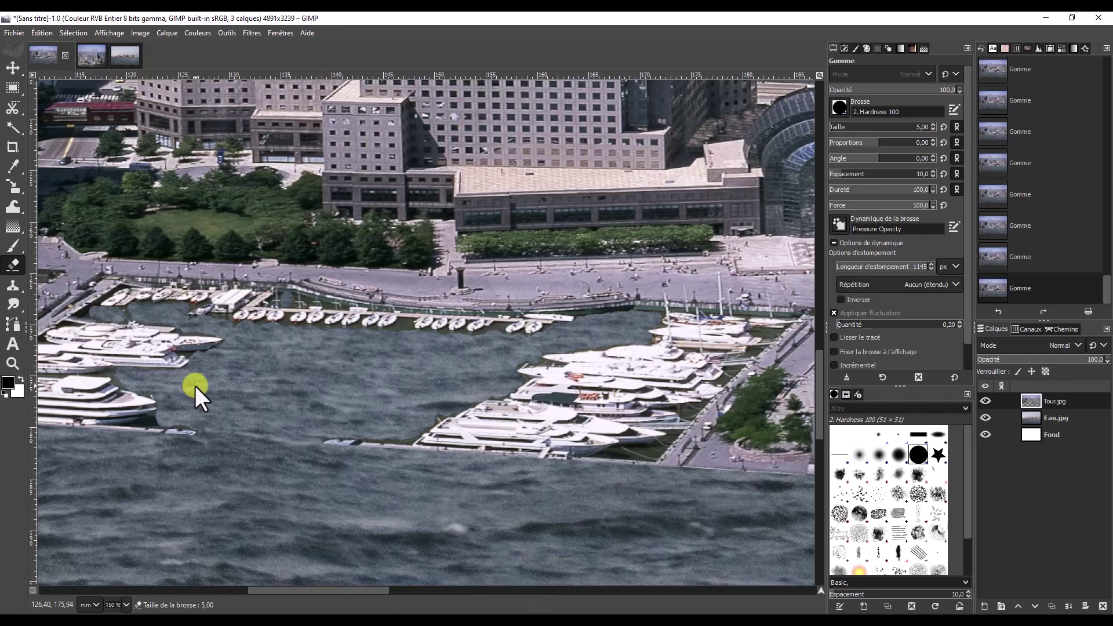
pyautogui.click(116, 374)
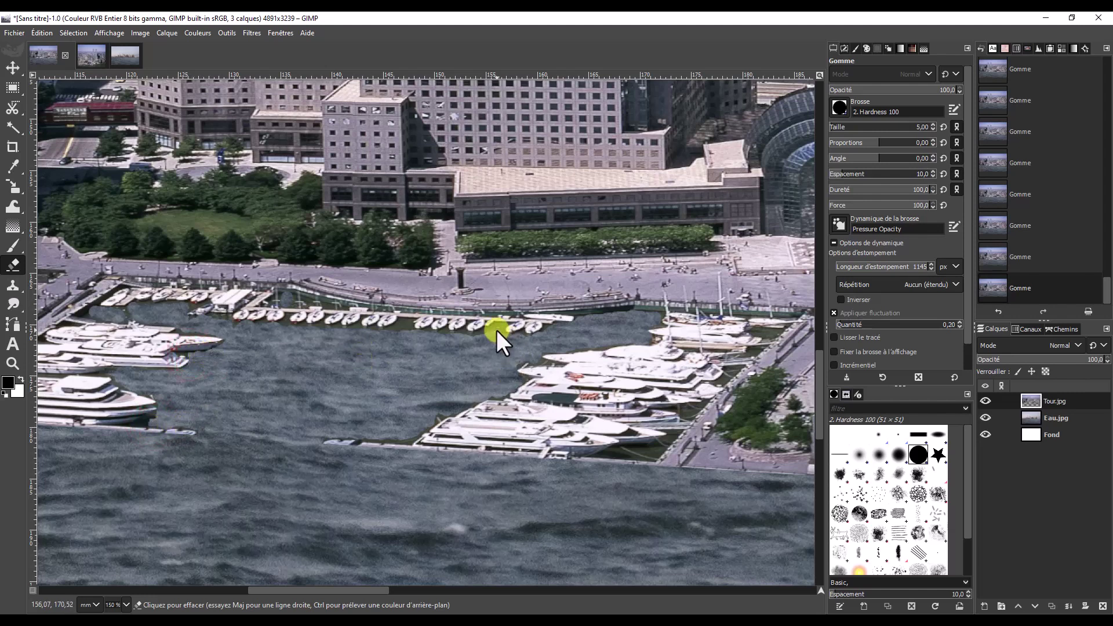
pyautogui.moveTo(388, 329); pyautogui.dragTo(405, 325)
pyautogui.press('alt')
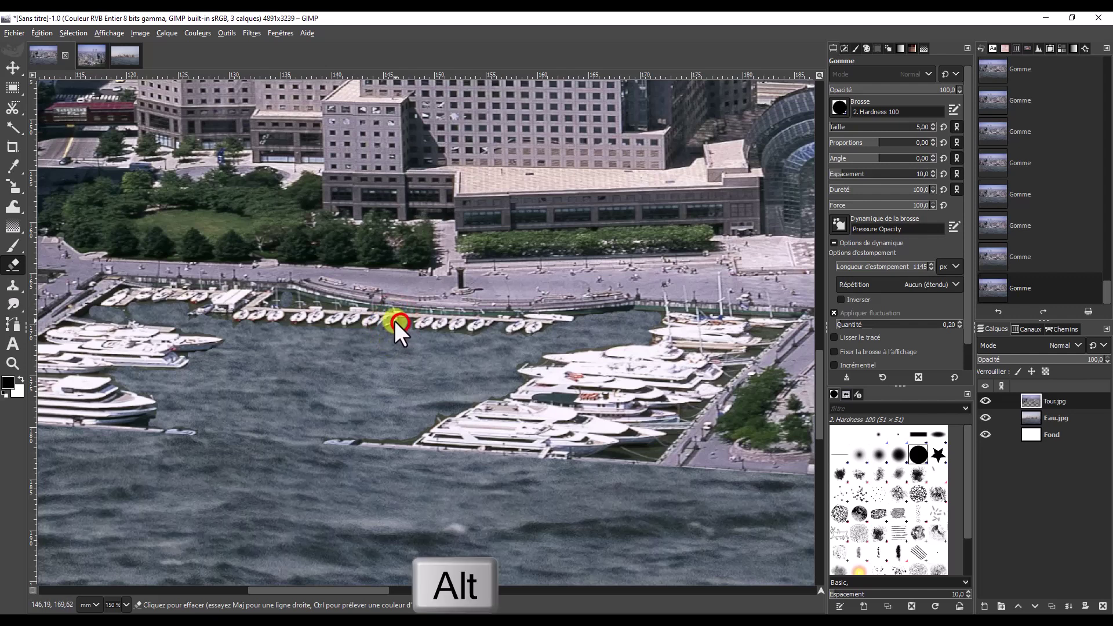
pyautogui.keyDown('alt'); pyautogui.click(400, 323); pyautogui.keyUp('alt')
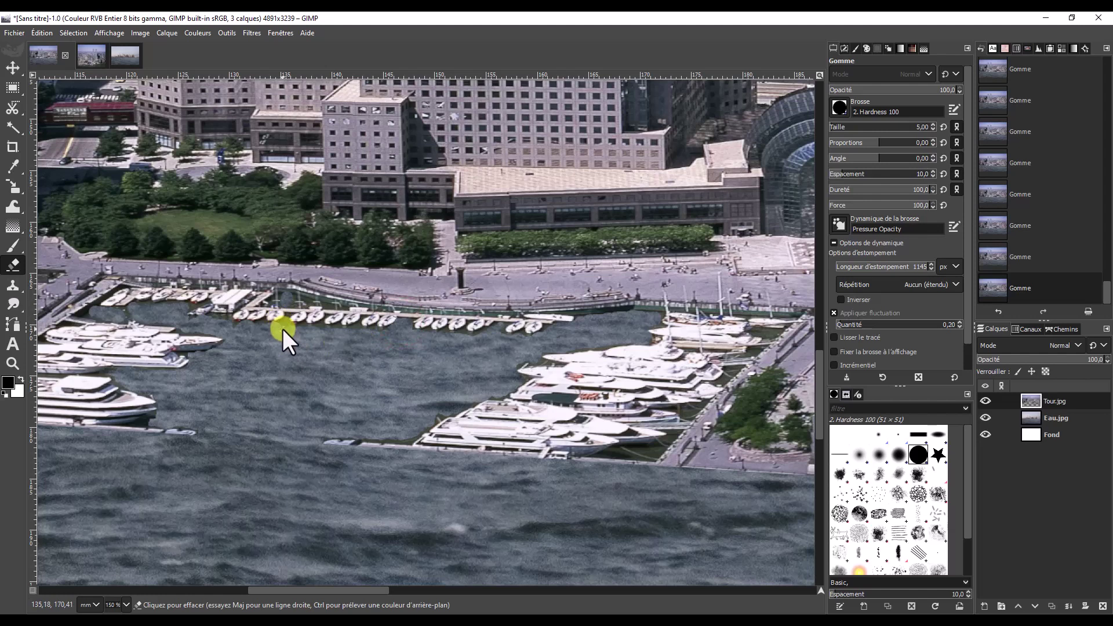
# Step: Erase the old water between the moored boats and along the yacht docks, then view the whole montage
pyautogui.moveTo(342, 330); pyautogui.dragTo(478, 460)
pyautogui.click(645, 448)
pyautogui.click(650, 452)
pyautogui.click(635, 444)
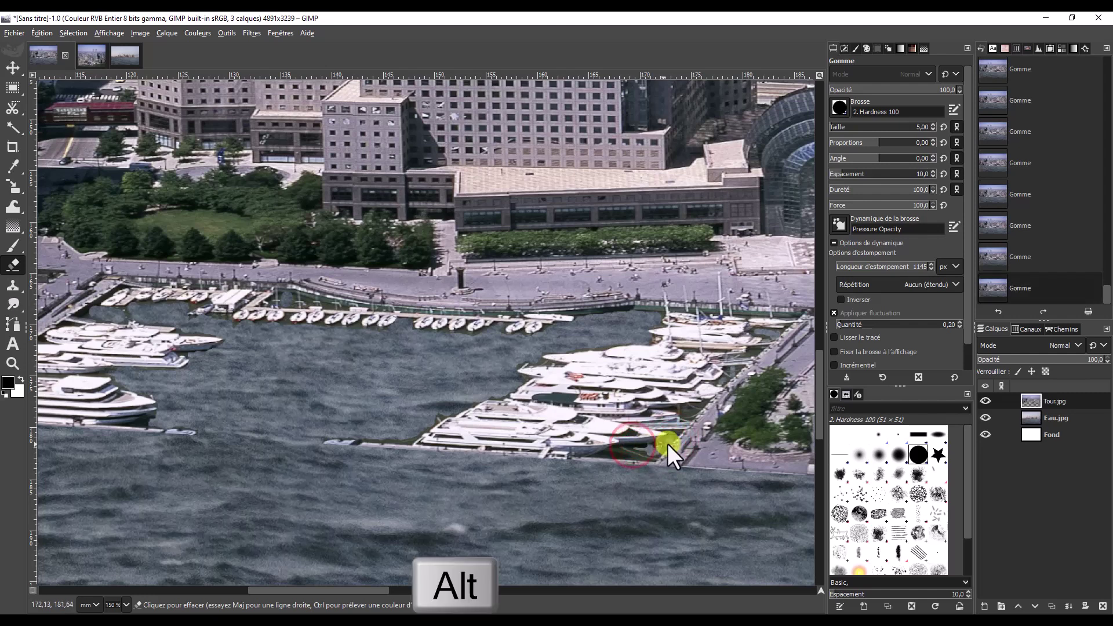
pyautogui.click(617, 450)
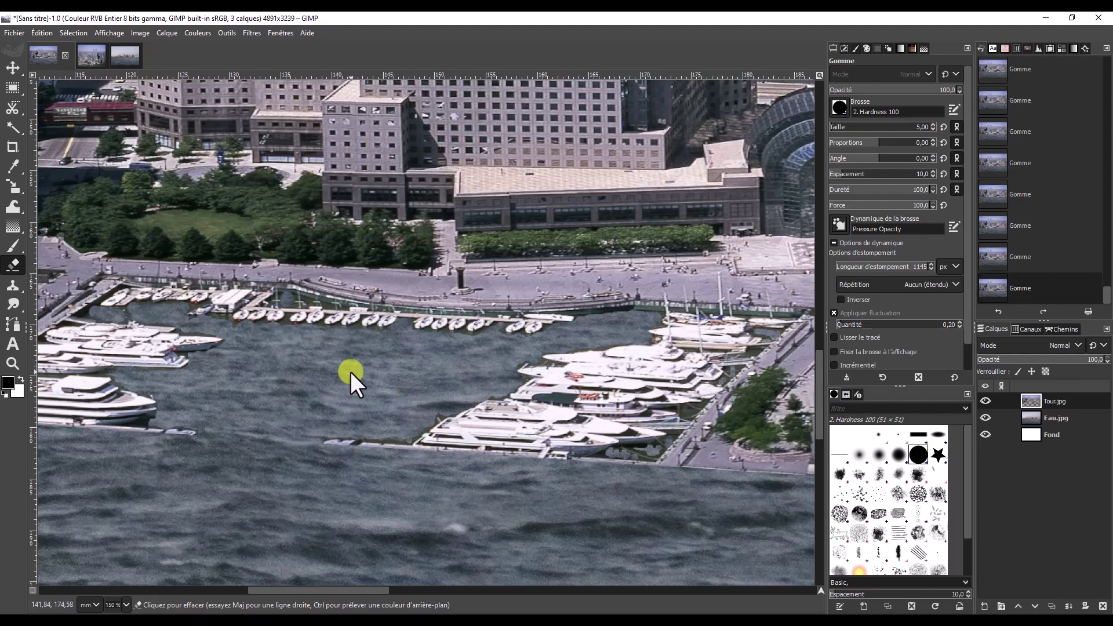
pyautogui.scroll(-2, 332, 394)
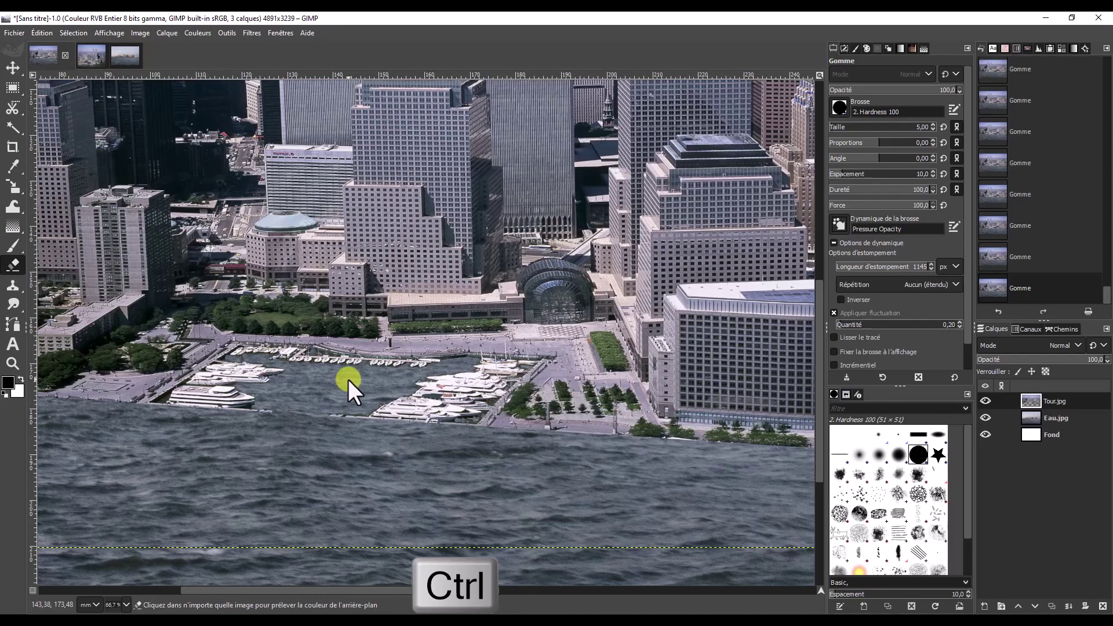
pyautogui.scroll(-1, 348, 379)
pyautogui.scroll(-1, 348, 379)
pyautogui.scroll(-1, 347, 379)
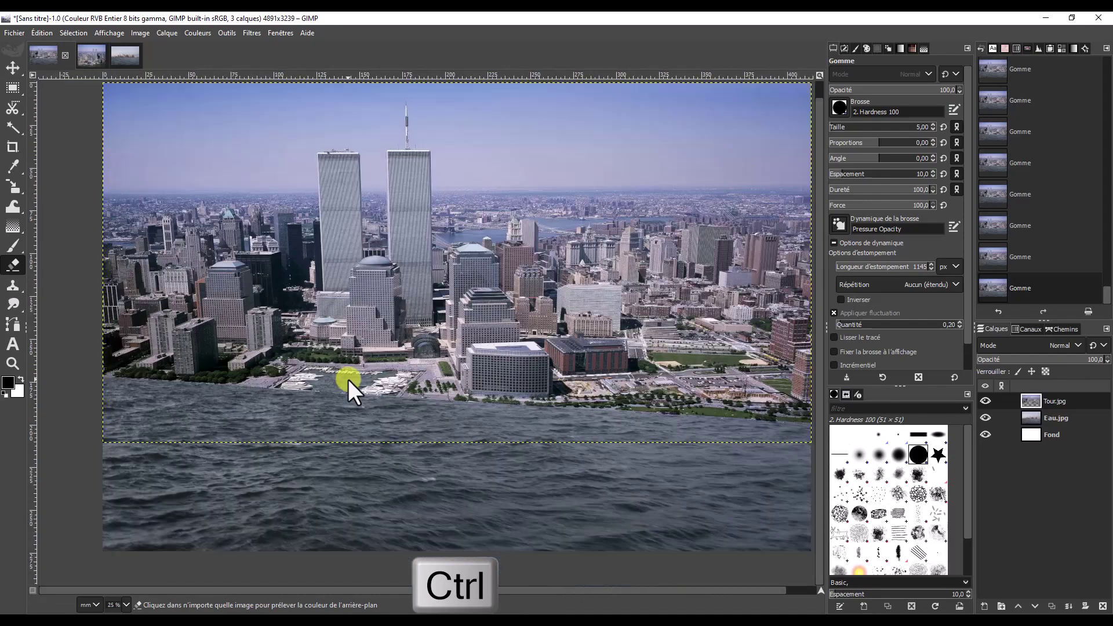
pyautogui.moveTo(576, 590); pyautogui.dragTo(615, 591)
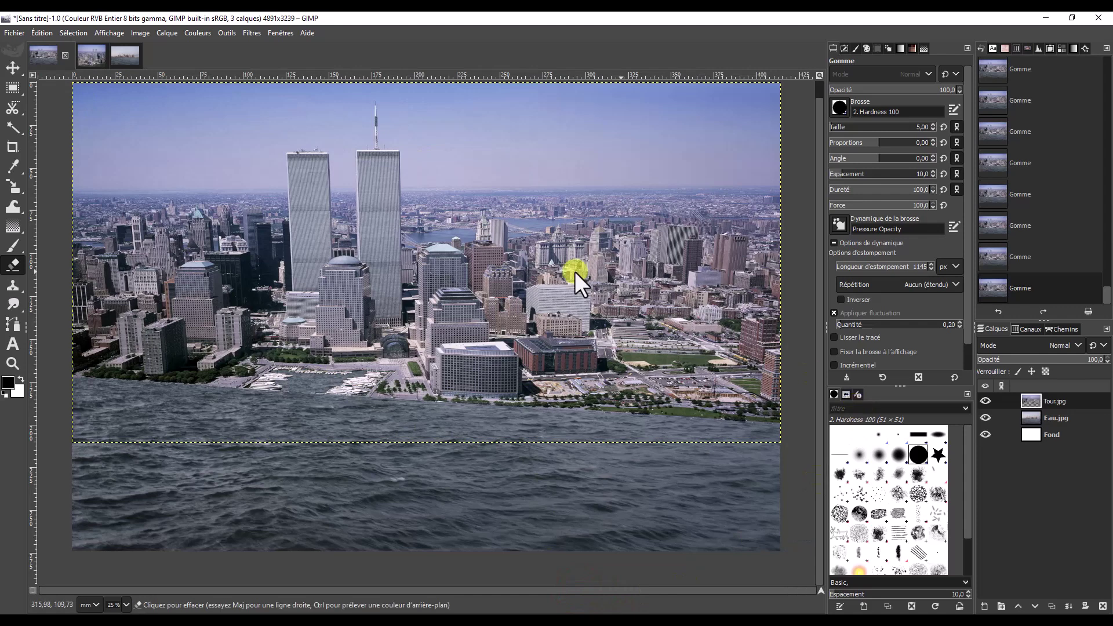
pyautogui.moveTo(817, 248); pyautogui.dragTo(820, 194)
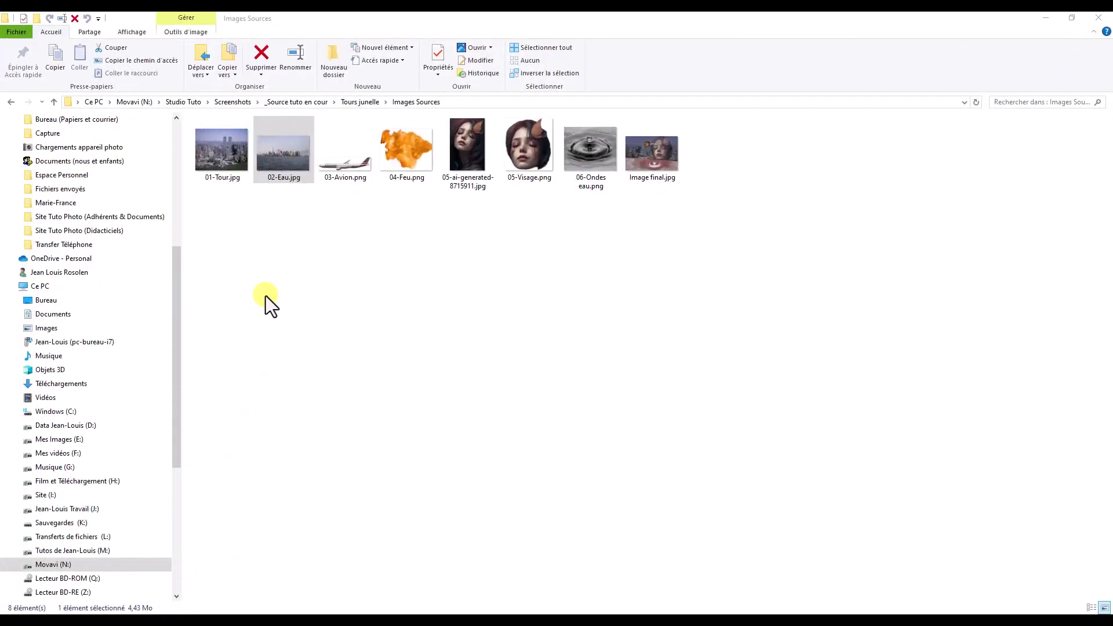
# Step: Open 03-Avion.png and then 04-Feu.png with GIMP from their Ouvrir avec menus
pyautogui.click(348, 162)
pyautogui.rightClick(348, 162)
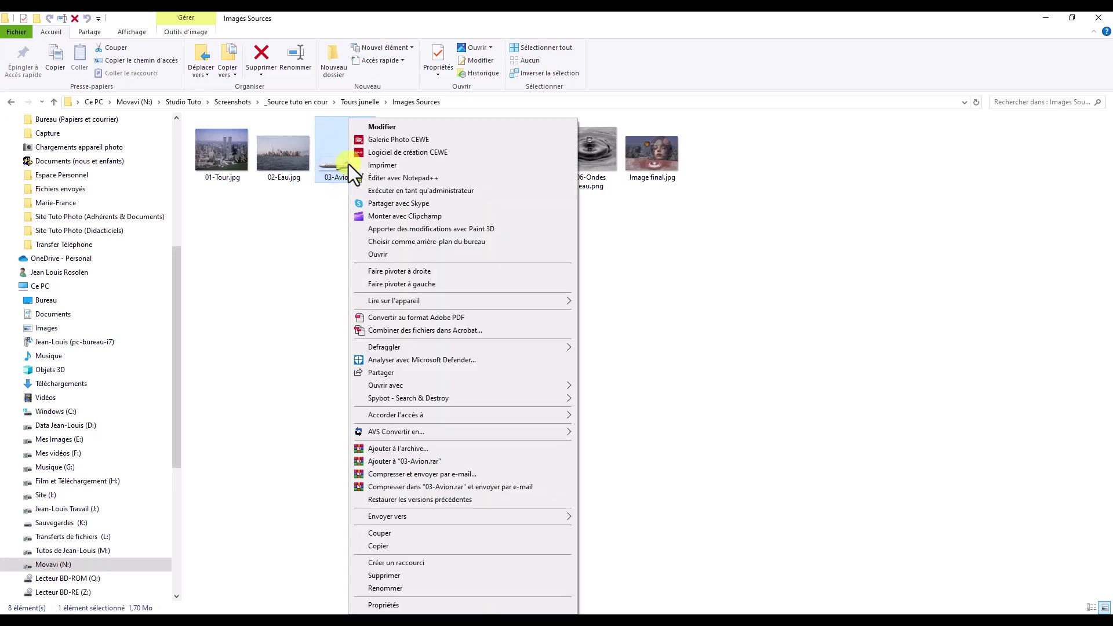
pyautogui.click(604, 450)
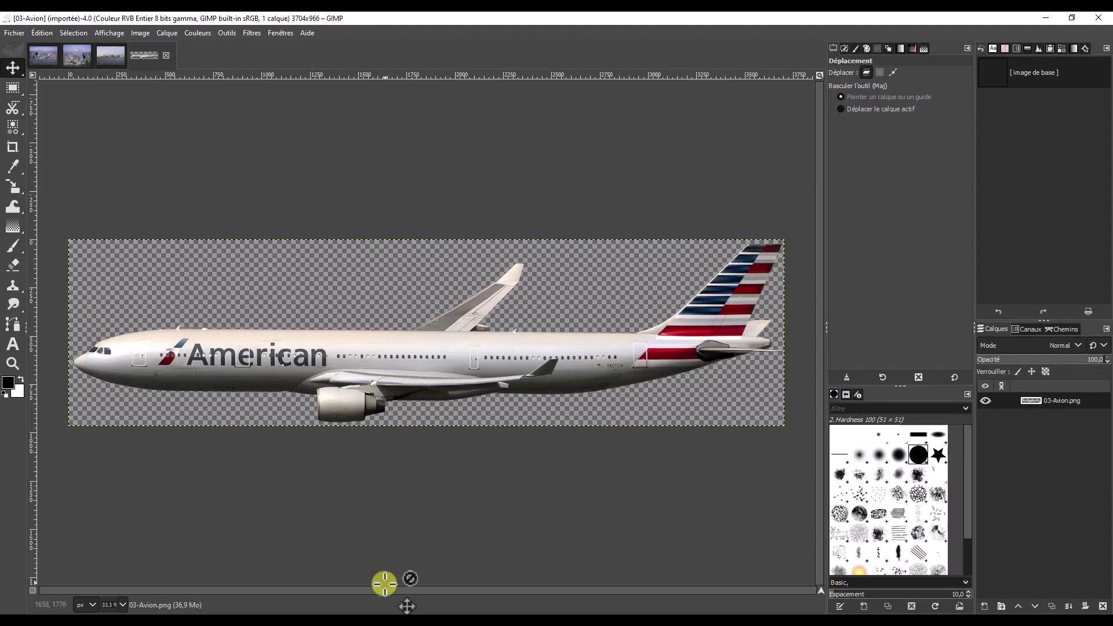
pyautogui.click(82, 580)
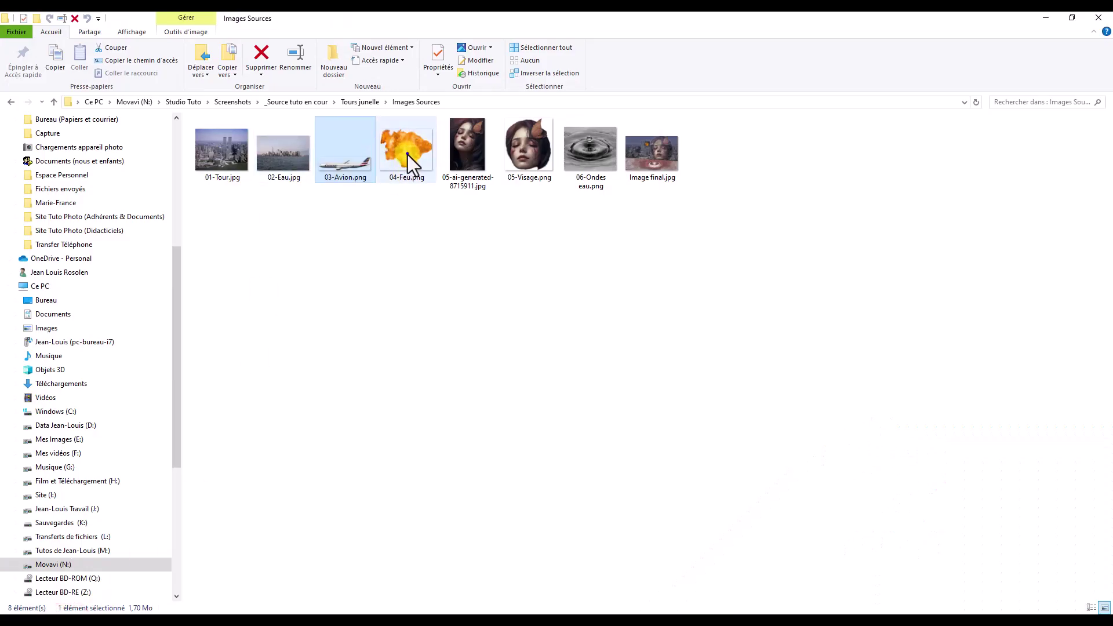
pyautogui.rightClick(408, 155)
pyautogui.moveTo(446, 385)
pyautogui.click(655, 450)
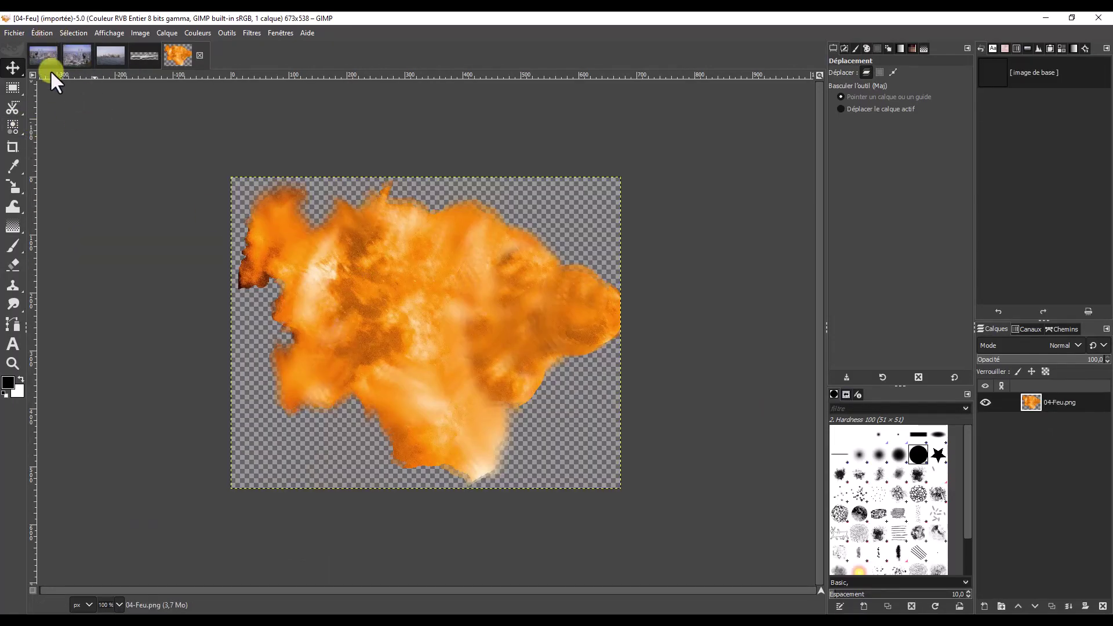
# Step: Close the 01-Tour and 02-Eau source images, keeping the montage open
pyautogui.click(81, 50)
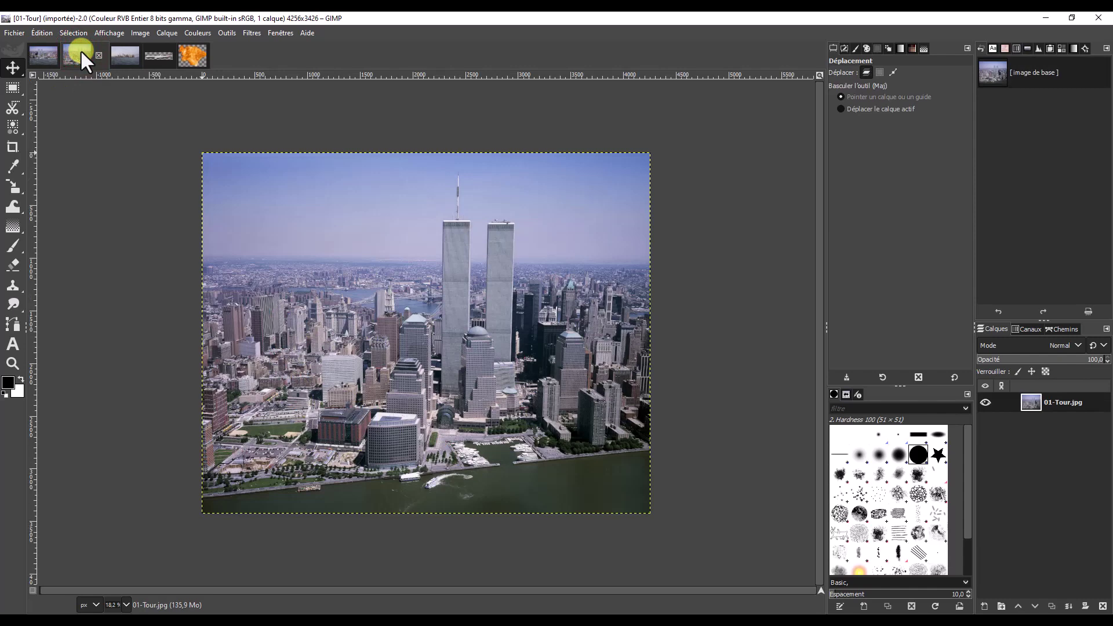
pyautogui.click(99, 54)
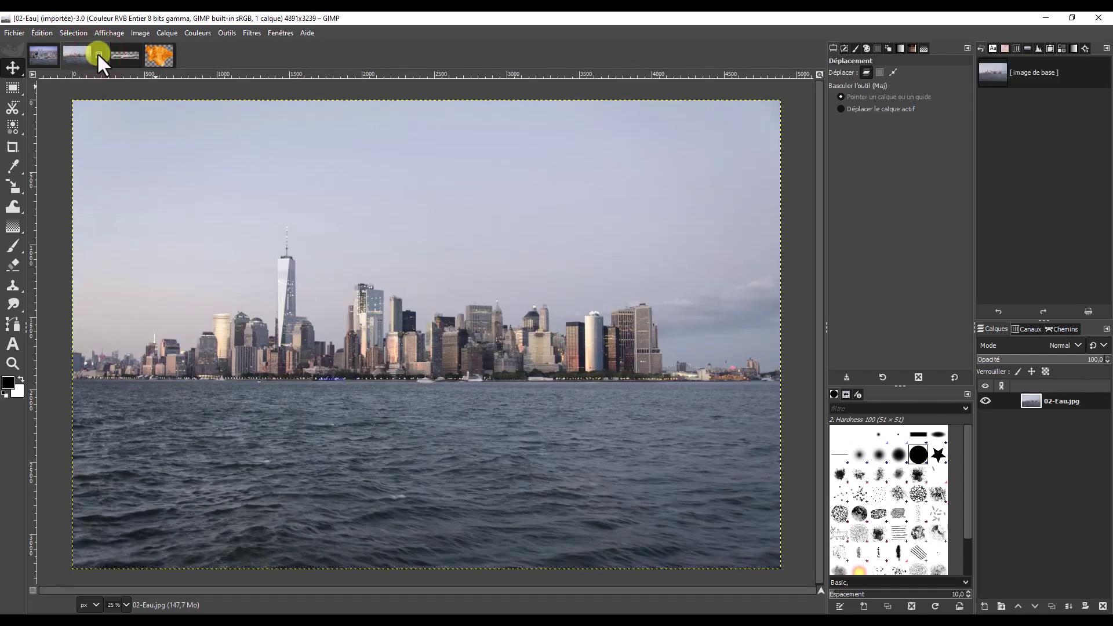
pyautogui.click(99, 55)
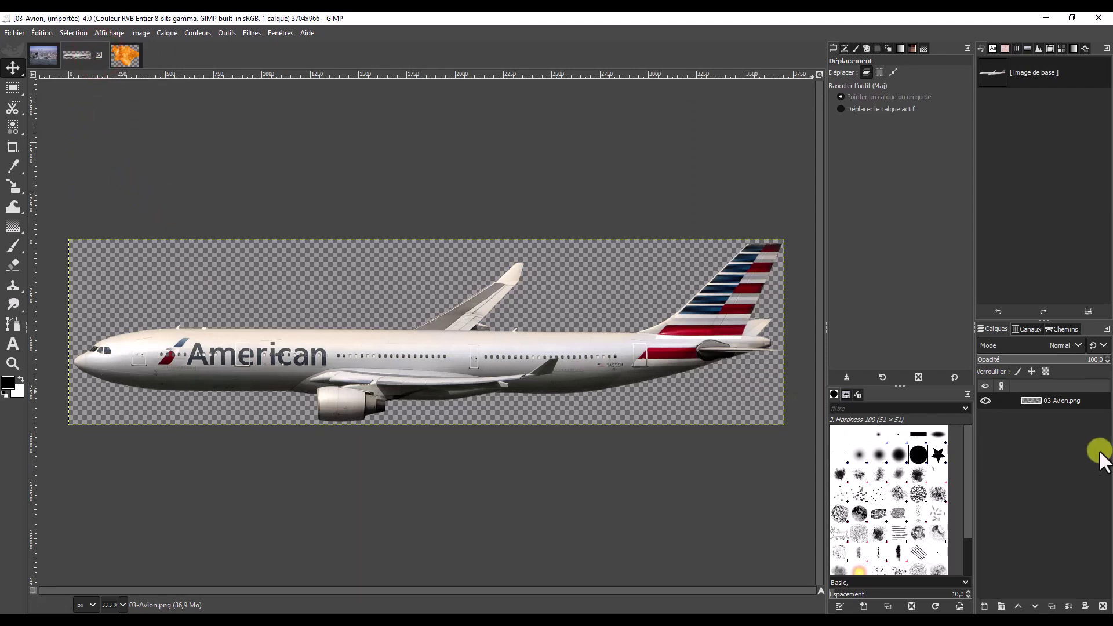
# Step: Drag the airplane layer into the montage and rename it Avion.png
pyautogui.moveTo(1033, 400); pyautogui.dragTo(44, 58)
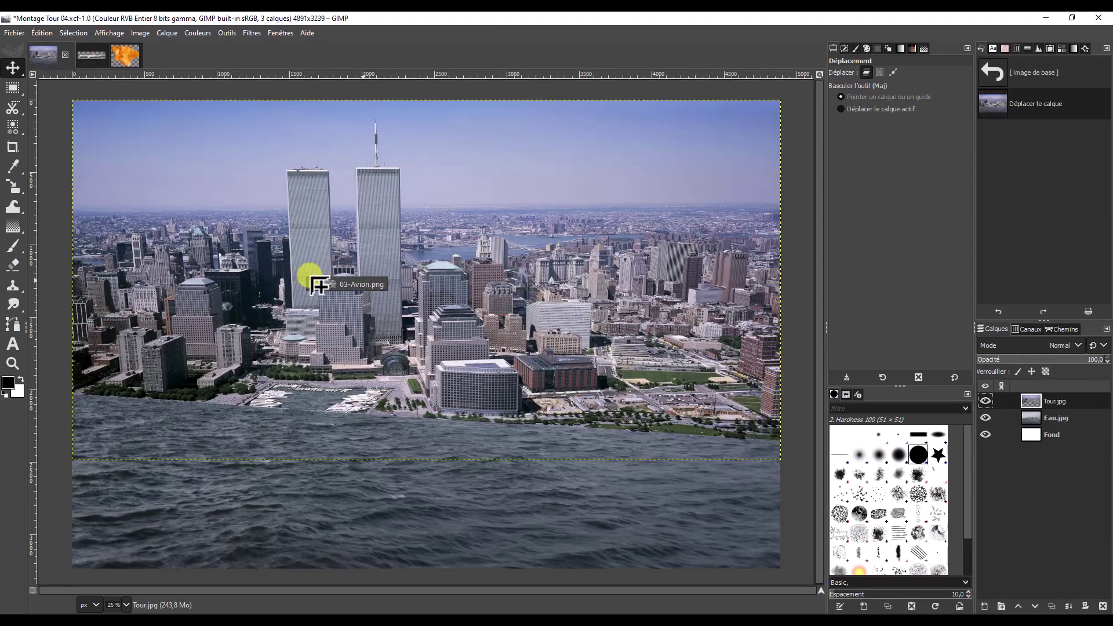
pyautogui.moveTo(44, 58); pyautogui.dragTo(313, 281)
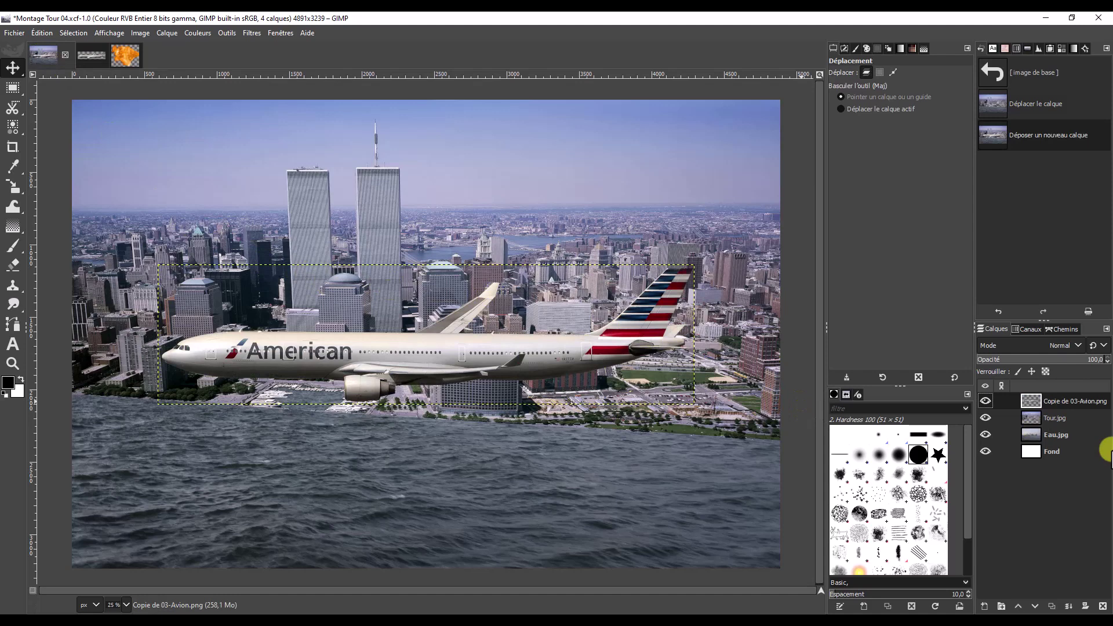
pyautogui.doubleClick(1059, 398)
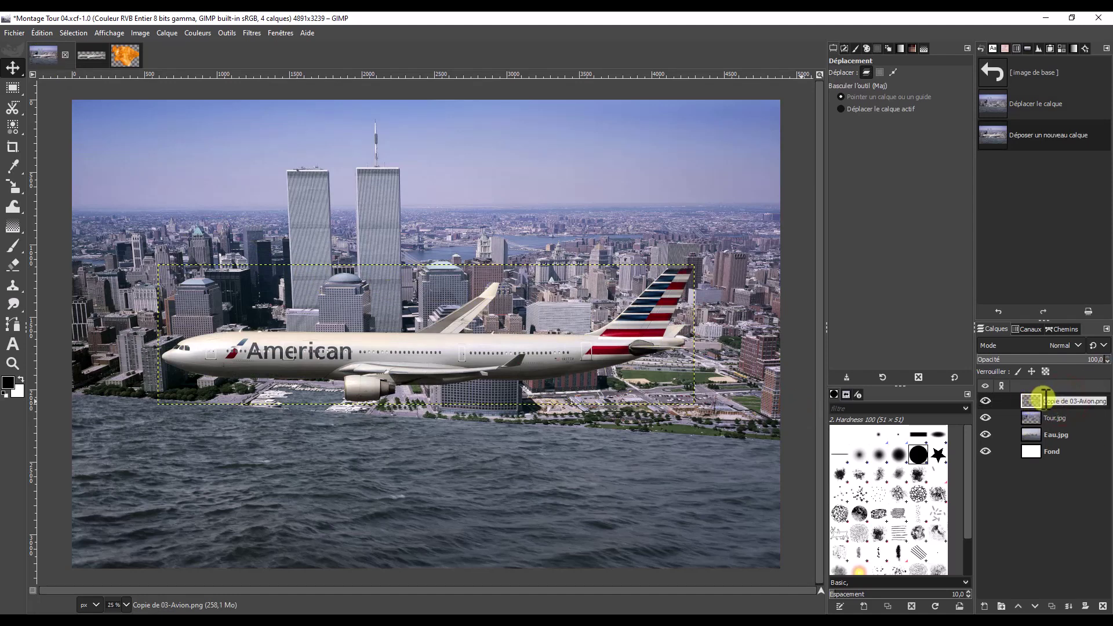
pyautogui.press('Delete')
pyautogui.press('Delete')
pyautogui.press('Delete')
pyautogui.press('Delete')
pyautogui.press('Delete')
pyautogui.press('Delete')
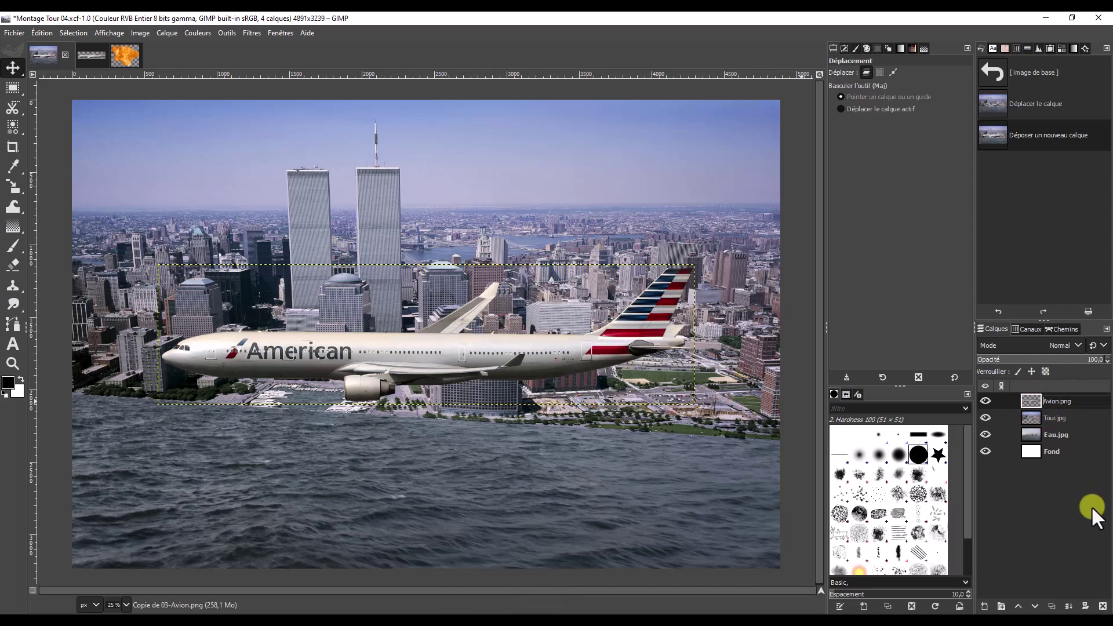
pyautogui.press('Return')
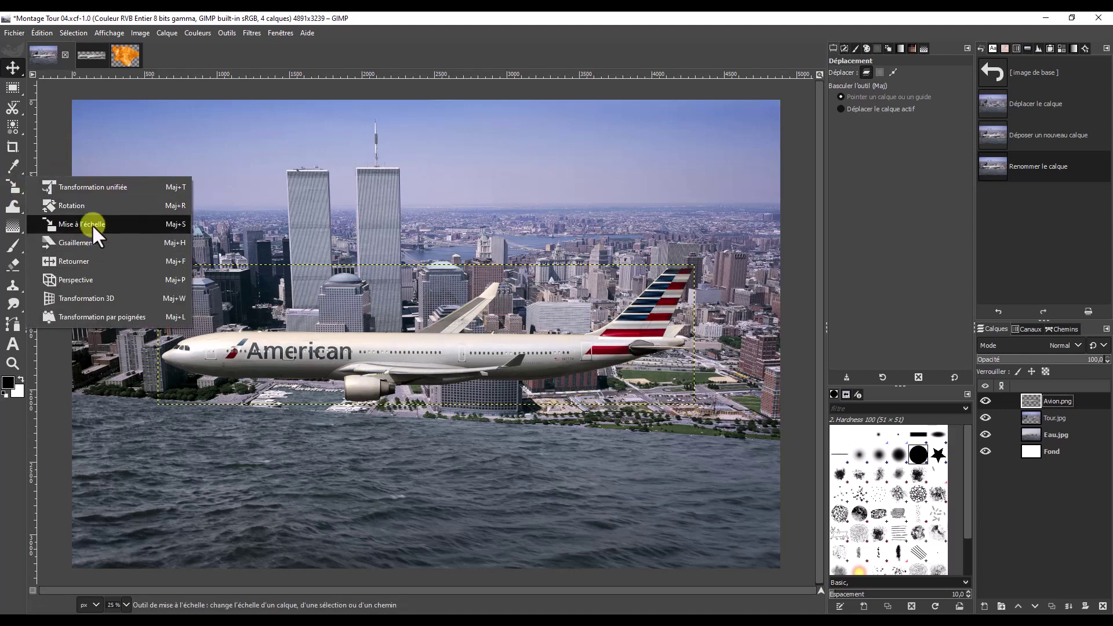
# Step: Scale Avion.png down to 803 × 209 px and position it in the sky right of the towers
pyautogui.moveTo(13, 186)
pyautogui.click(92, 222)
pyautogui.click(420, 322)
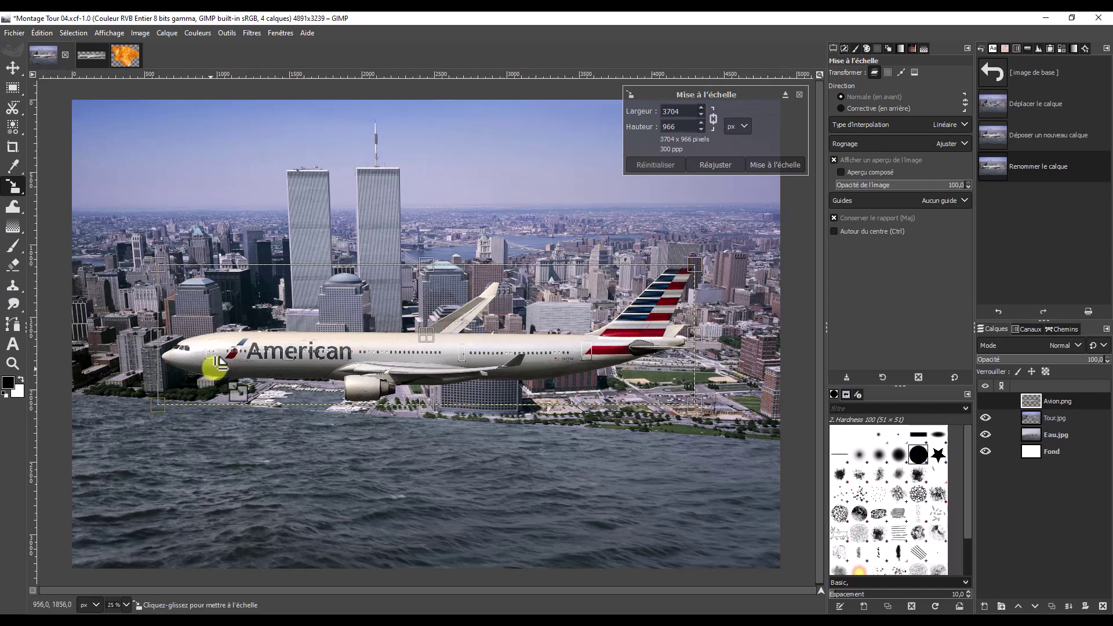
pyautogui.moveTo(154, 412)
pyautogui.mouseDown()
pyautogui.moveTo(582, 293)
pyautogui.moveTo(552, 318)
pyautogui.moveTo(531, 308)
pyautogui.mouseUp()
pyautogui.moveTo(608, 281); pyautogui.dragTo(442, 215)
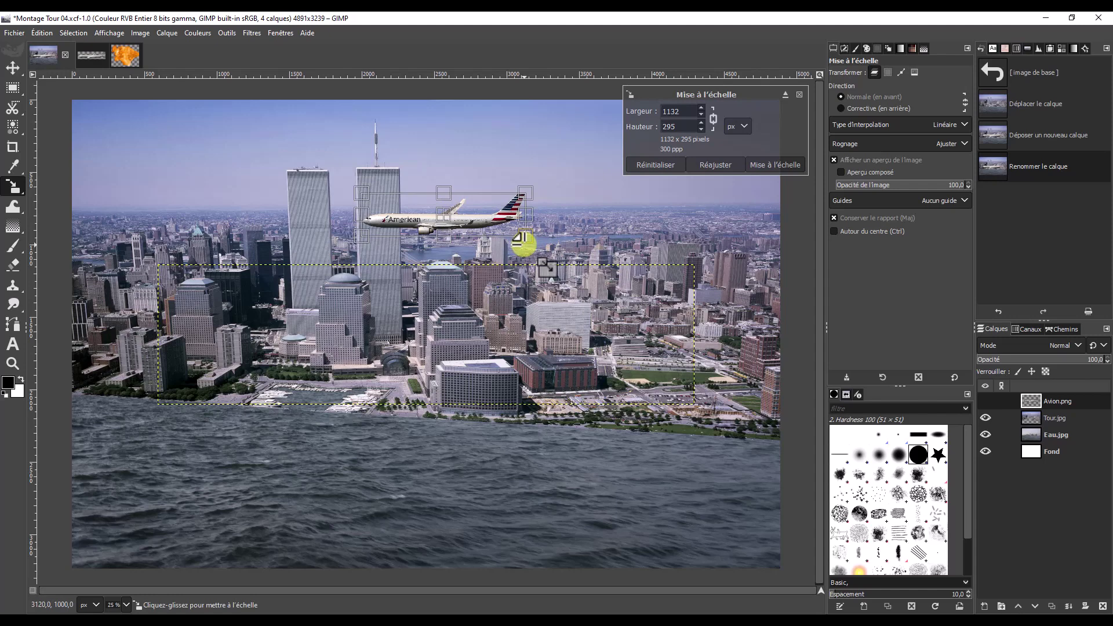
pyautogui.moveTo(523, 237); pyautogui.dragTo(473, 219)
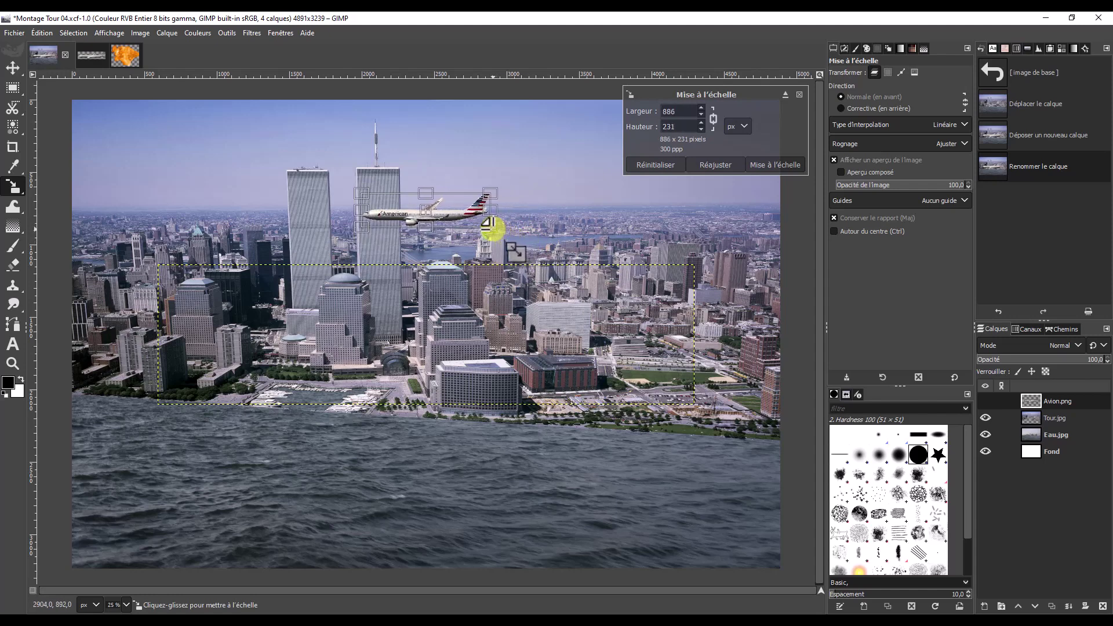
pyautogui.moveTo(473, 219); pyautogui.dragTo(476, 218)
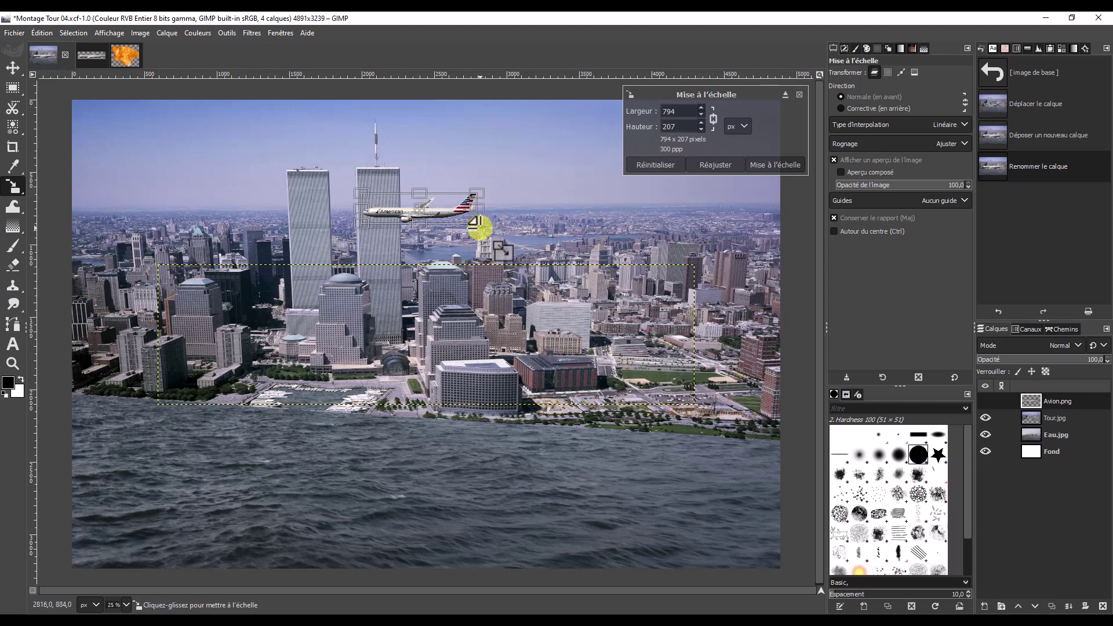
pyautogui.moveTo(474, 220); pyautogui.dragTo(478, 222)
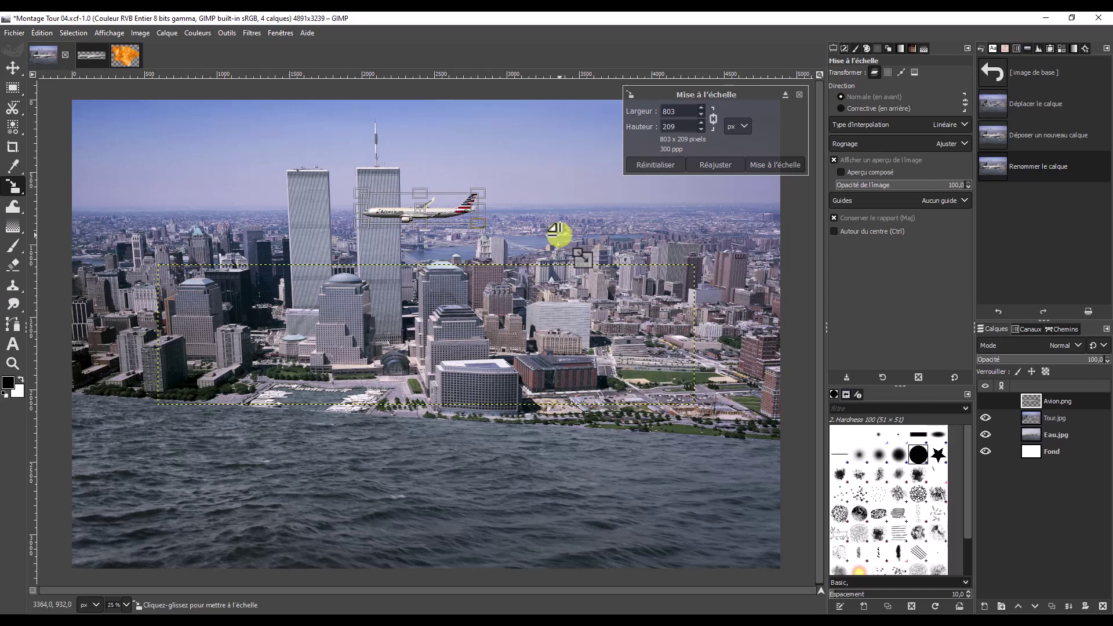
pyautogui.moveTo(419, 211); pyautogui.dragTo(431, 212)
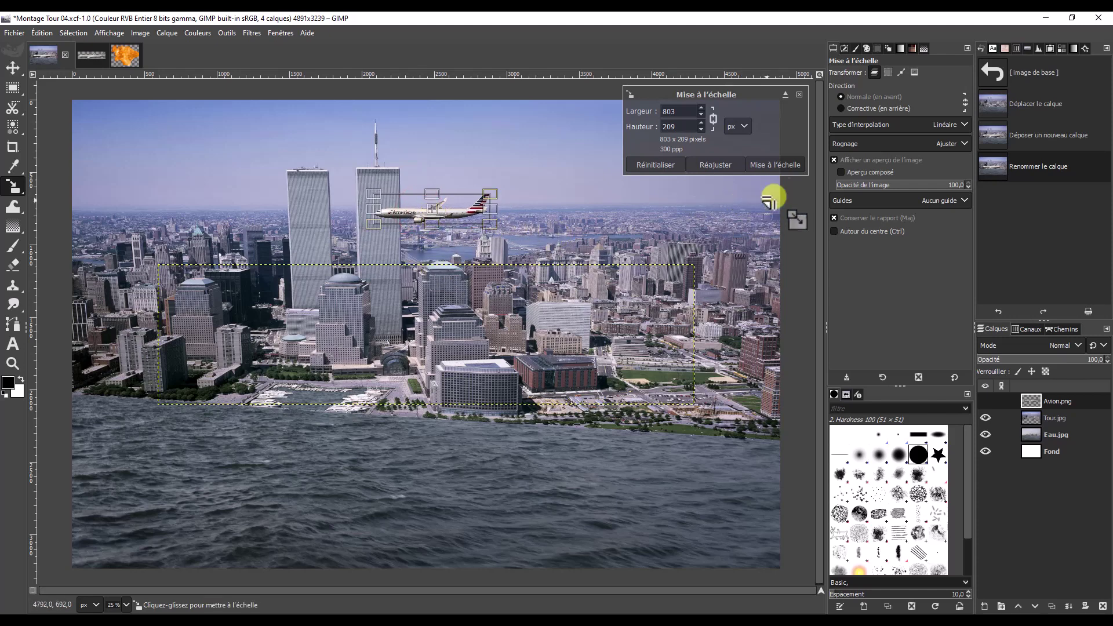
pyautogui.click(777, 165)
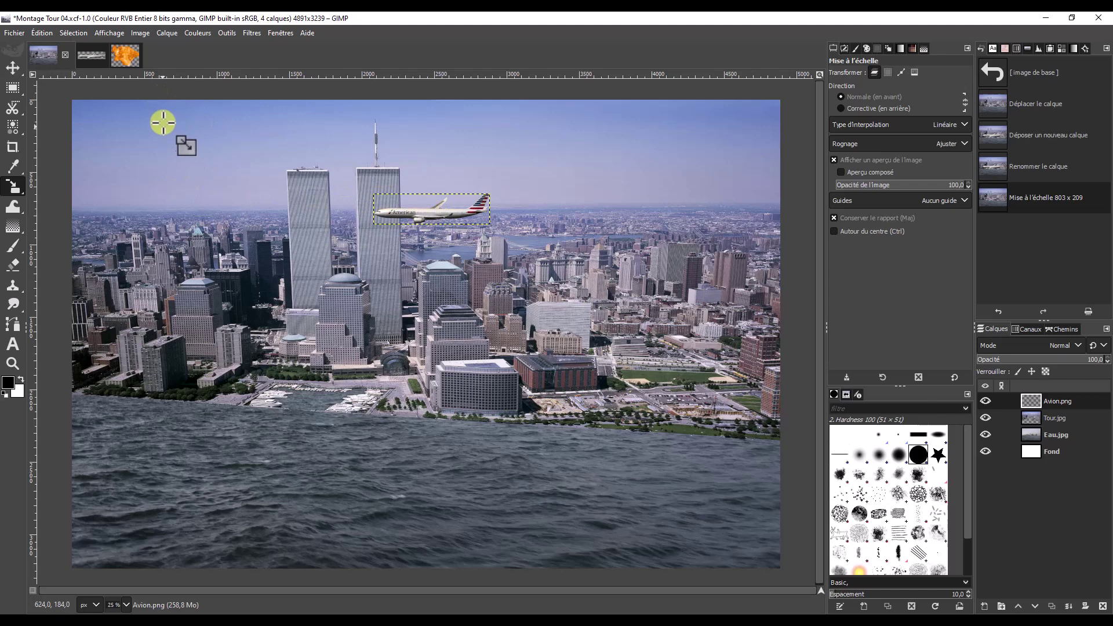
pyautogui.click(125, 55)
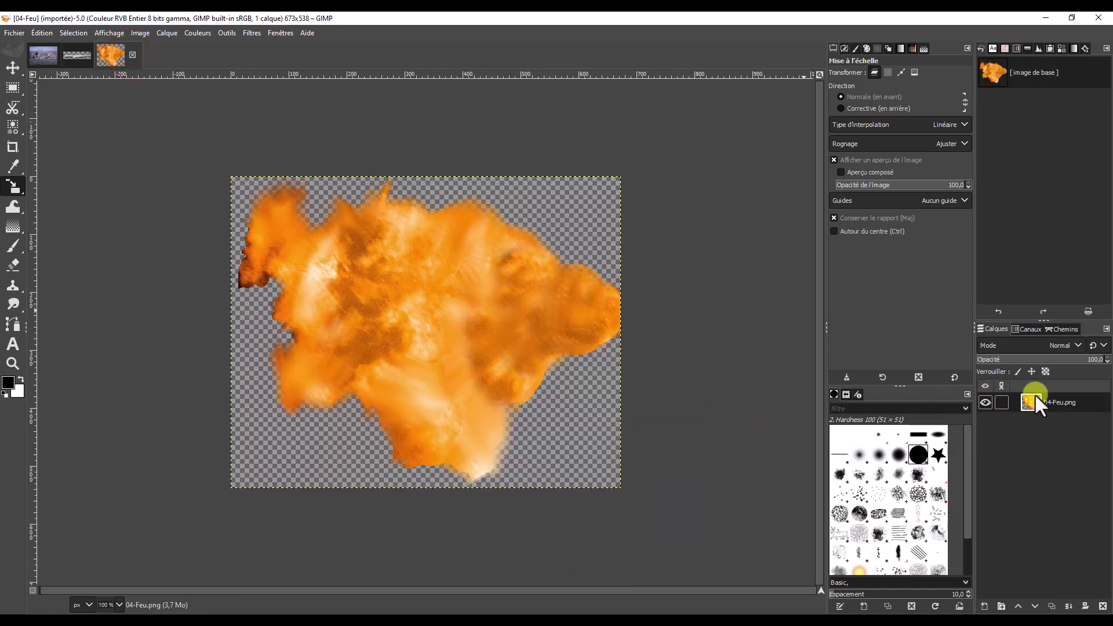
# Step: Drag the 04-Feu fire layer into the montage and move it onto the right tower
pyautogui.moveTo(1034, 399)
pyautogui.mouseDown()
pyautogui.moveTo(42, 52)
pyautogui.moveTo(385, 236)
pyautogui.mouseUp()
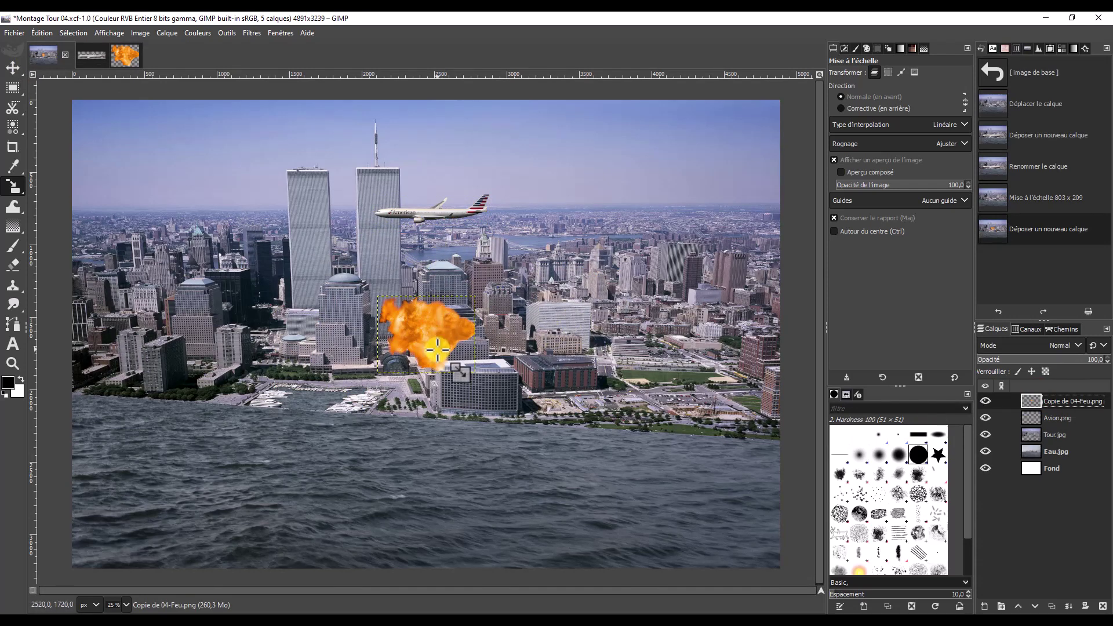
pyautogui.click(13, 67)
pyautogui.moveTo(440, 355); pyautogui.dragTo(371, 211)
# Step: Scale the fire to 551 × 440 and nudge it into place on the tower
pyautogui.click(12, 186)
pyautogui.click(109, 229)
pyautogui.click(425, 277)
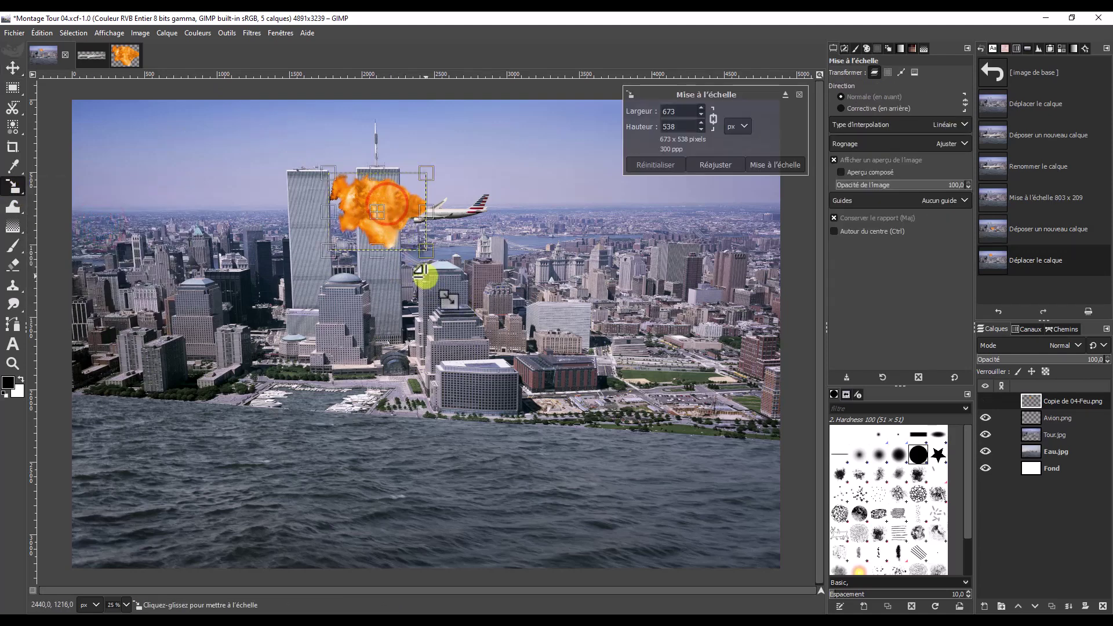
pyautogui.moveTo(424, 252)
pyautogui.mouseDown()
pyautogui.moveTo(417, 247)
pyautogui.moveTo(458, 220)
pyautogui.mouseUp()
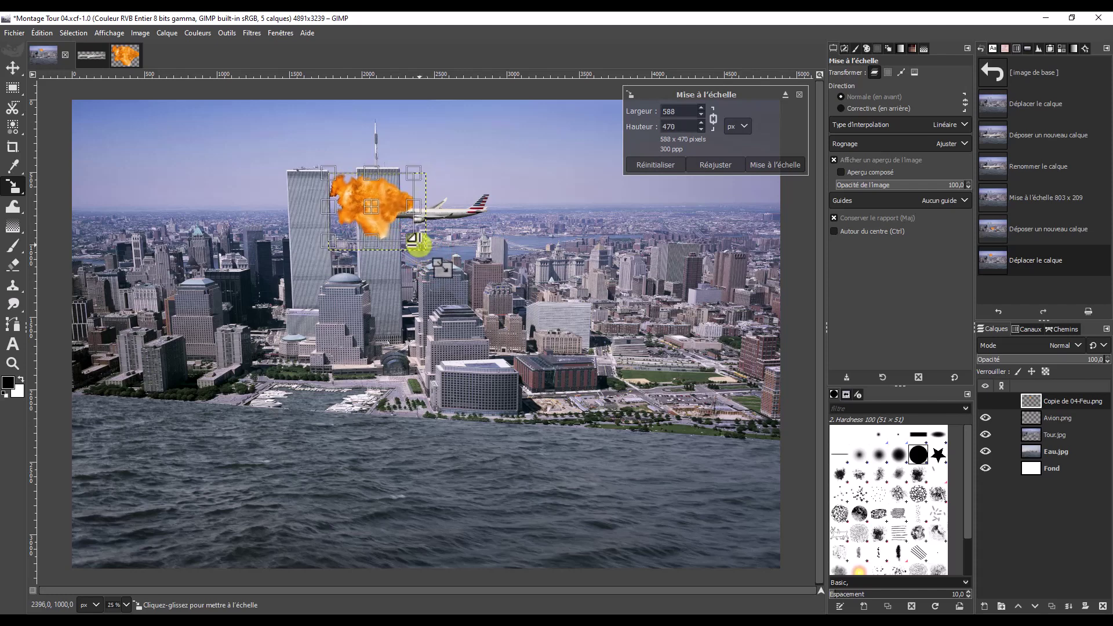
pyautogui.moveTo(374, 205); pyautogui.dragTo(377, 207)
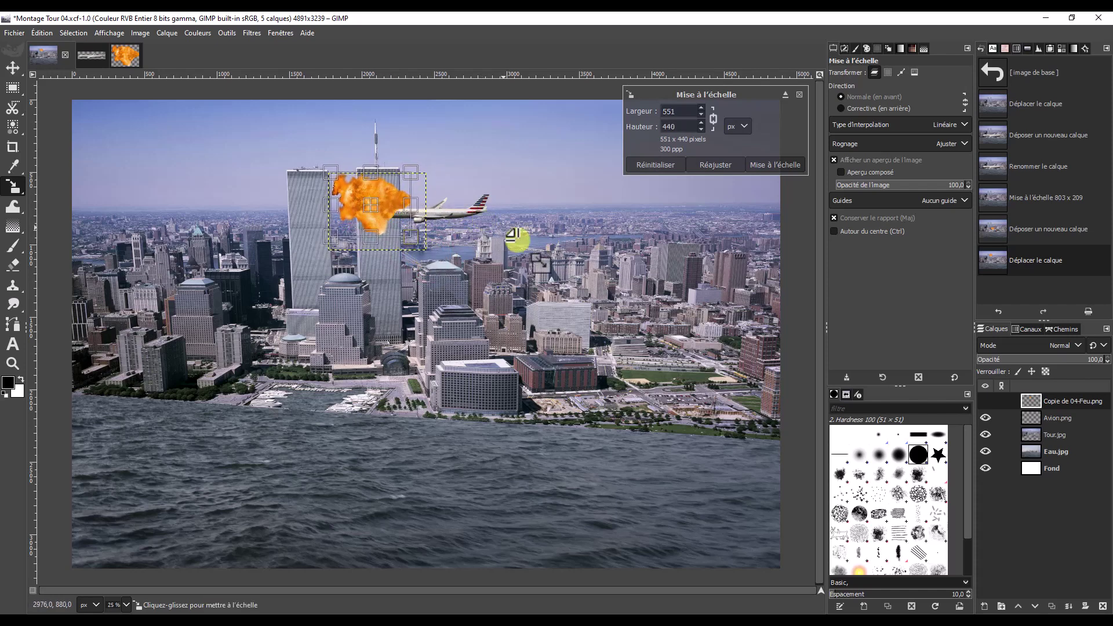
pyautogui.click(777, 166)
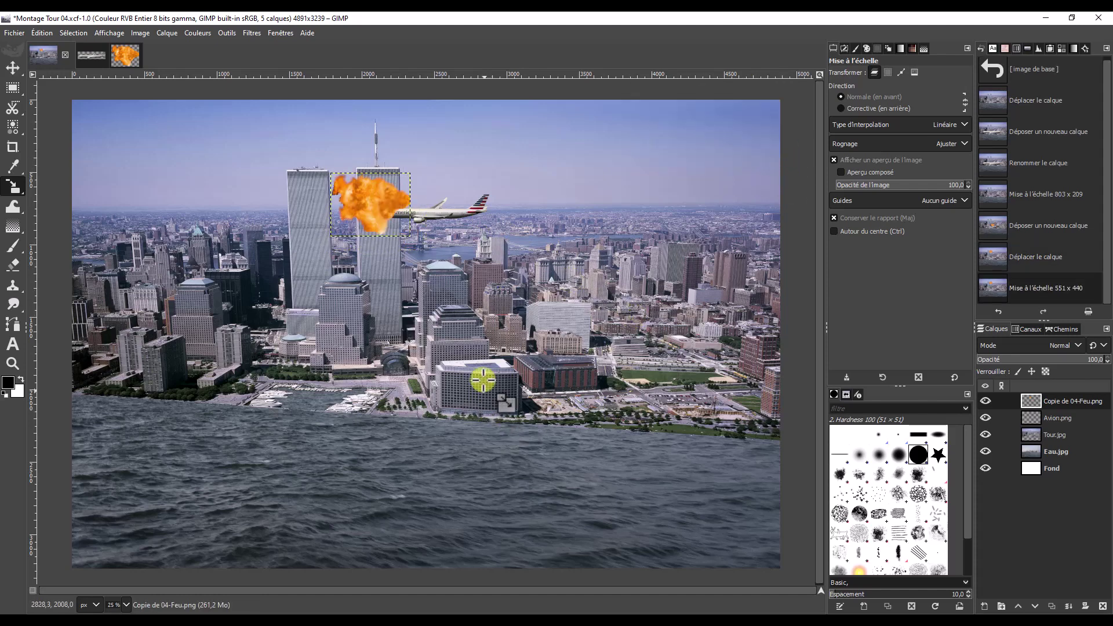
pyautogui.click(12, 68)
pyautogui.moveTo(378, 202); pyautogui.dragTo(384, 205)
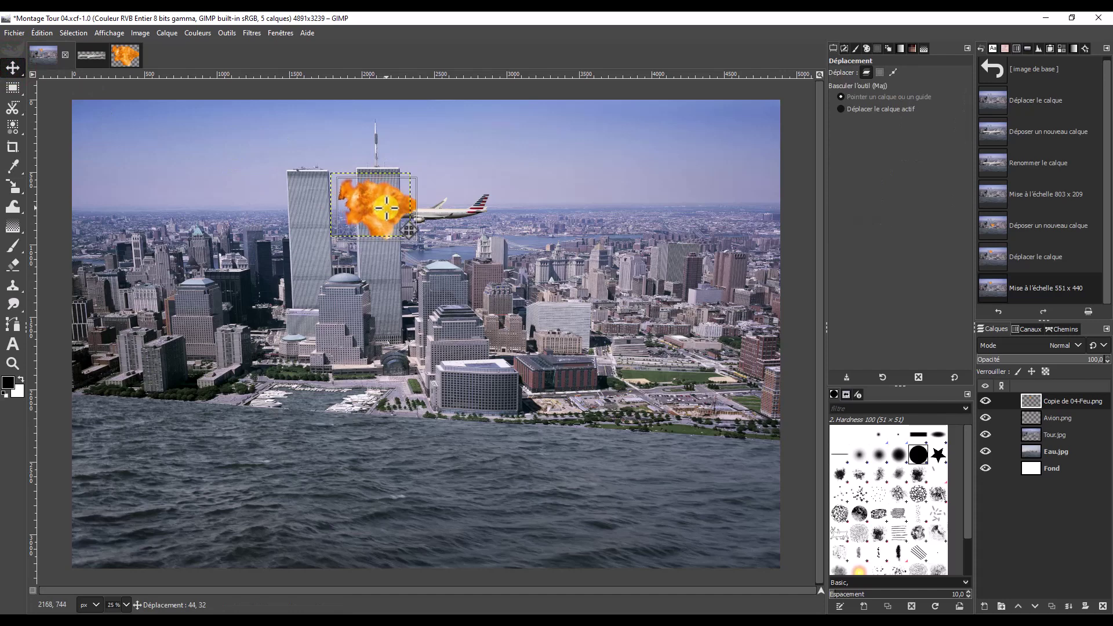
pyautogui.moveTo(387, 206); pyautogui.dragTo(393, 209)
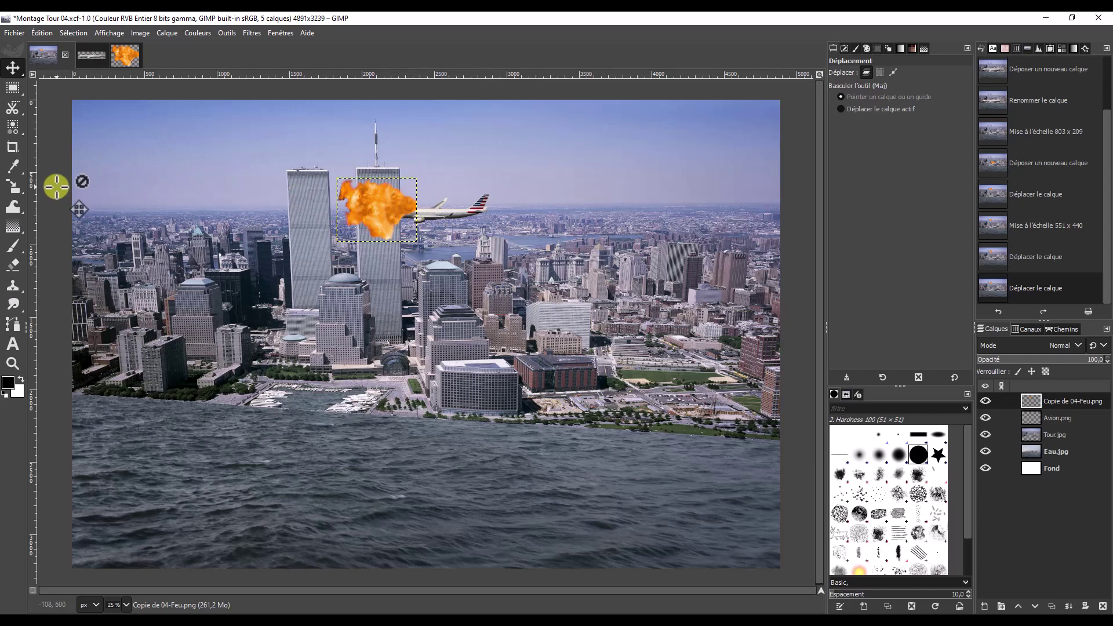
# Step: With a size-98 eraser, remove the fire covering the plane's nose
pyautogui.click(18, 265)
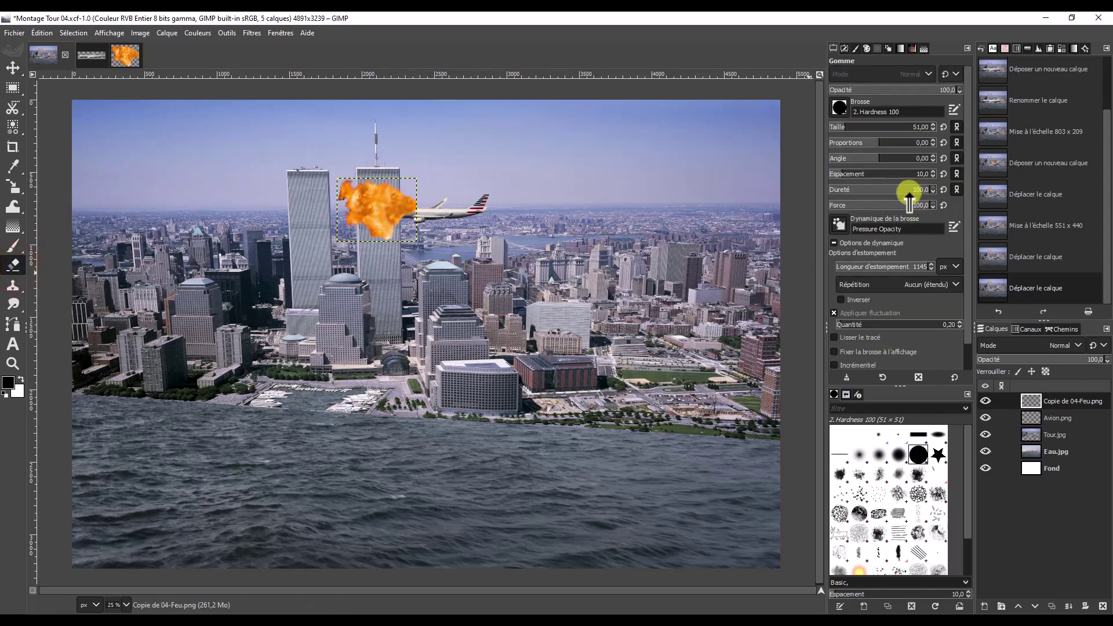
pyautogui.moveTo(853, 128); pyautogui.dragTo(864, 127)
pyautogui.click(418, 208)
pyautogui.click(420, 208)
pyautogui.click(423, 200)
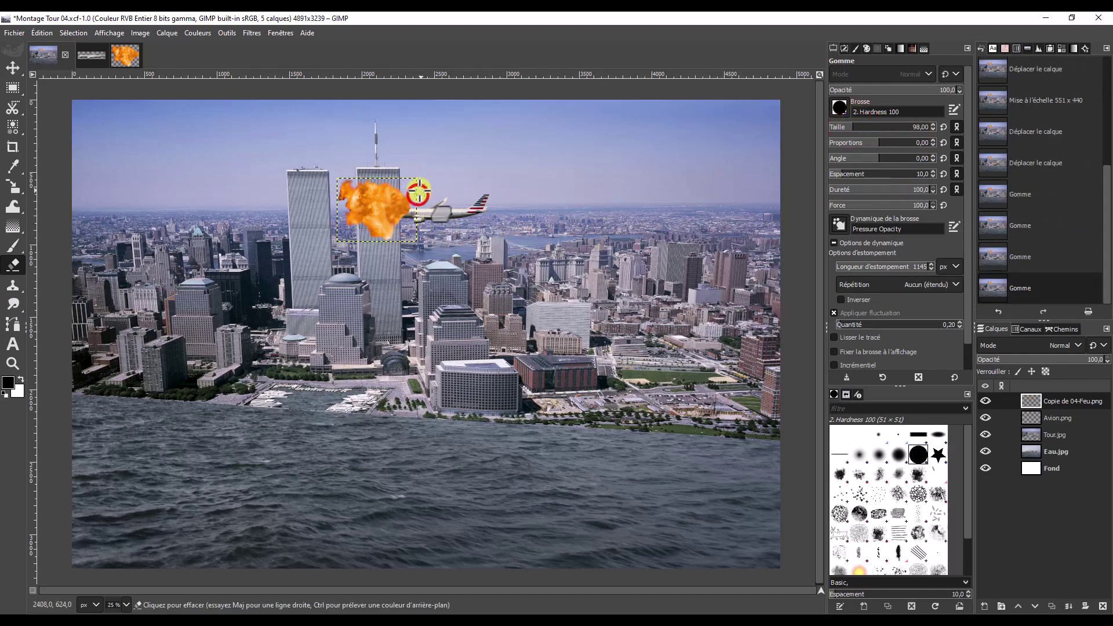
pyautogui.click(415, 194)
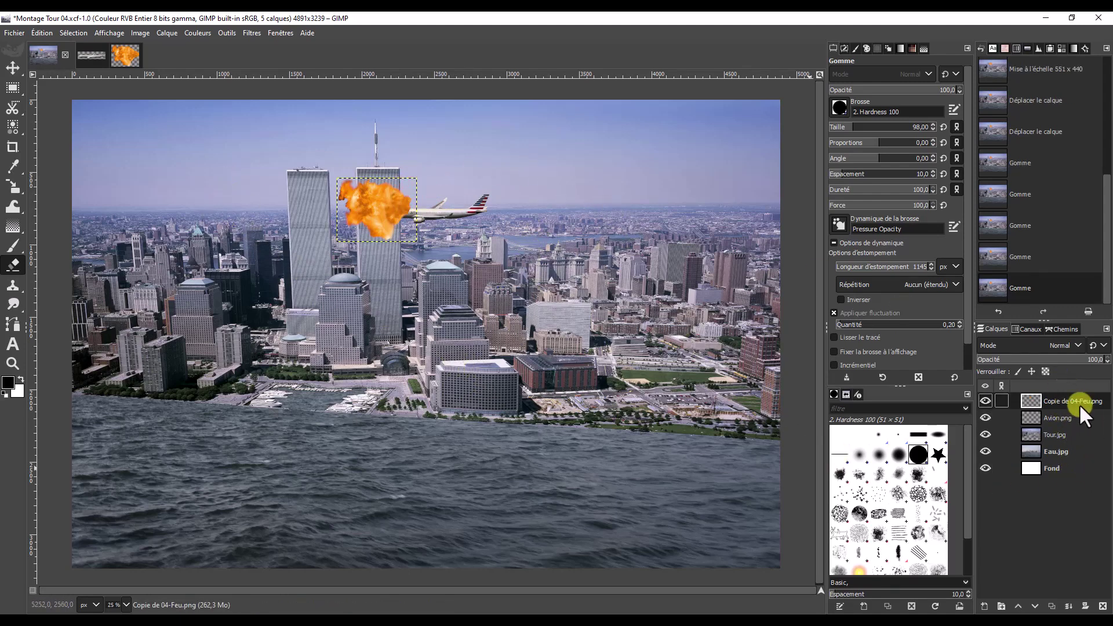
# Step: Rename the fire layer to Feu.png
pyautogui.press('Delete')
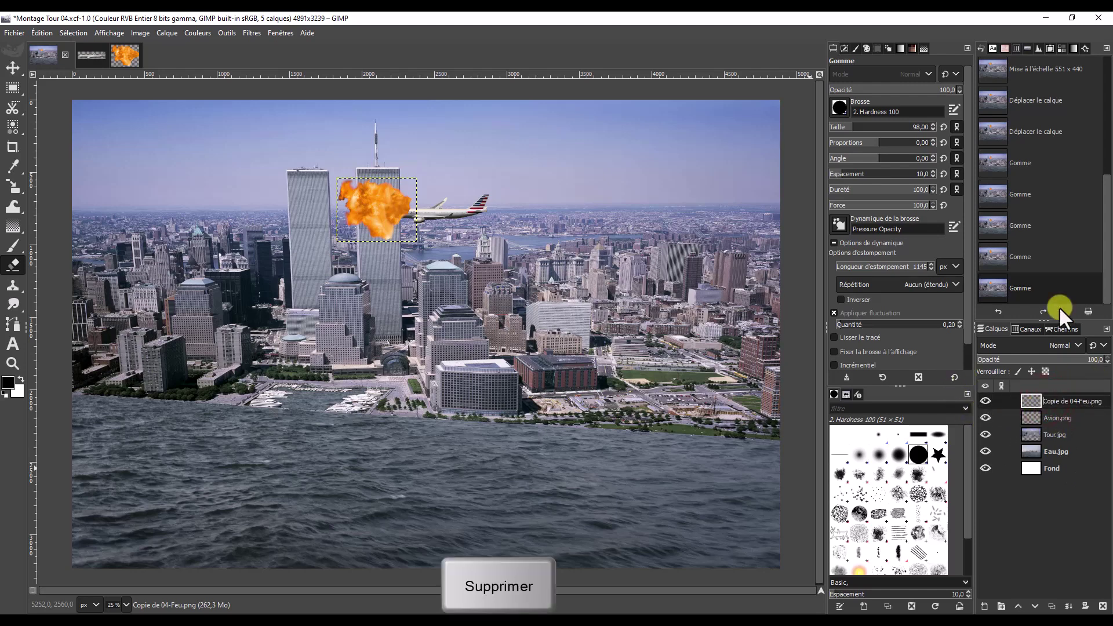
pyautogui.press('Delete')
pyautogui.press('Delete')
pyautogui.press('Delete')
pyautogui.press('Delete')
pyautogui.press('Delete')
pyautogui.press('Delete')
pyautogui.press('Delete')
pyautogui.press('Delete')
pyautogui.press('Delete')
pyautogui.press('Delete')
pyautogui.press('Delete')
pyautogui.press('Return')
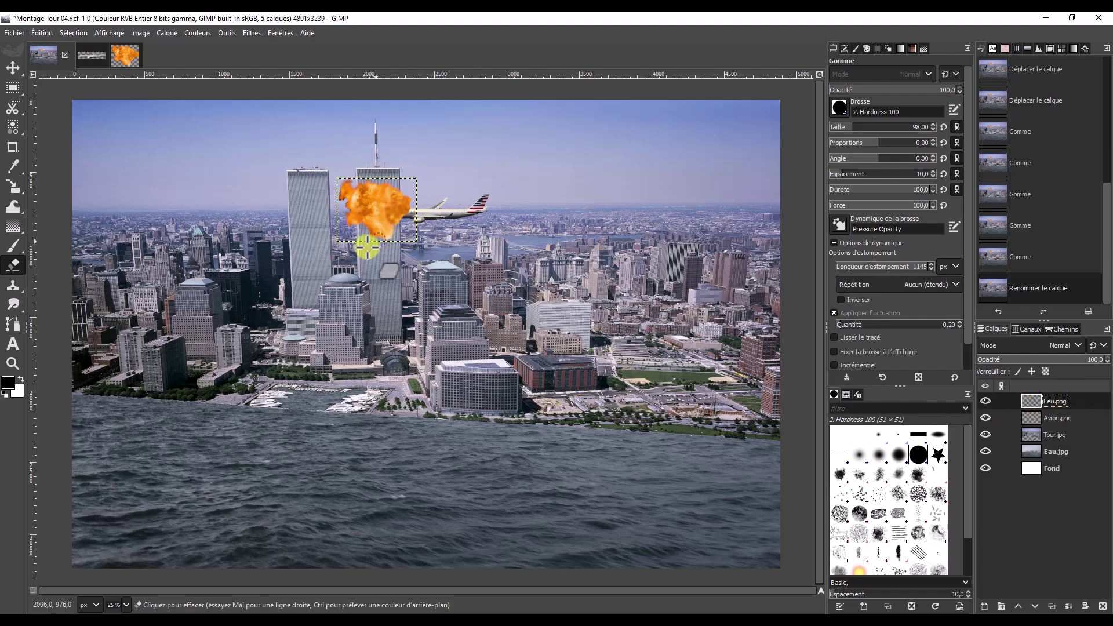
pyautogui.rightClick(1088, 400)
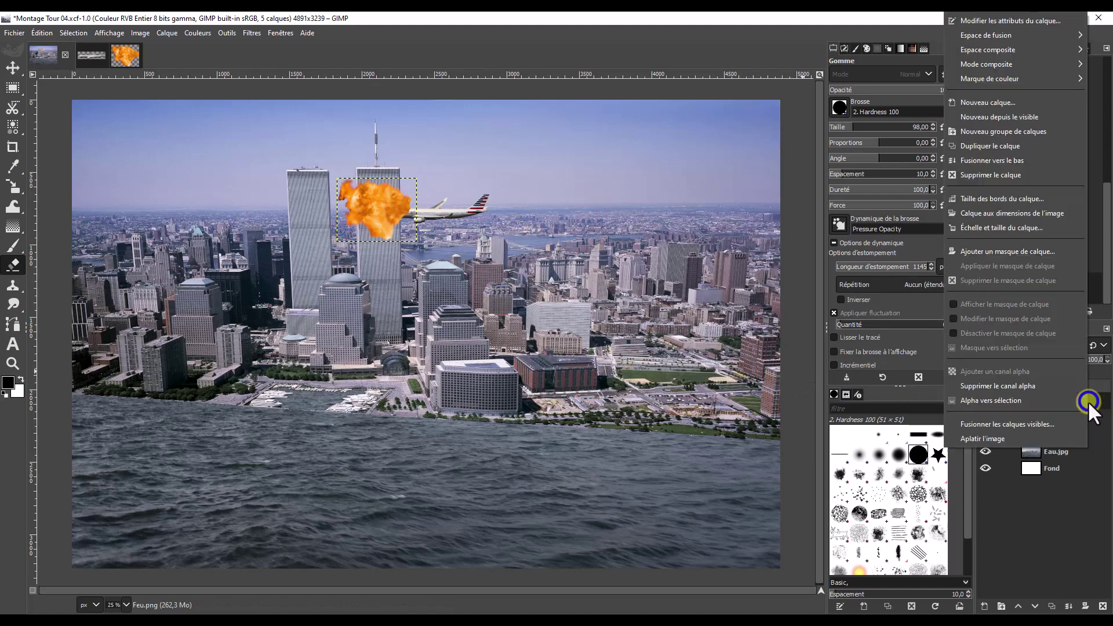
# Step: Expand Feu.png to image size and paint the fireball with the Bristles 01 brush at size 182
pyautogui.click(993, 212)
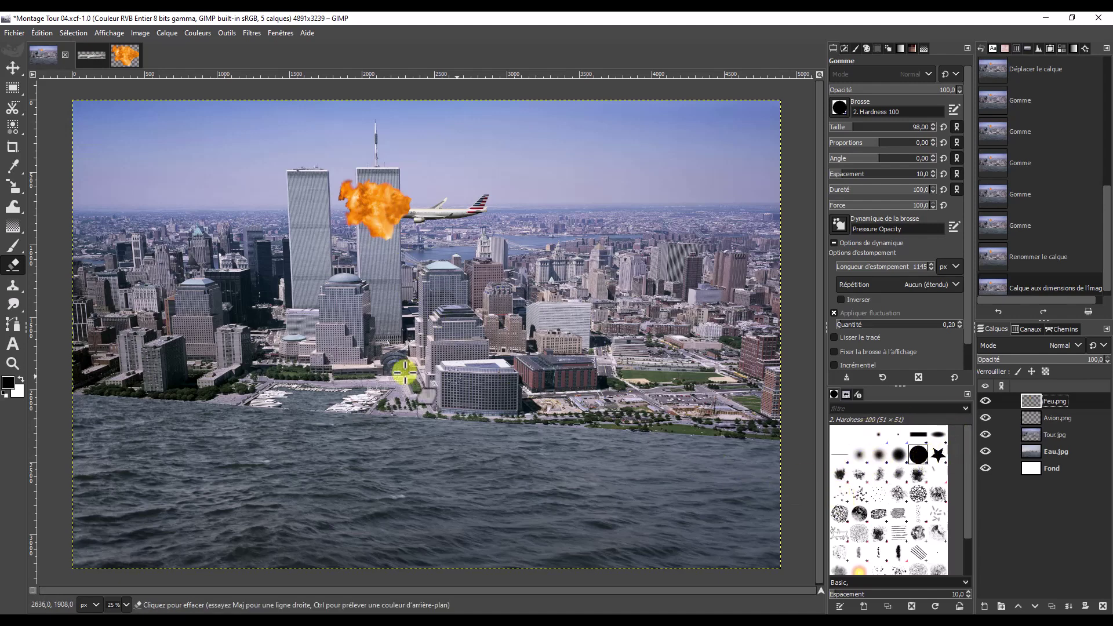
pyautogui.click(12, 244)
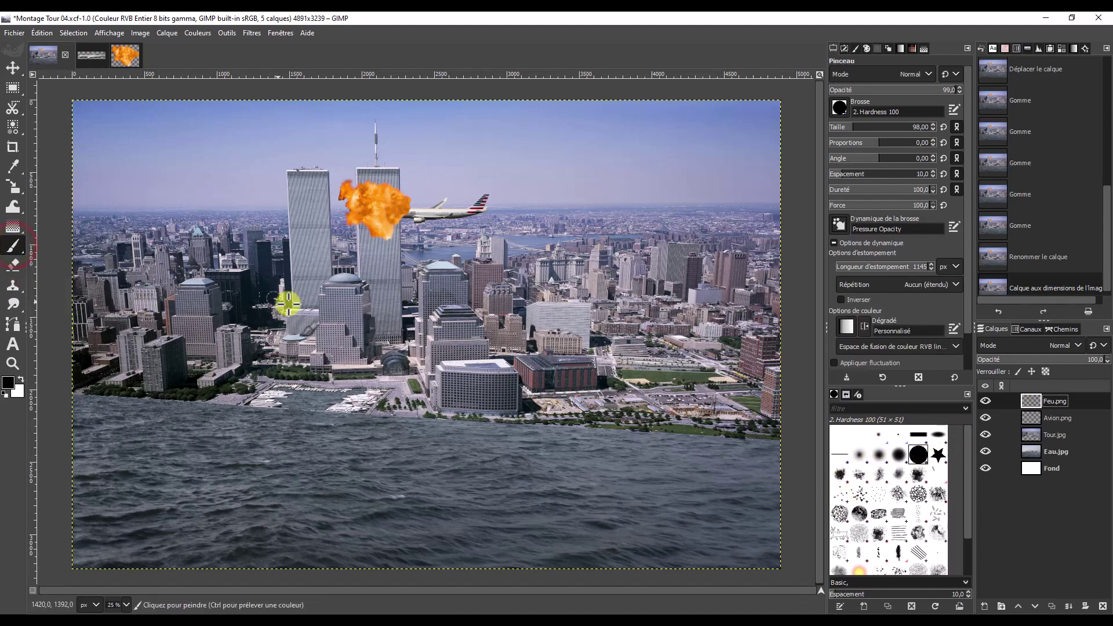
pyautogui.click(841, 494)
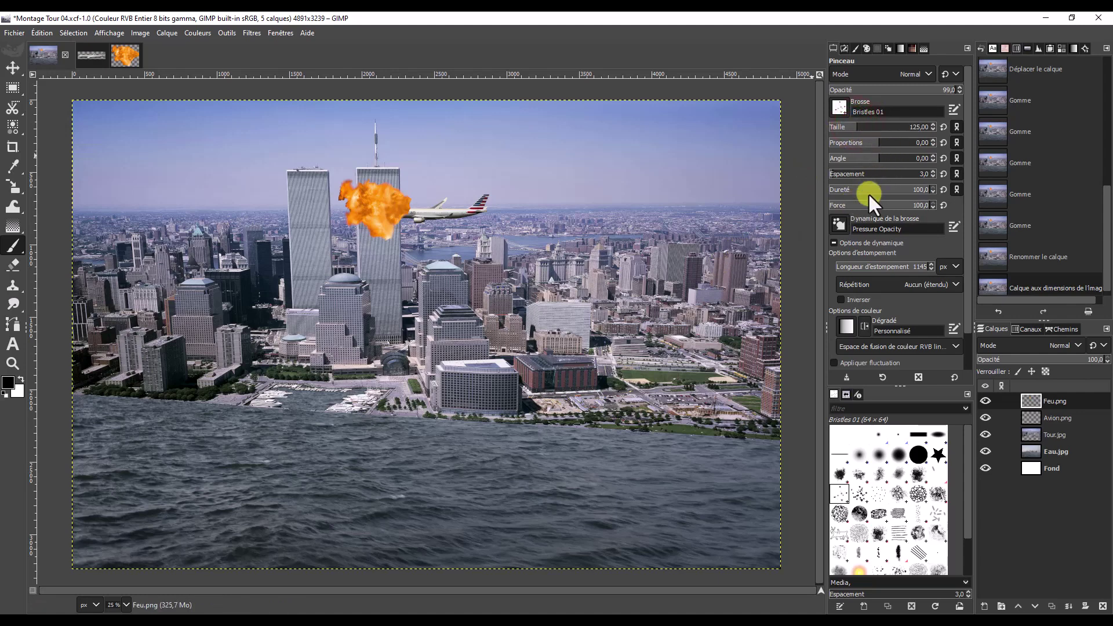
pyautogui.click(942, 127)
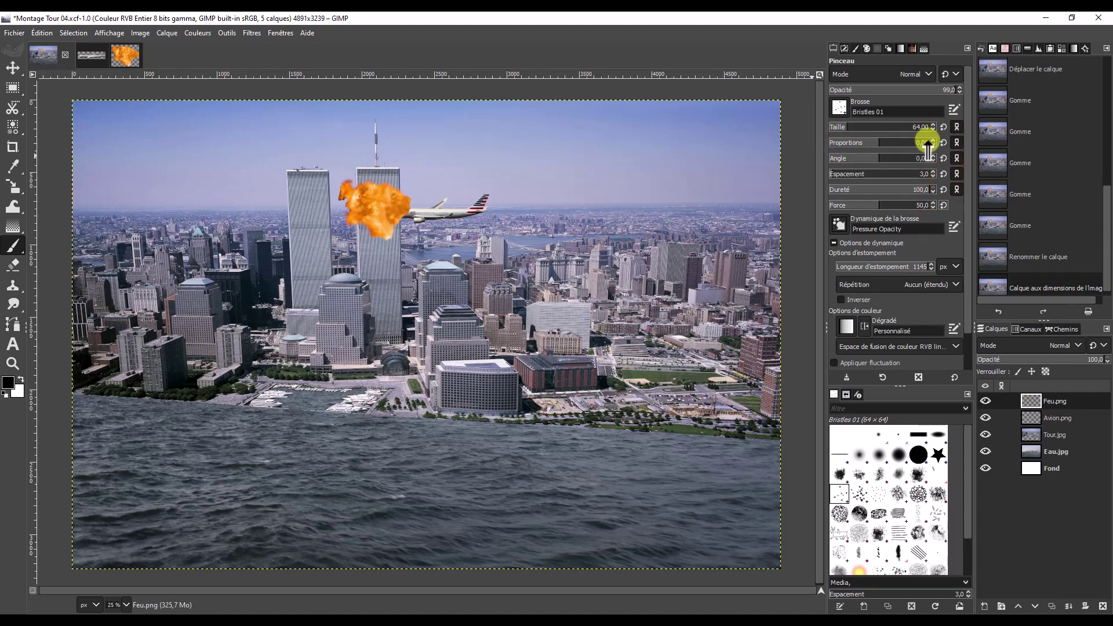
pyautogui.click(864, 126)
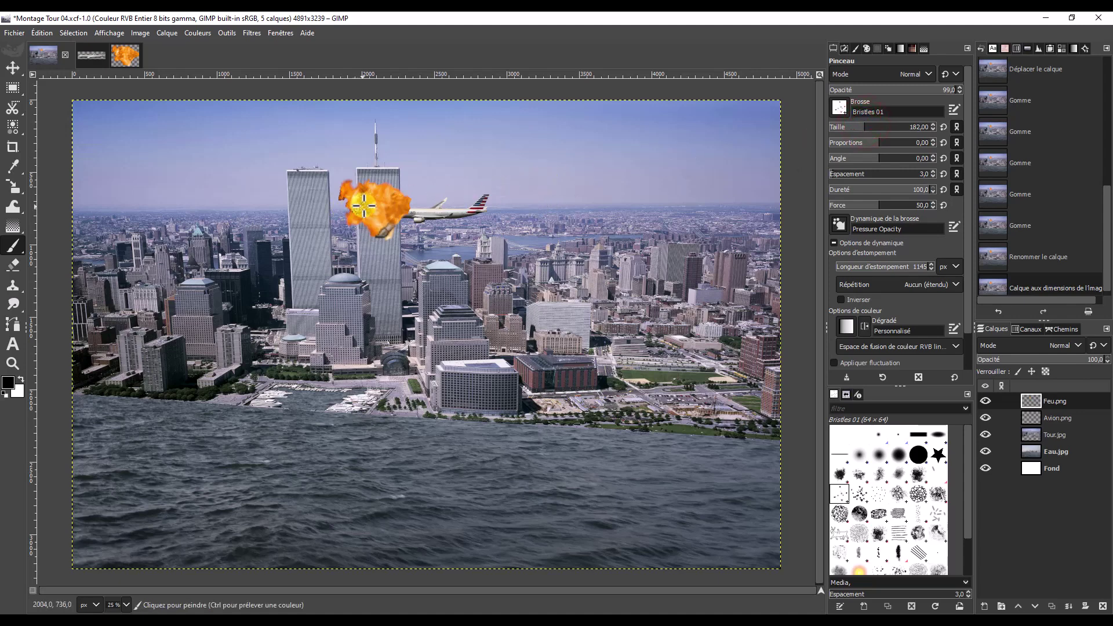
pyautogui.moveTo(360, 206); pyautogui.dragTo(394, 203)
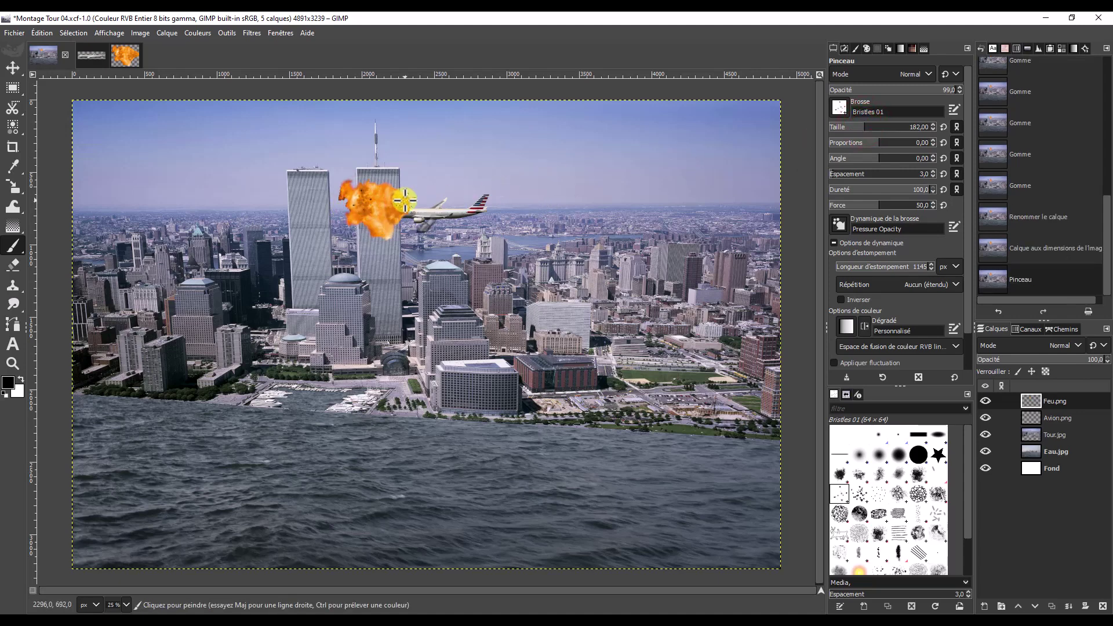
# Step: Raise brush force to 68 and vary the angle (-29, 91) while adding dark specks to the fire
pyautogui.moveTo(878, 203); pyautogui.dragTo(897, 204)
pyautogui.moveTo(376, 215)
pyautogui.mouseDown()
pyautogui.moveTo(383, 206)
pyautogui.moveTo(342, 170)
pyautogui.moveTo(356, 186)
pyautogui.moveTo(359, 176)
pyautogui.moveTo(397, 195)
pyautogui.moveTo(386, 211)
pyautogui.moveTo(351, 216)
pyautogui.moveTo(362, 234)
pyautogui.mouseUp()
pyautogui.moveTo(324, 192)
pyautogui.mouseDown()
pyautogui.moveTo(353, 229)
pyautogui.moveTo(348, 179)
pyautogui.moveTo(339, 185)
pyautogui.mouseUp()
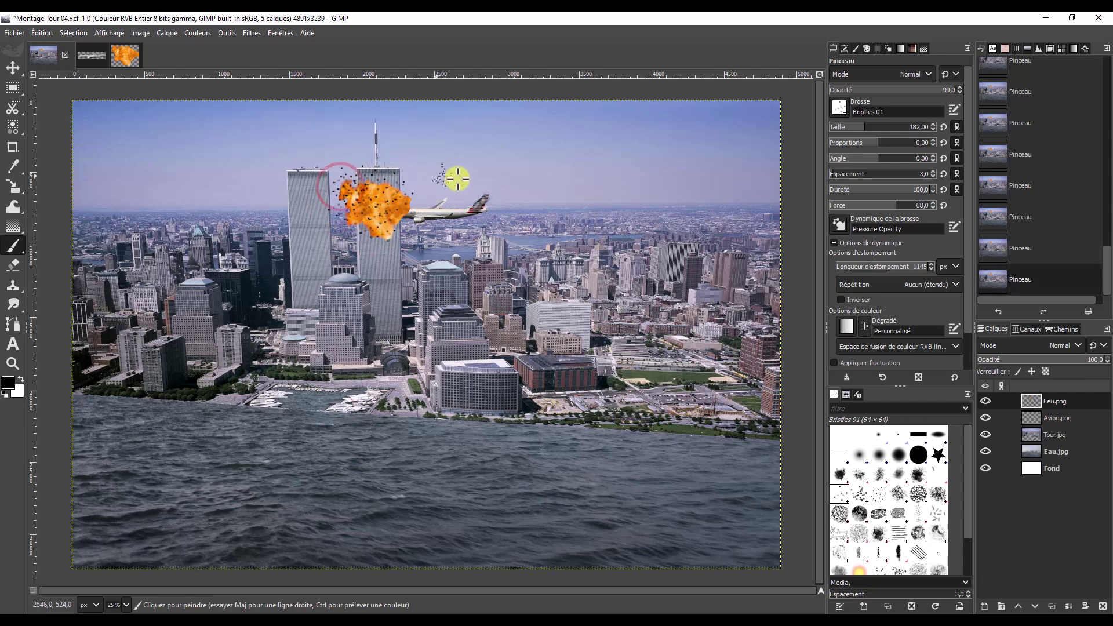
pyautogui.moveTo(406, 200); pyautogui.dragTo(376, 170)
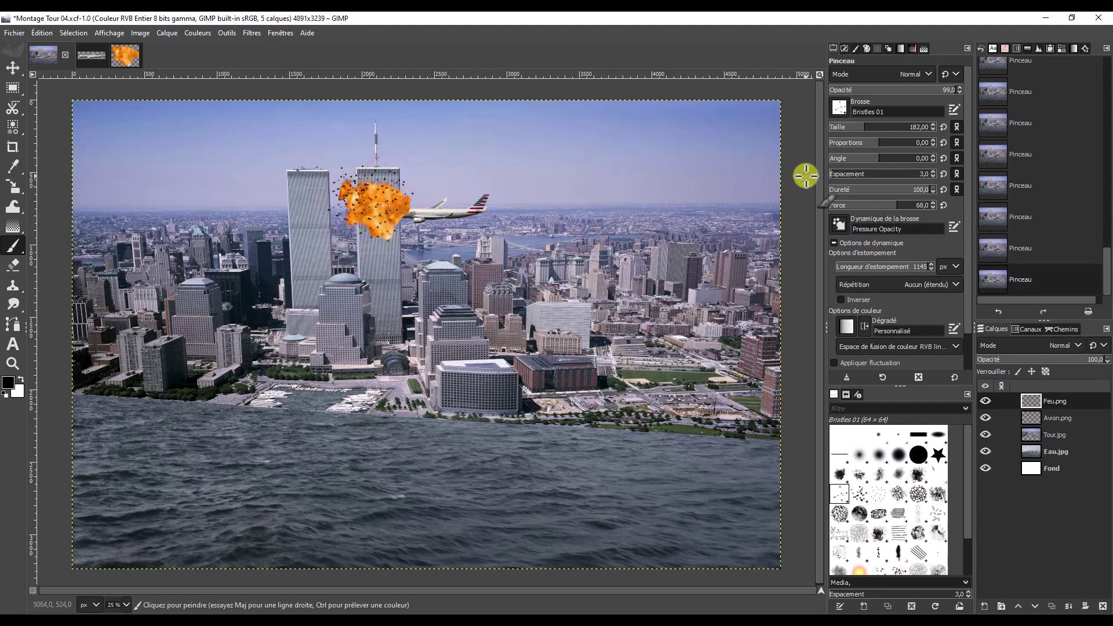
pyautogui.moveTo(871, 158); pyautogui.dragTo(867, 158)
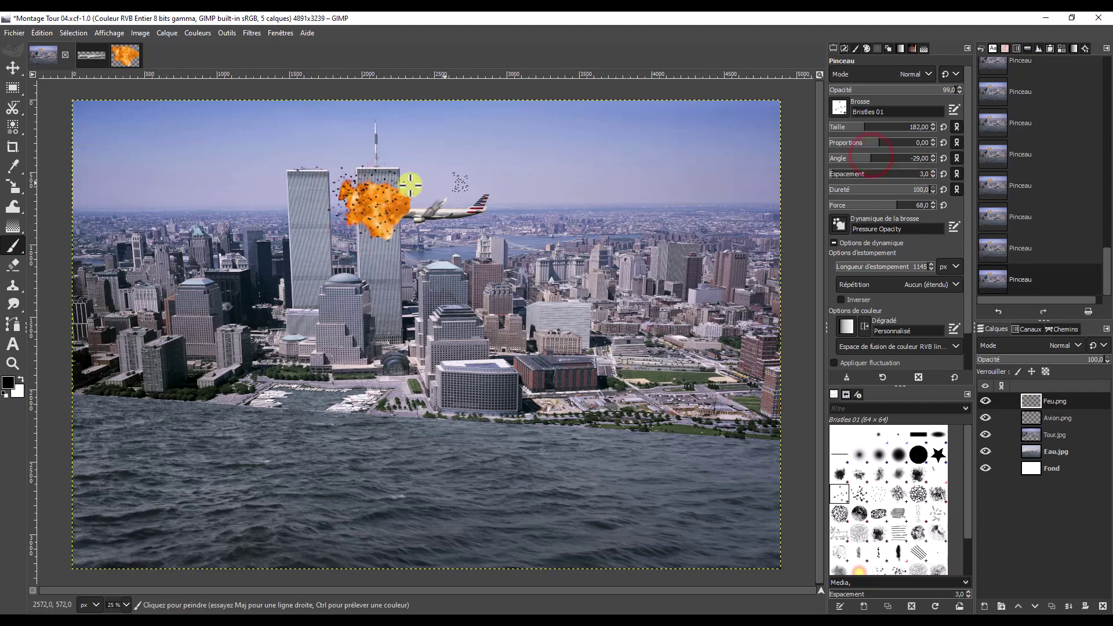
pyautogui.moveTo(353, 227)
pyautogui.mouseDown()
pyautogui.moveTo(357, 200)
pyautogui.moveTo(378, 178)
pyautogui.mouseUp()
pyautogui.click(902, 155)
pyautogui.moveTo(398, 208); pyautogui.dragTo(358, 233)
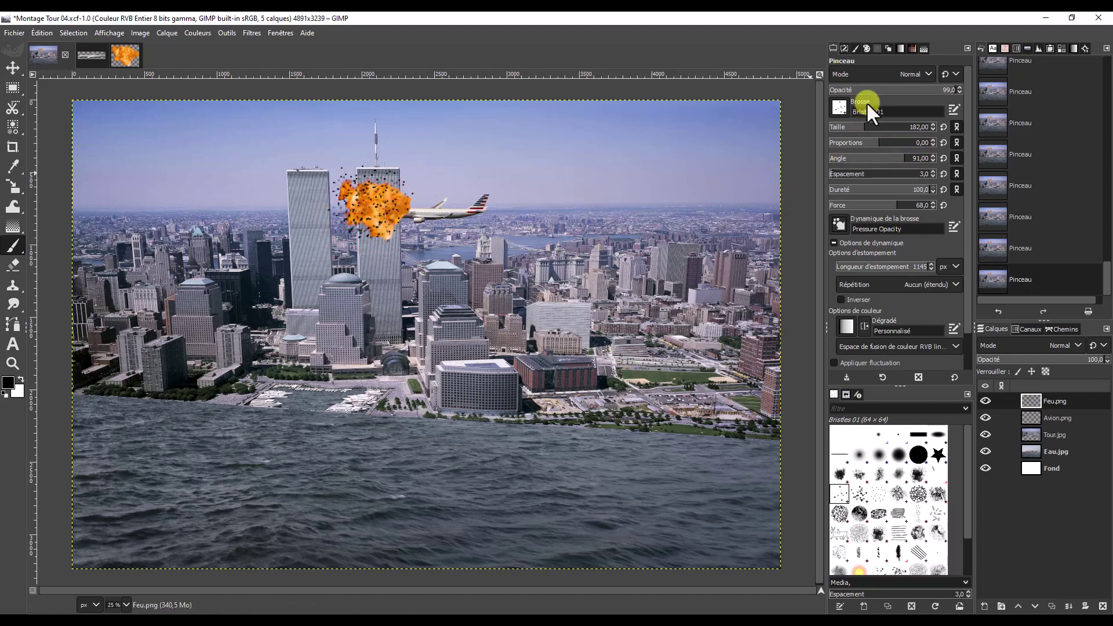
pyautogui.click(860, 495)
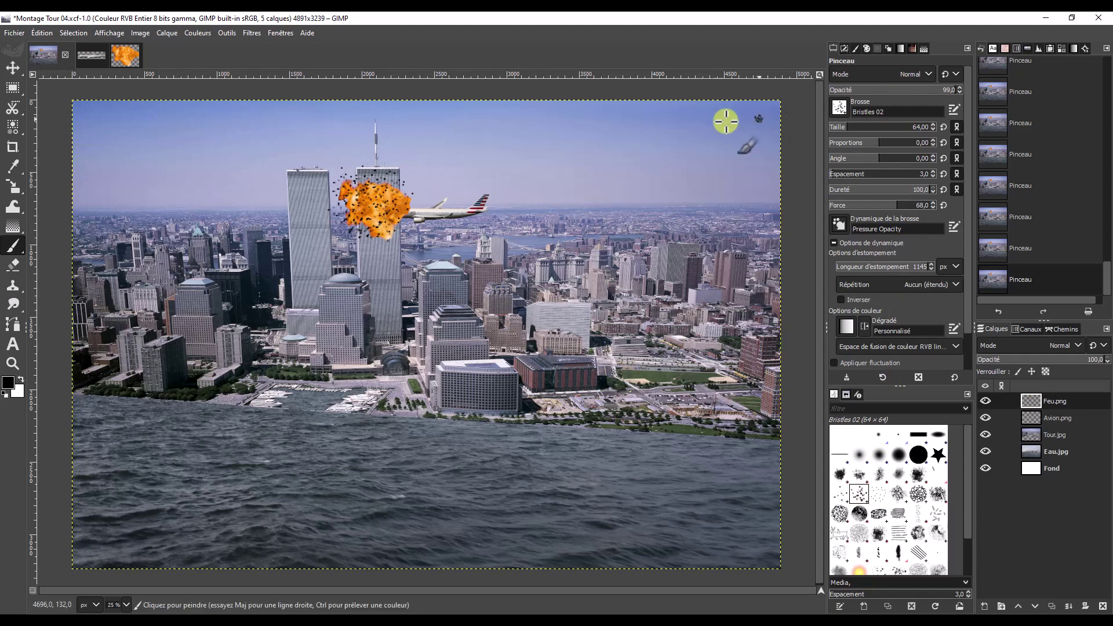
# Step: Set Bristles 02 to size 254, hardness 68 and force 56, and dab specks around the impact
pyautogui.click(873, 125)
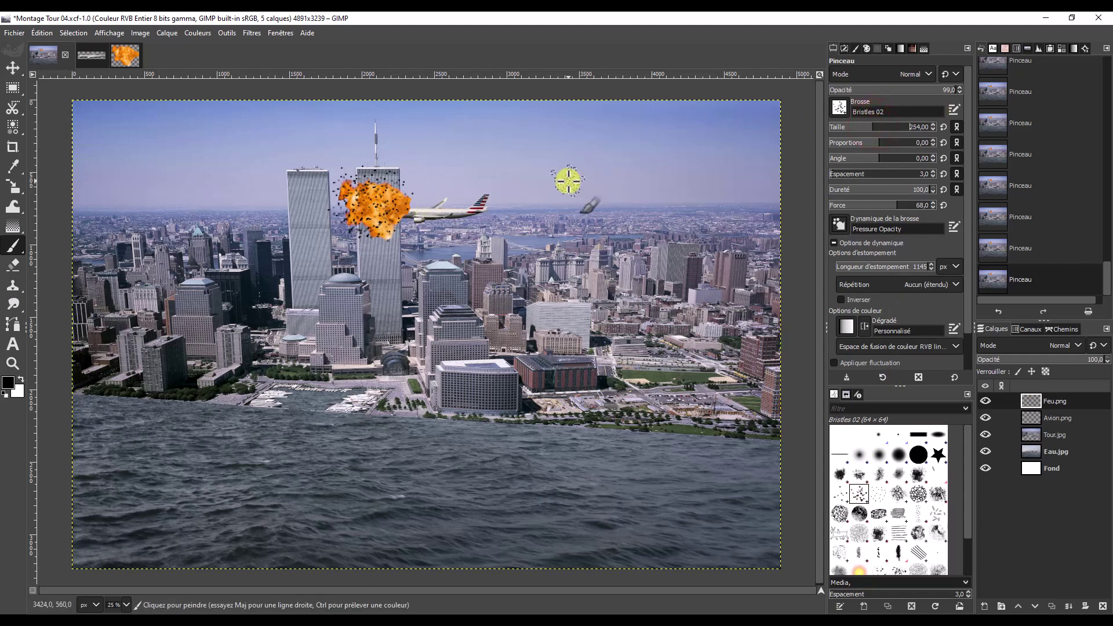
pyautogui.moveTo(378, 214)
pyautogui.mouseDown()
pyautogui.moveTo(359, 183)
pyautogui.moveTo(328, 242)
pyautogui.mouseUp()
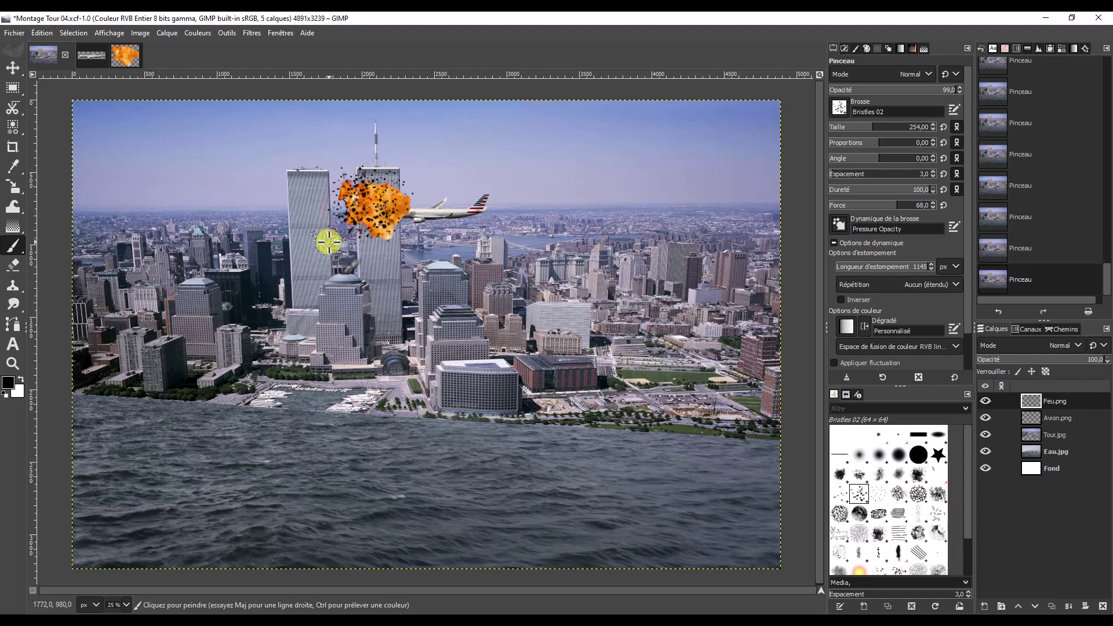
pyautogui.click(389, 182)
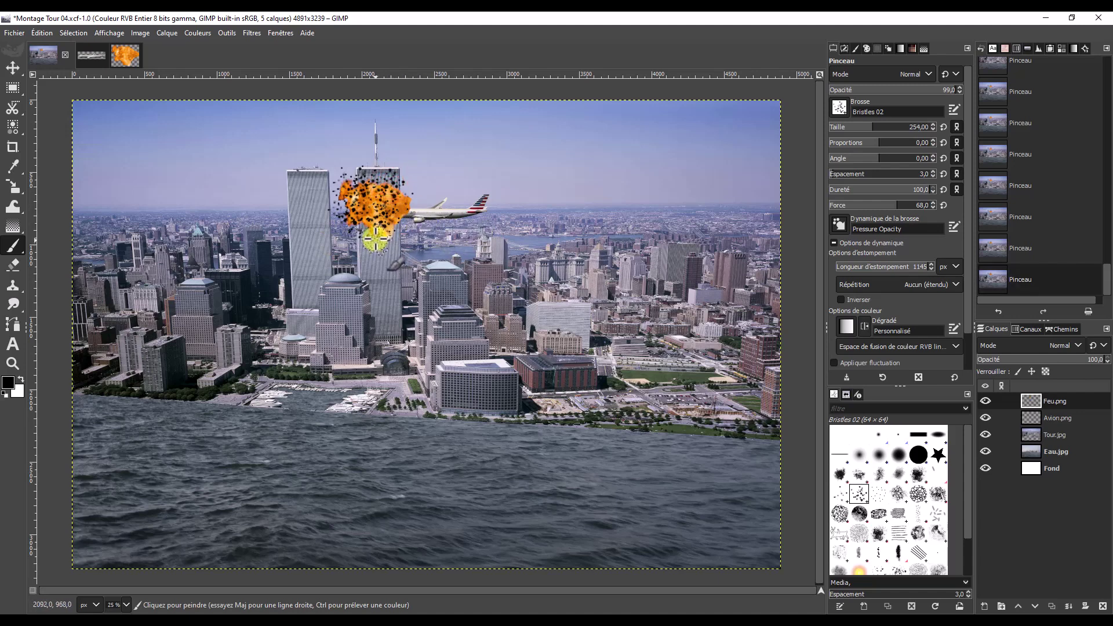
pyautogui.click(900, 189)
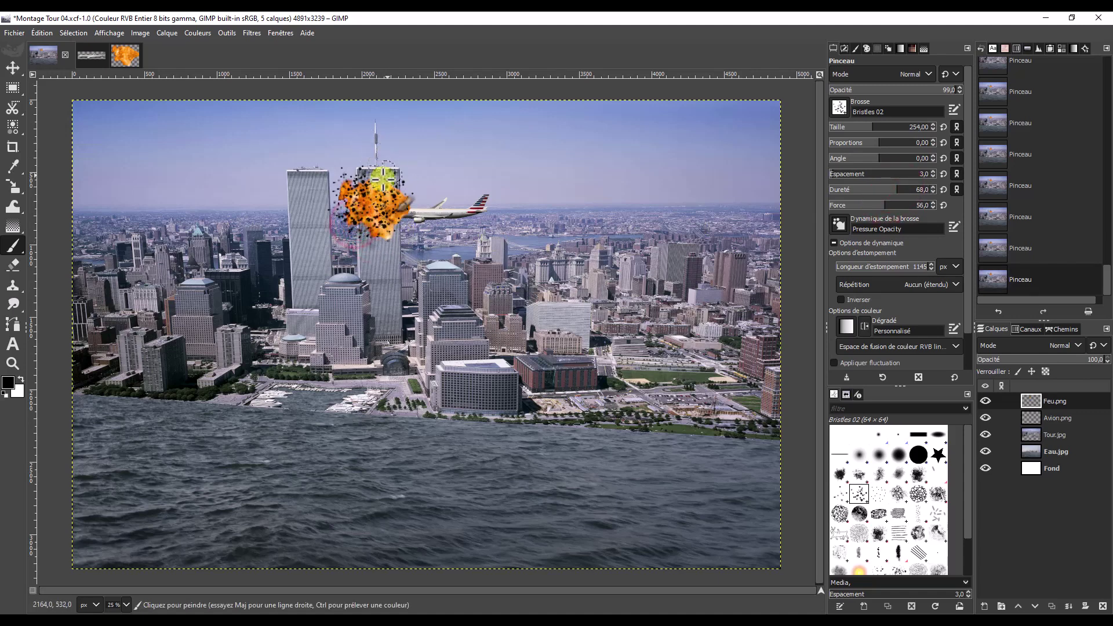
pyautogui.moveTo(353, 182); pyautogui.dragTo(400, 243)
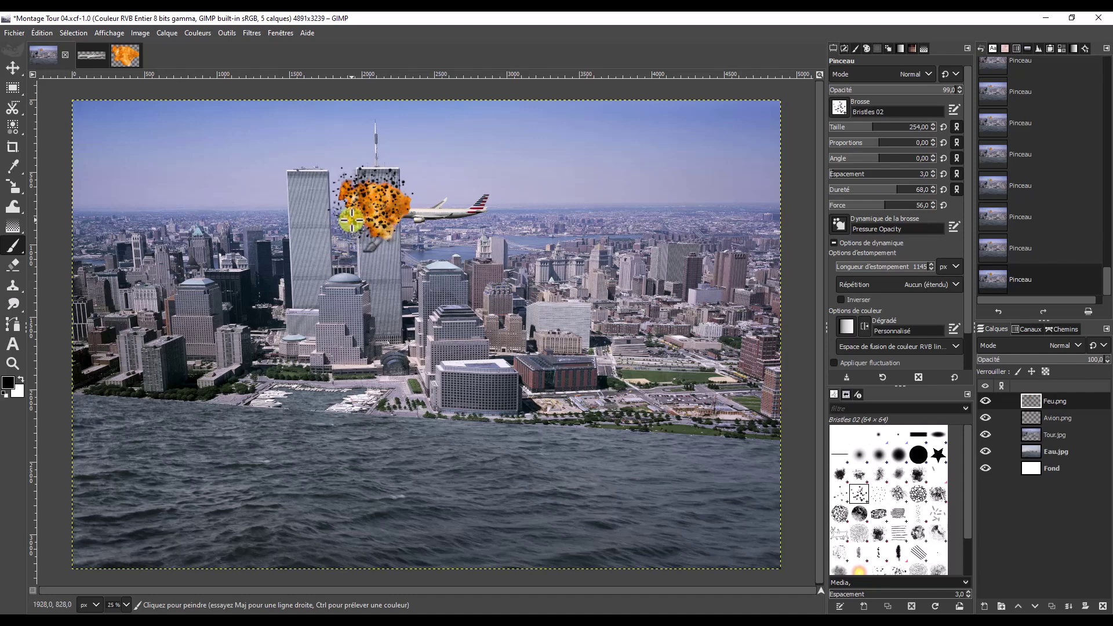
# Step: Add more black specks along the fire's edges, then restore the hard round 100-hardness brush
pyautogui.moveTo(333, 201)
pyautogui.mouseDown()
pyautogui.moveTo(337, 177)
pyautogui.moveTo(416, 221)
pyautogui.mouseUp()
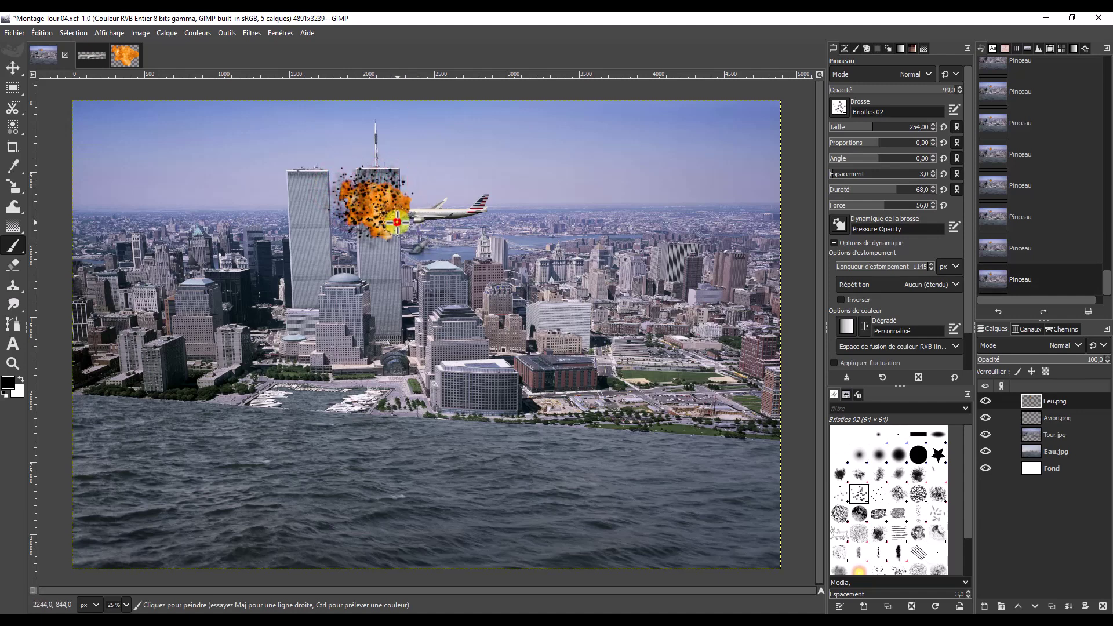
pyautogui.moveTo(415, 220); pyautogui.dragTo(357, 226)
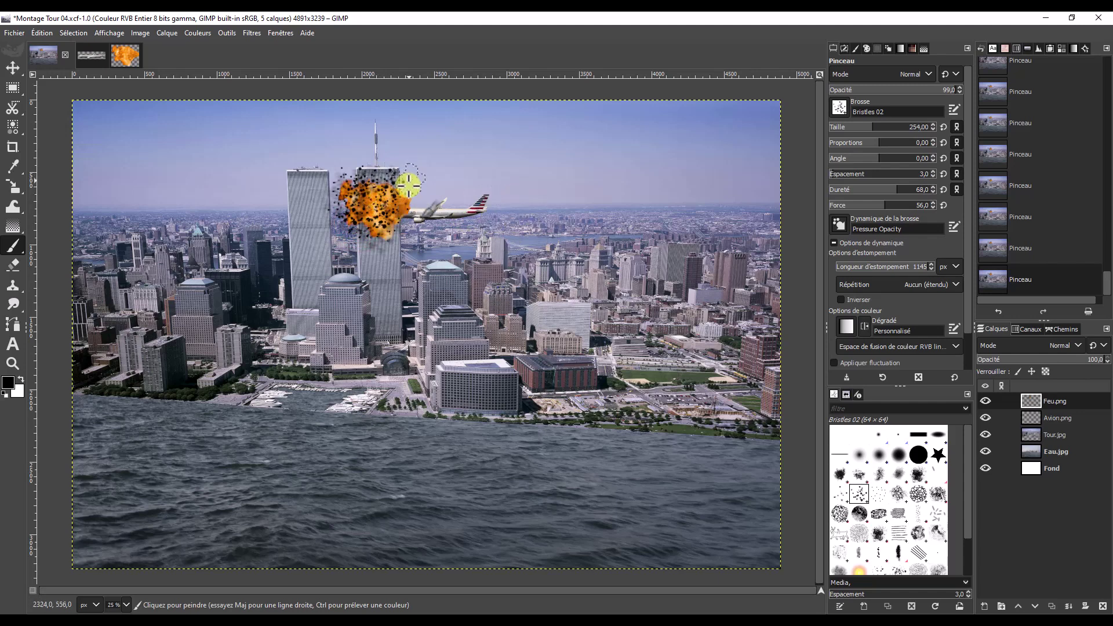
pyautogui.moveTo(371, 175); pyautogui.dragTo(387, 182)
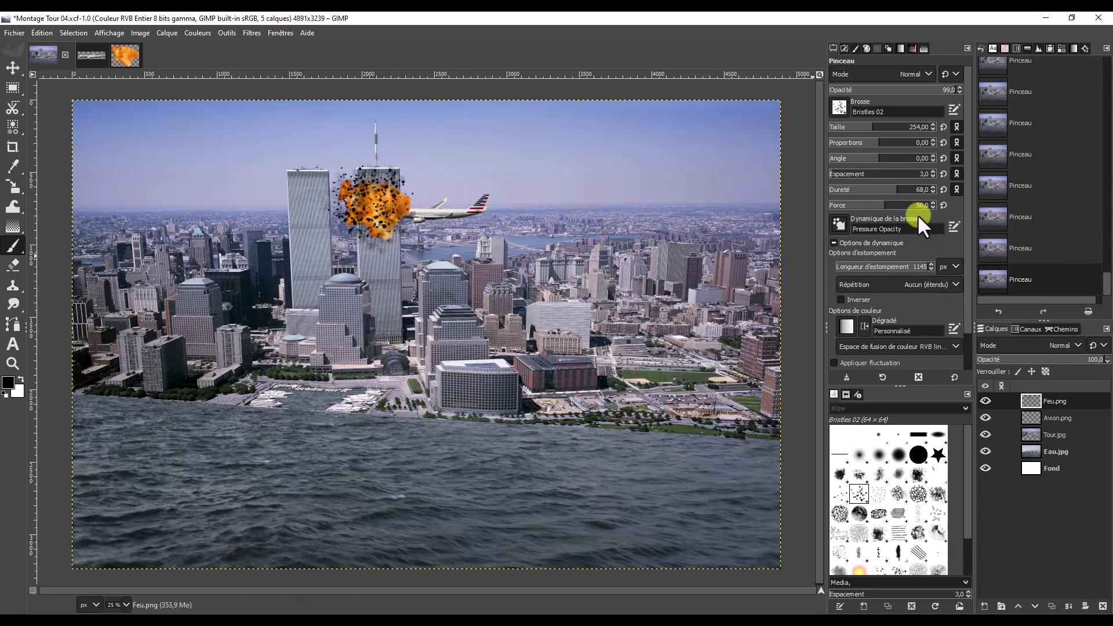
pyautogui.moveTo(898, 189); pyautogui.dragTo(930, 190)
pyautogui.click(921, 458)
# Step: Create a new layer group from Tour.jpg's layer menu and name it Tour
pyautogui.click(12, 68)
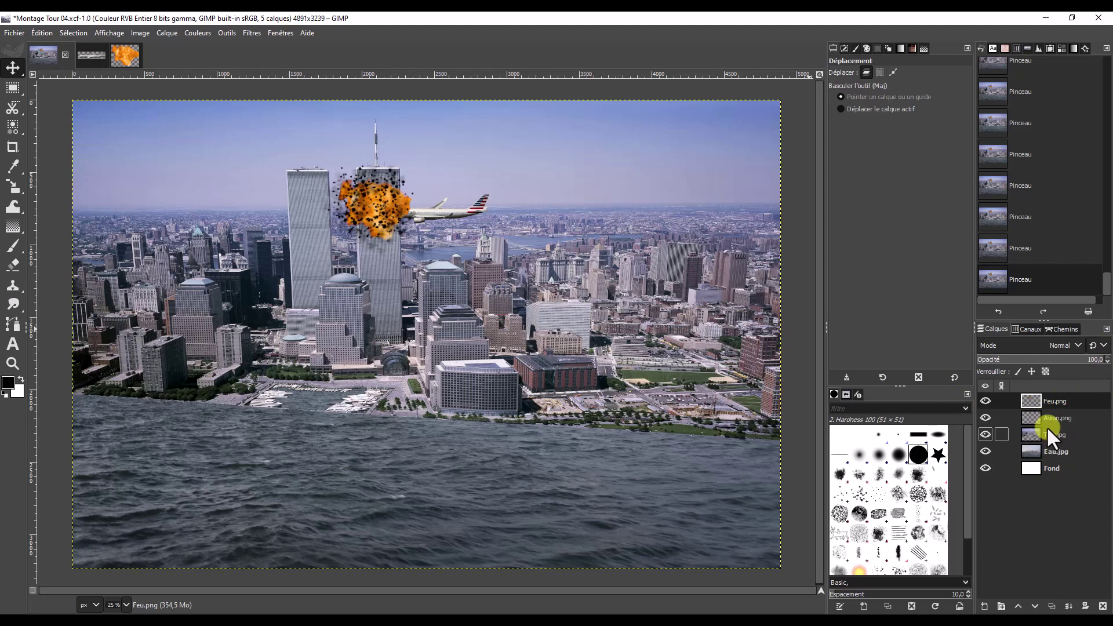
pyautogui.rightClick(1080, 435)
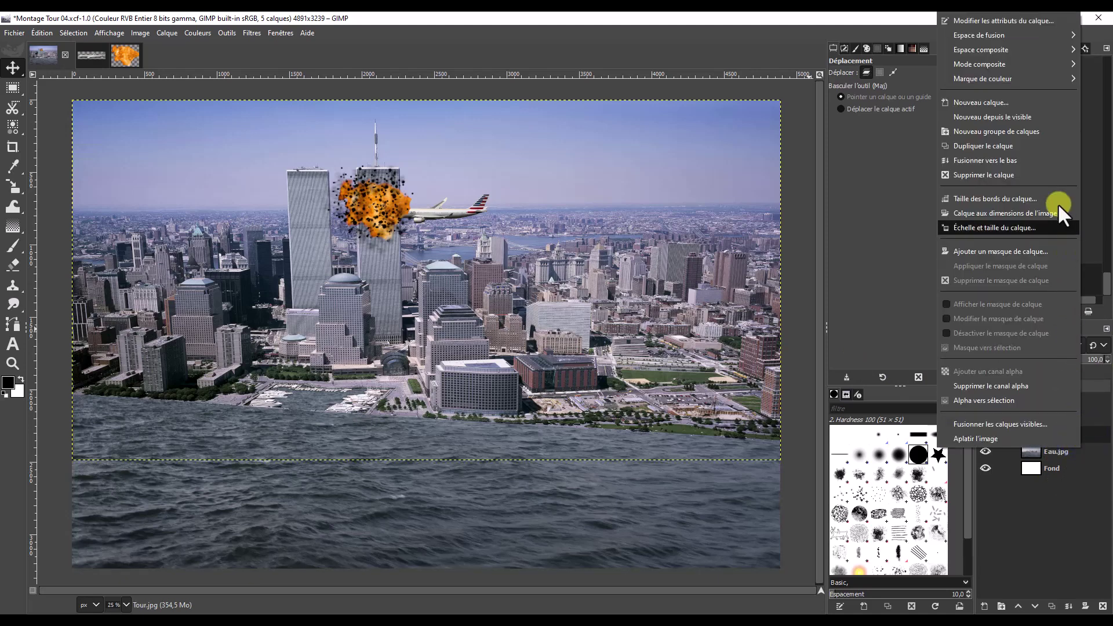
pyautogui.click(983, 130)
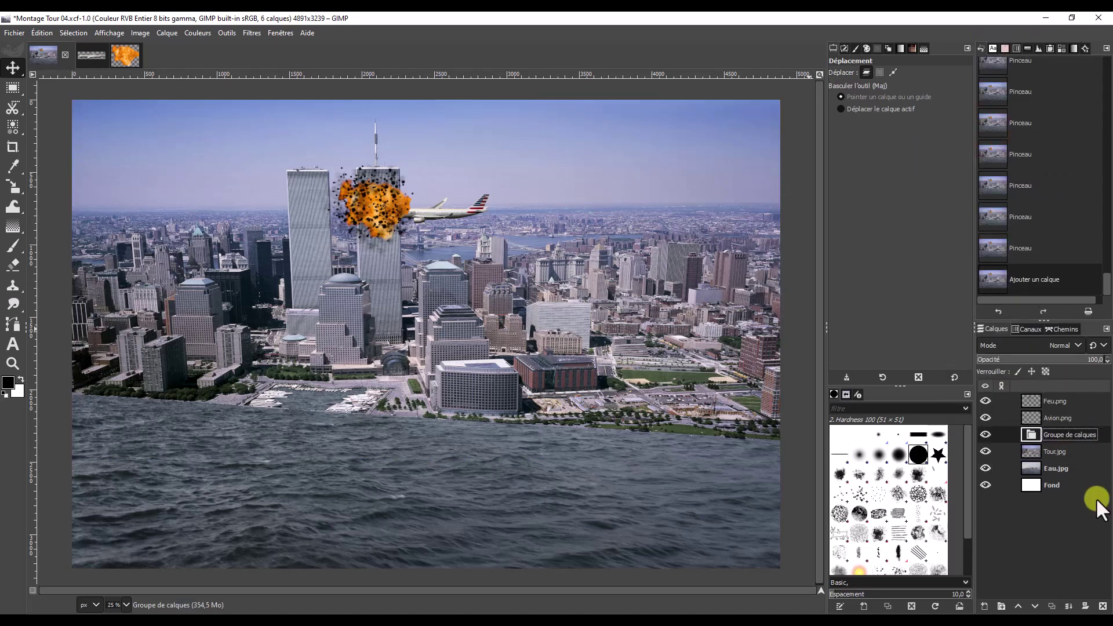
pyautogui.doubleClick(1059, 434)
pyautogui.write('T')
pyautogui.press('Return')
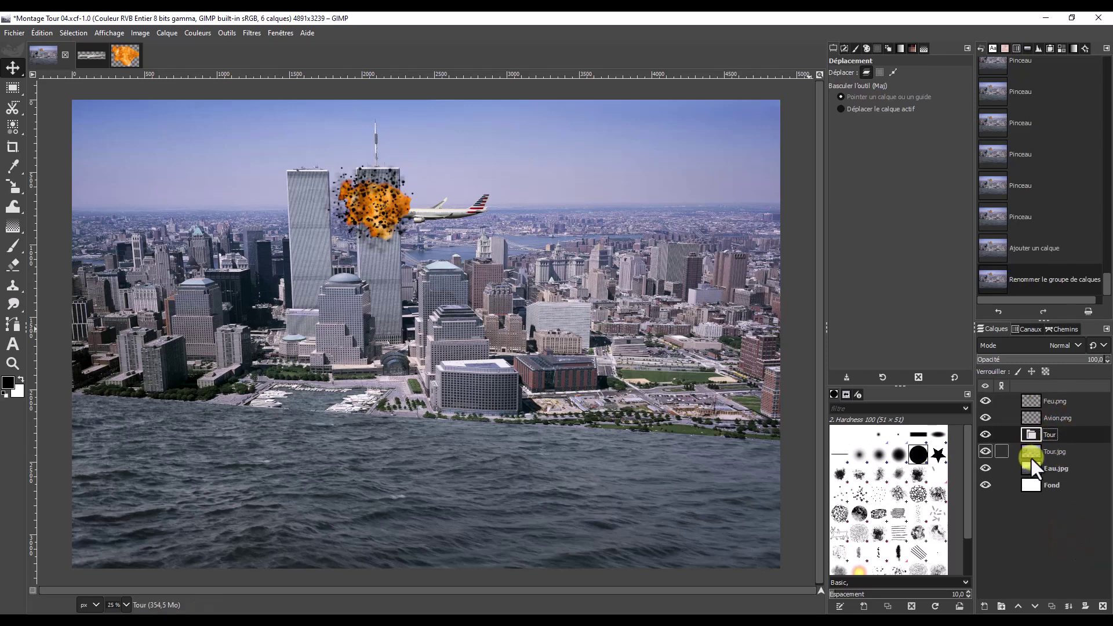
# Step: Put Tour.jpg and Eau.jpg inside the Tour group, with Tour.jpg on top
pyautogui.moveTo(1032, 453); pyautogui.dragTo(1035, 439)
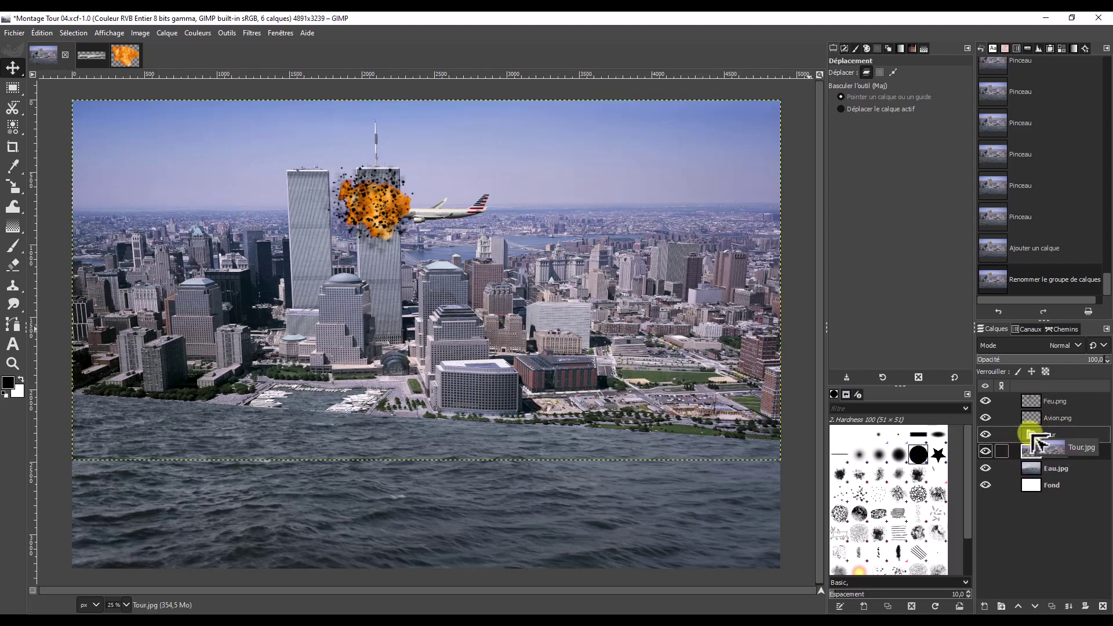
pyautogui.moveTo(1033, 437); pyautogui.dragTo(1035, 454)
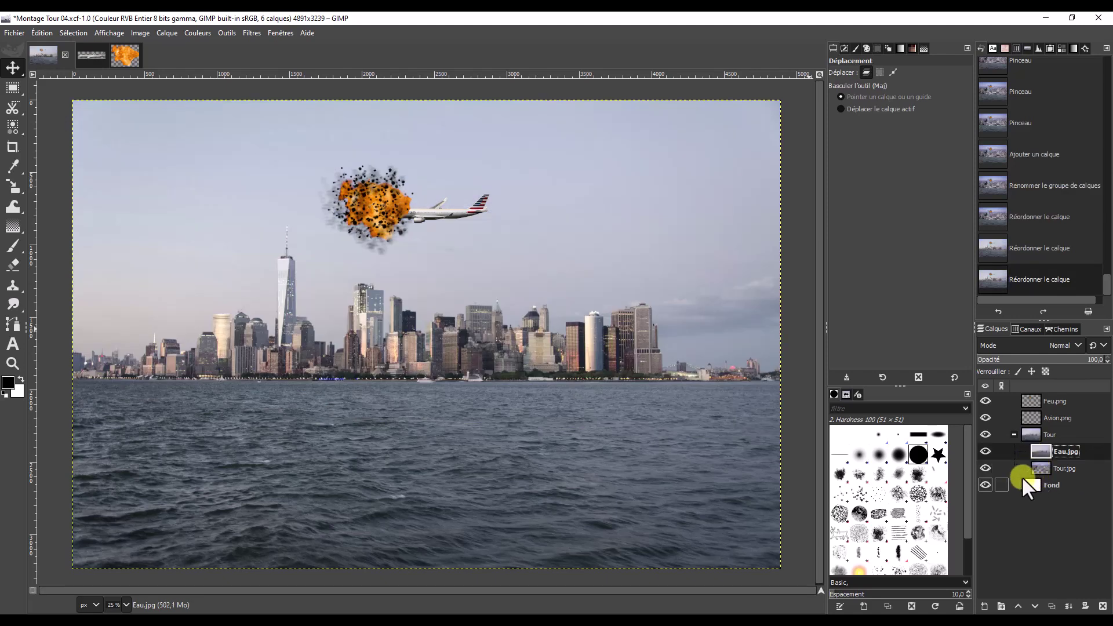
pyautogui.click(1044, 458)
pyautogui.moveTo(1041, 471); pyautogui.dragTo(1044, 452)
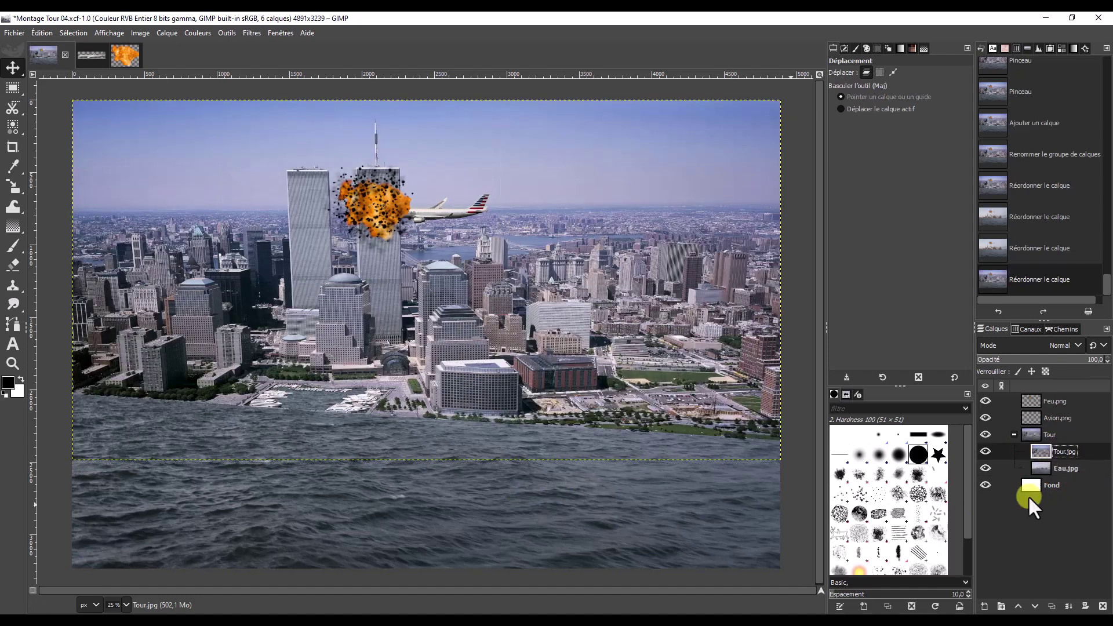
# Step: Tag the Tour layer group green and collapse it in the Layers panel
pyautogui.click(1030, 435)
pyautogui.click(1040, 452)
pyautogui.click(1041, 435)
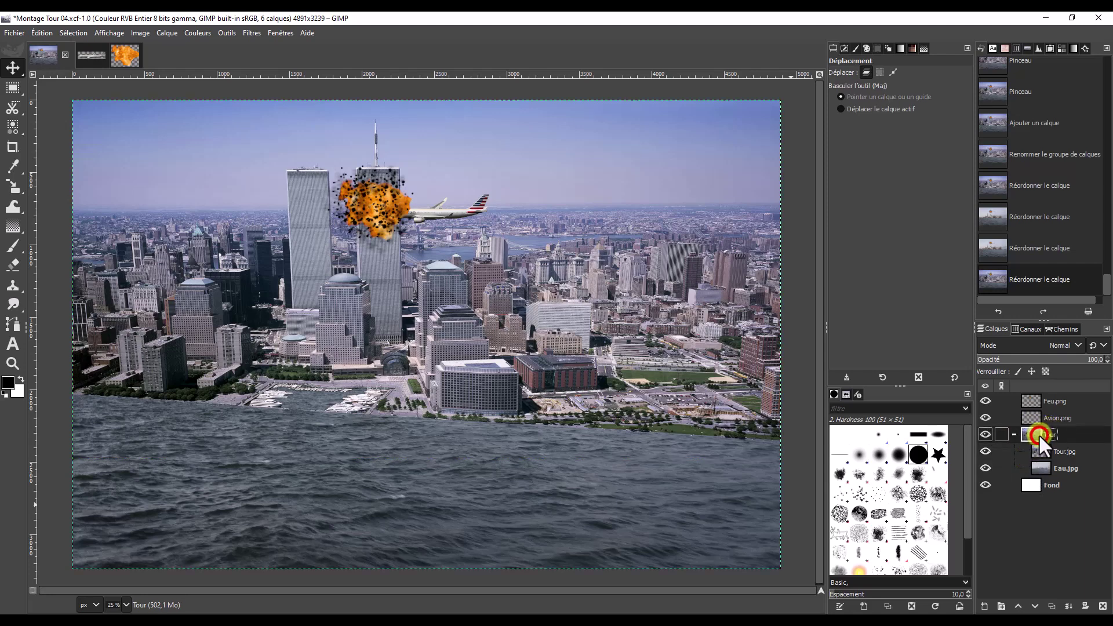
pyautogui.rightClick(1083, 436)
pyautogui.moveTo(1008, 78)
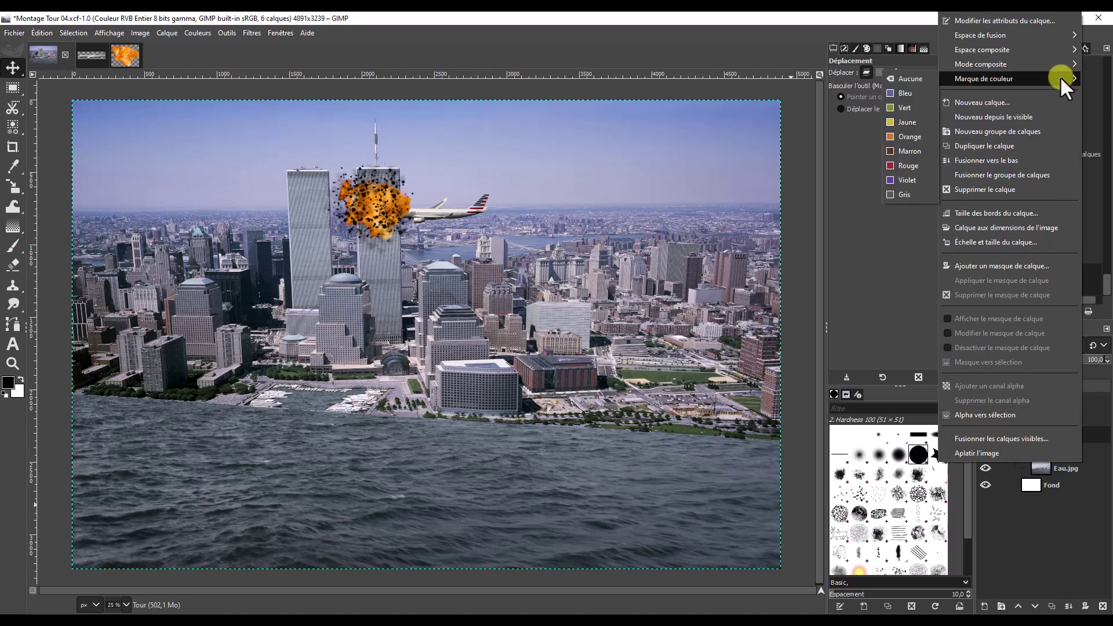
pyautogui.click(903, 107)
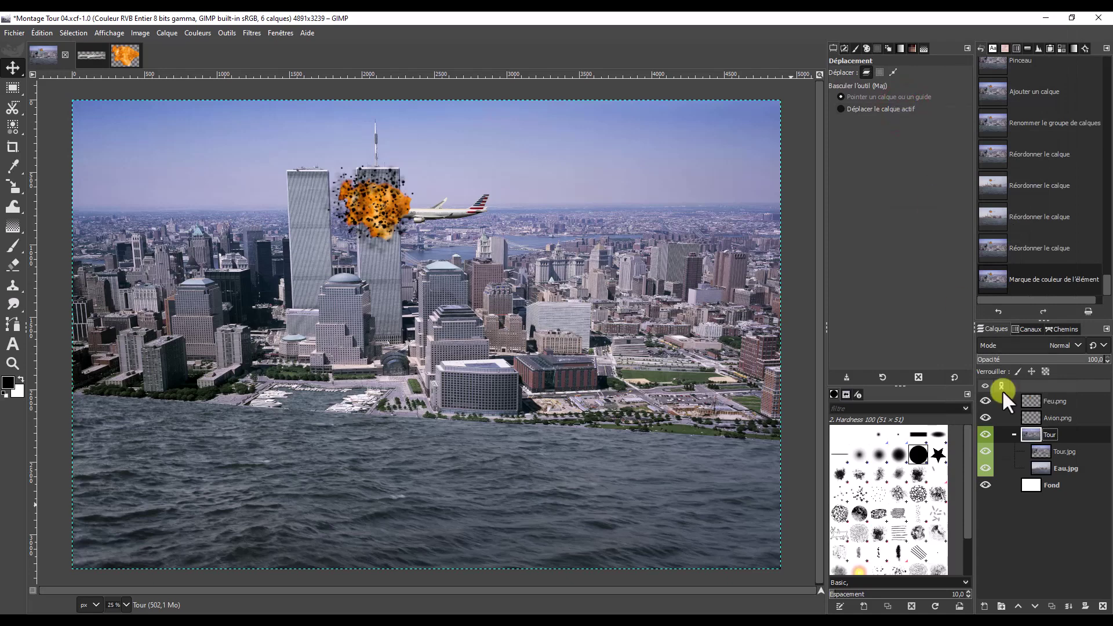
pyautogui.click(1014, 435)
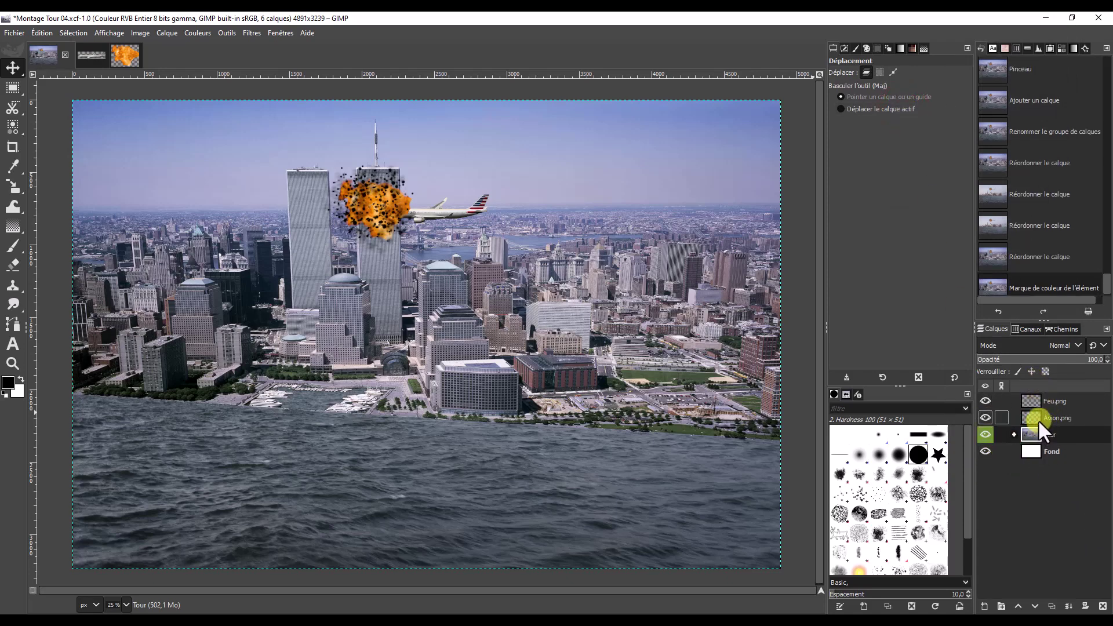
pyautogui.rightClick(1079, 400)
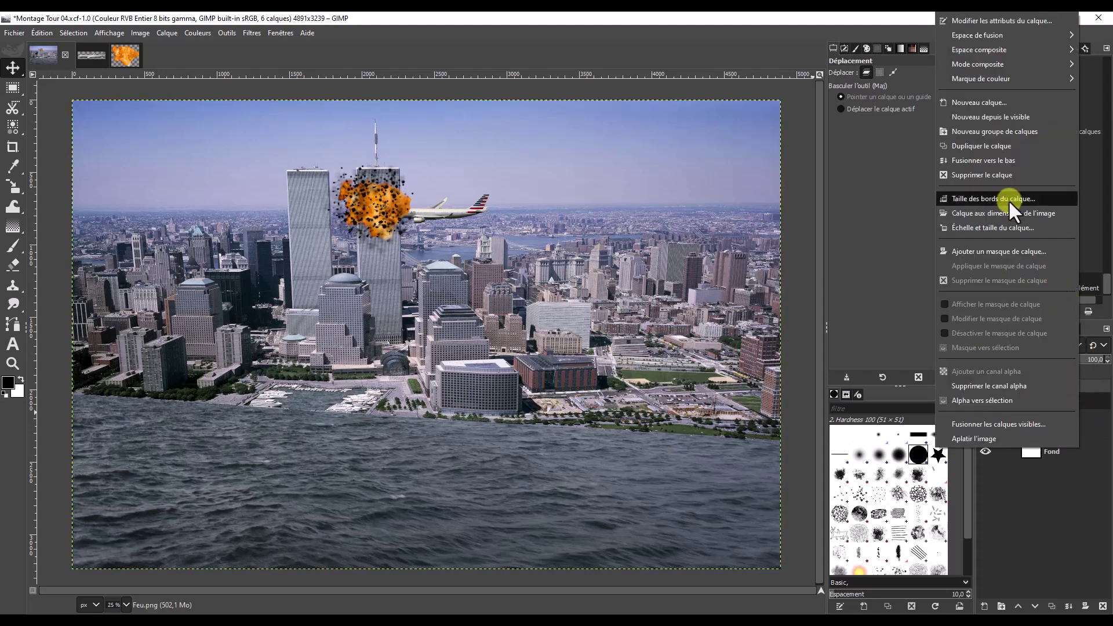
# Step: Create a layer group named Avion holding Feu.png above Avion.png
pyautogui.click(992, 131)
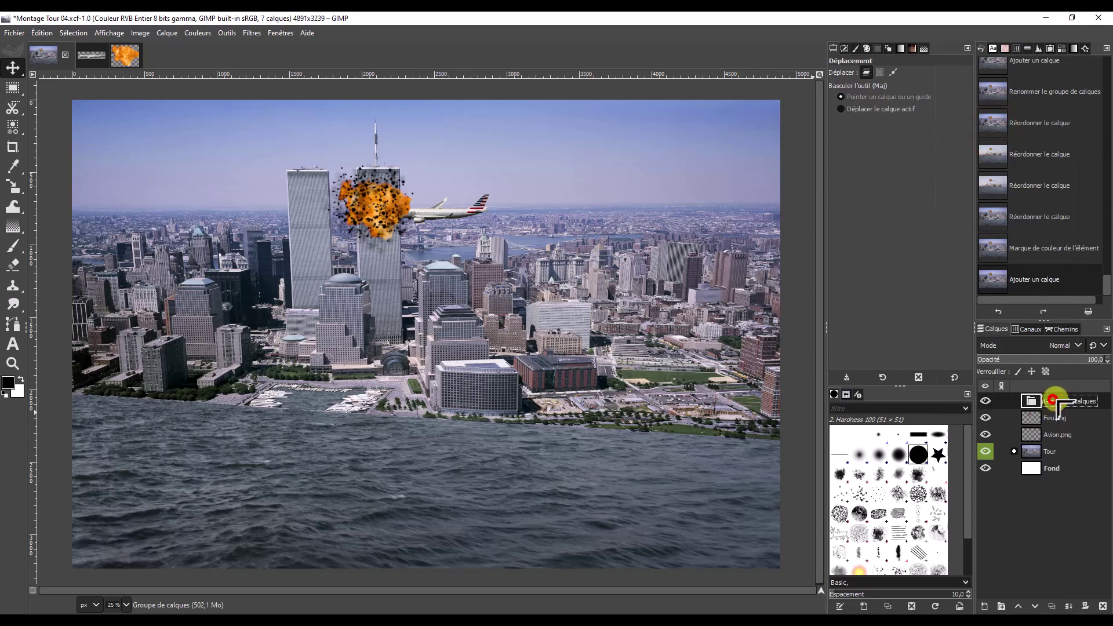
pyautogui.write('Avion')
pyautogui.click(1069, 530)
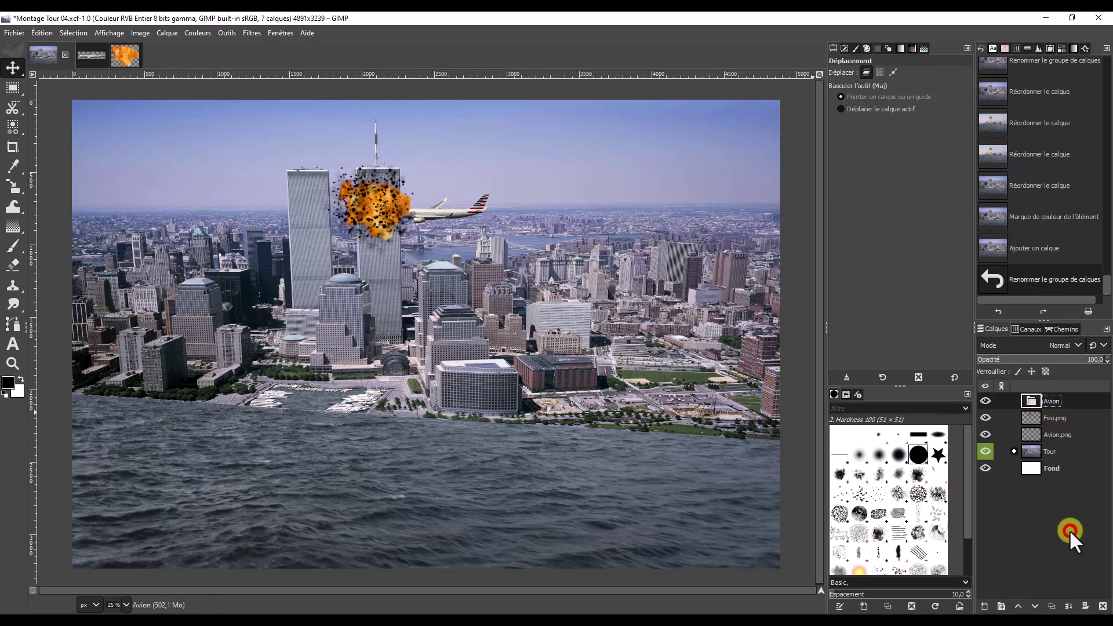
pyautogui.moveTo(1035, 437); pyautogui.dragTo(1033, 406)
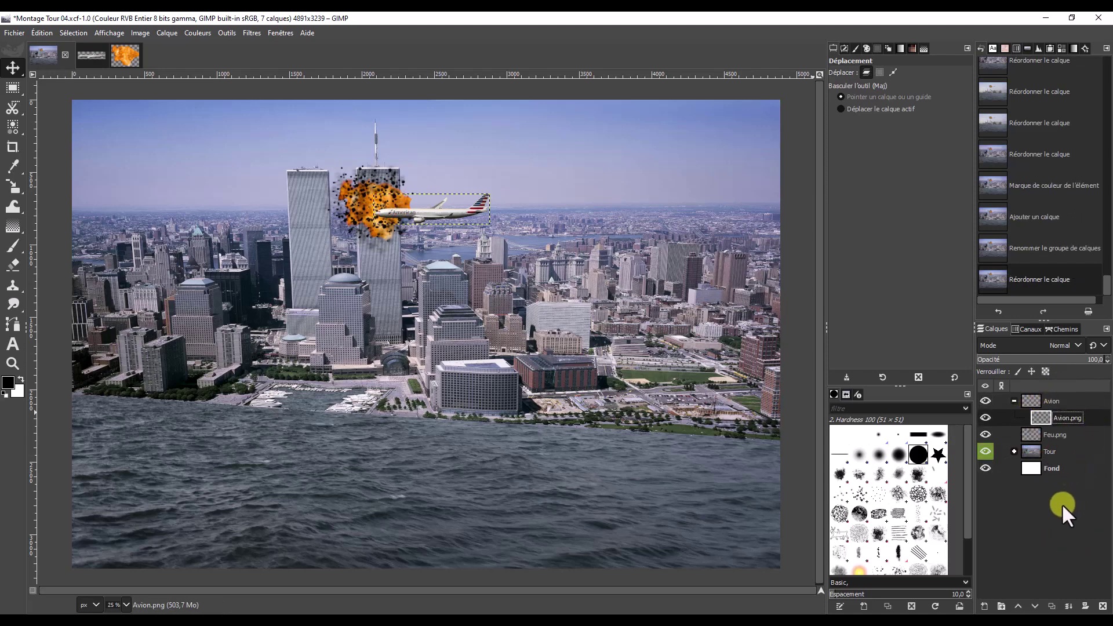
pyautogui.moveTo(1028, 434); pyautogui.dragTo(1037, 406)
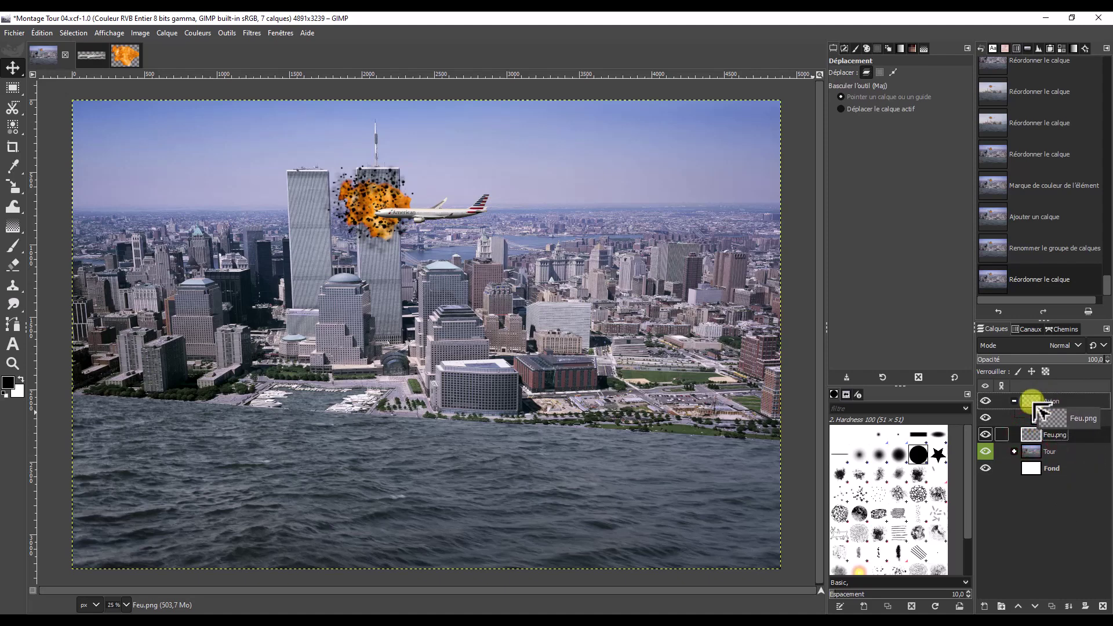
# Step: Tag the Avion group orange, collapse it, and switch to the 04-Feu.png image
pyautogui.rightClick(1073, 402)
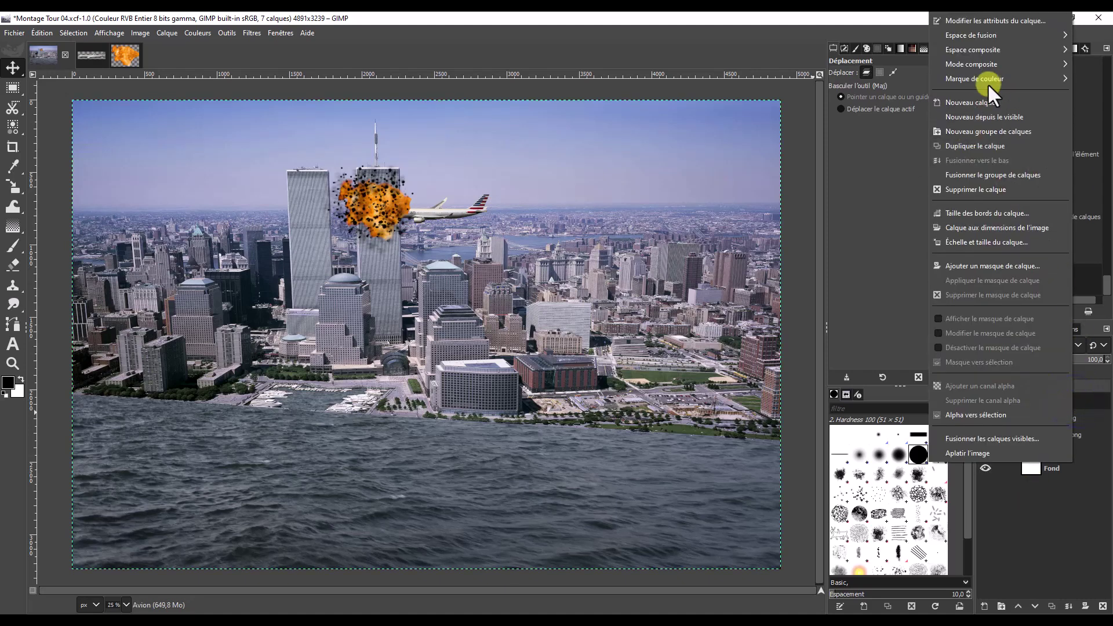
pyautogui.click(896, 136)
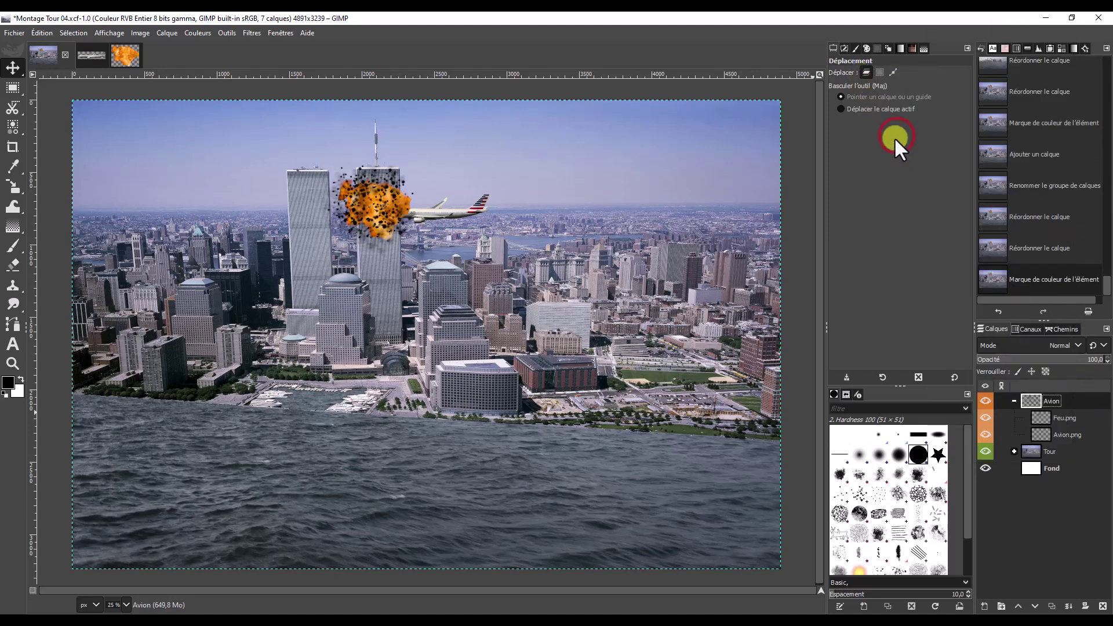
pyautogui.click(1013, 400)
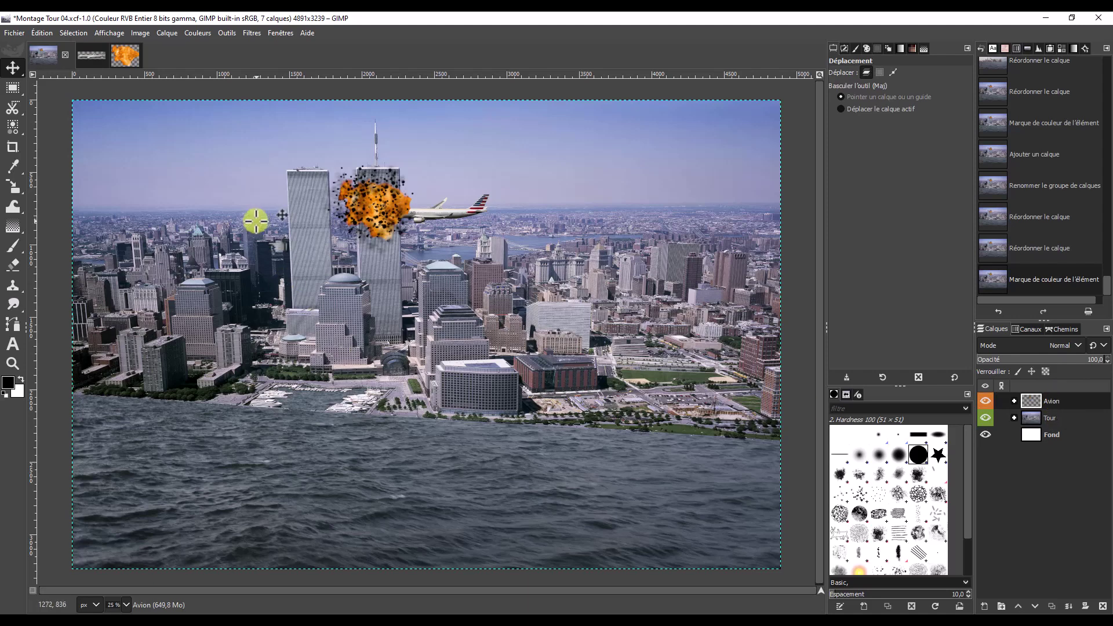
pyautogui.click(132, 58)
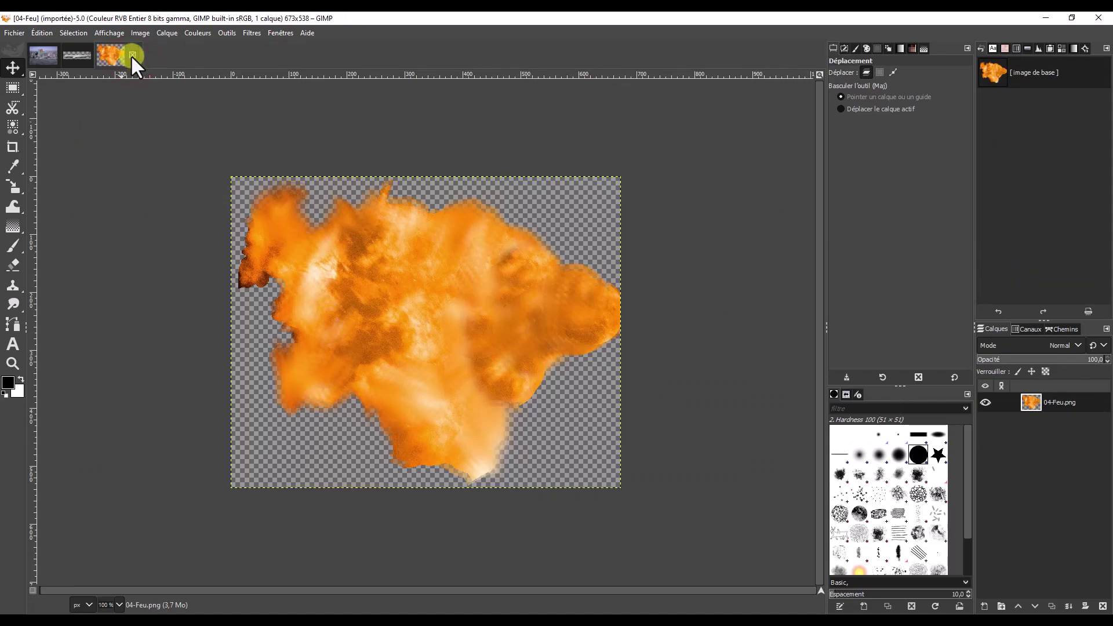
# Step: Close the Feu and Avion source images, save Montage Tour 04, and return to File Explorer
pyautogui.click(131, 54)
pyautogui.click(99, 52)
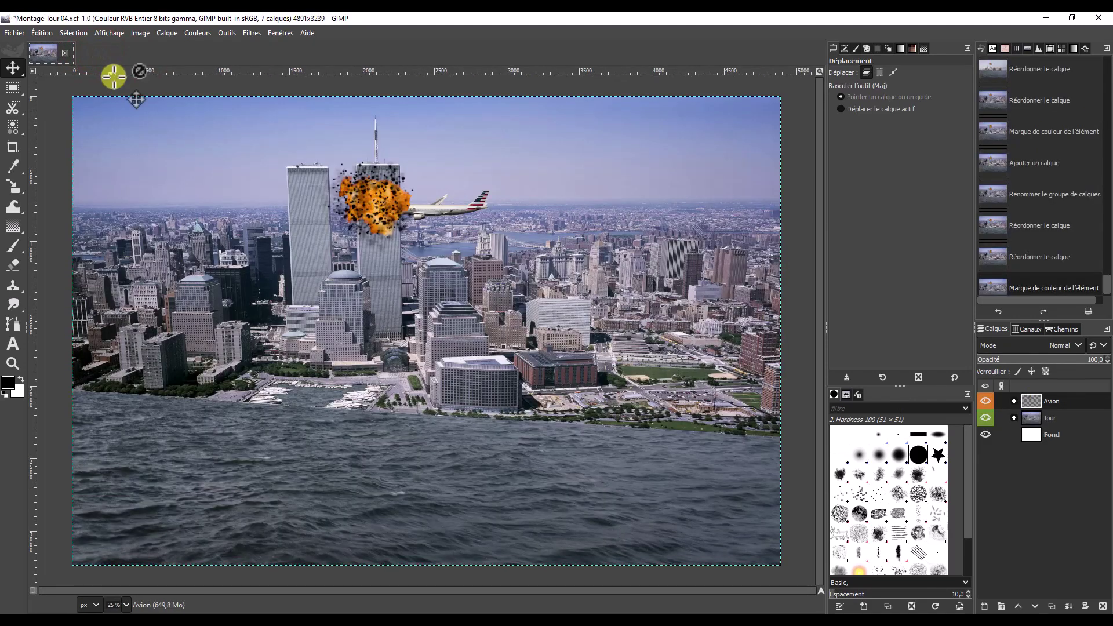
pyautogui.moveTo(545, 314); pyautogui.dragTo(547, 317)
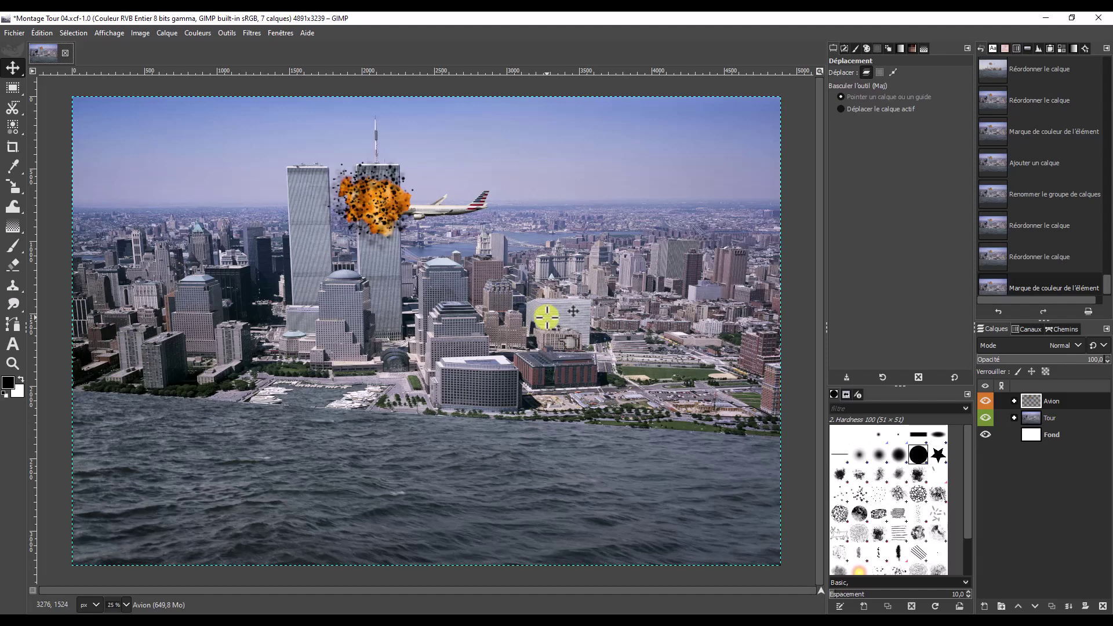
pyautogui.hotkey('ctrl', 's')
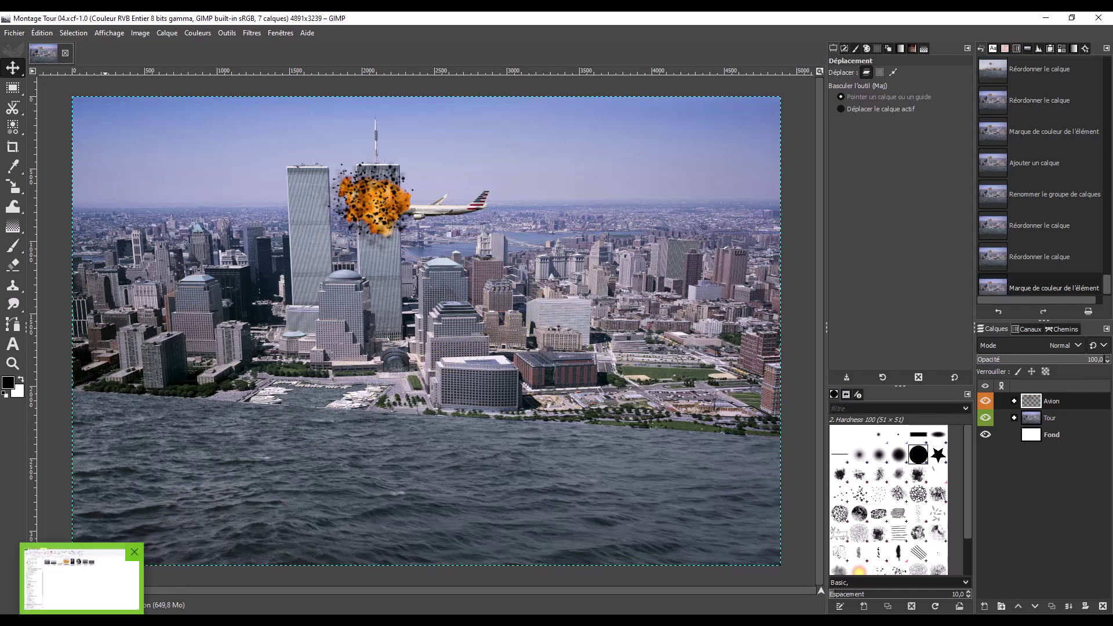
pyautogui.click(116, 579)
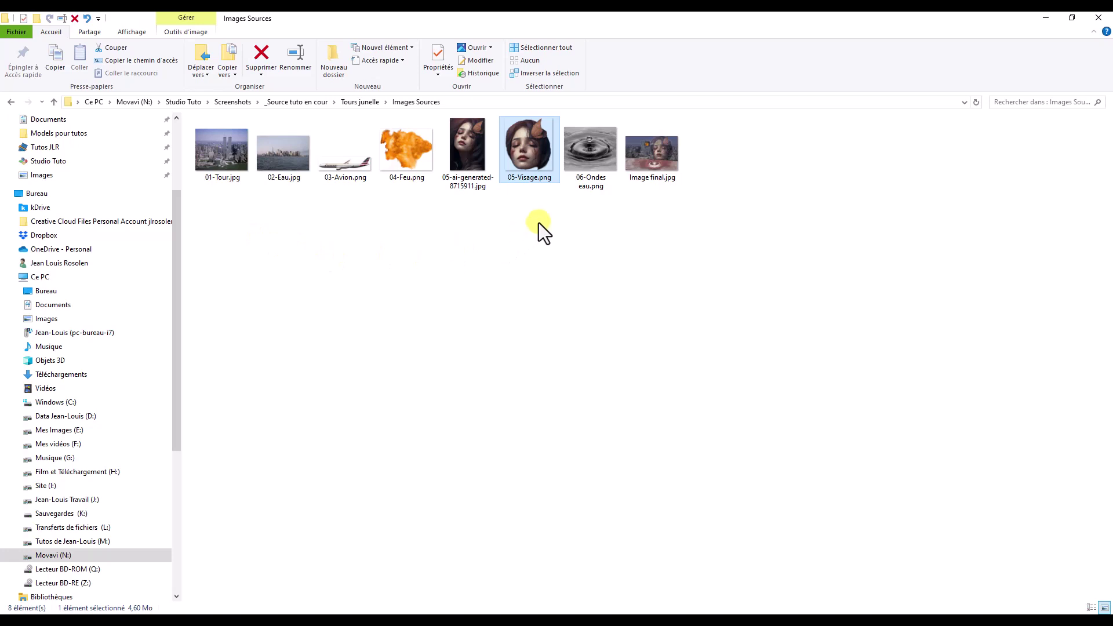
# Step: Open 05-Visage.png in GIMP via the Ouvrir avec menu
pyautogui.rightClick(528, 148)
pyautogui.moveTo(564, 385)
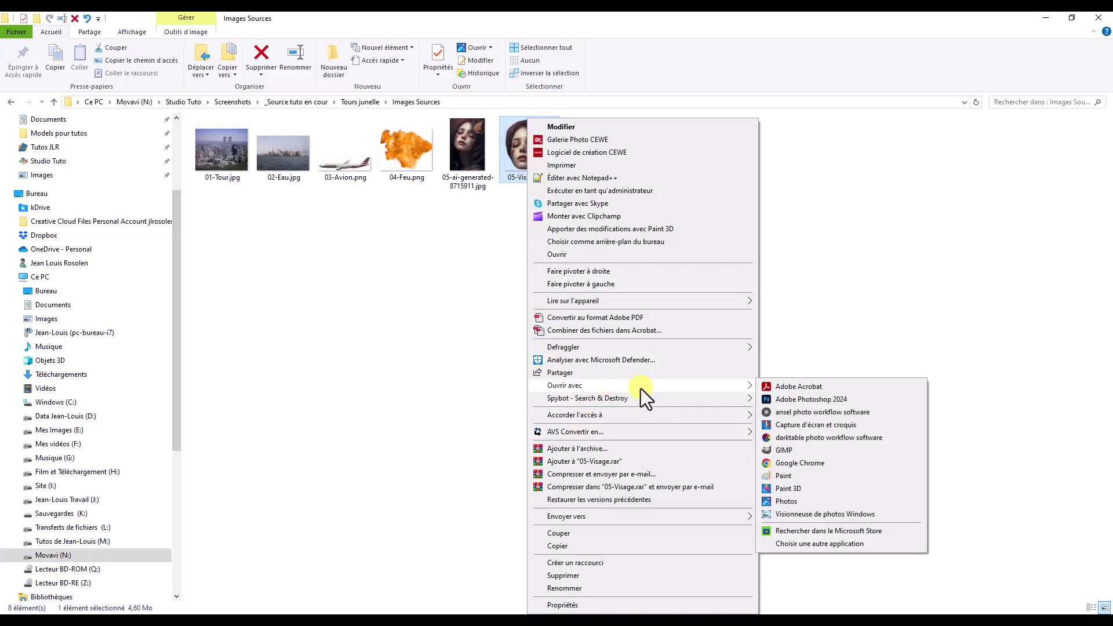
pyautogui.click(784, 450)
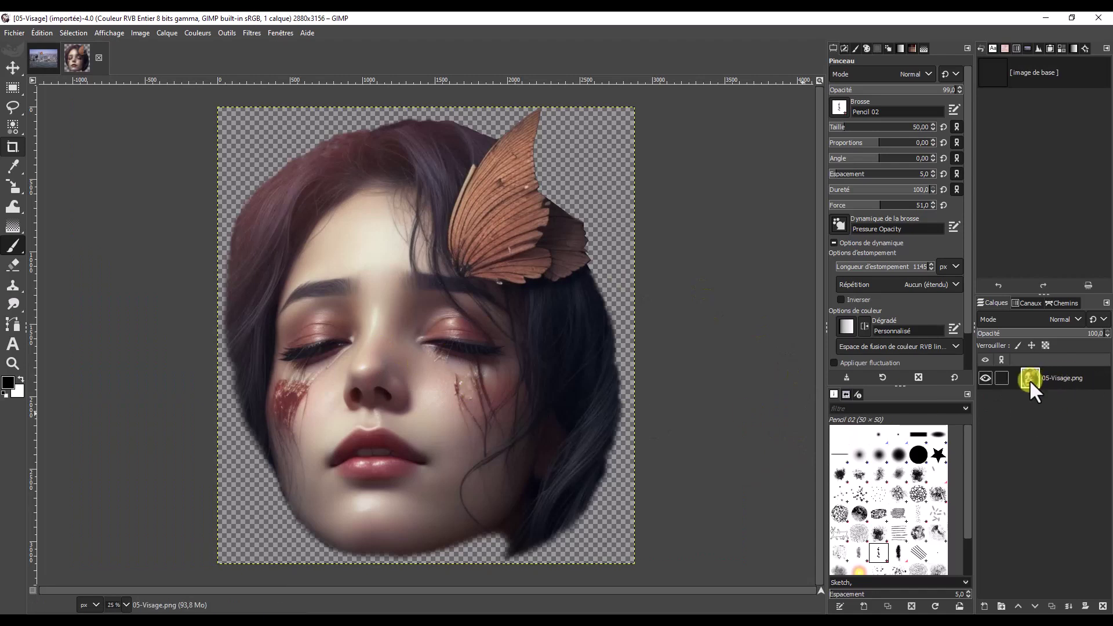
# Step: Copy the 05-Visage face layer into the montage below the Avion group, collapsing Tour
pyautogui.moveTo(1029, 379)
pyautogui.mouseDown()
pyautogui.moveTo(27, 38)
pyautogui.moveTo(403, 298)
pyautogui.mouseUp()
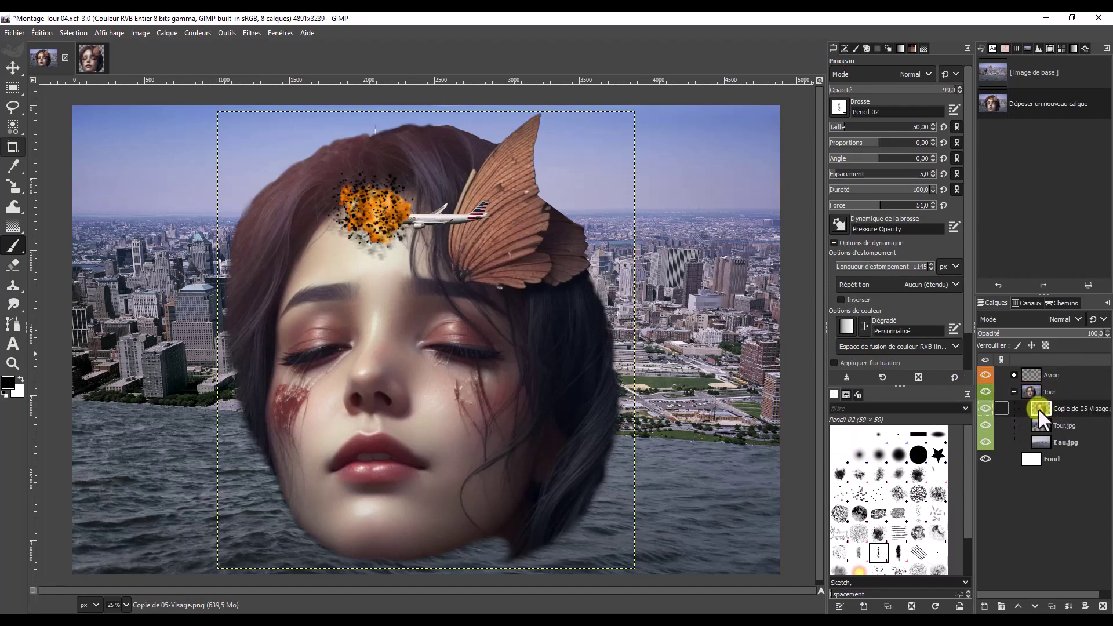
pyautogui.moveTo(1040, 410)
pyautogui.mouseDown()
pyautogui.moveTo(1054, 395)
pyautogui.moveTo(1047, 387)
pyautogui.mouseUp()
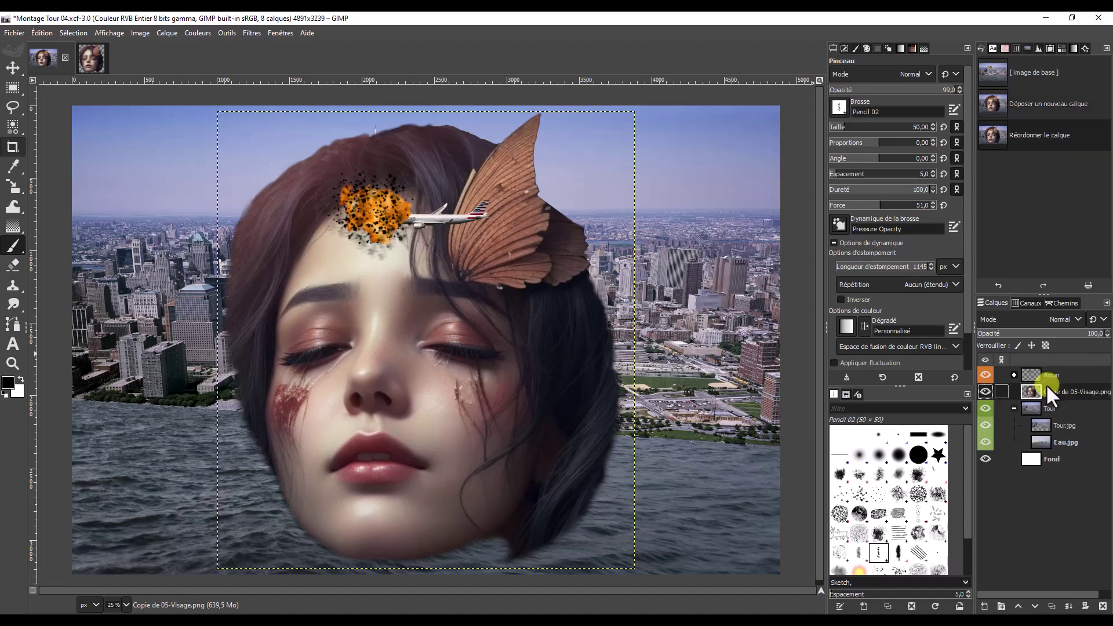
pyautogui.click(1014, 409)
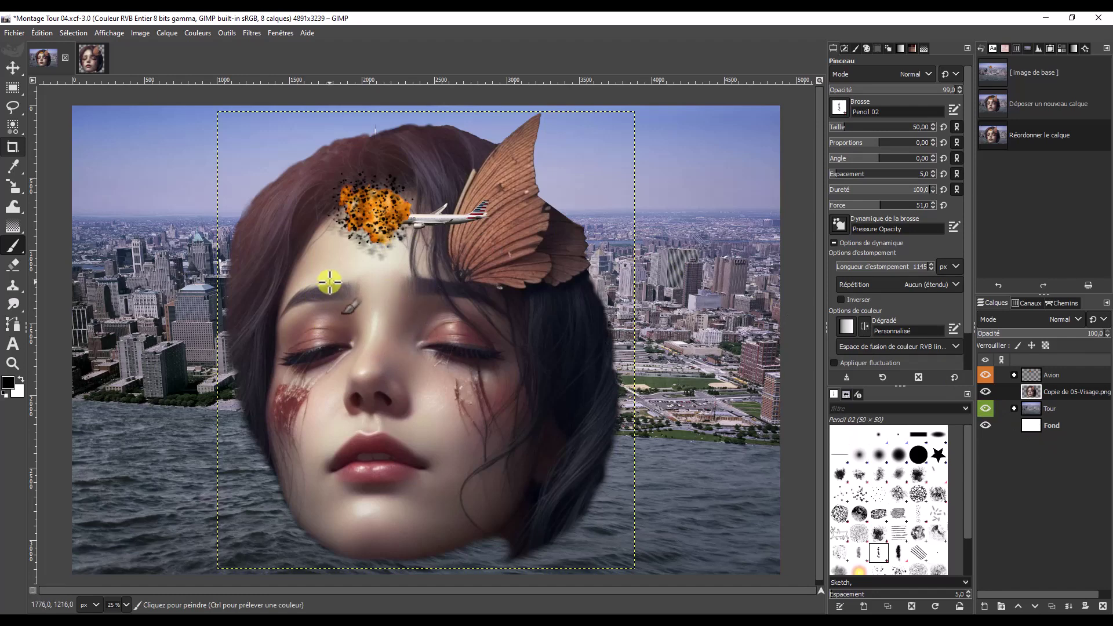
pyautogui.moveTo(12, 187)
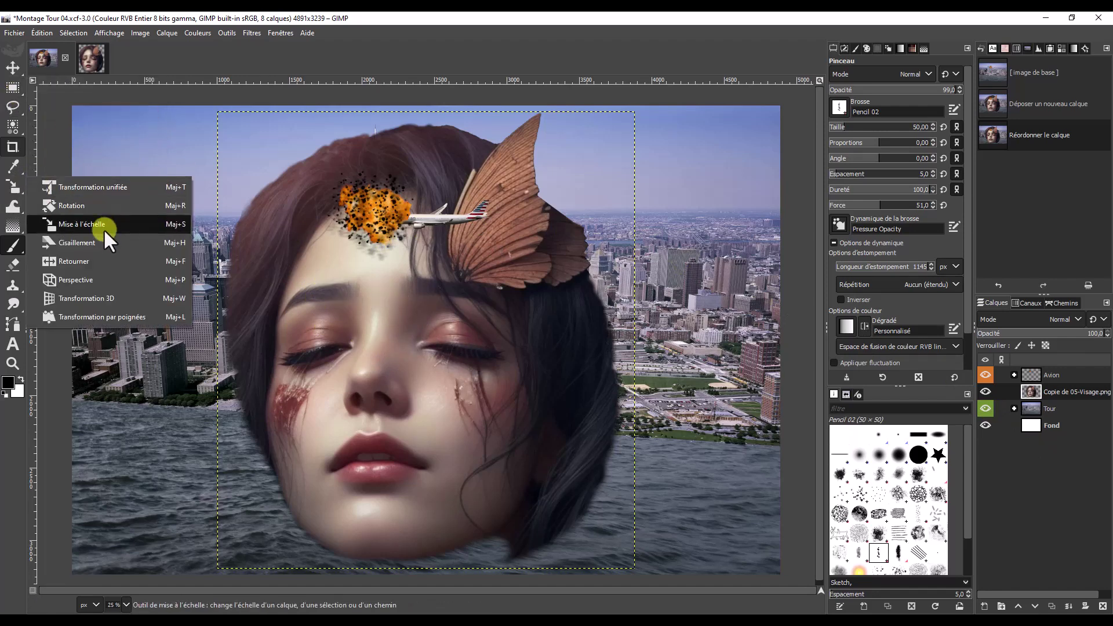
# Step: Scale the face layer proportionally to 2214 × 2426 pixels
pyautogui.click(103, 229)
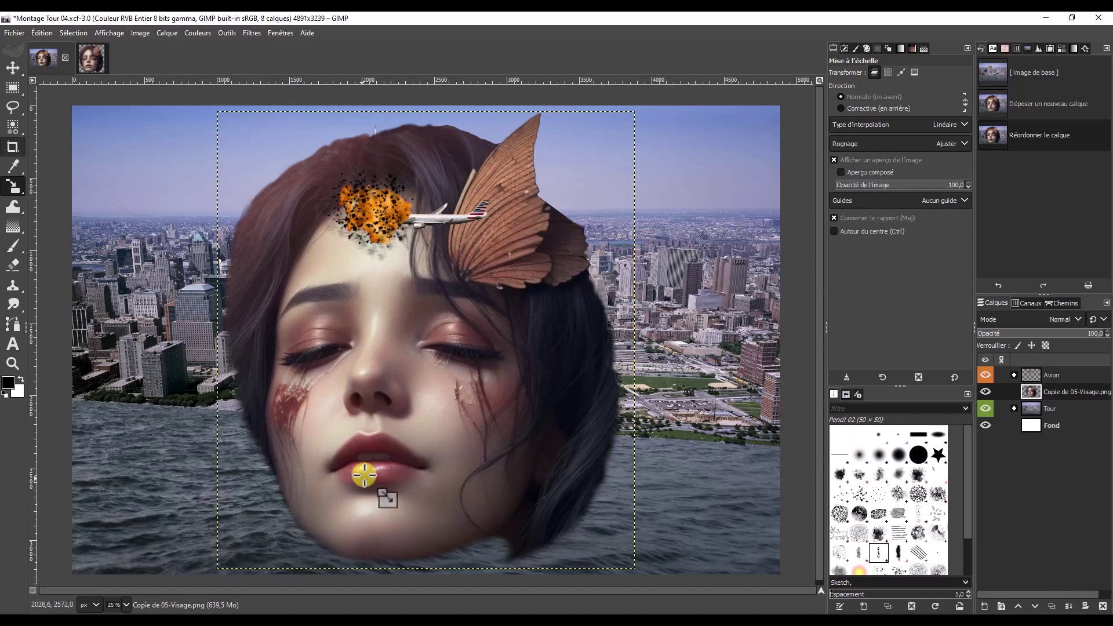
pyautogui.click(363, 479)
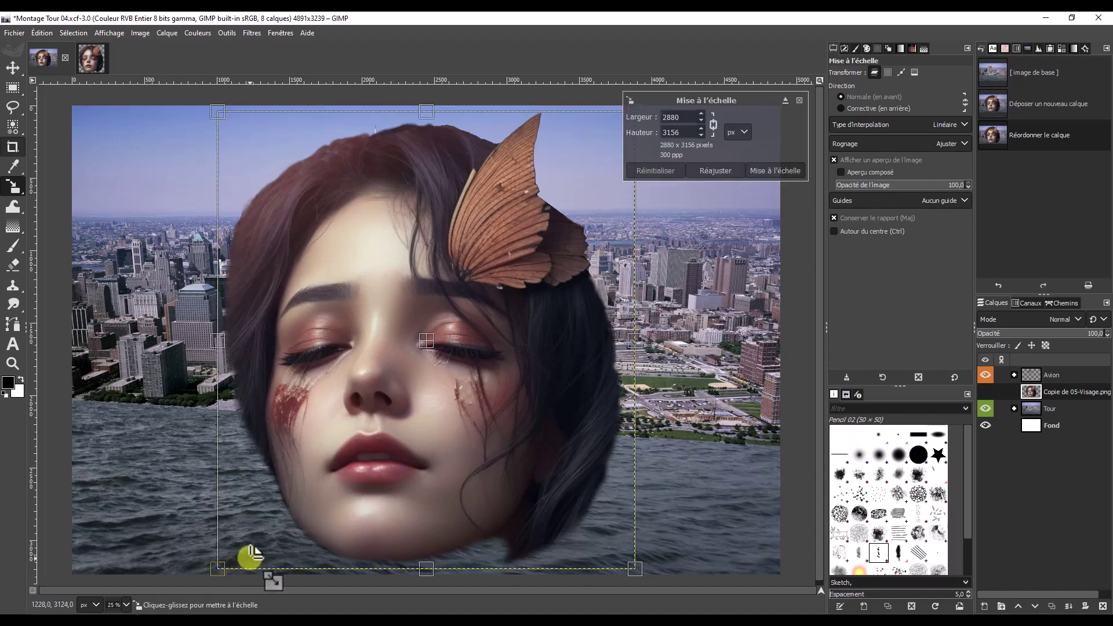
pyautogui.moveTo(217, 575)
pyautogui.mouseDown()
pyautogui.moveTo(356, 486)
pyautogui.moveTo(352, 498)
pyautogui.mouseUp()
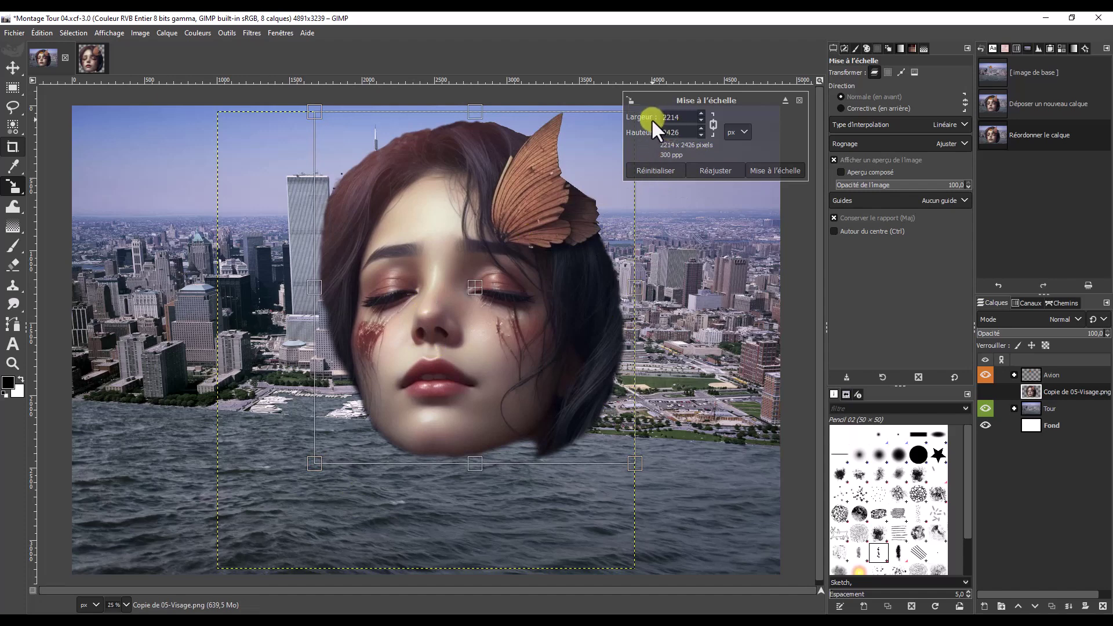
pyautogui.click(778, 168)
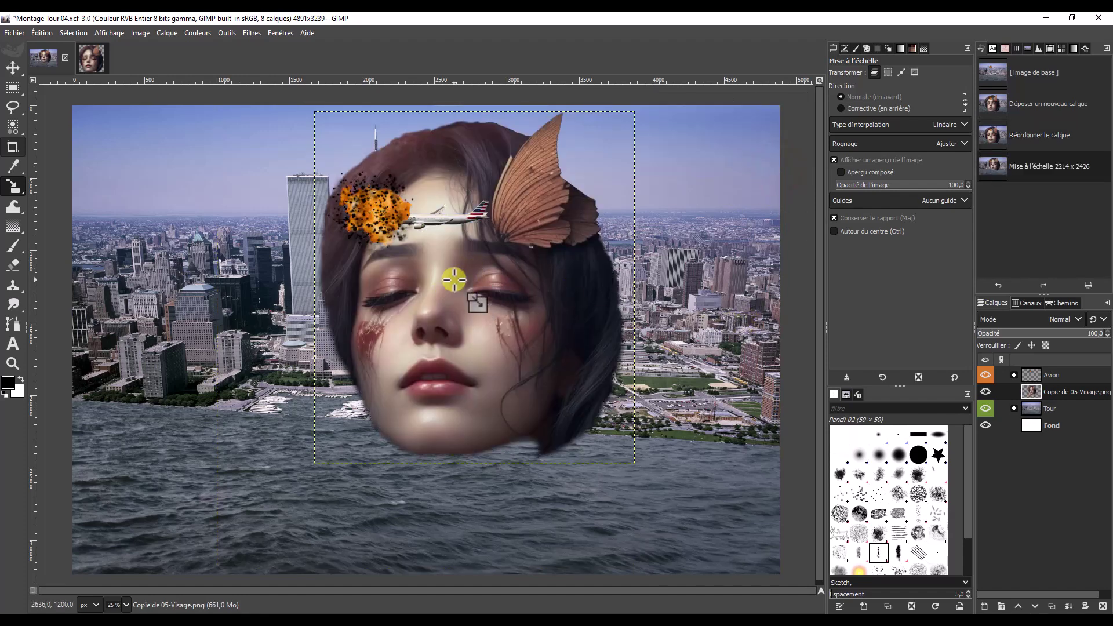
# Step: Move the face right over the water beside the burning towers
pyautogui.click(11, 70)
pyautogui.moveTo(444, 296)
pyautogui.mouseDown()
pyautogui.moveTo(536, 295)
pyautogui.moveTo(564, 268)
pyautogui.moveTo(552, 277)
pyautogui.mouseUp()
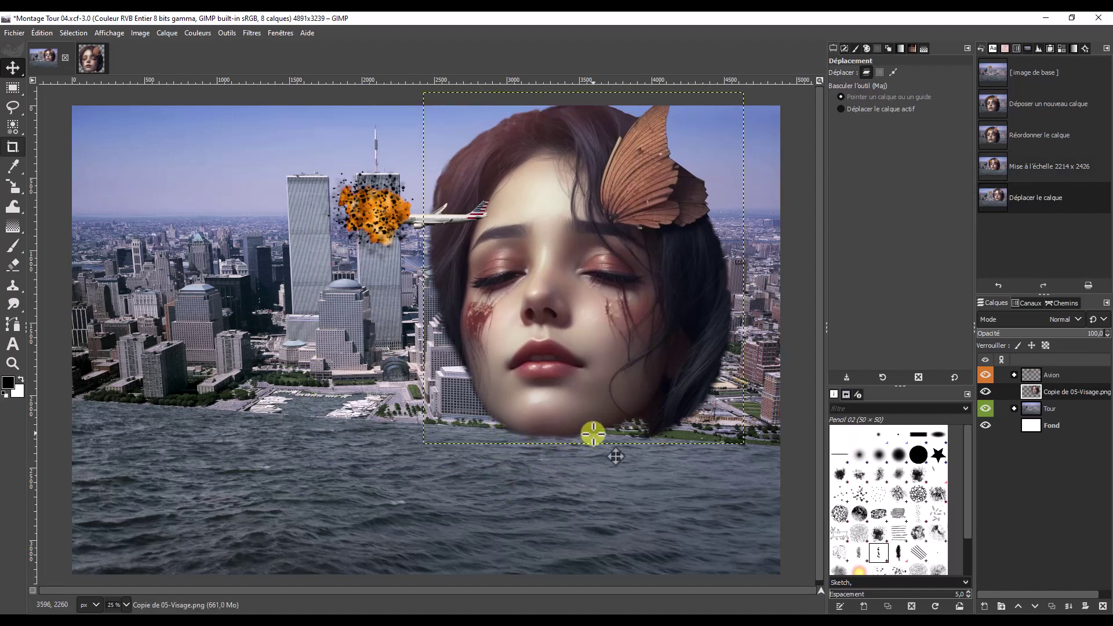
pyautogui.moveTo(547, 248); pyautogui.dragTo(544, 246)
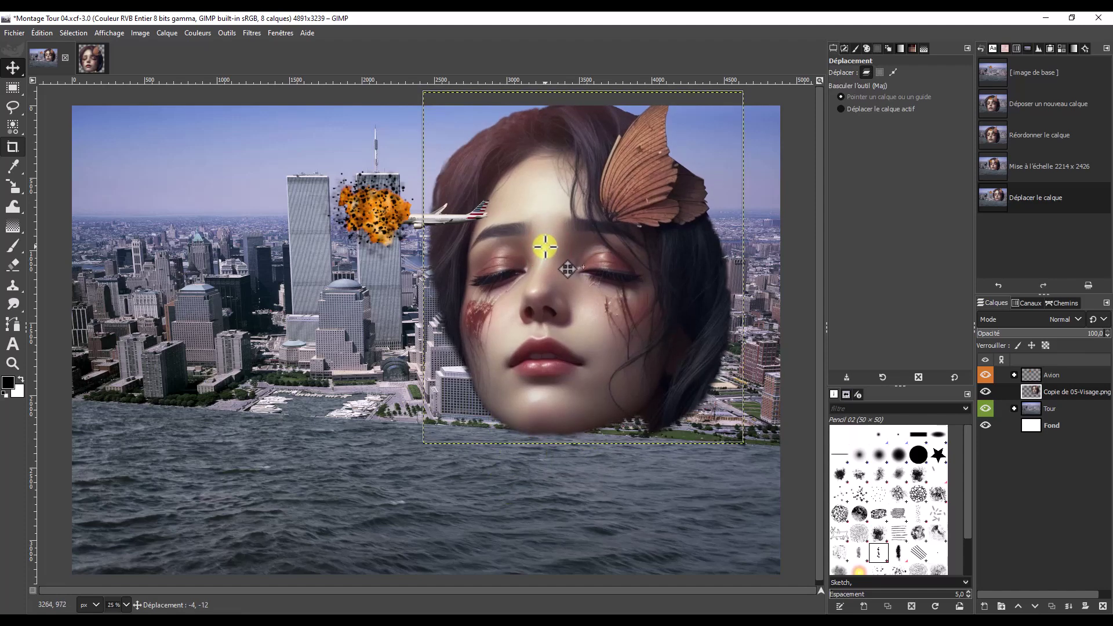
pyautogui.moveTo(545, 247); pyautogui.dragTo(536, 266)
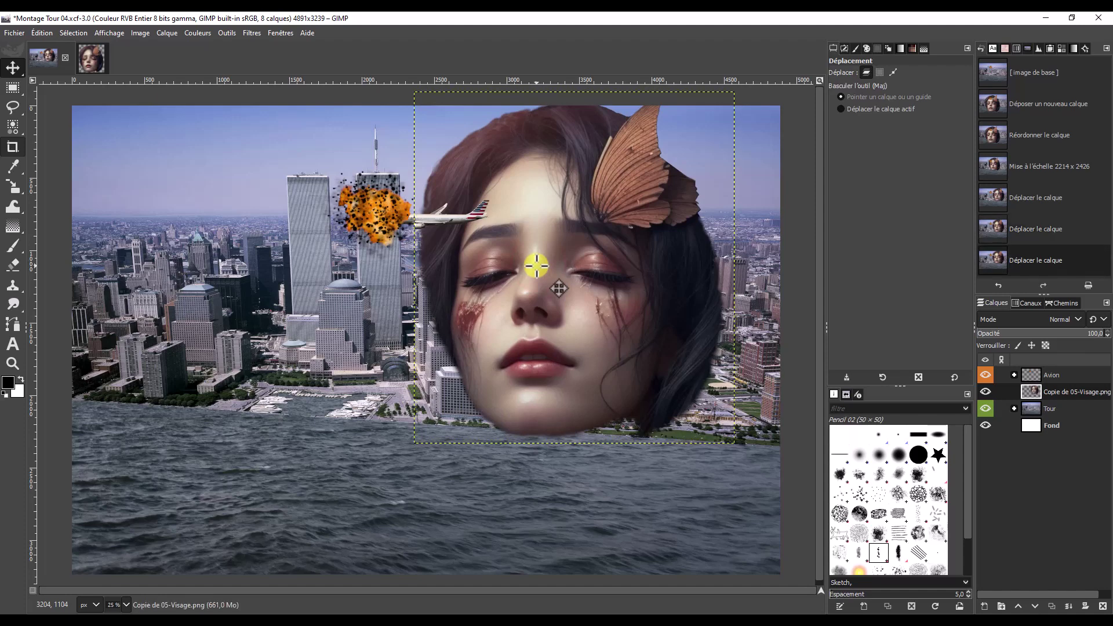
pyautogui.moveTo(539, 267); pyautogui.dragTo(539, 266)
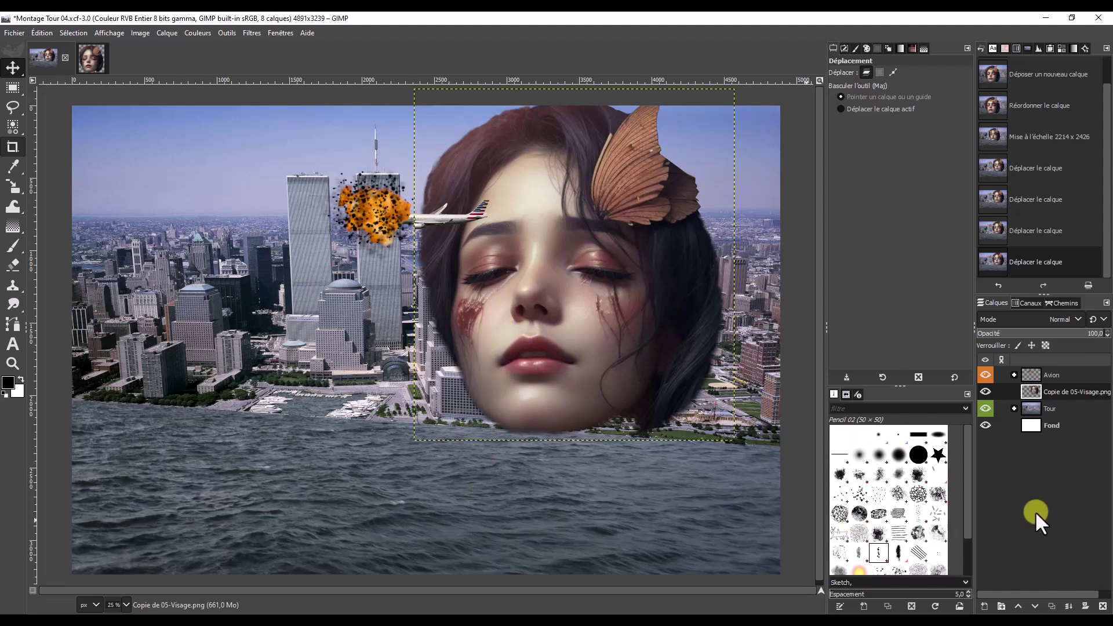
pyautogui.rightClick(1081, 391)
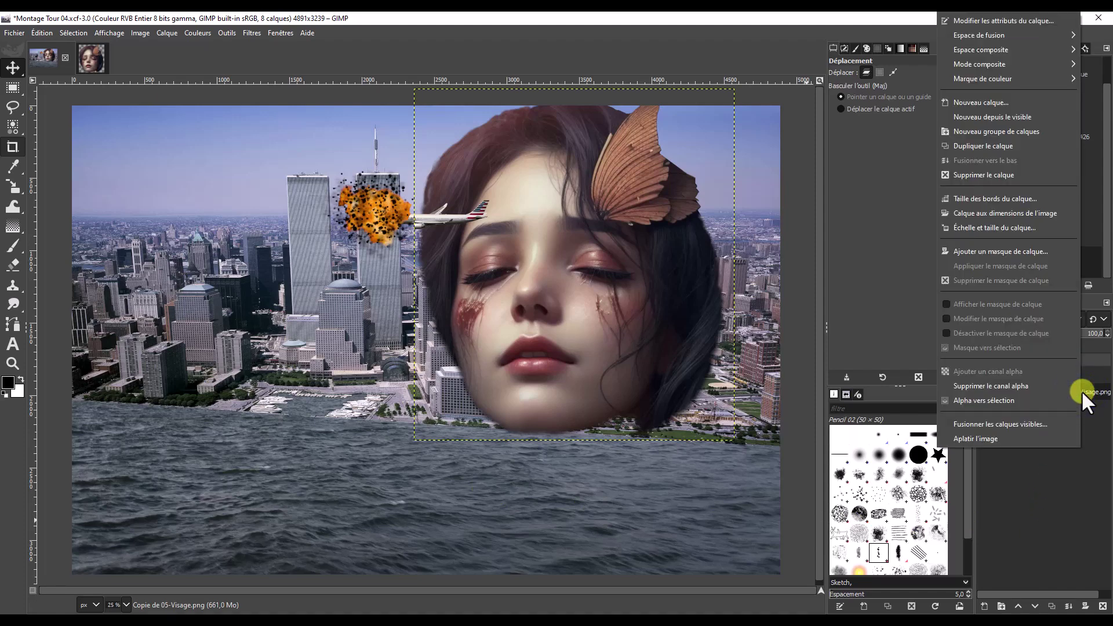
# Step: Expand the face layer to image size and rename it Visage.png
pyautogui.click(1000, 212)
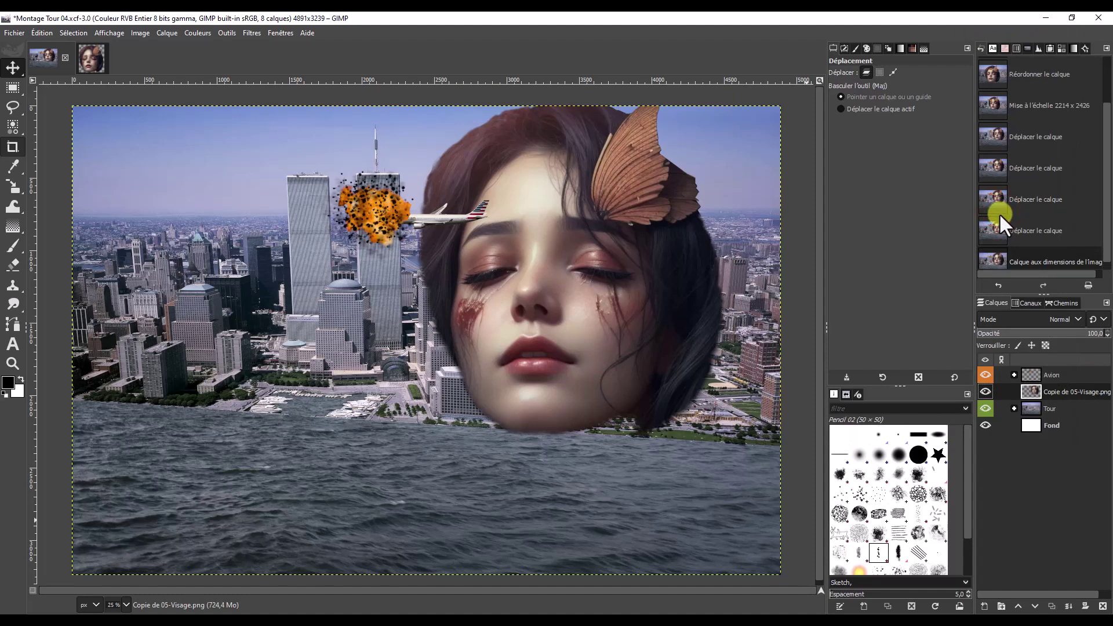
pyautogui.doubleClick(1051, 397)
pyautogui.press('Delete')
pyautogui.press('Delete')
pyautogui.press('Delete')
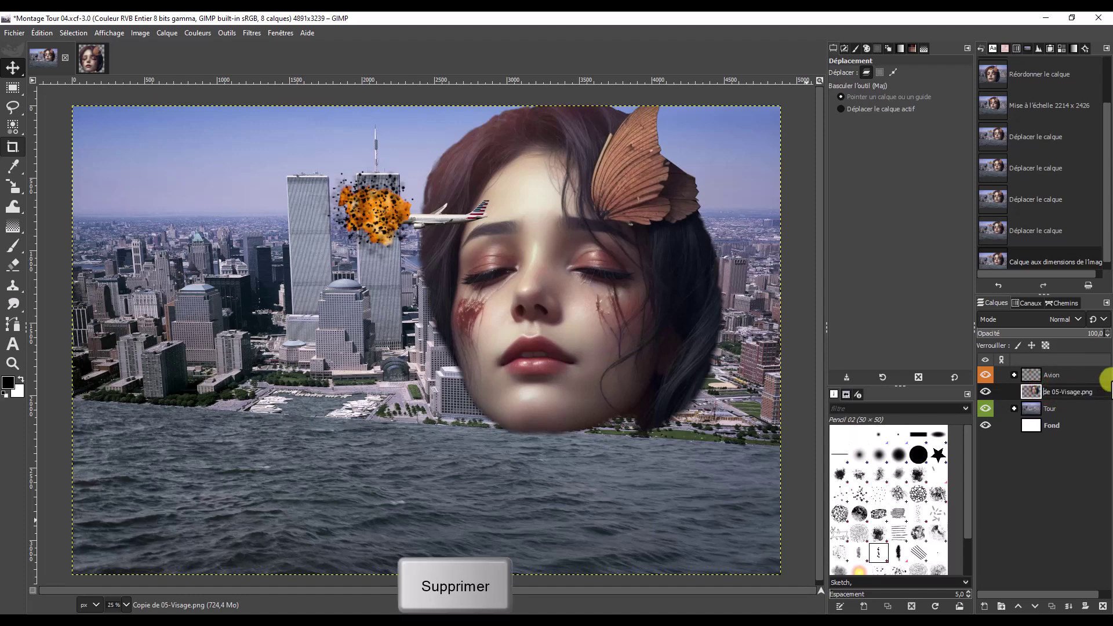
pyautogui.press('Delete')
pyautogui.press('Delete')
pyautogui.press('Delete')
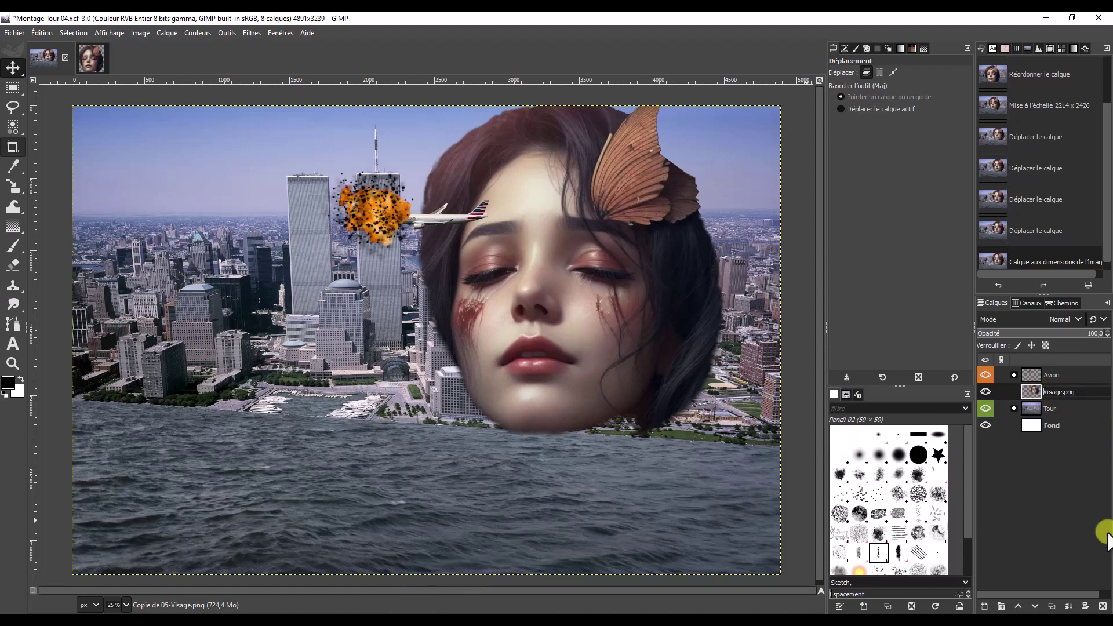
pyautogui.click(1045, 473)
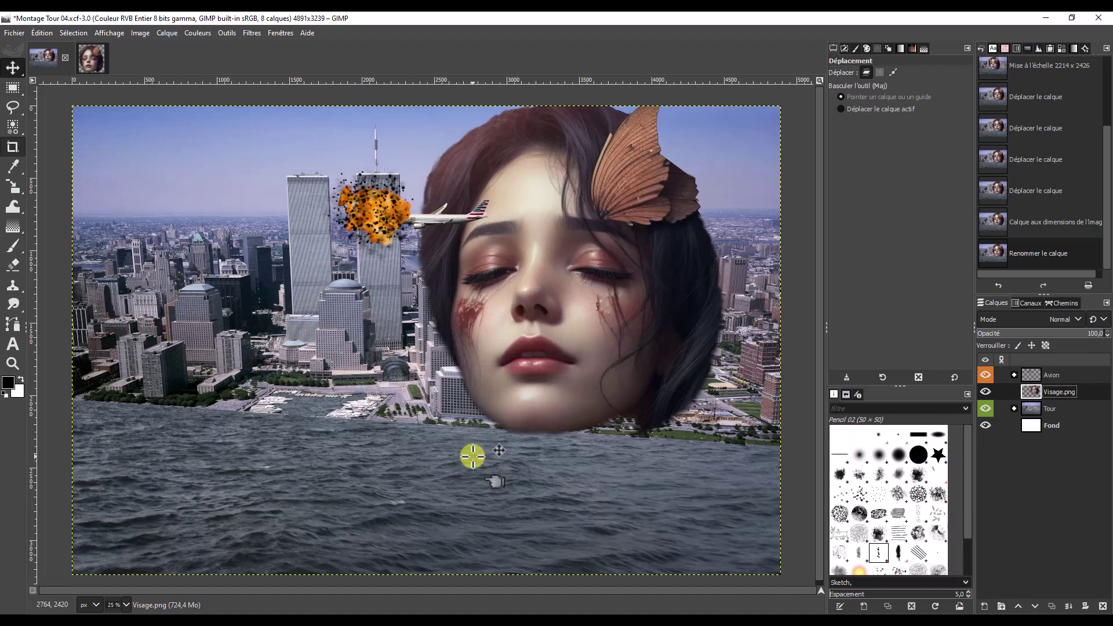
# Step: Set the foreground colour to dark red 6b3332 sampled from the cheek
pyautogui.click(9, 384)
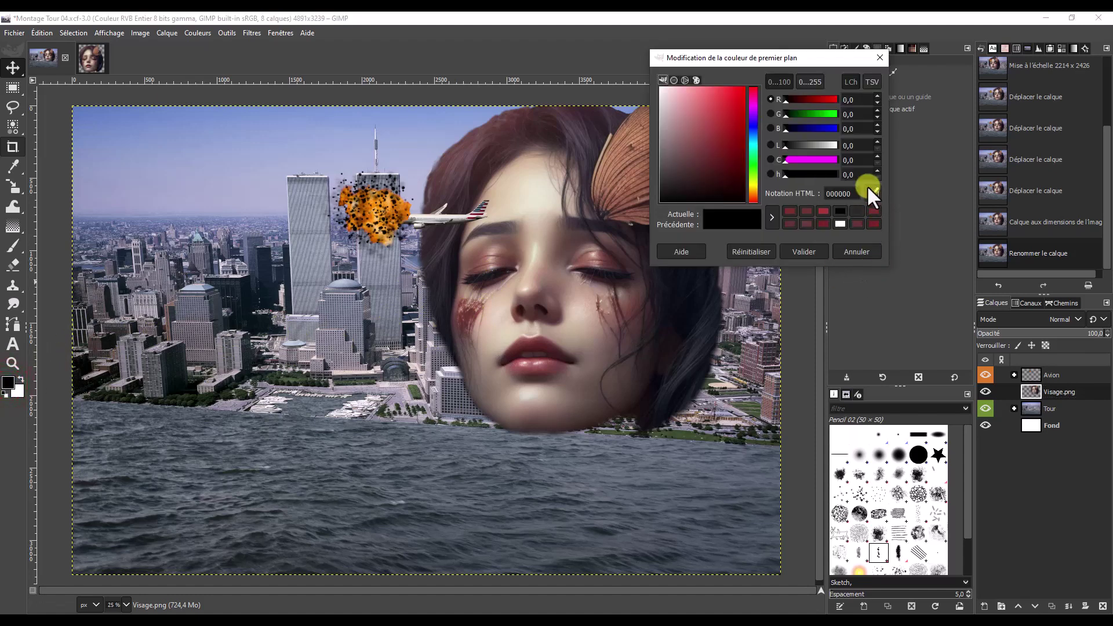
pyautogui.click(872, 193)
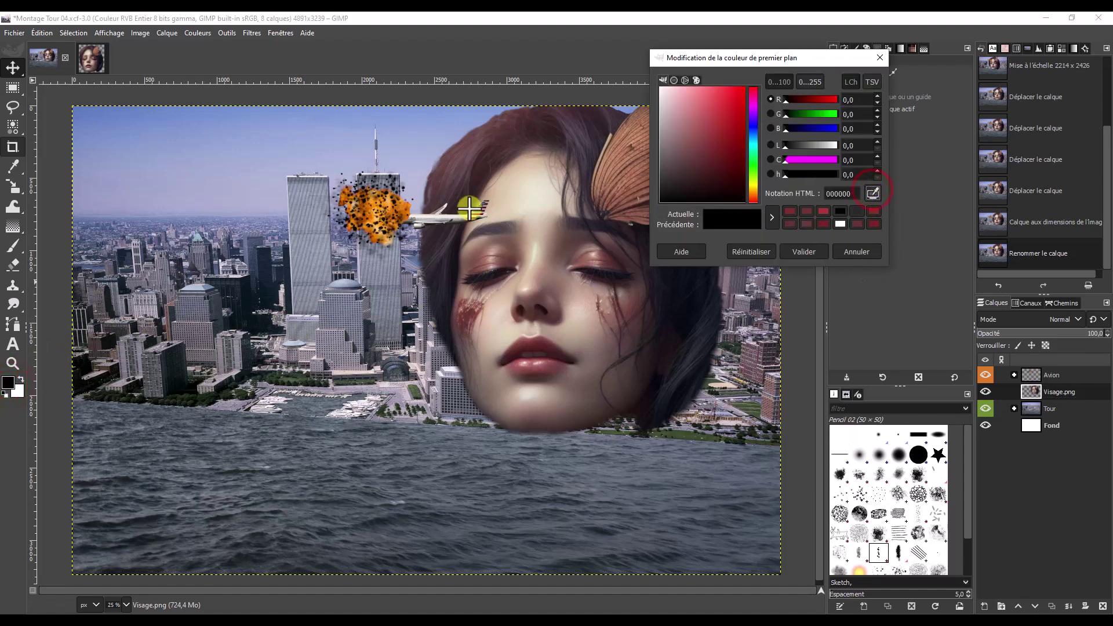
pyautogui.click(467, 315)
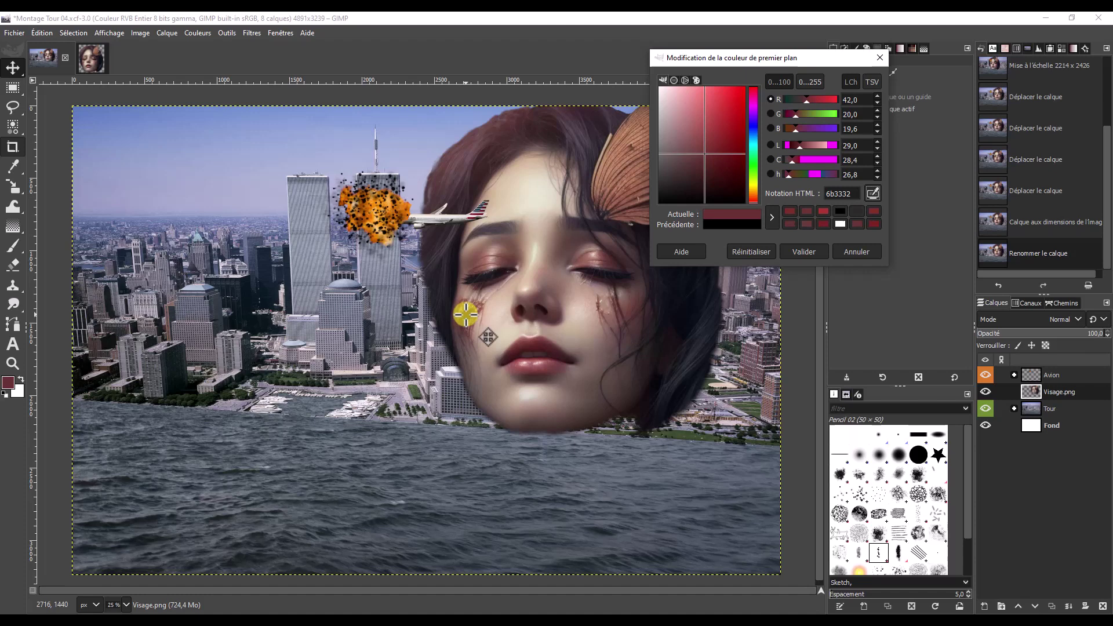
pyautogui.click(805, 249)
# Step: Set the background colour to a deeper blood red 751a16 sampled from the cheek
pyautogui.click(19, 391)
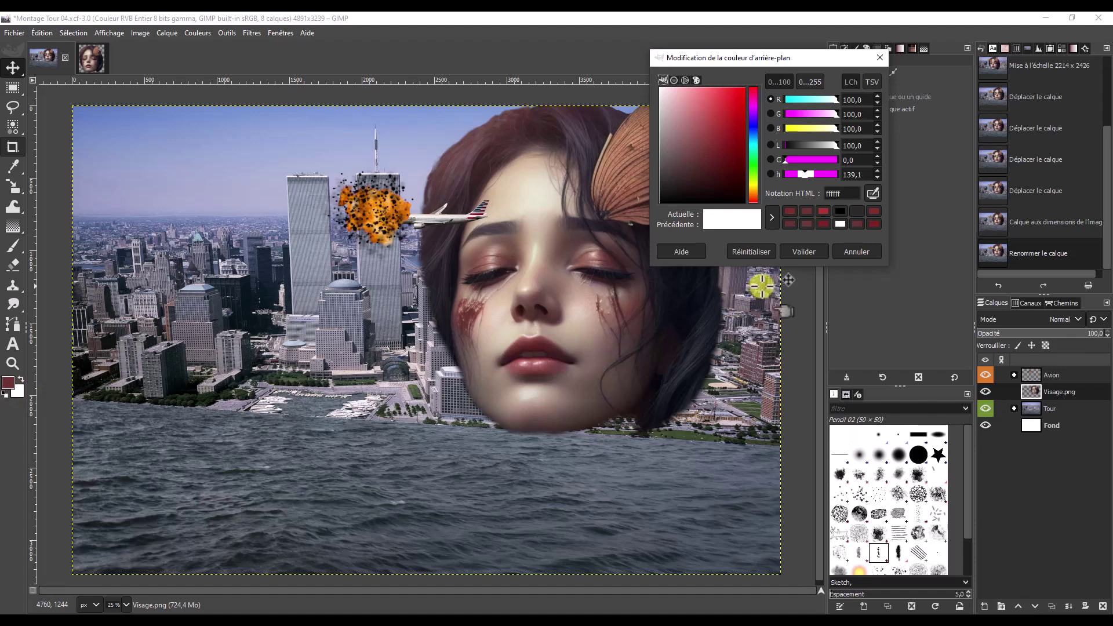
pyautogui.click(872, 193)
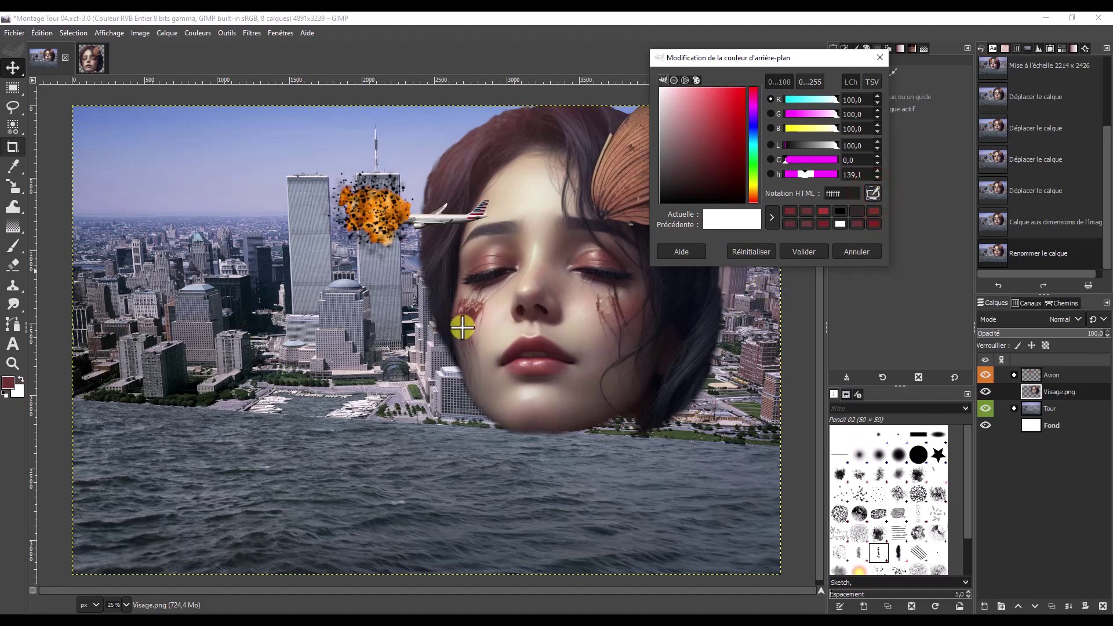
pyautogui.click(460, 326)
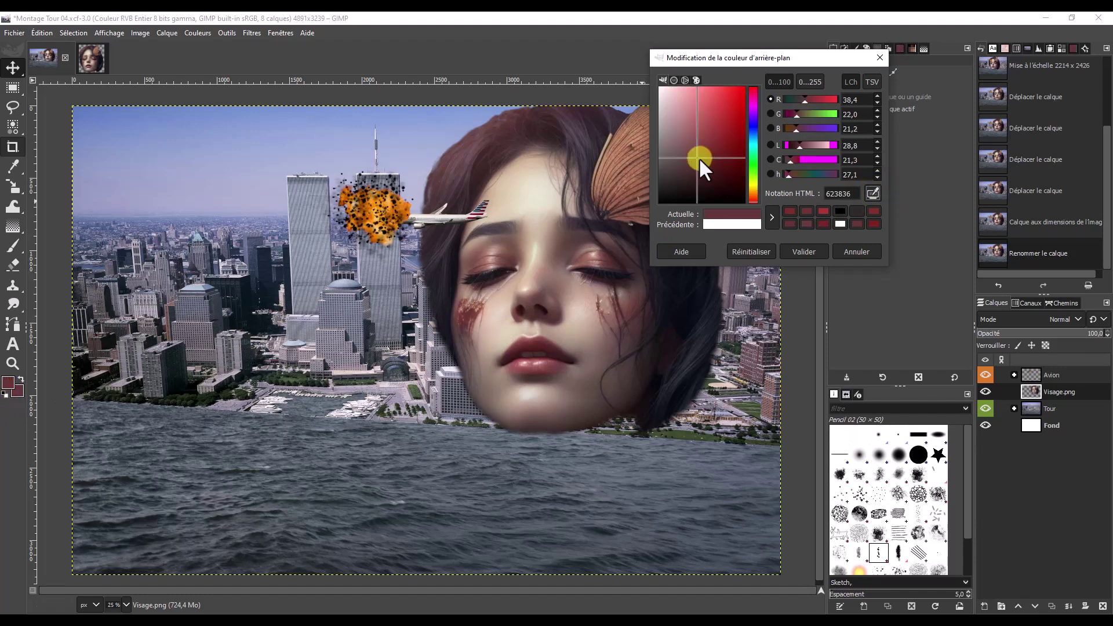
pyautogui.moveTo(696, 156); pyautogui.dragTo(728, 148)
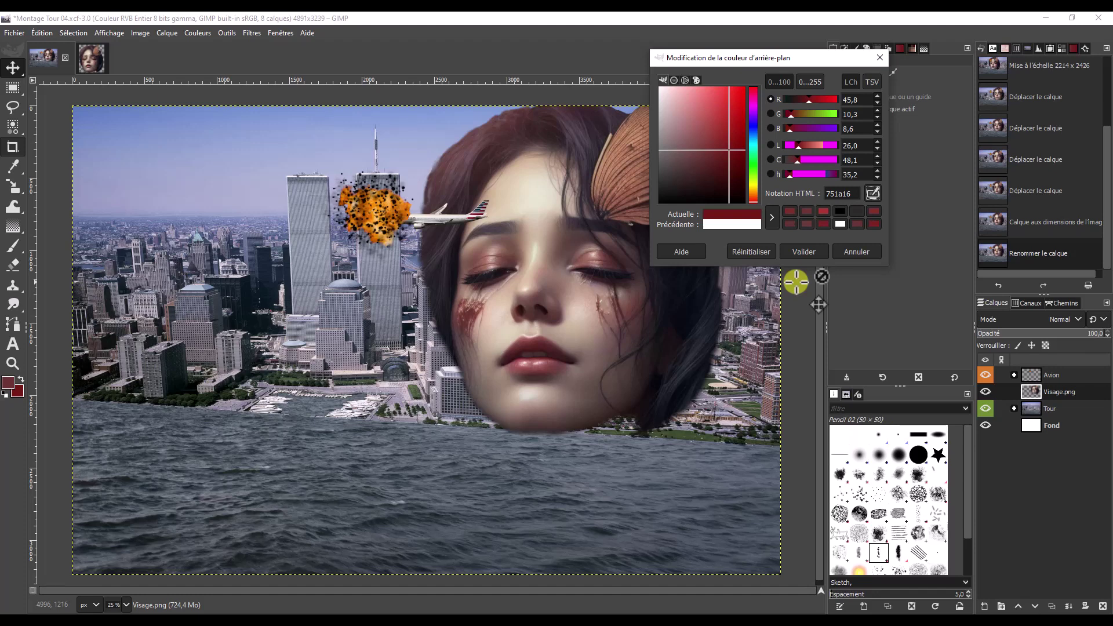
pyautogui.click(806, 251)
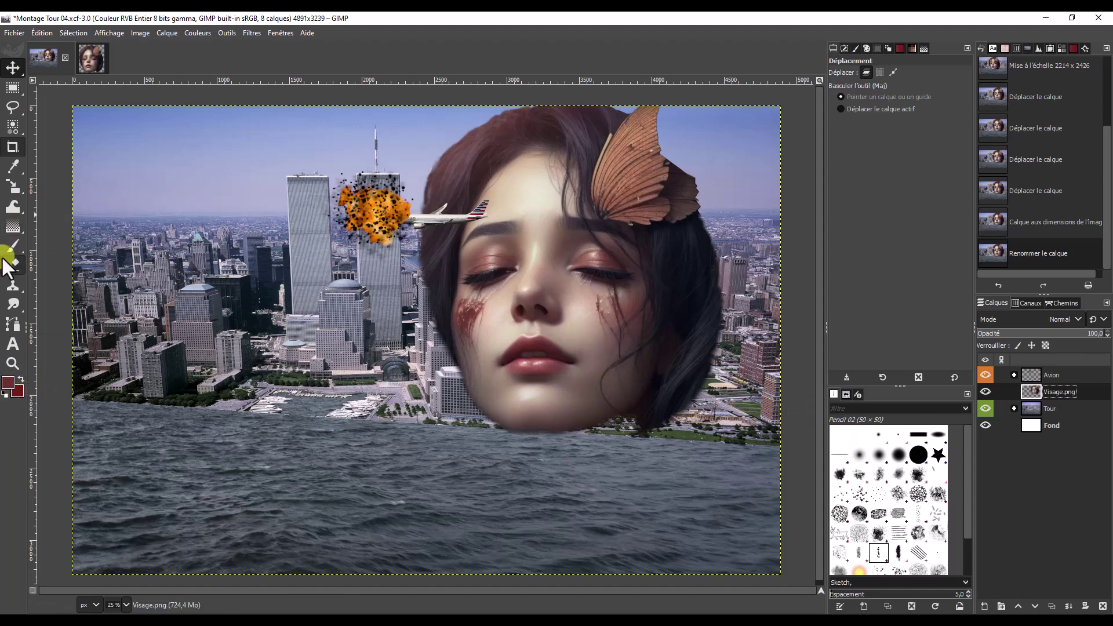
# Step: Select the Paintbrush with the Pencil 02 brush tip
pyautogui.click(12, 244)
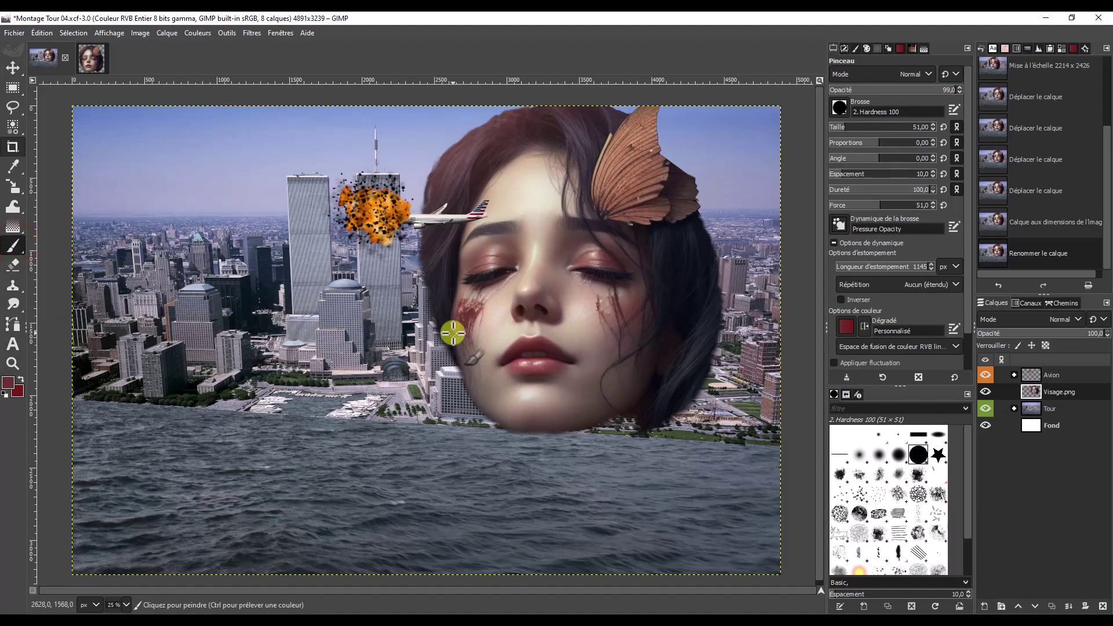
pyautogui.click(878, 556)
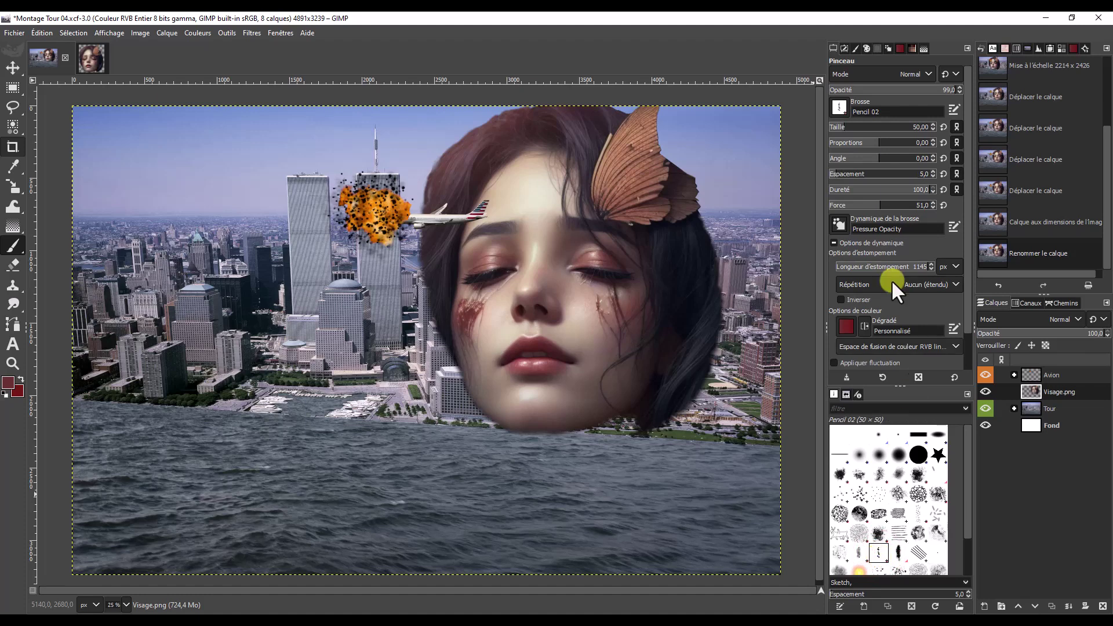
pyautogui.click(901, 551)
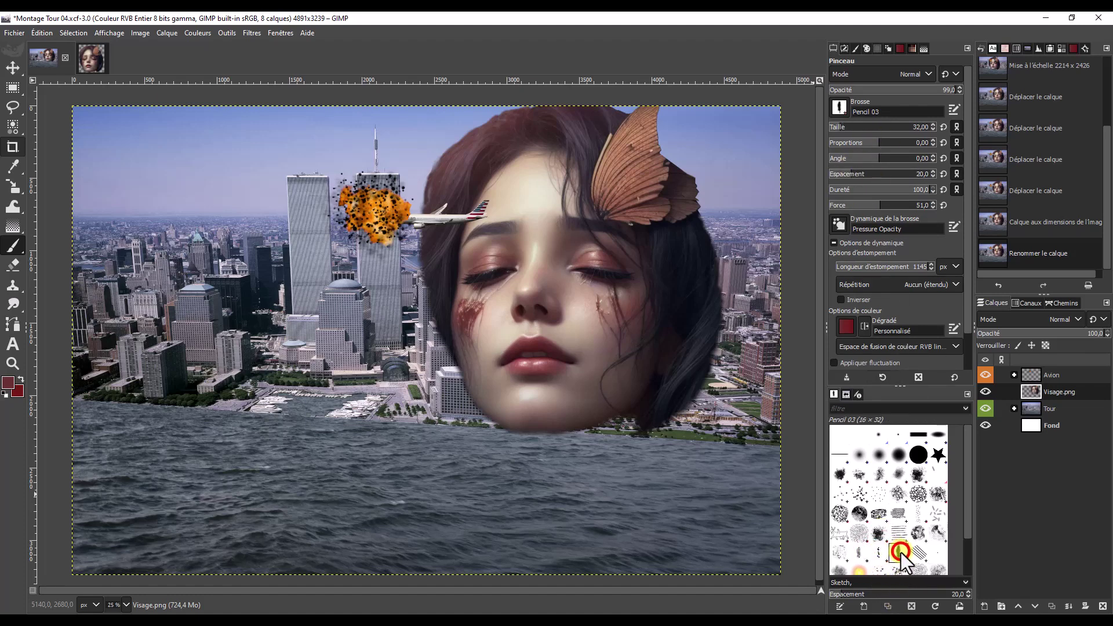
pyautogui.click(879, 552)
# Step: Set brush size 31, force 18, and sawtooth (Dents de scie) stroke repetition
pyautogui.moveTo(841, 127); pyautogui.dragTo(883, 129)
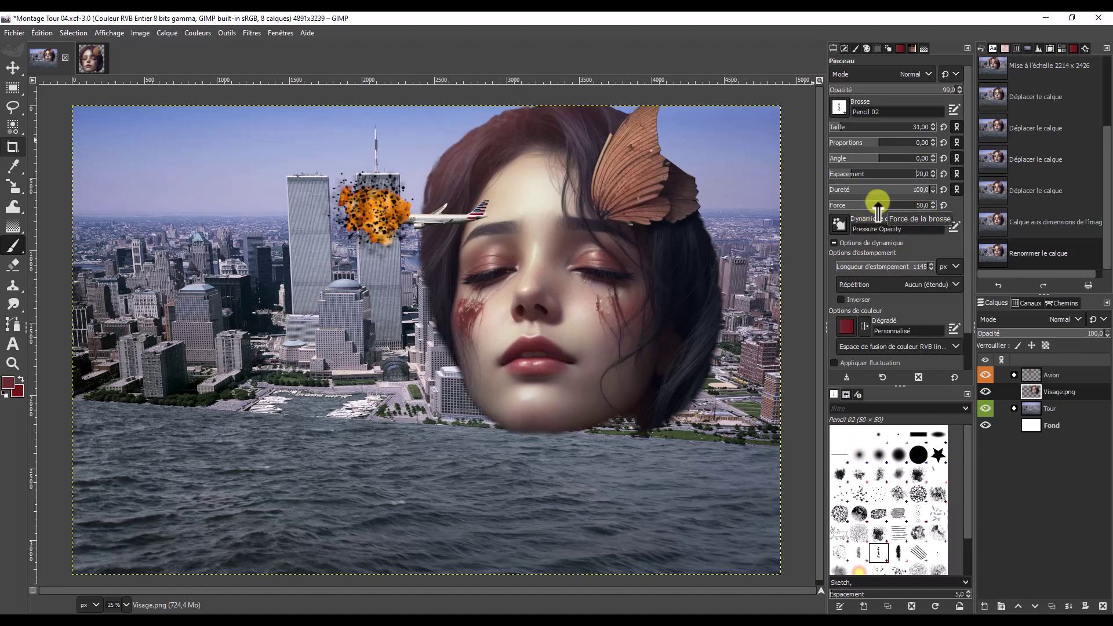
pyautogui.moveTo(878, 204); pyautogui.dragTo(874, 204)
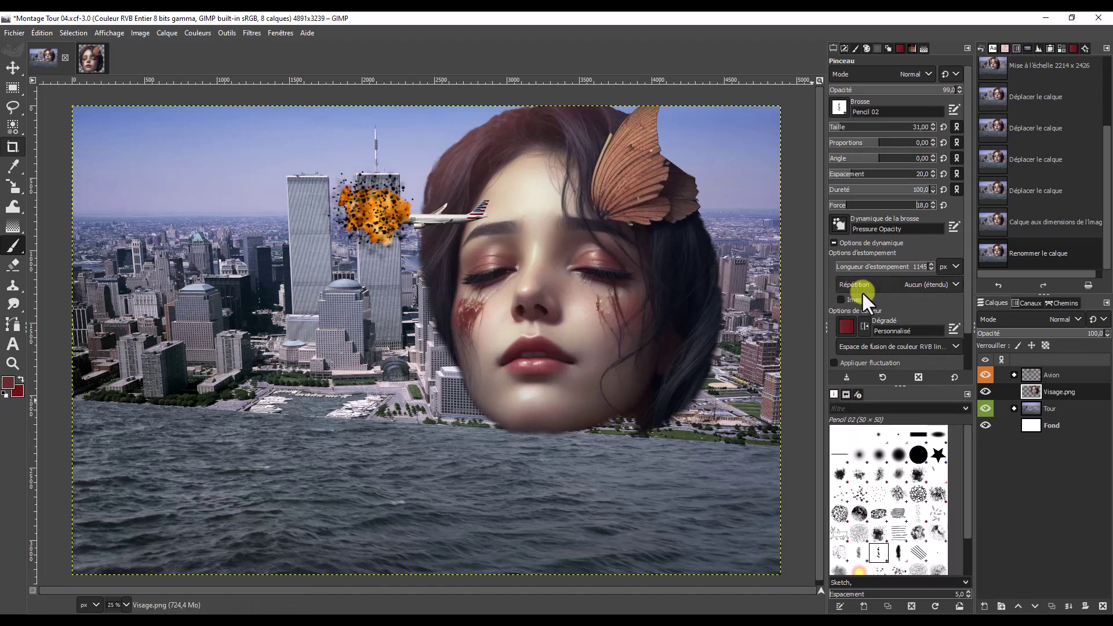
pyautogui.click(955, 283)
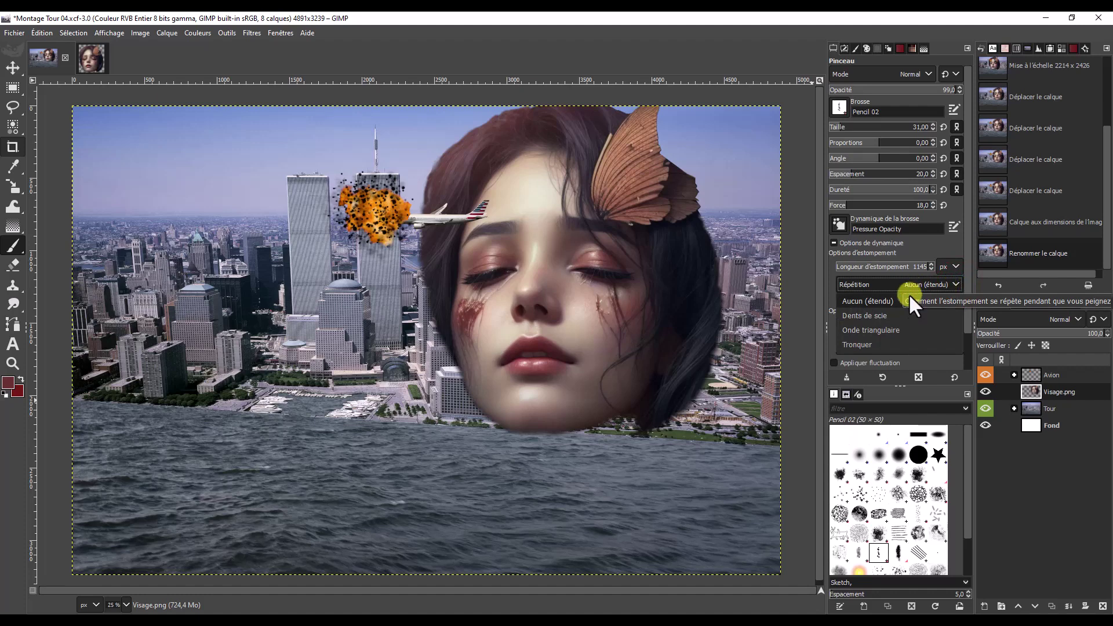
pyautogui.click(851, 315)
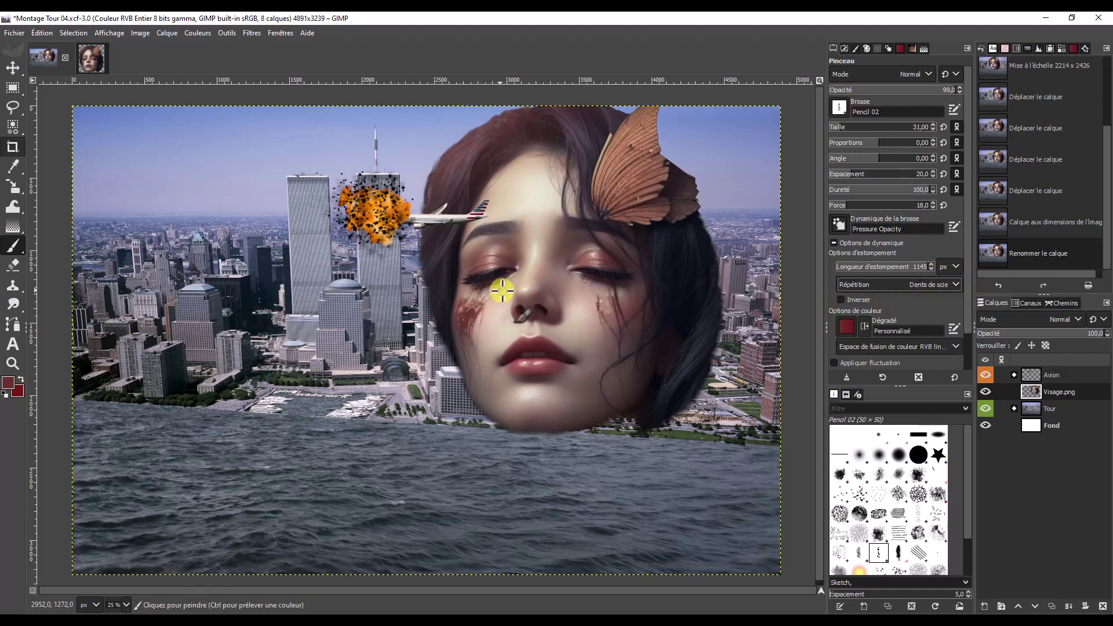
# Step: Paint red tear strokes on the left cheek, switching to the Pencil 03 tip
pyautogui.moveTo(474, 310); pyautogui.dragTo(462, 323)
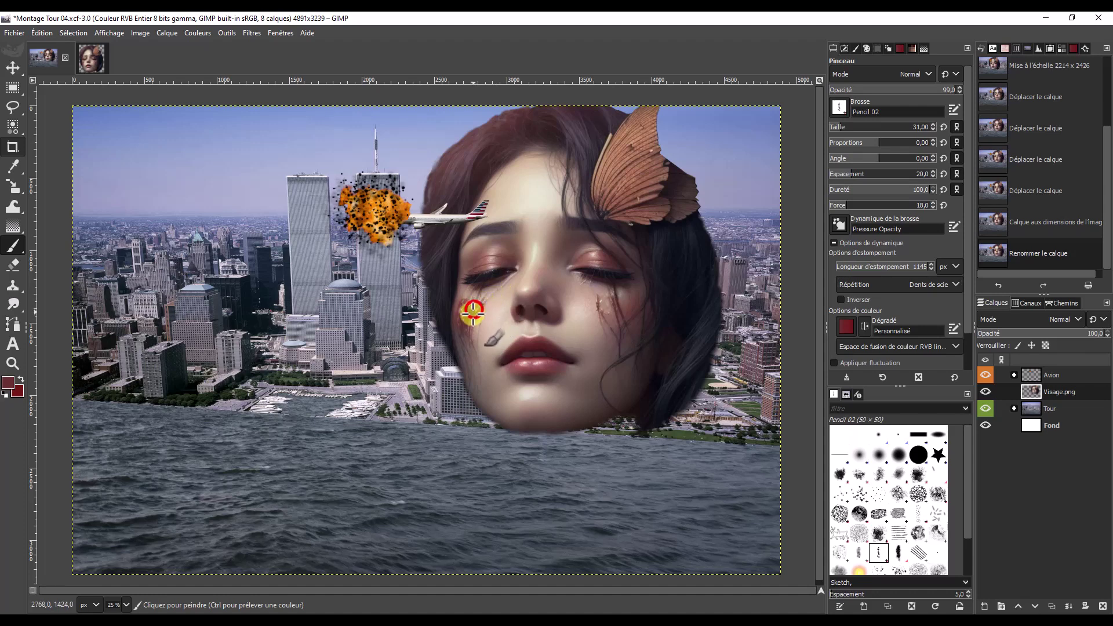
pyautogui.moveTo(476, 379); pyautogui.dragTo(473, 402)
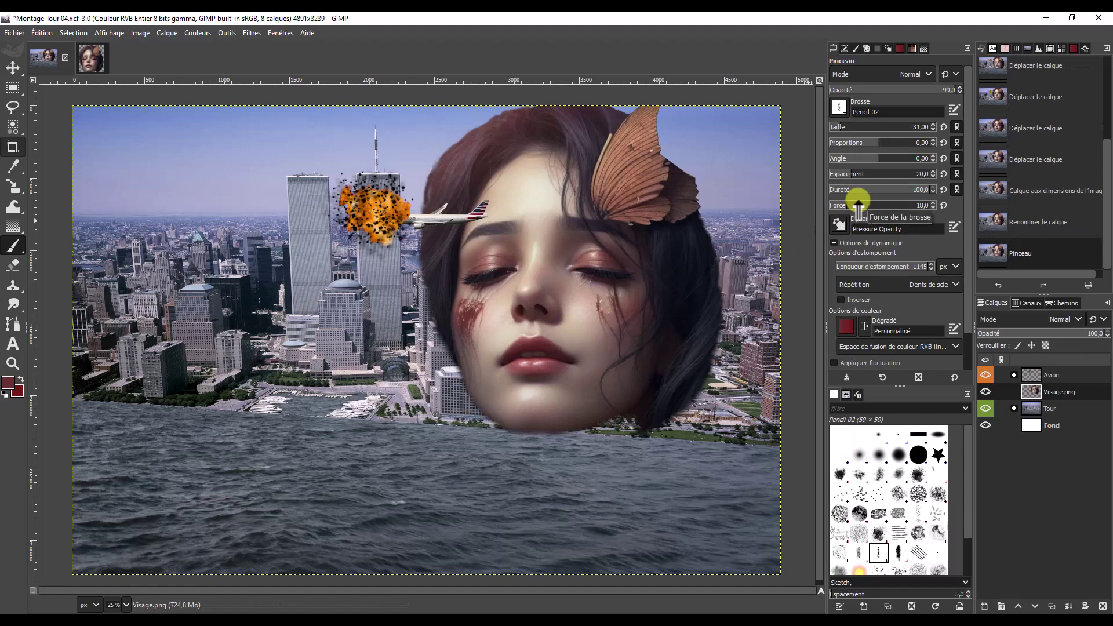
pyautogui.click(898, 553)
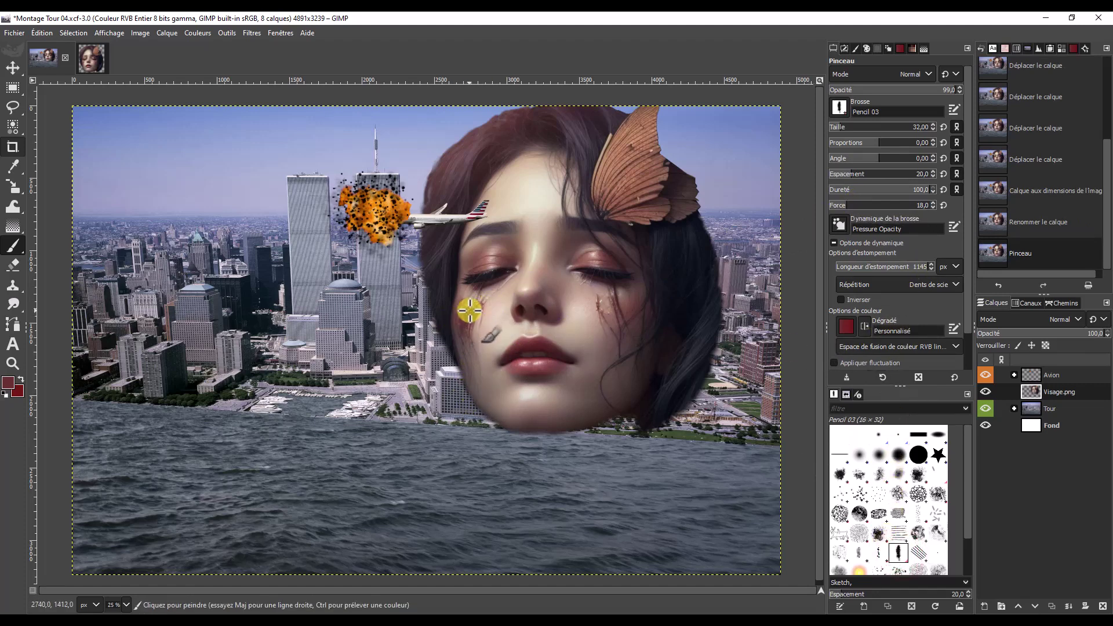
pyautogui.moveTo(470, 397)
pyautogui.mouseDown()
pyautogui.moveTo(475, 335)
pyautogui.moveTo(463, 299)
pyautogui.mouseUp()
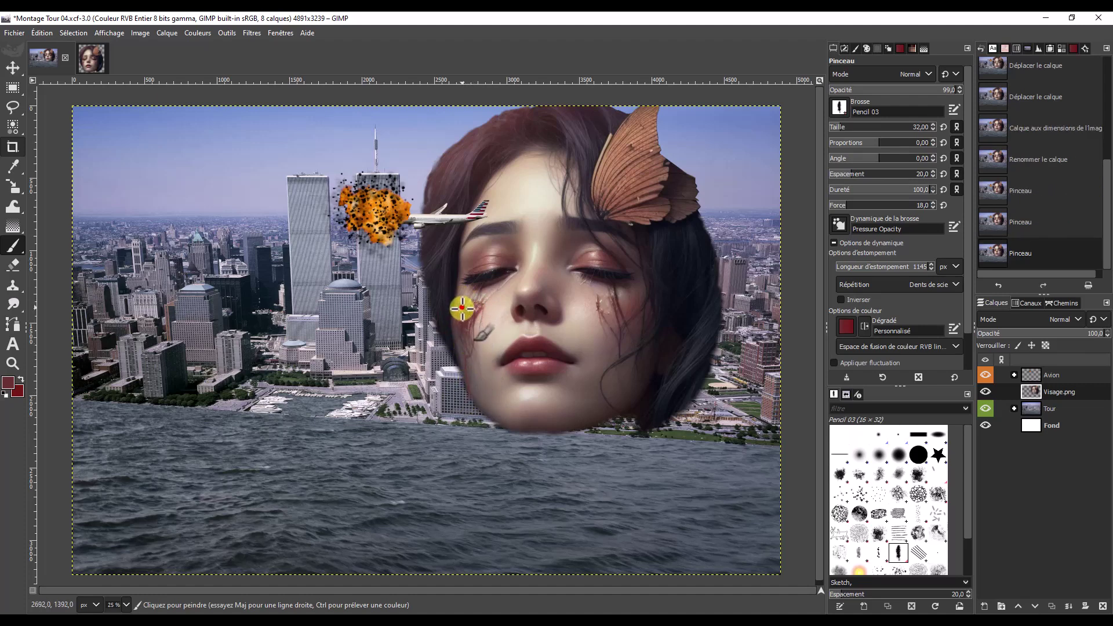
pyautogui.moveTo(469, 400)
pyautogui.mouseDown()
pyautogui.moveTo(490, 316)
pyautogui.moveTo(472, 417)
pyautogui.mouseUp()
pyautogui.moveTo(460, 323); pyautogui.dragTo(472, 360)
pyautogui.moveTo(478, 316); pyautogui.dragTo(472, 440)
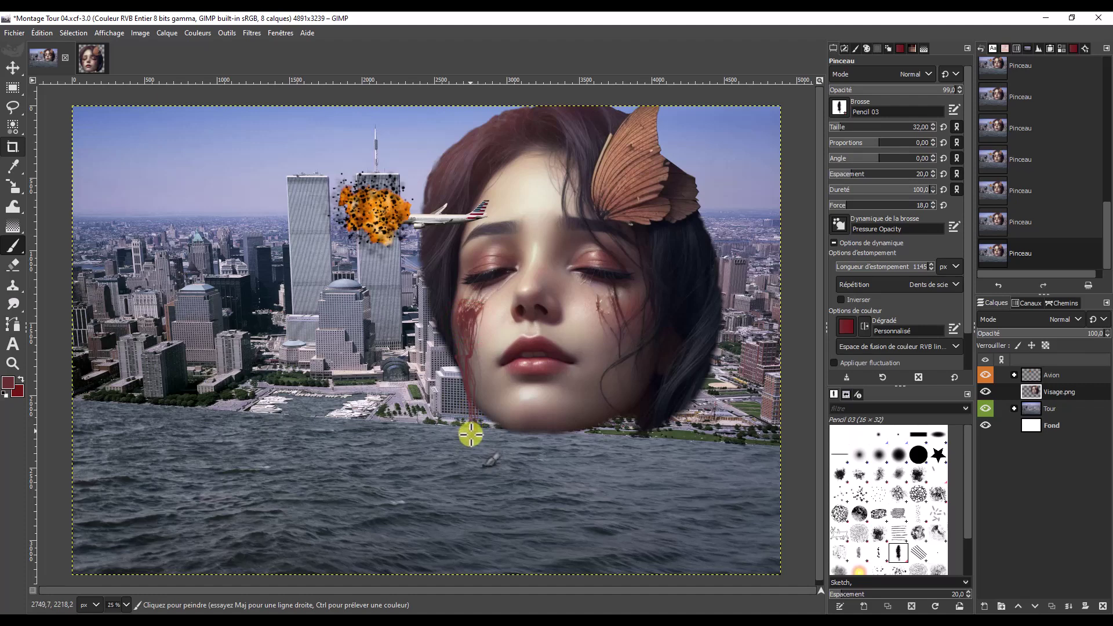
# Step: Extend and thicken the red tears down the cheek to the waterline
pyautogui.moveTo(464, 301); pyautogui.dragTo(479, 355)
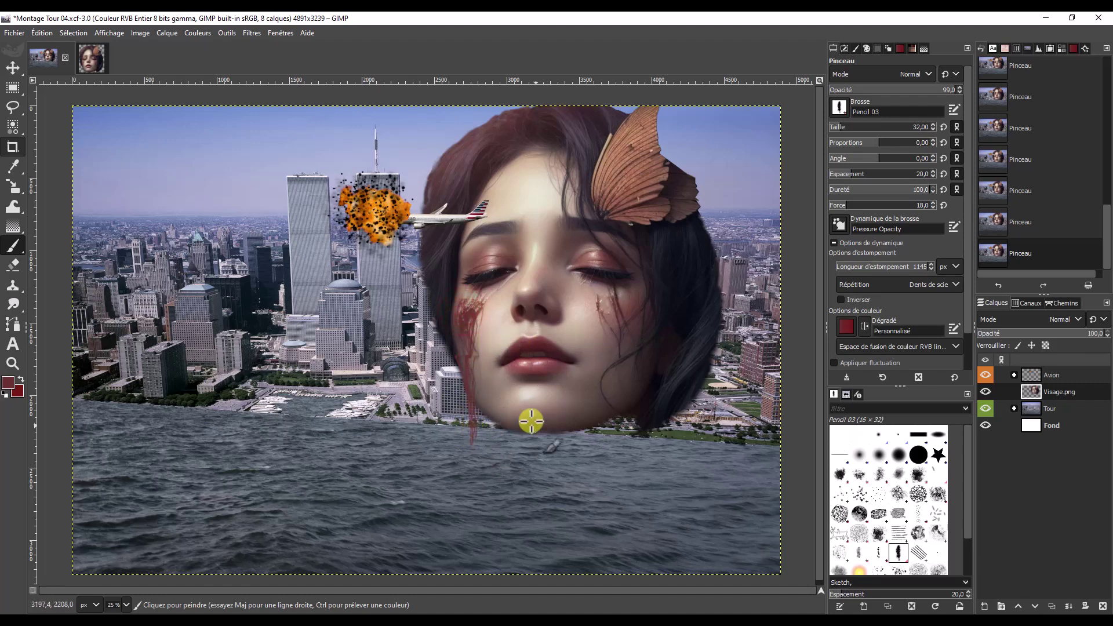
pyautogui.moveTo(472, 335); pyautogui.dragTo(471, 417)
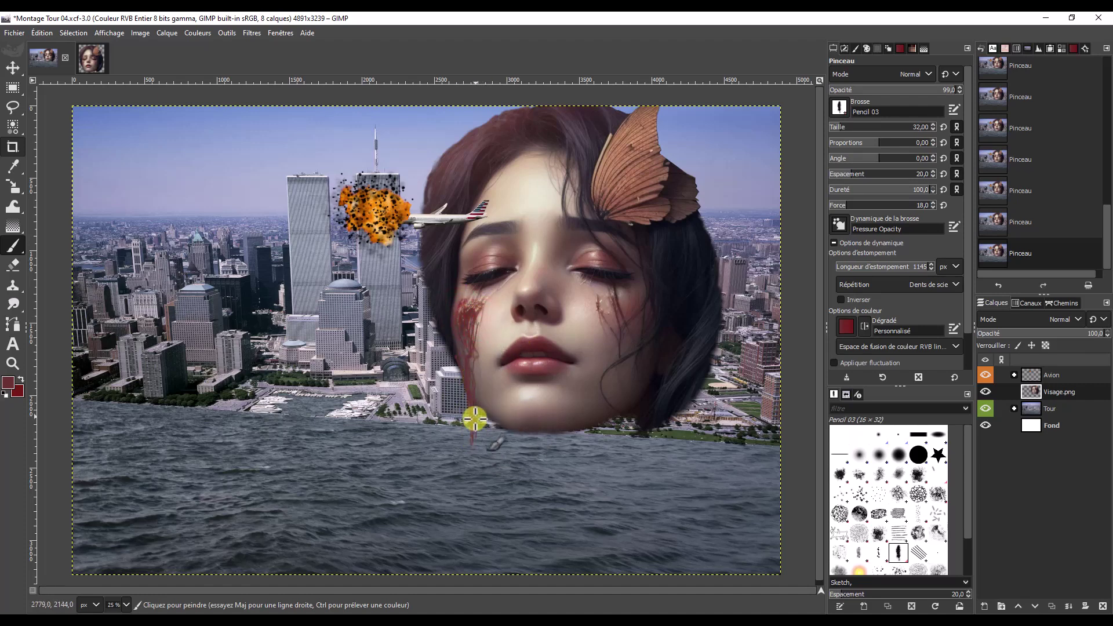
pyautogui.moveTo(474, 327); pyautogui.dragTo(475, 442)
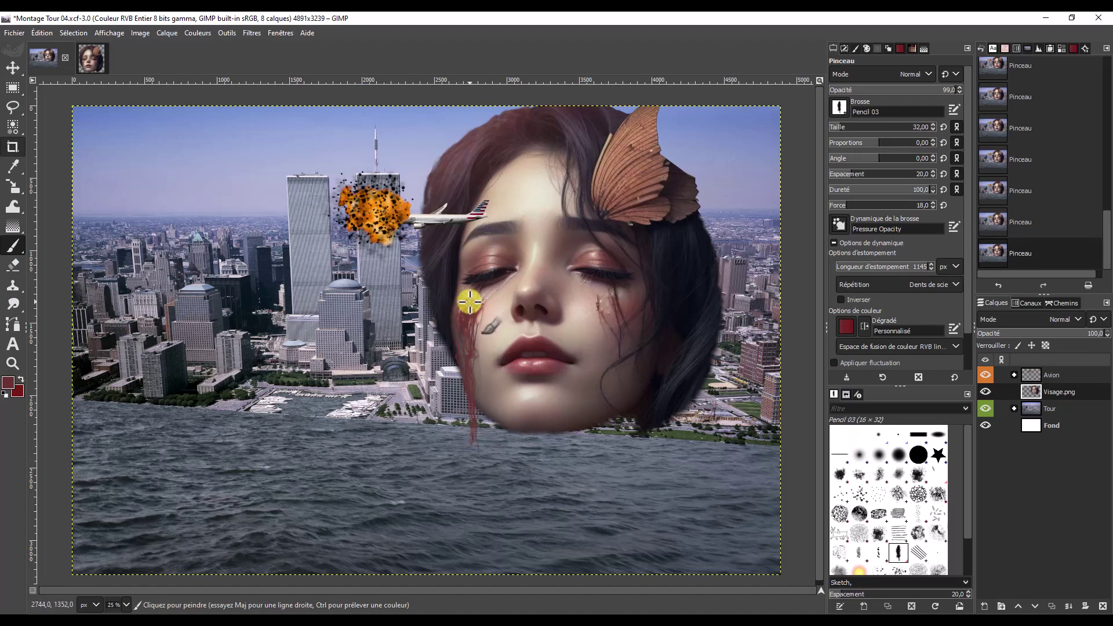
pyautogui.moveTo(468, 307); pyautogui.dragTo(468, 377)
pyautogui.moveTo(472, 328); pyautogui.dragTo(471, 438)
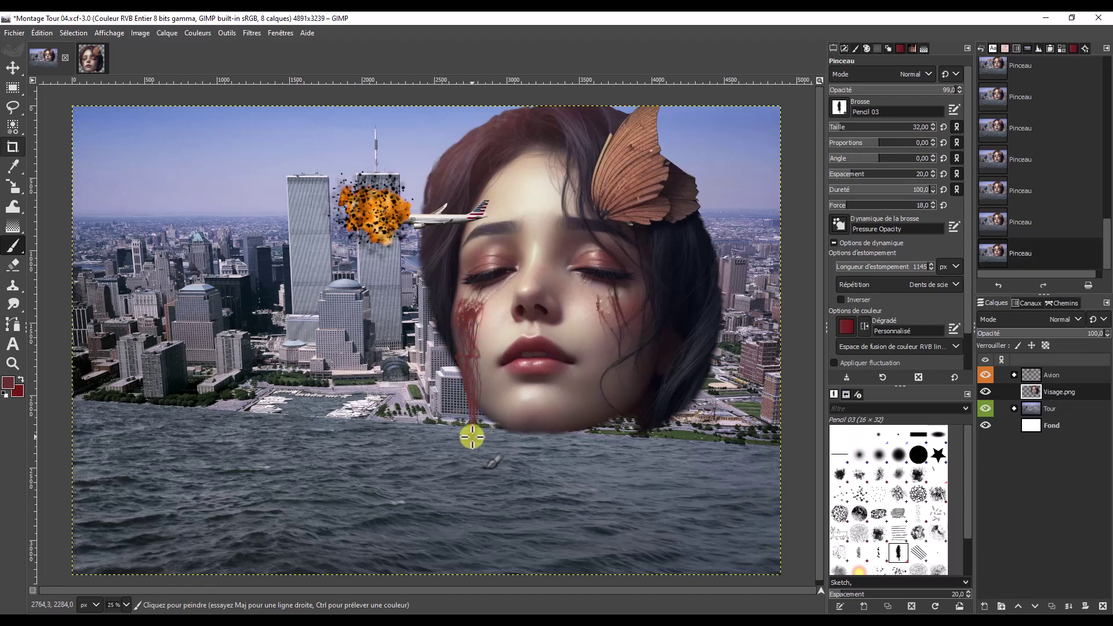
pyautogui.moveTo(472, 440); pyautogui.dragTo(474, 445)
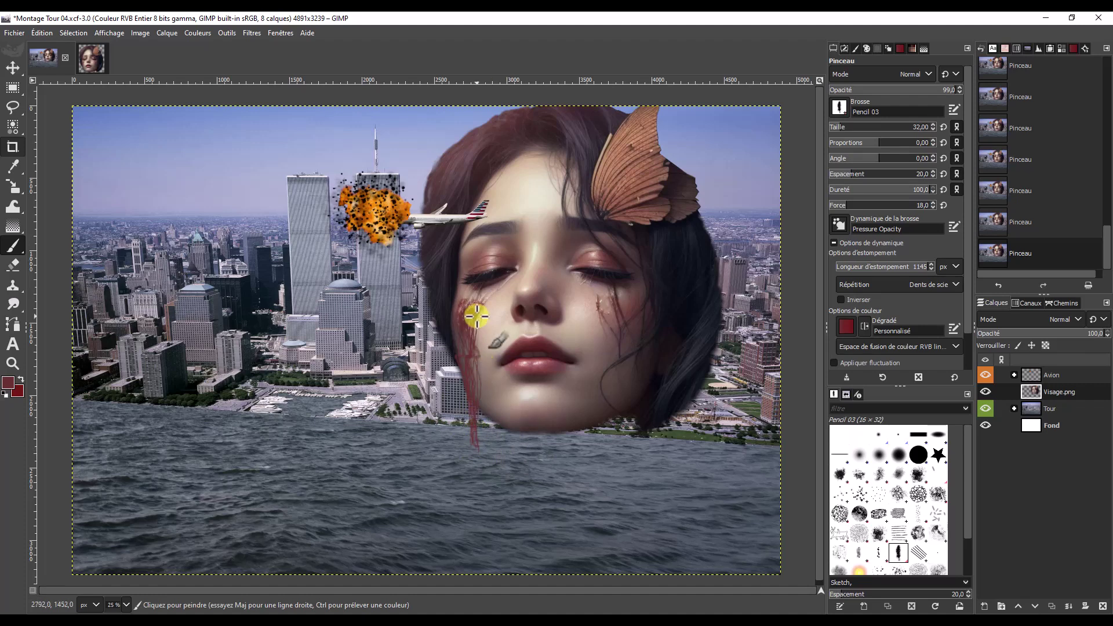
pyautogui.moveTo(477, 311)
pyautogui.mouseDown()
pyautogui.moveTo(467, 378)
pyautogui.moveTo(480, 311)
pyautogui.moveTo(465, 293)
pyautogui.moveTo(483, 310)
pyautogui.moveTo(514, 281)
pyautogui.mouseUp()
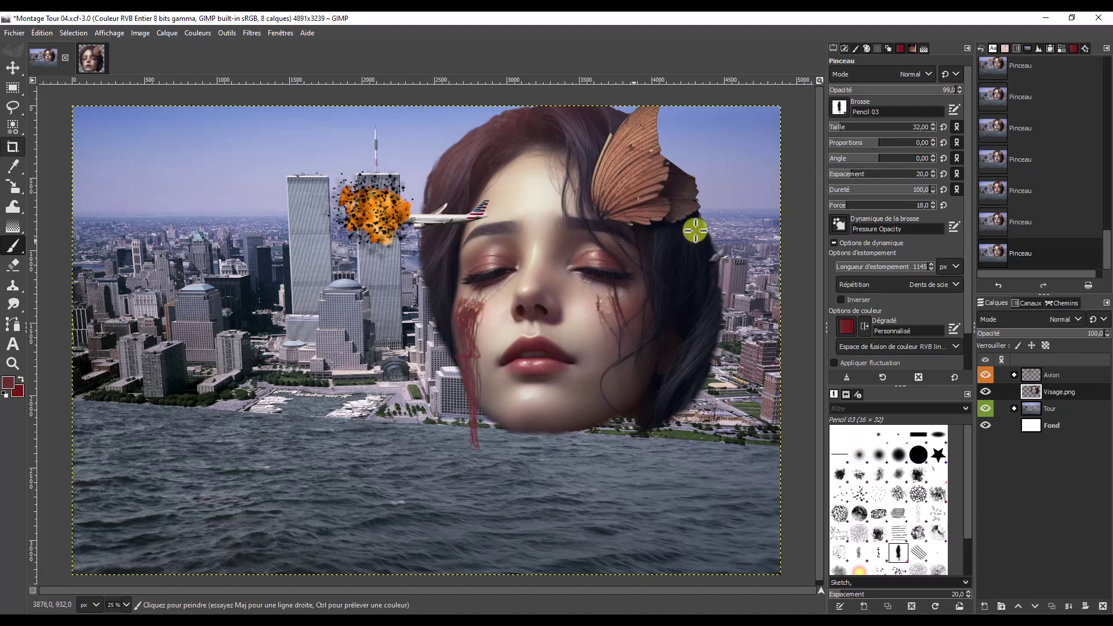
# Step: Tilt the brush angle, undo the last stroke, and shrink the brush to about 27
pyautogui.moveTo(878, 159); pyautogui.dragTo(895, 158)
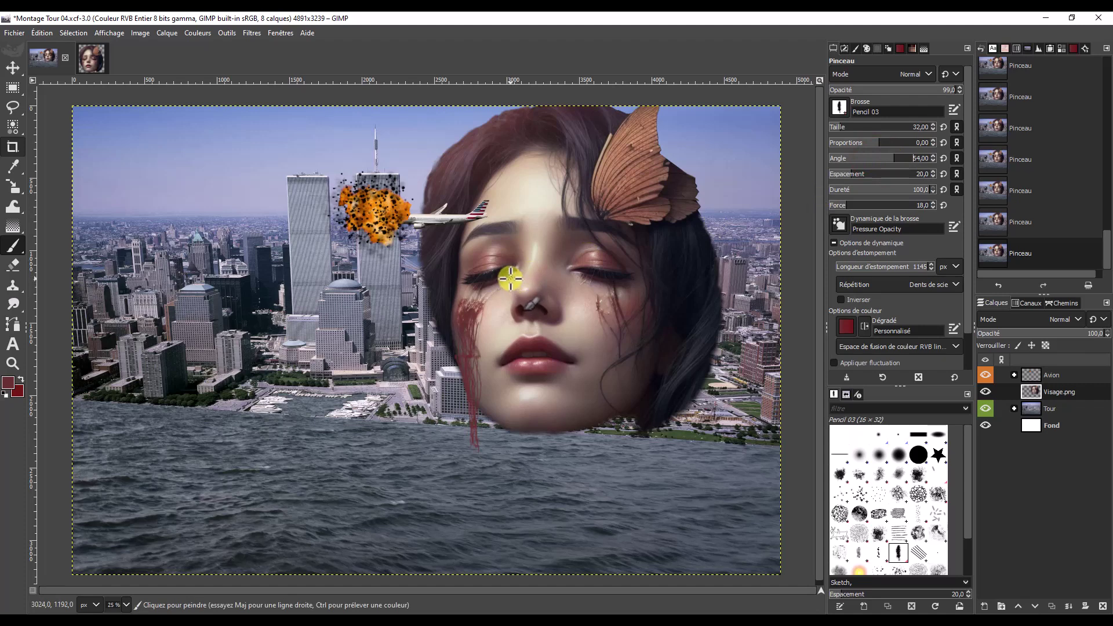
pyautogui.click(893, 127)
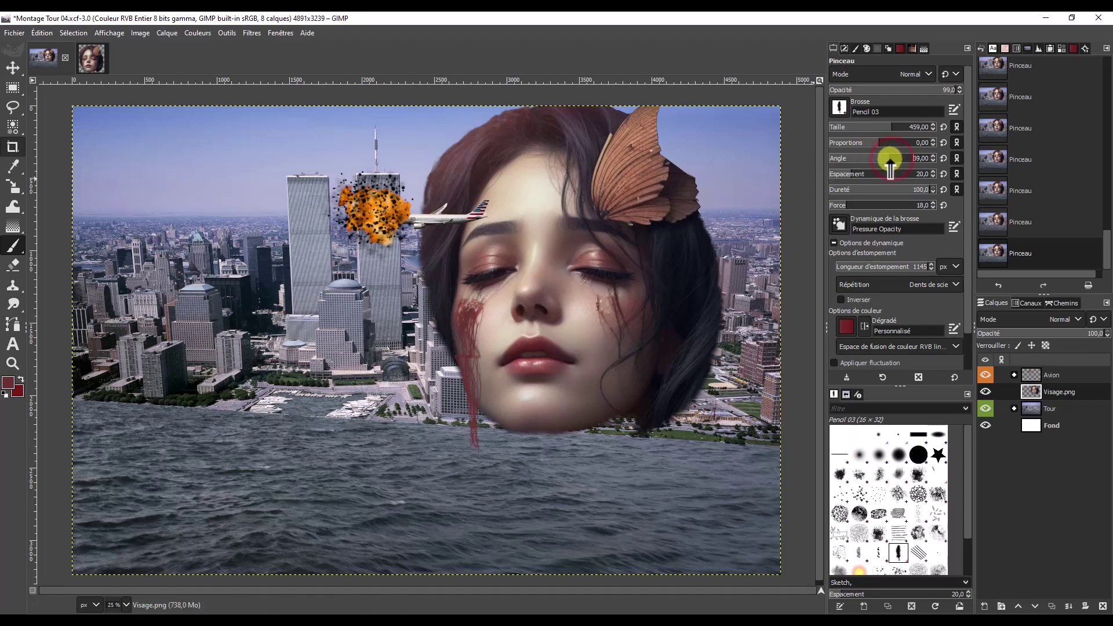
pyautogui.scroll(2, 891, 158)
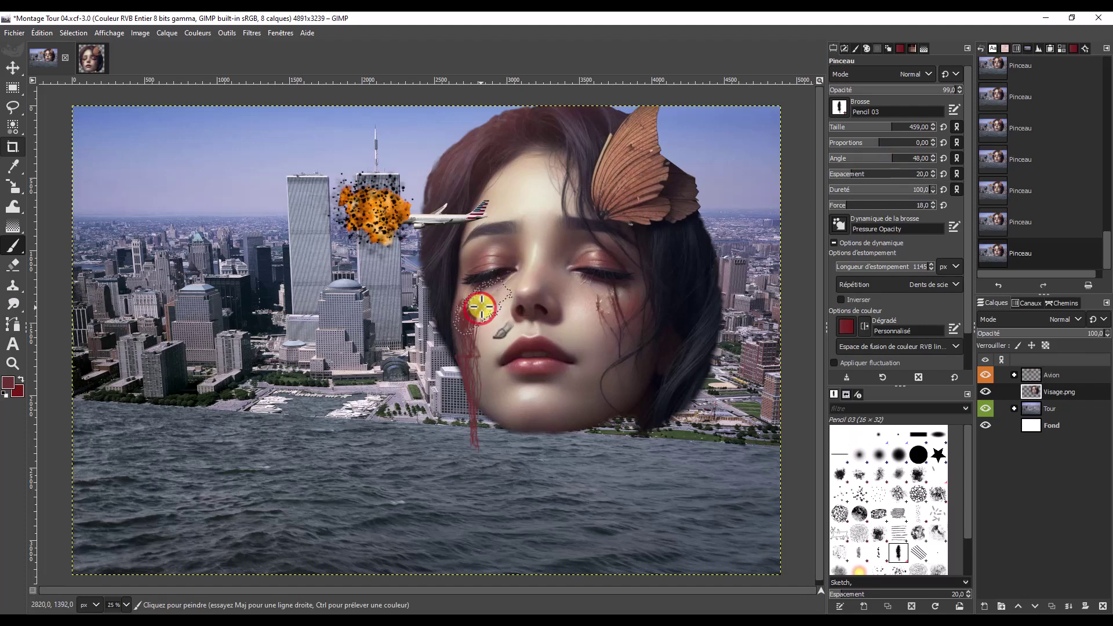
pyautogui.hotkey('ctrl', 'z')
pyautogui.hotkey('ctrl', 'z')
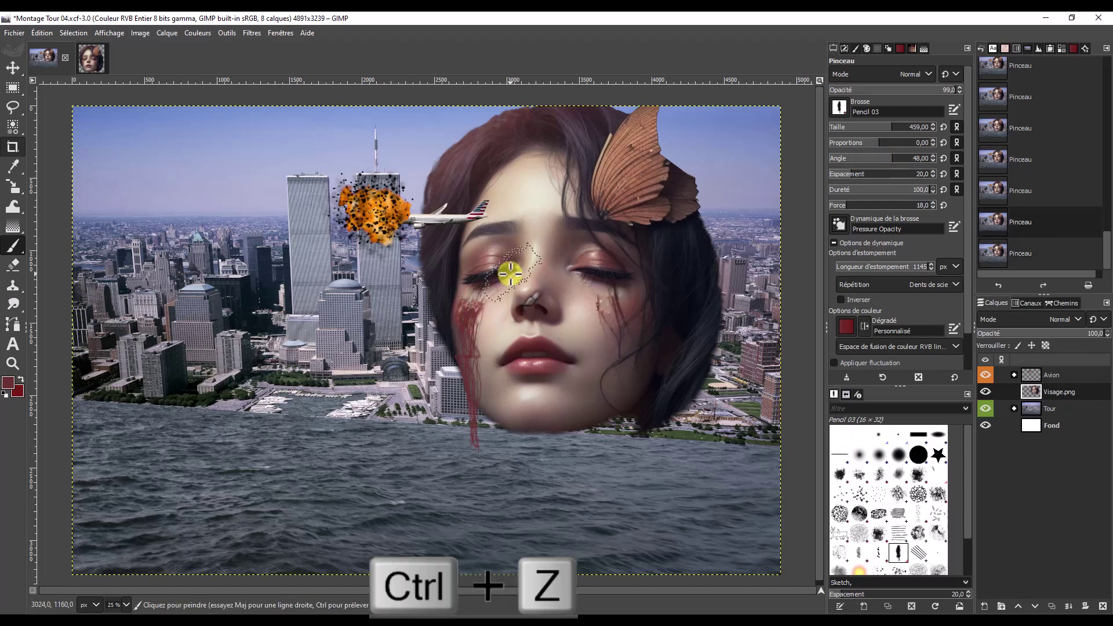
pyautogui.click(838, 123)
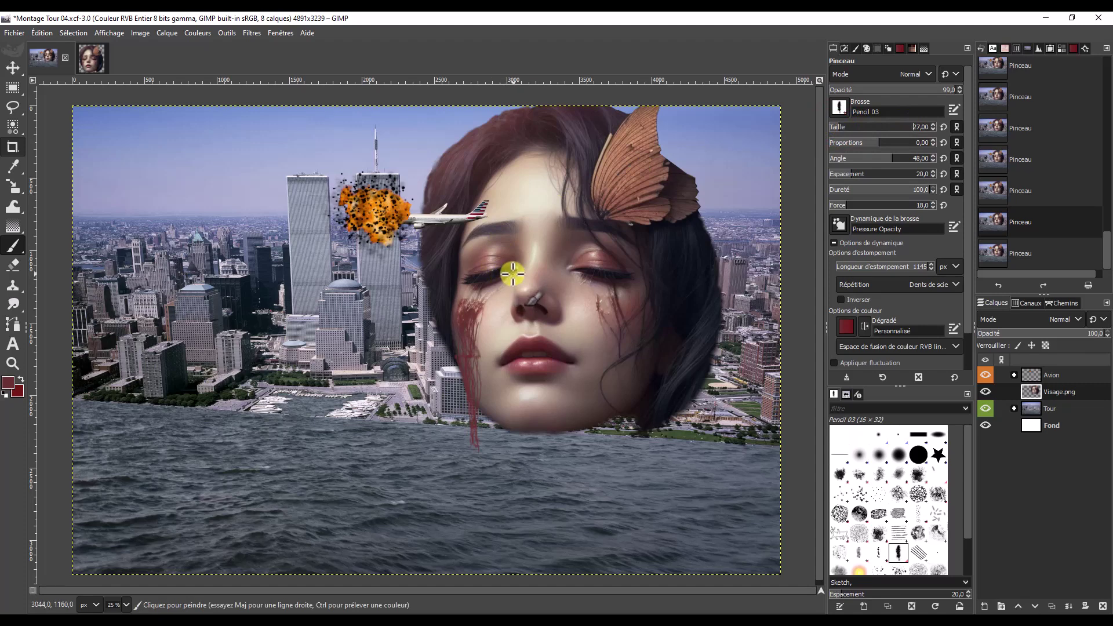
pyautogui.keyDown('ctrl'); pyautogui.scroll(1, 506, 276); pyautogui.keyUp('ctrl')
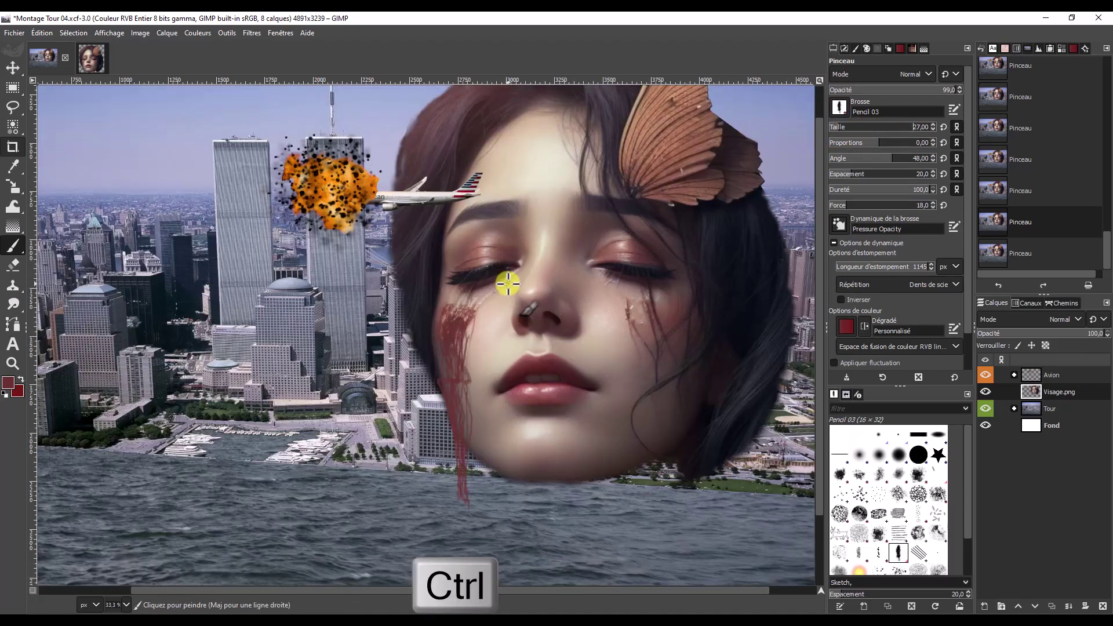
# Step: Paint thin red tear streaks from below the left eye toward the cheek
pyautogui.keyDown('ctrl'); pyautogui.scroll(1, 507, 281); pyautogui.keyUp('ctrl')
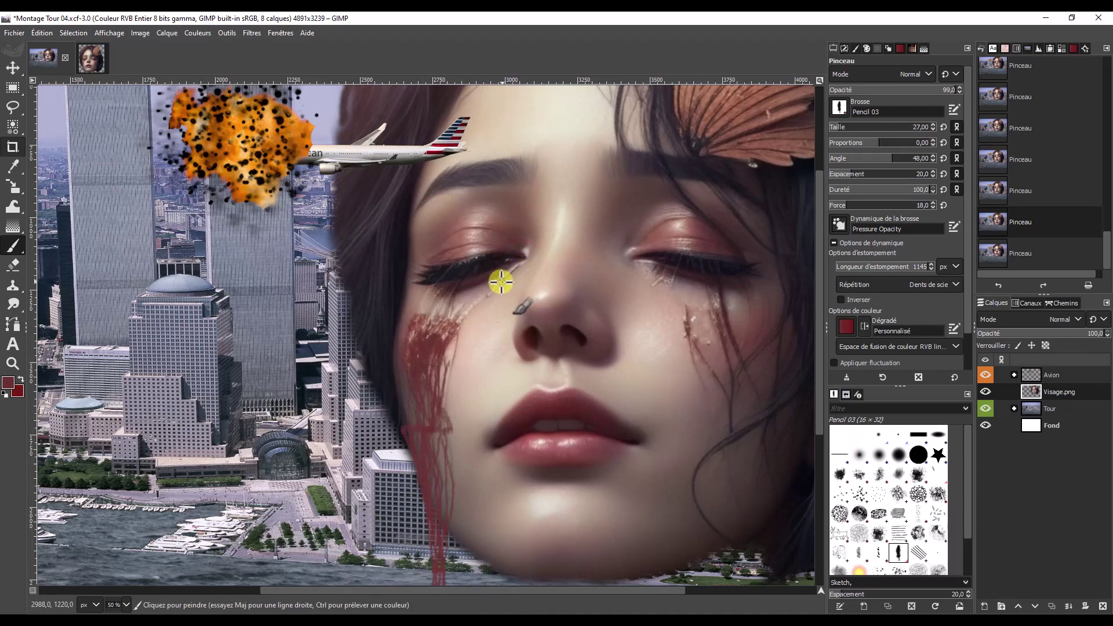
pyautogui.moveTo(492, 292); pyautogui.dragTo(485, 313)
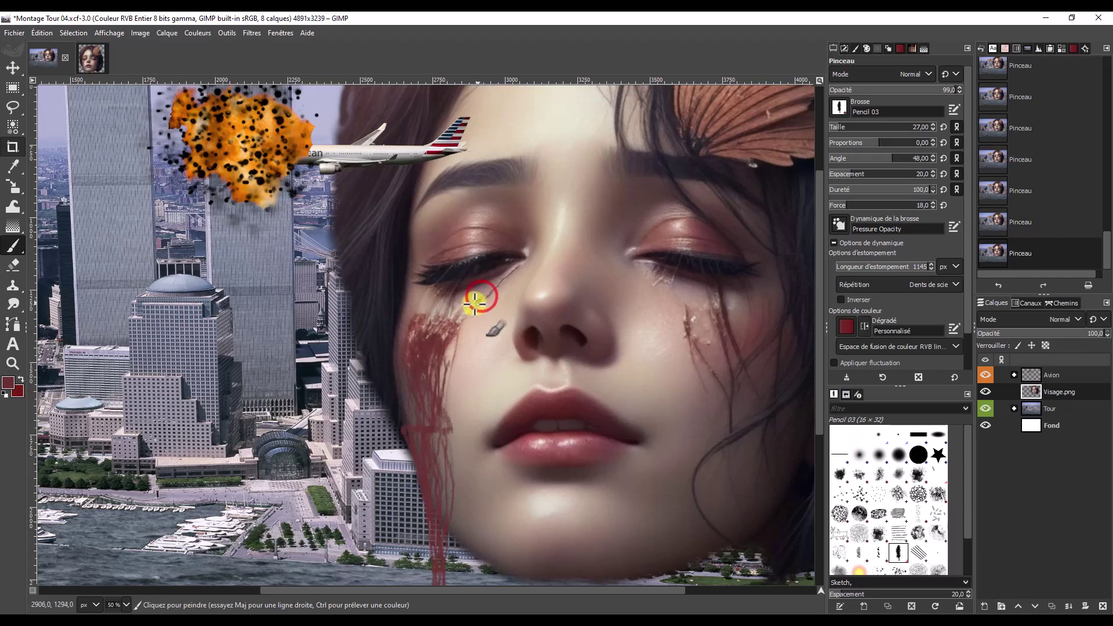
pyautogui.moveTo(465, 304); pyautogui.dragTo(457, 328)
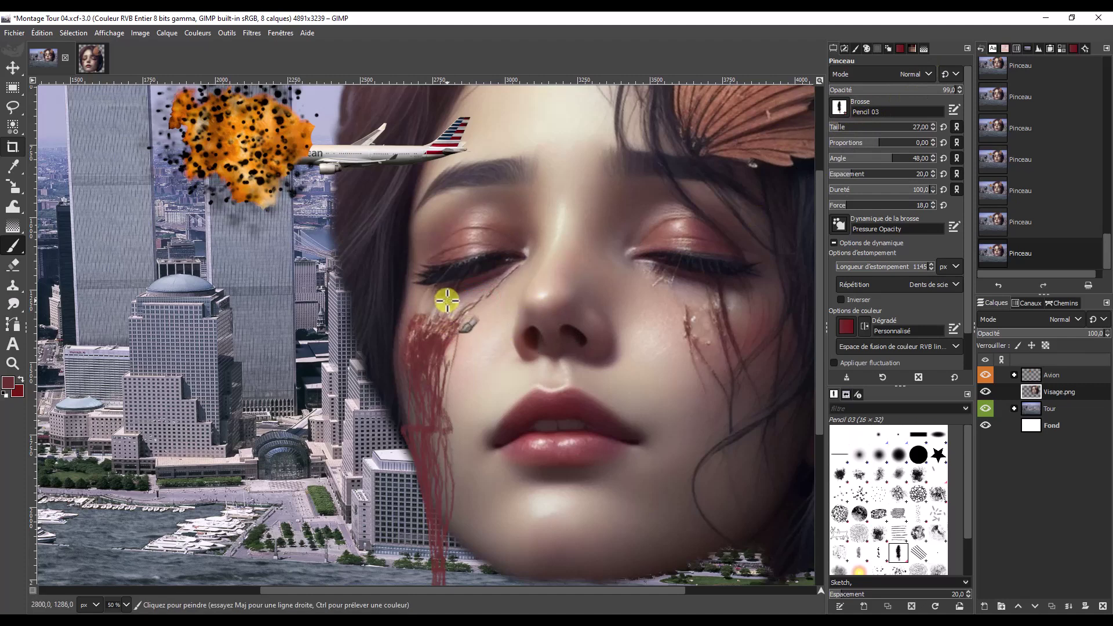
pyautogui.scroll(1, 460, 322)
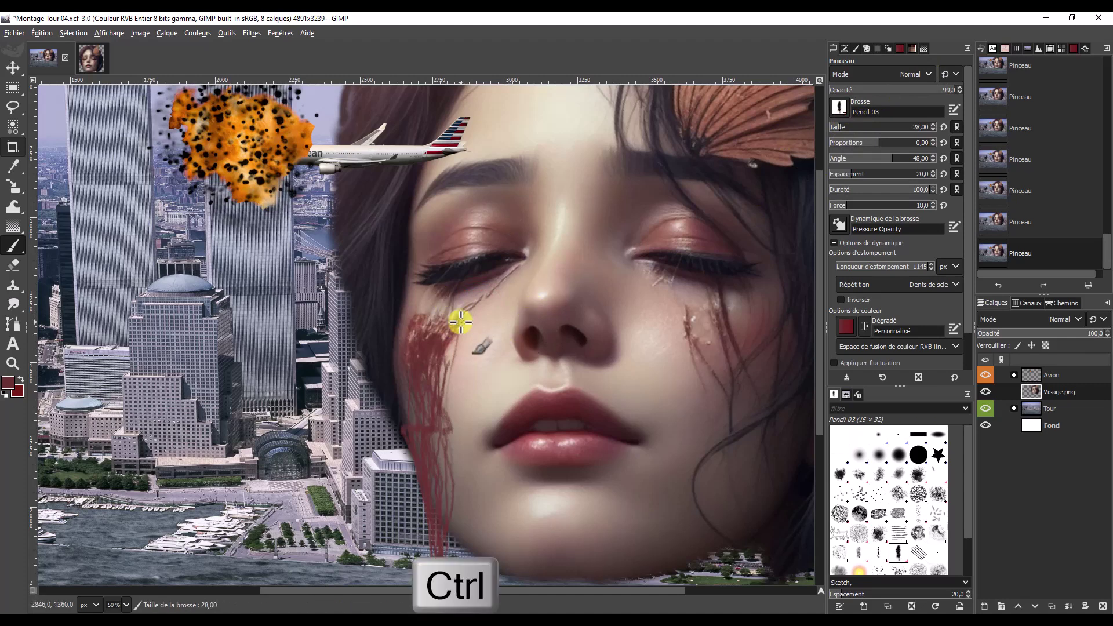
pyautogui.keyDown('ctrl'); pyautogui.scroll(-1, 481, 301); pyautogui.keyUp('ctrl')
pyautogui.moveTo(460, 307)
pyautogui.mouseDown()
pyautogui.moveTo(452, 331)
pyautogui.moveTo(478, 285)
pyautogui.moveTo(459, 306)
pyautogui.moveTo(490, 281)
pyautogui.moveTo(529, 291)
pyautogui.moveTo(510, 269)
pyautogui.moveTo(449, 318)
pyautogui.mouseUp()
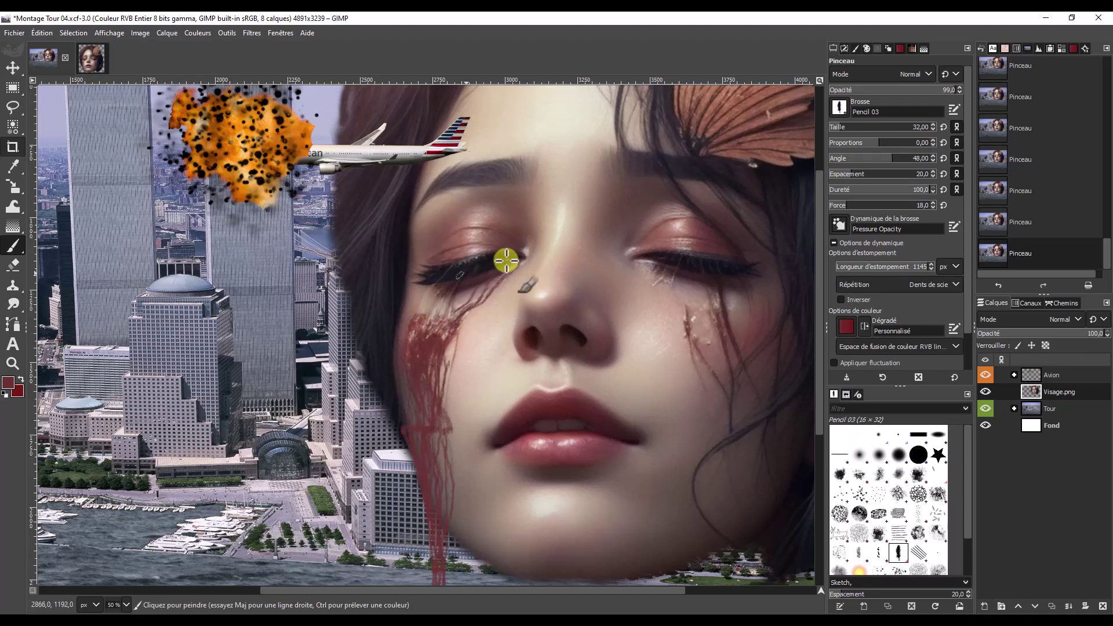
# Step: At brush angle 25, paint a long tear from the eye and dab the blood streak
pyautogui.click(886, 154)
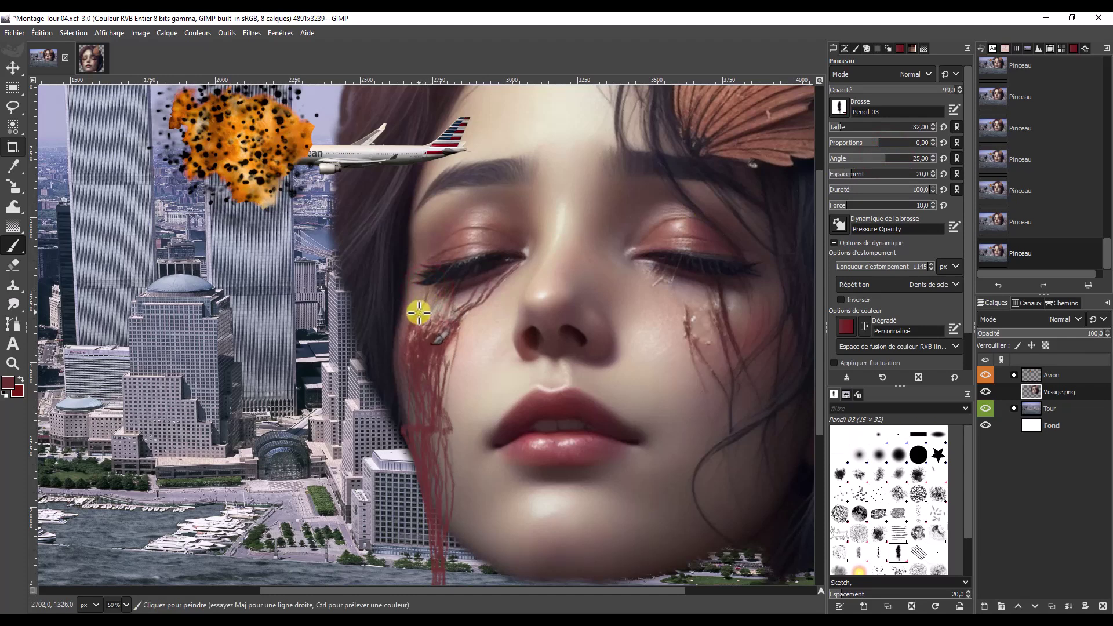
pyautogui.moveTo(421, 316)
pyautogui.mouseDown()
pyautogui.moveTo(445, 296)
pyautogui.moveTo(458, 303)
pyautogui.moveTo(445, 316)
pyautogui.moveTo(455, 372)
pyautogui.moveTo(436, 397)
pyautogui.moveTo(456, 379)
pyautogui.moveTo(413, 418)
pyautogui.moveTo(445, 365)
pyautogui.moveTo(434, 443)
pyautogui.moveTo(435, 381)
pyautogui.moveTo(447, 510)
pyautogui.moveTo(412, 355)
pyautogui.moveTo(447, 524)
pyautogui.moveTo(449, 421)
pyautogui.moveTo(415, 390)
pyautogui.moveTo(435, 455)
pyautogui.moveTo(455, 475)
pyautogui.moveTo(447, 427)
pyautogui.moveTo(452, 511)
pyautogui.mouseUp()
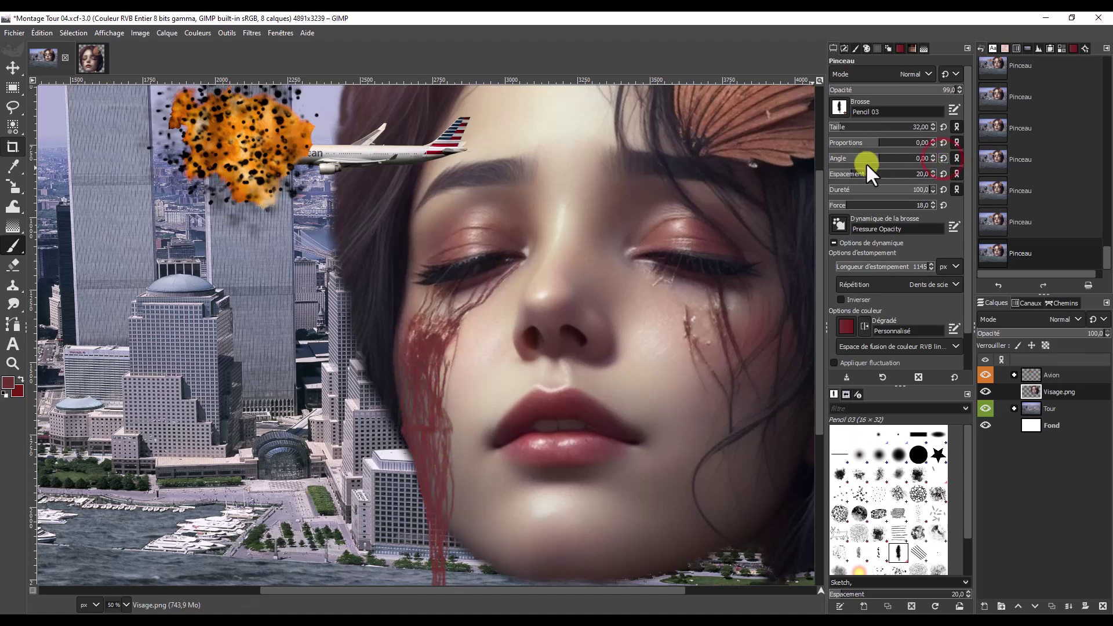
pyautogui.click(432, 446)
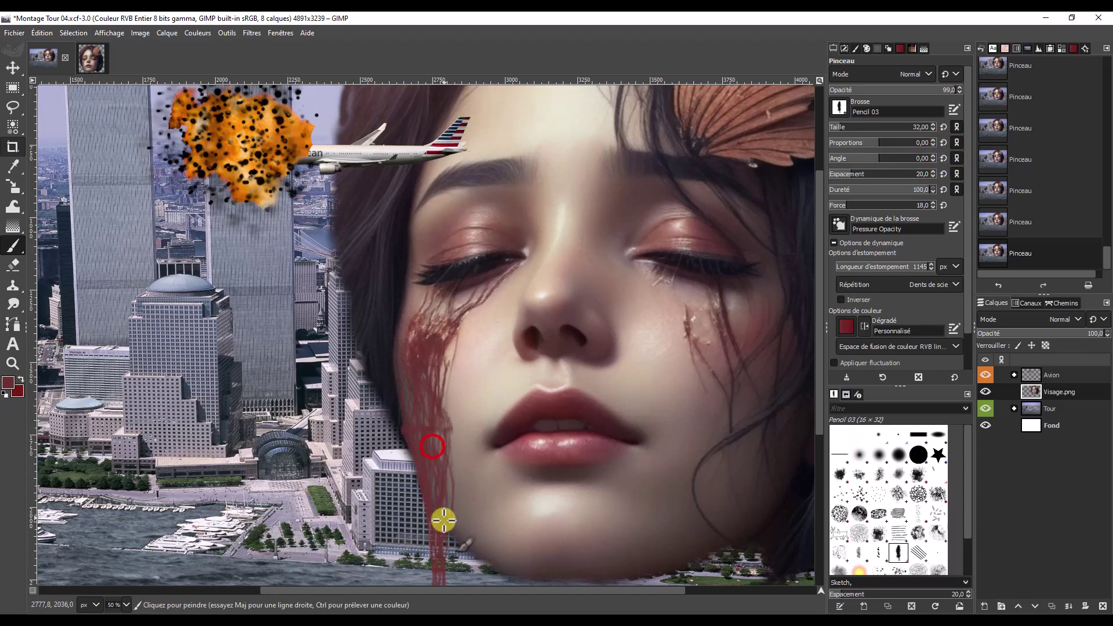
pyautogui.click(419, 397)
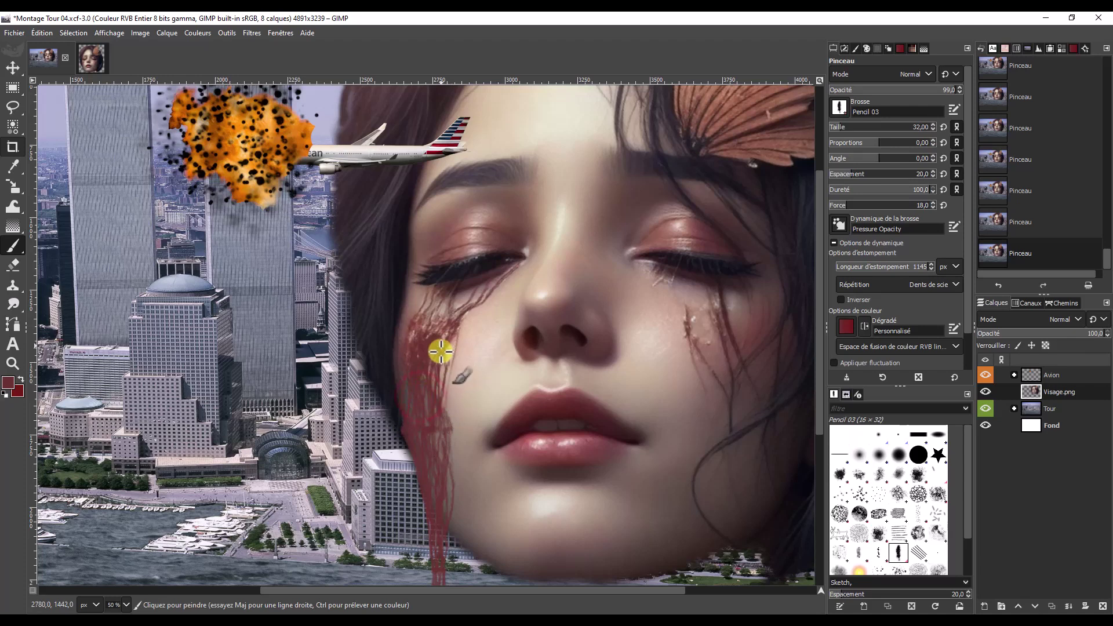
pyautogui.click(435, 440)
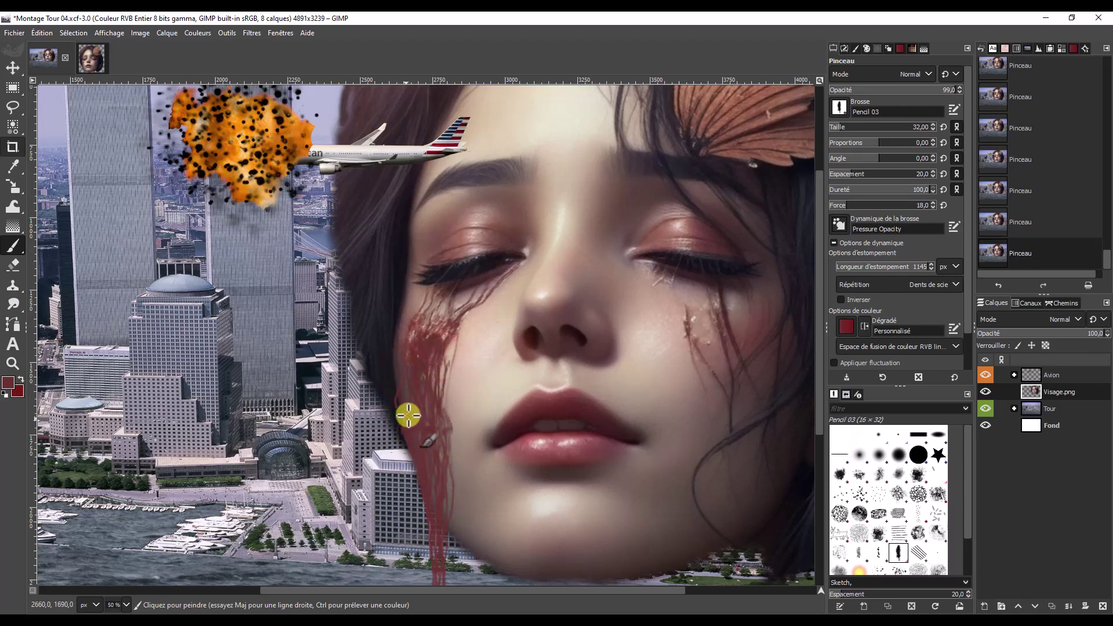
pyautogui.click(412, 393)
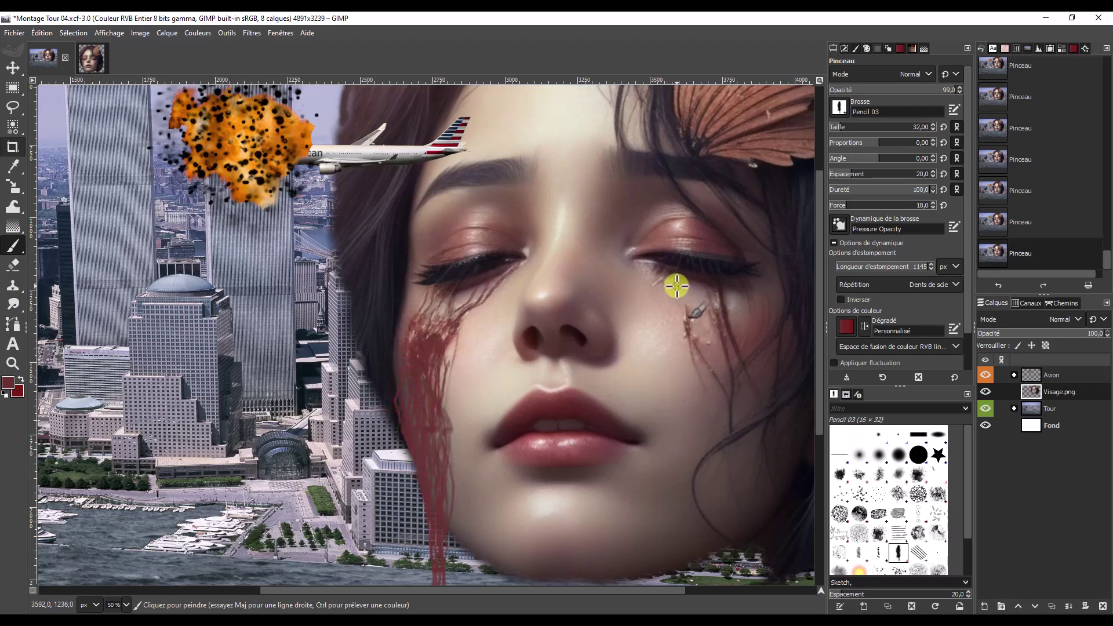
# Step: Set the brush angle to -33 and paint red tear streaks under the right eye
pyautogui.click(871, 153)
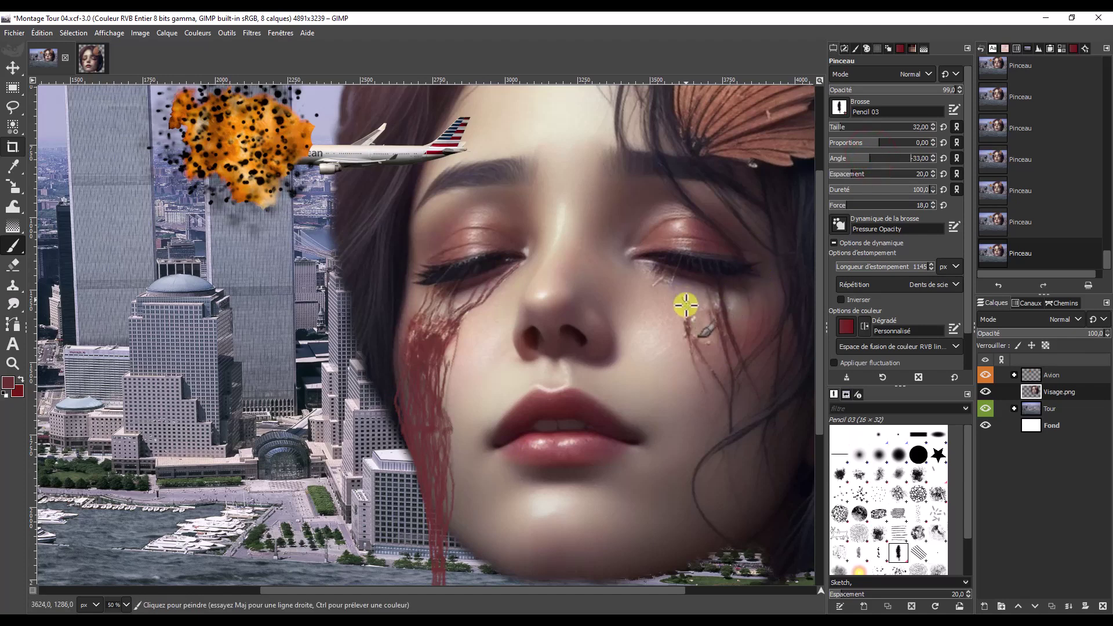
pyautogui.moveTo(676, 282); pyautogui.dragTo(688, 333)
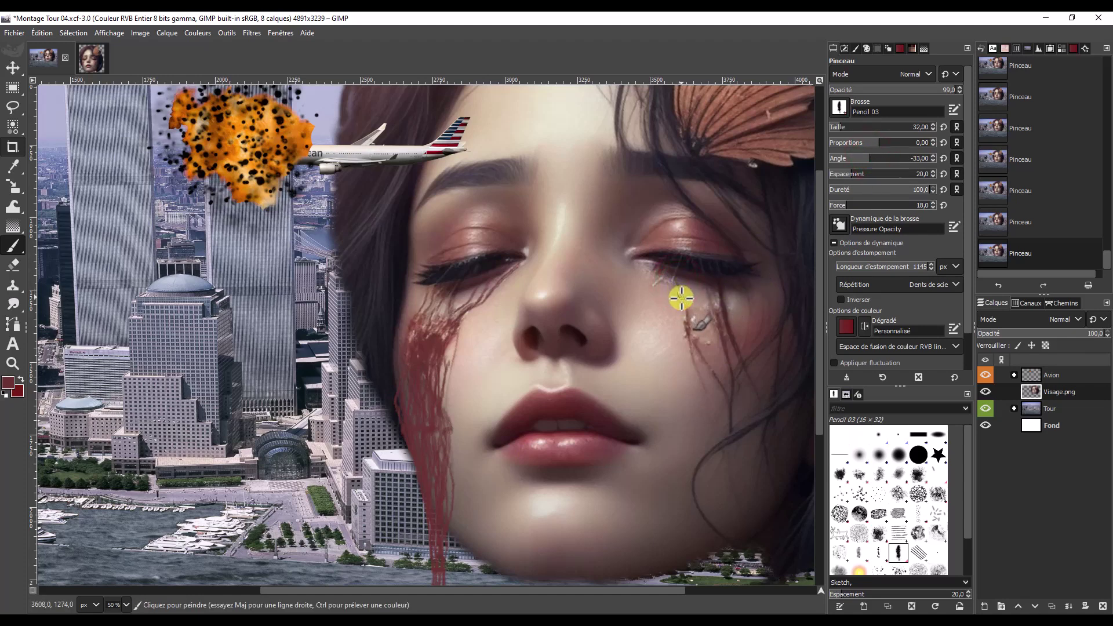
pyautogui.moveTo(705, 286)
pyautogui.mouseDown()
pyautogui.moveTo(715, 315)
pyautogui.moveTo(704, 386)
pyautogui.mouseUp()
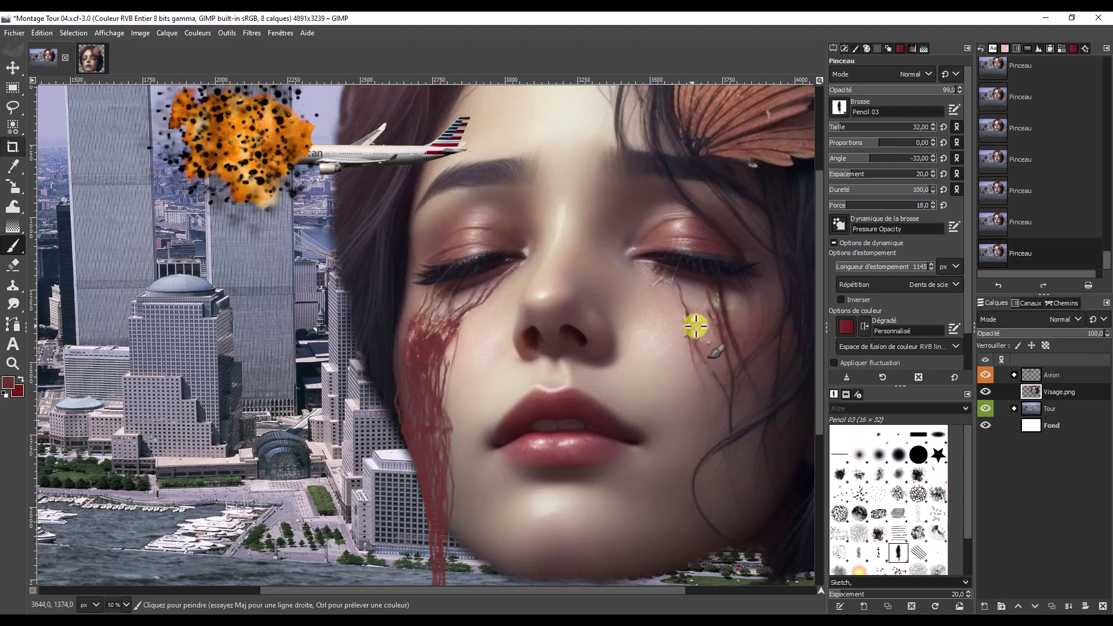
pyautogui.moveTo(715, 299); pyautogui.dragTo(735, 340)
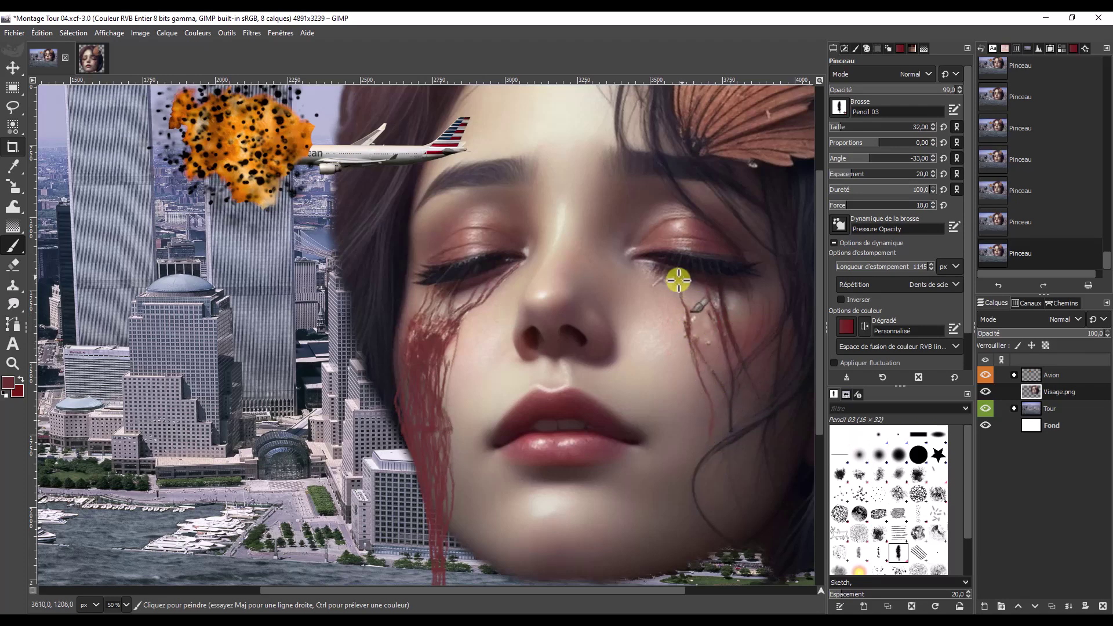
pyautogui.moveTo(682, 280); pyautogui.dragTo(706, 434)
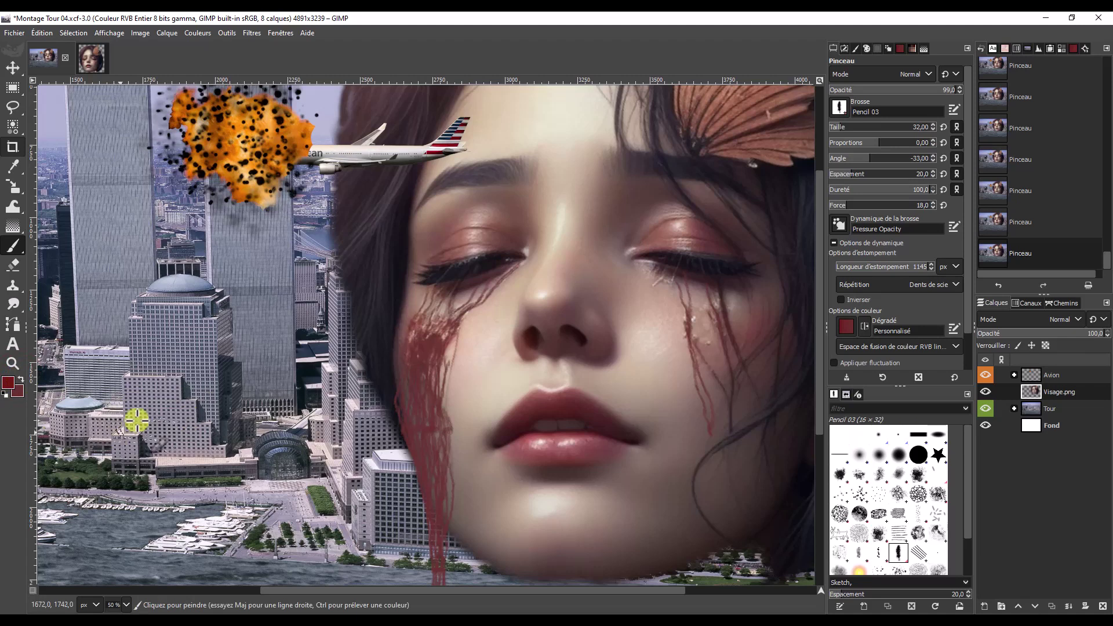
# Step: Add textured red marks along the left cheek's blood streak
pyautogui.moveTo(446, 335); pyautogui.dragTo(426, 392)
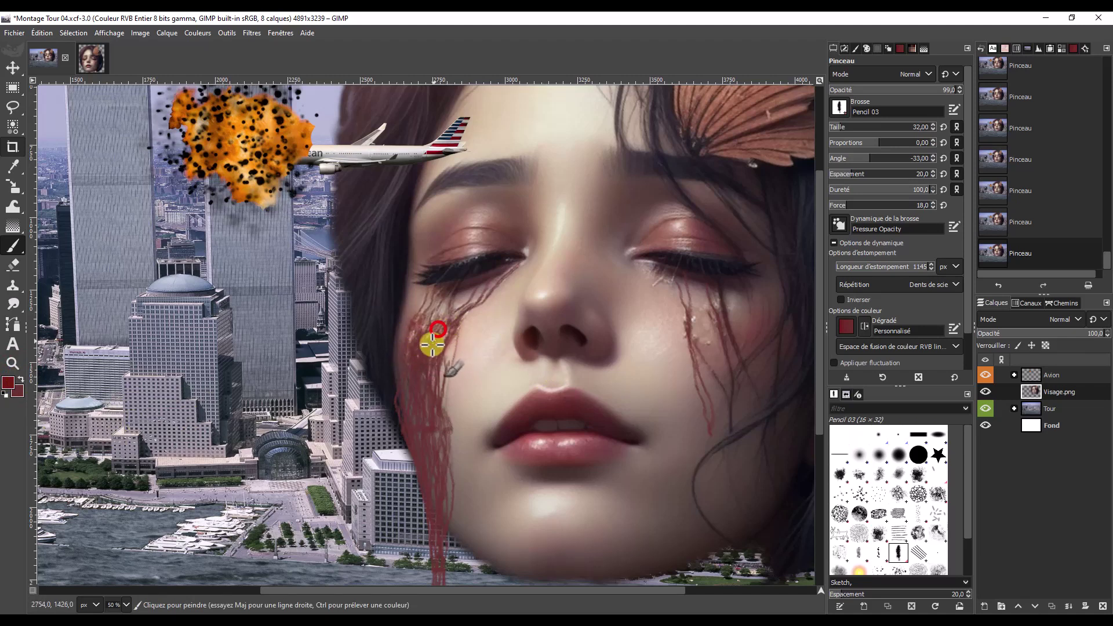
pyautogui.moveTo(408, 417)
pyautogui.mouseDown()
pyautogui.moveTo(432, 419)
pyautogui.moveTo(450, 462)
pyautogui.mouseUp()
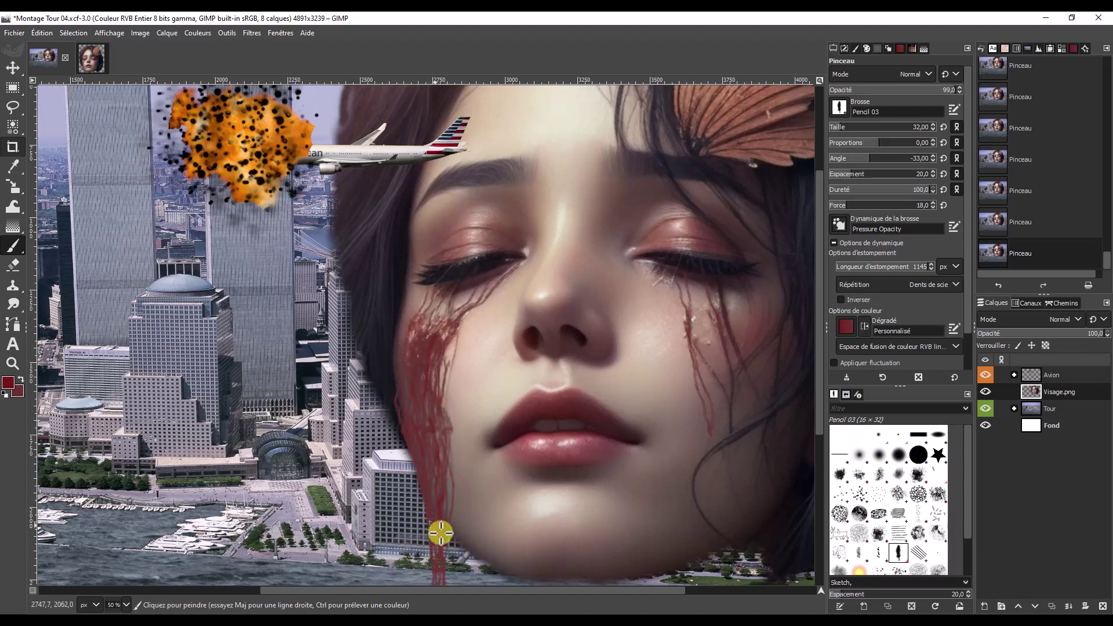
pyautogui.scroll(-2, 820, 444)
pyautogui.scroll(-2, 820, 444)
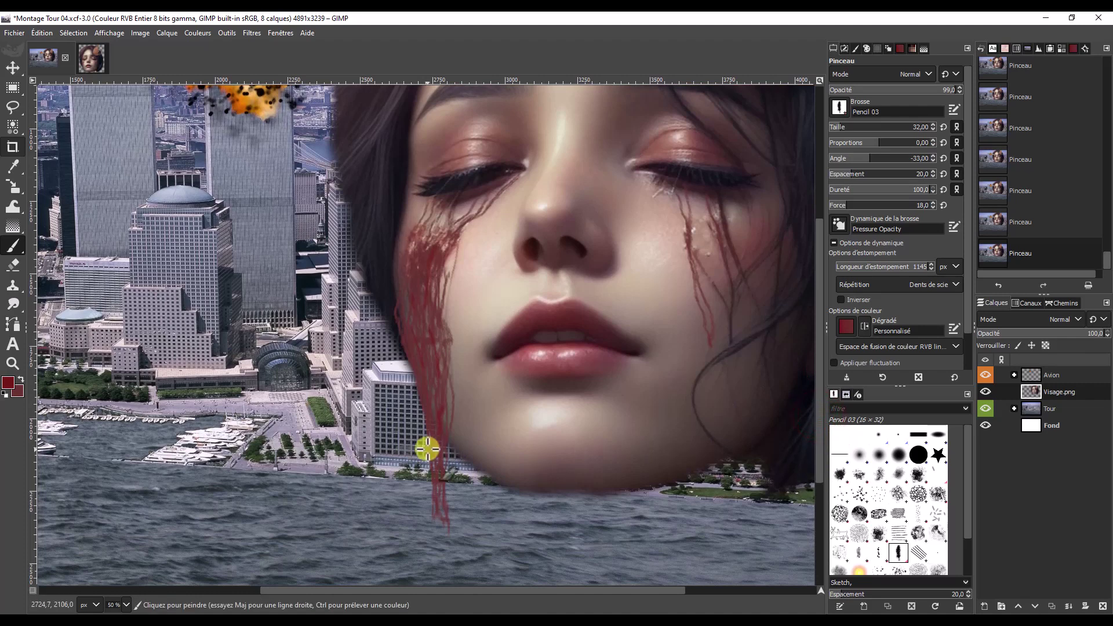
# Step: Extend the left cheek's blood trail down into the water and thicken it
pyautogui.moveTo(436, 394); pyautogui.dragTo(440, 515)
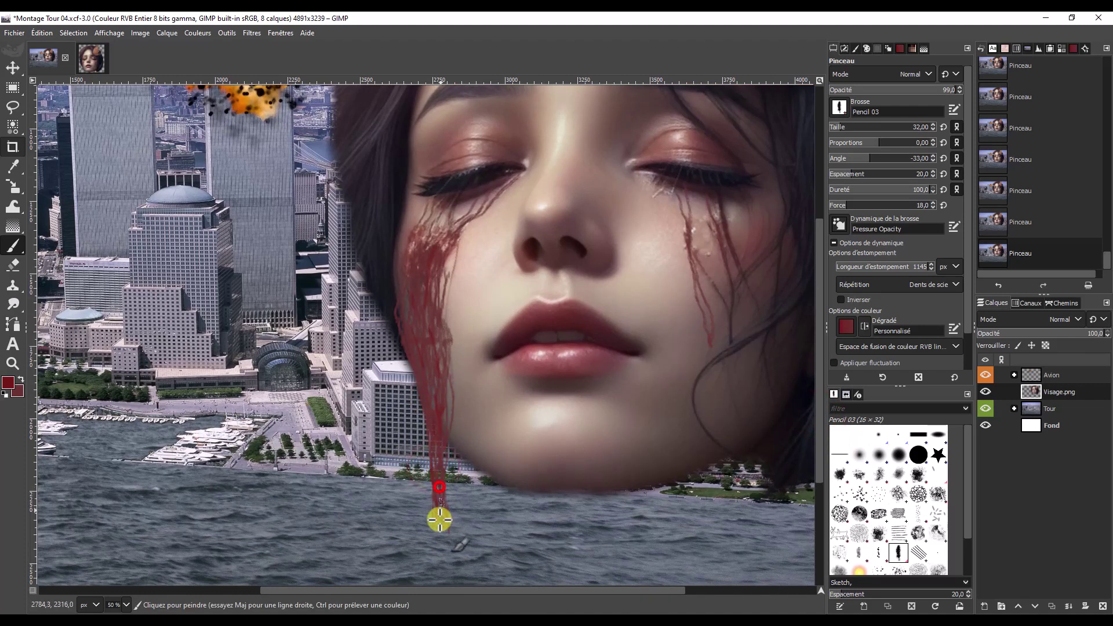
pyautogui.moveTo(440, 514); pyautogui.dragTo(444, 524)
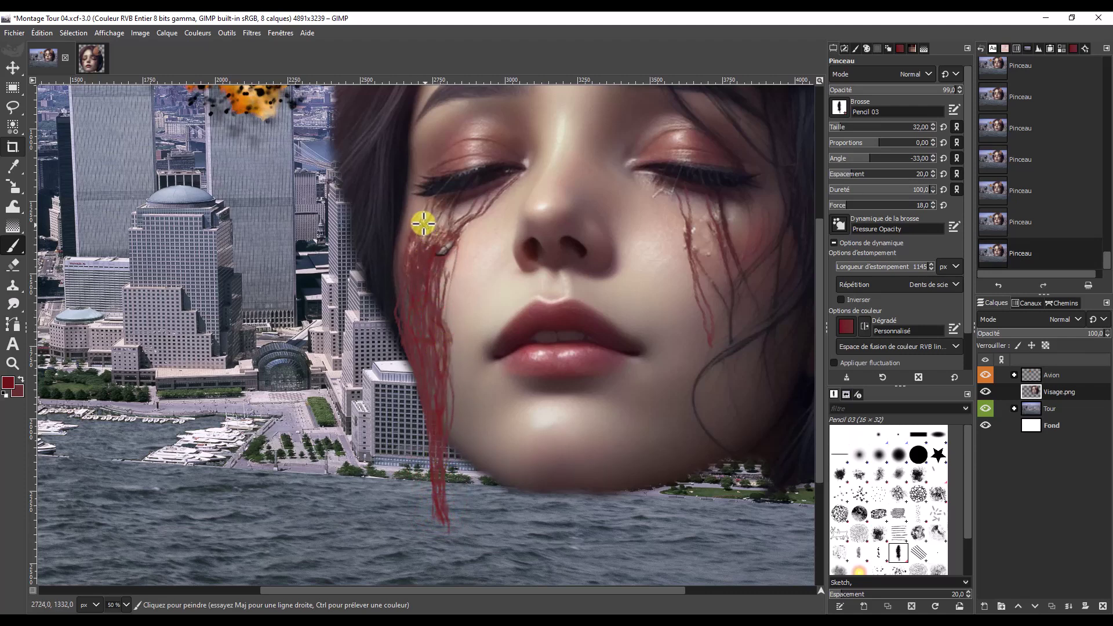
pyautogui.moveTo(420, 229); pyautogui.dragTo(418, 296)
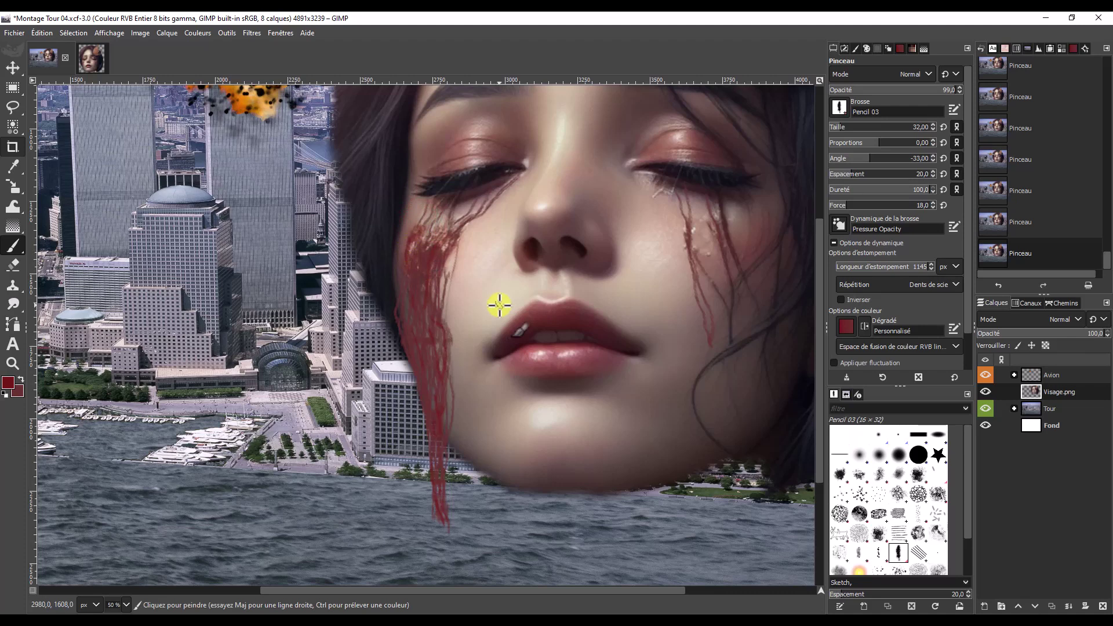
pyautogui.scroll(-2, 580, 317)
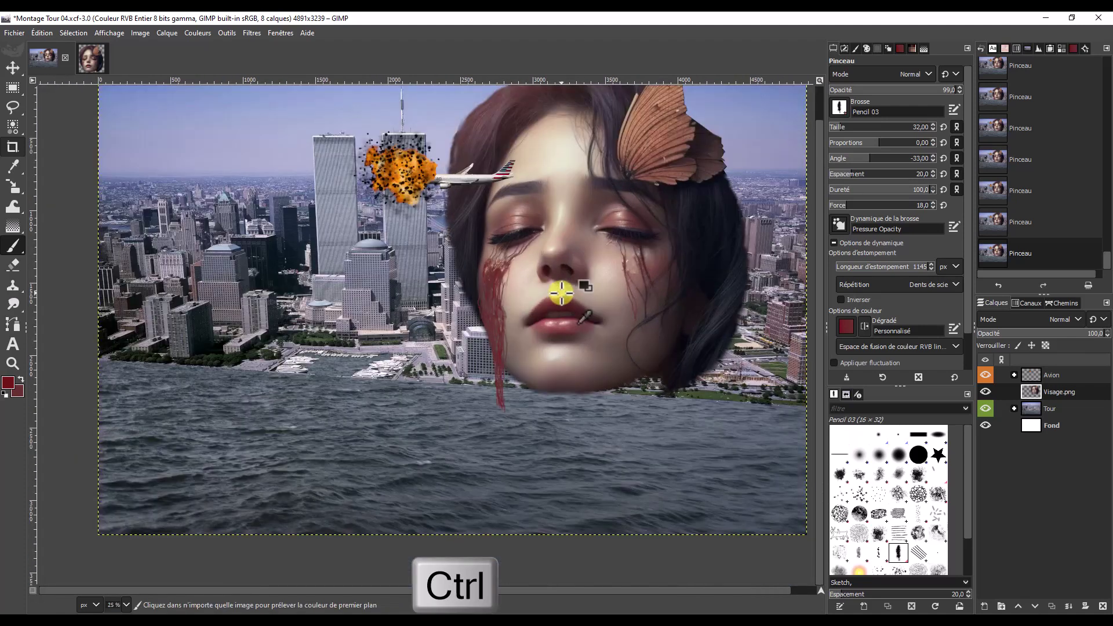
pyautogui.hotkey('ctrl', 'alt', 'c')
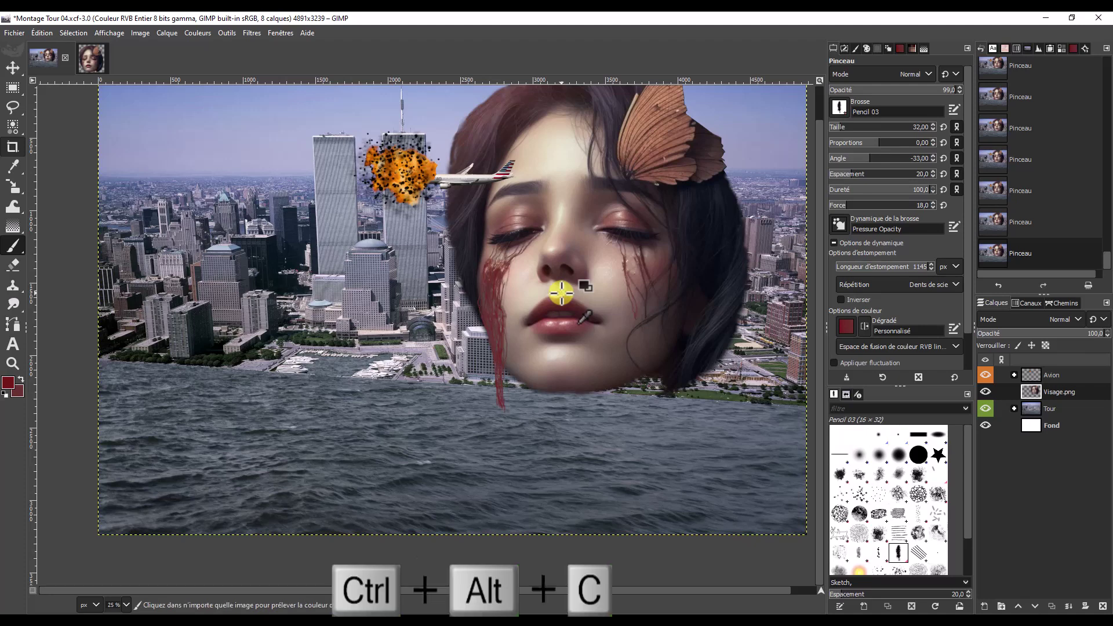
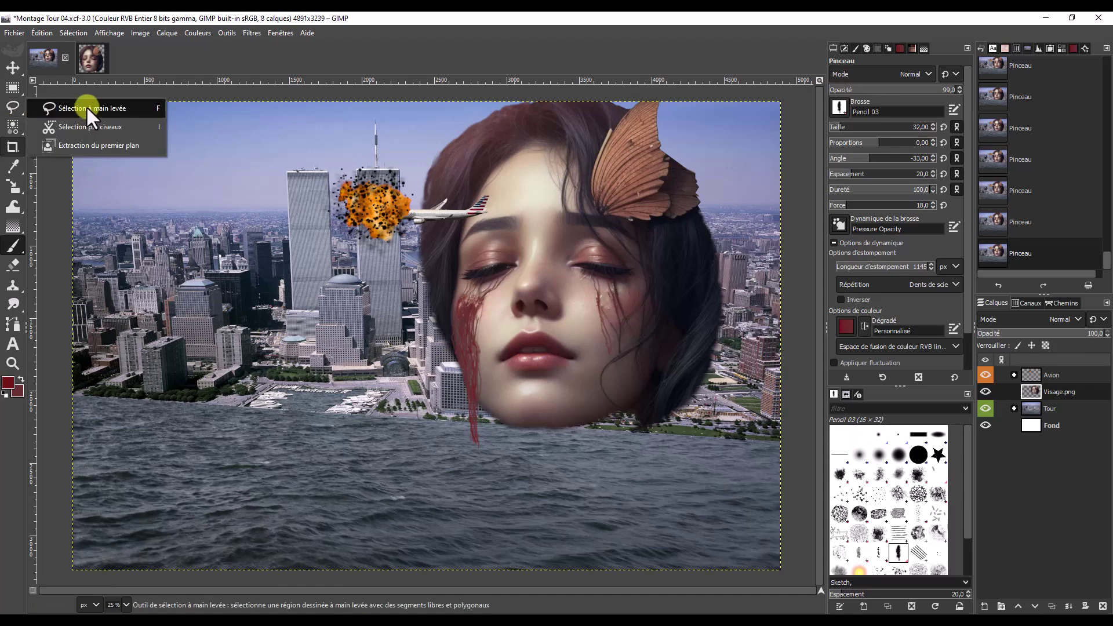
# Step: Outline the red cheek streak with Free Select, then copy and paste it as a floating selection
pyautogui.click(87, 107)
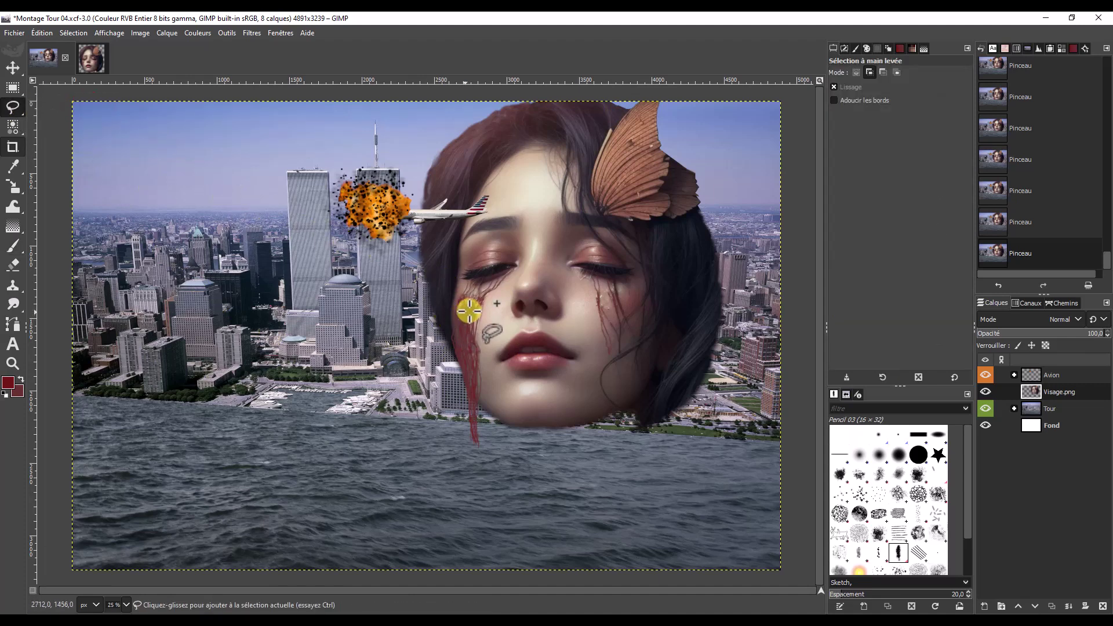
pyautogui.press('ctrl')
pyautogui.press('shift')
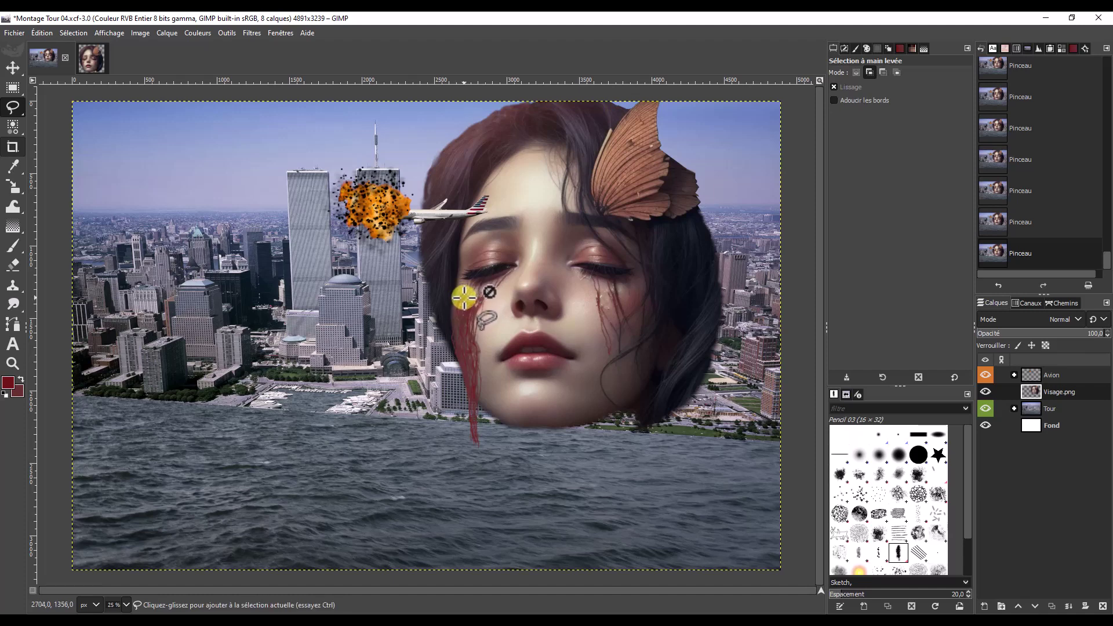
pyautogui.press('ctrl')
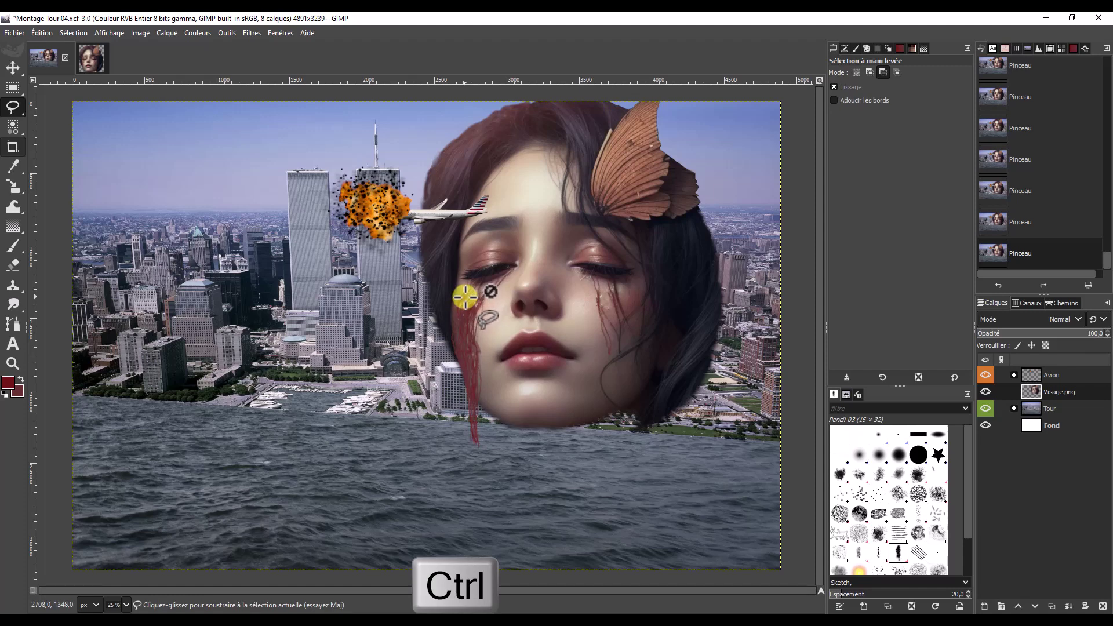
pyautogui.scroll(1, 465, 297)
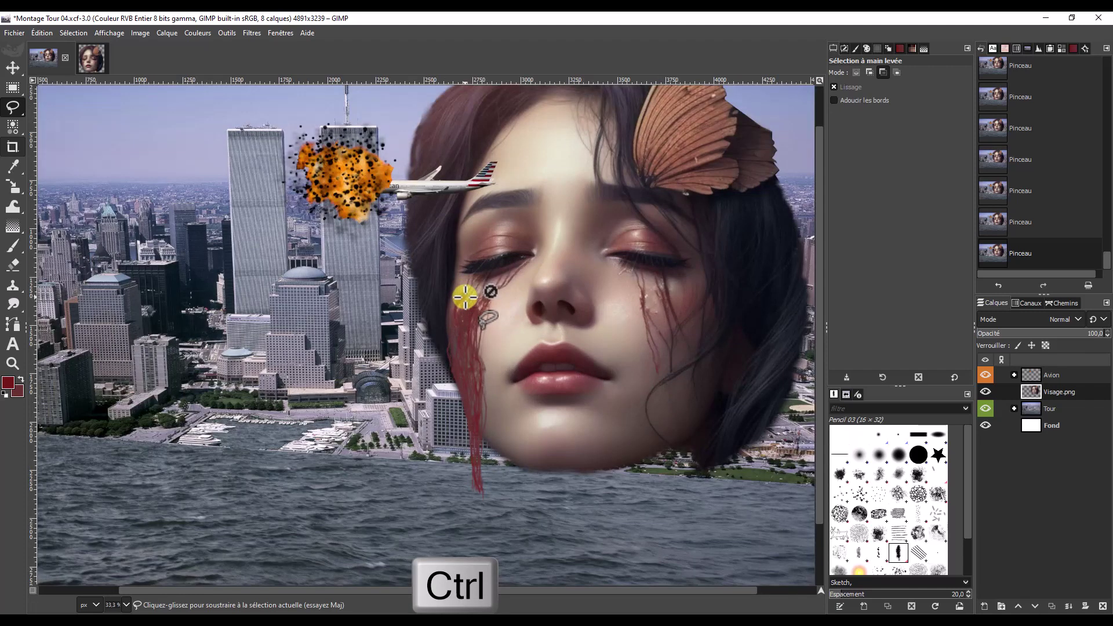
pyautogui.scroll(1, 464, 297)
pyautogui.scroll(-1, 465, 298)
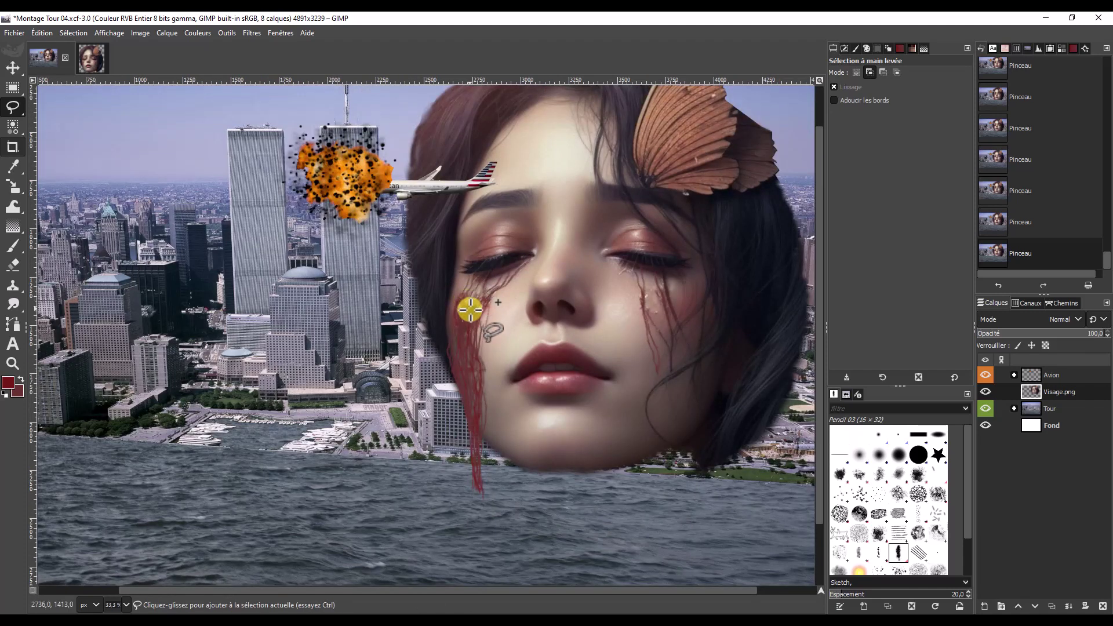
pyautogui.moveTo(462, 294); pyautogui.dragTo(486, 306)
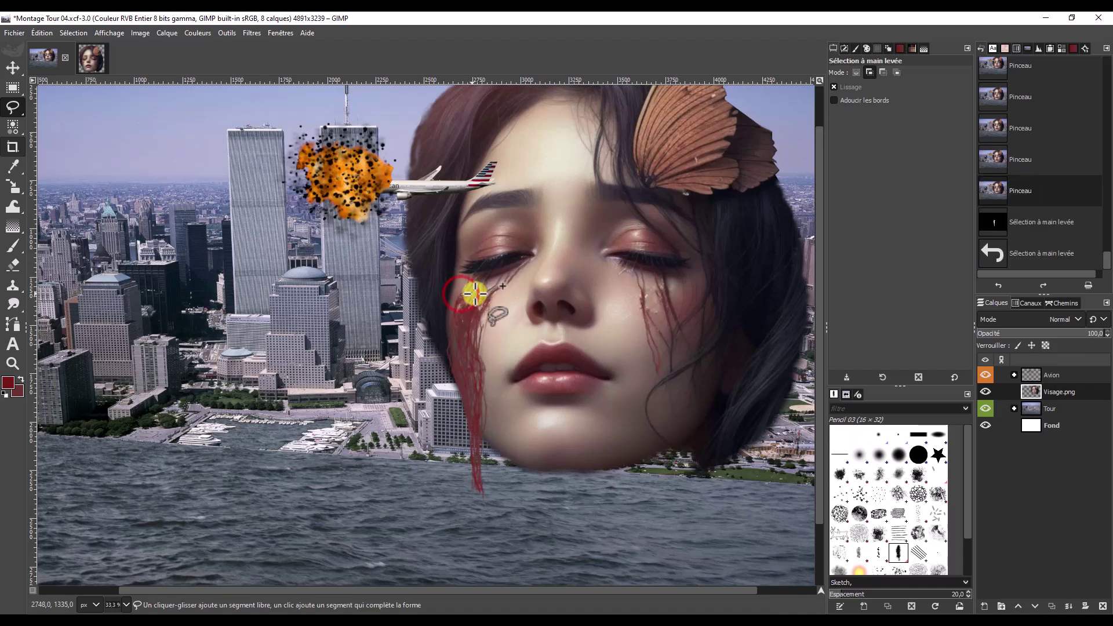
pyautogui.moveTo(477, 327)
pyautogui.mouseDown()
pyautogui.moveTo(475, 490)
pyautogui.moveTo(466, 423)
pyautogui.mouseUp()
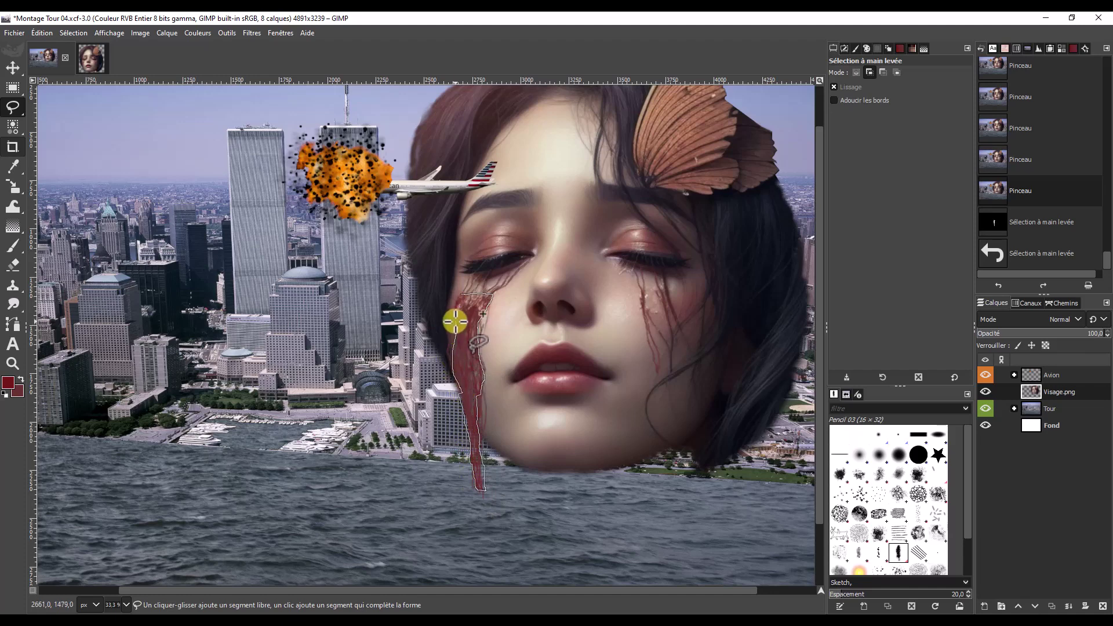
pyautogui.press('Return')
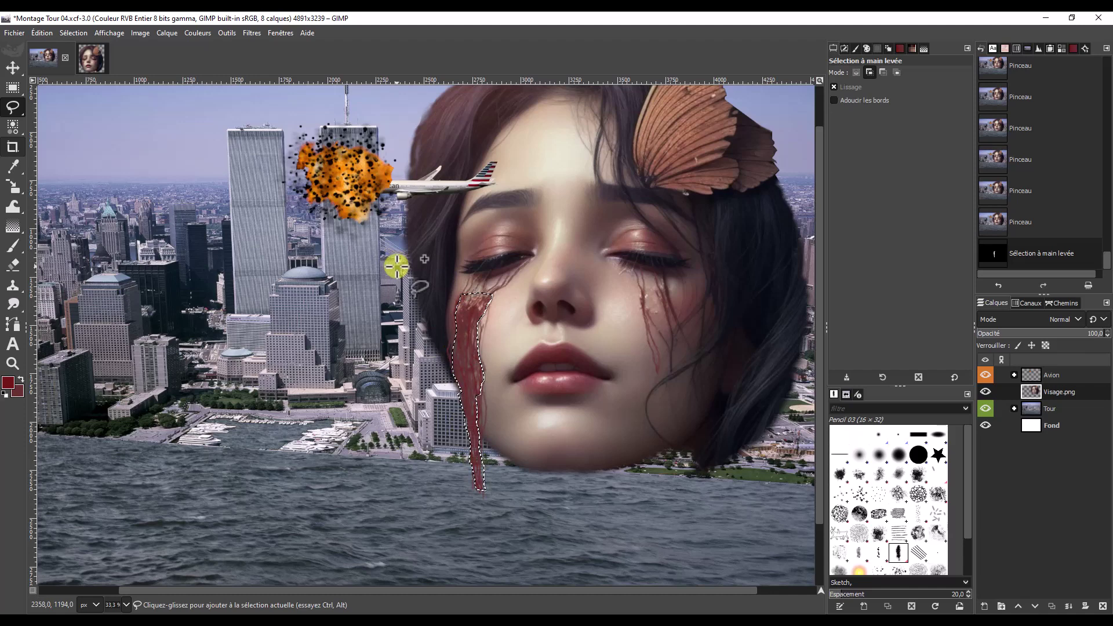
pyautogui.hotkey('ctrl', 'c')
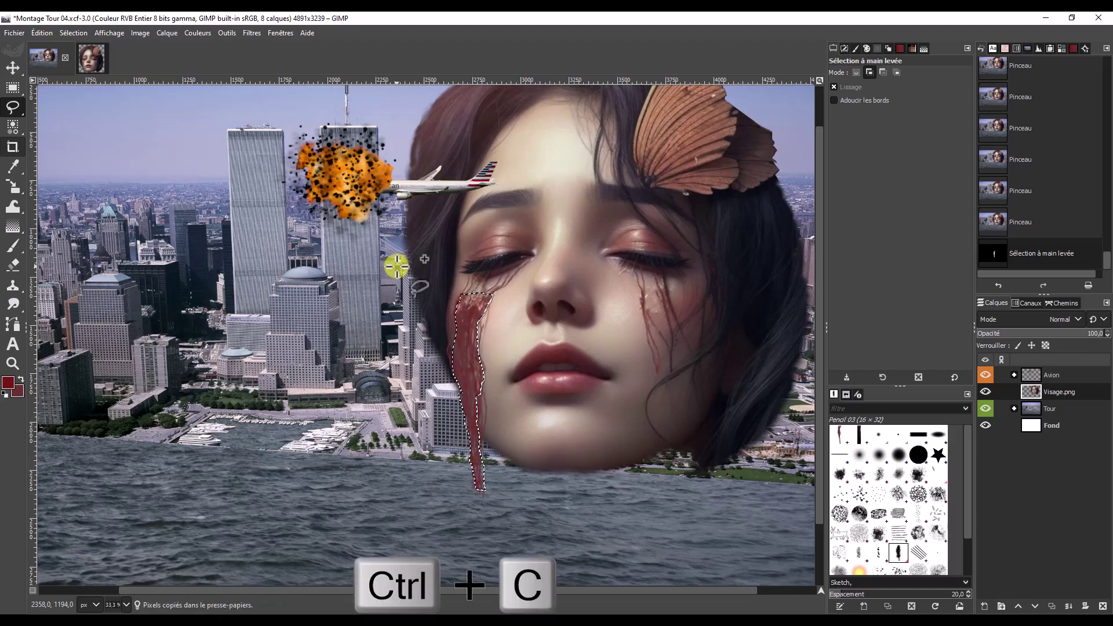
pyautogui.hotkey('ctrl', 'v')
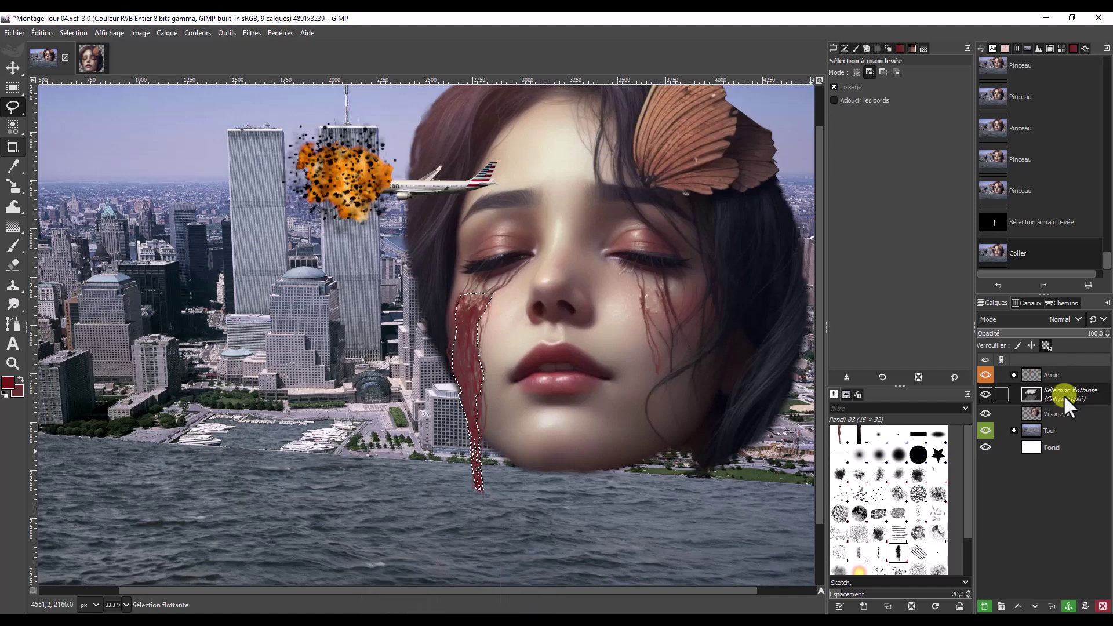
# Step: Turn the pasted streak into a new layer and set Visage.png's opacity to 87
pyautogui.click(984, 607)
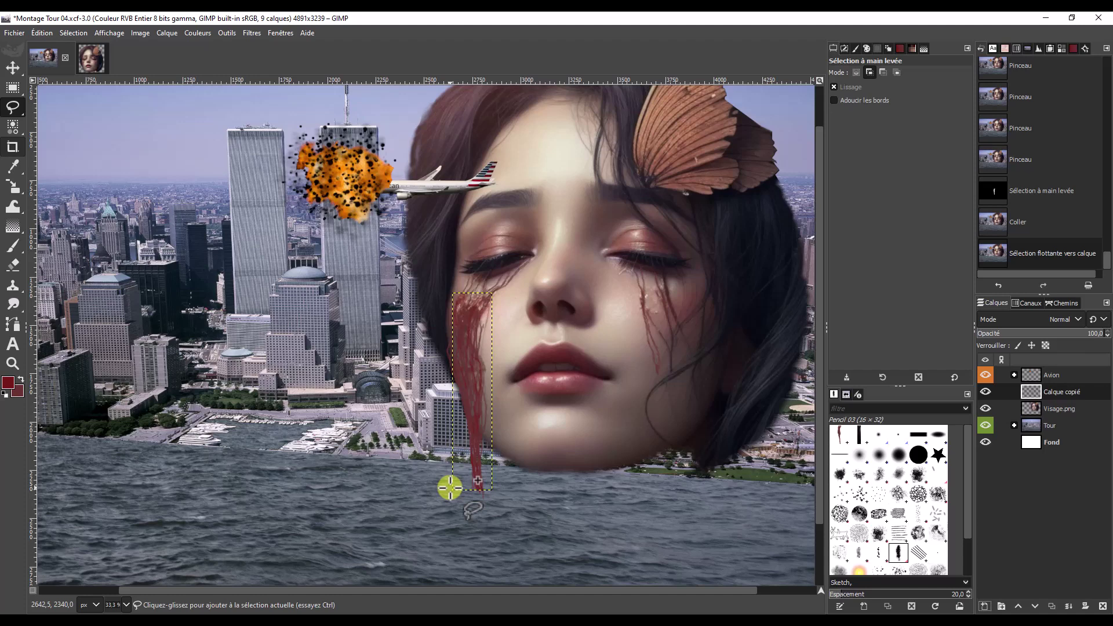
pyautogui.click(1082, 408)
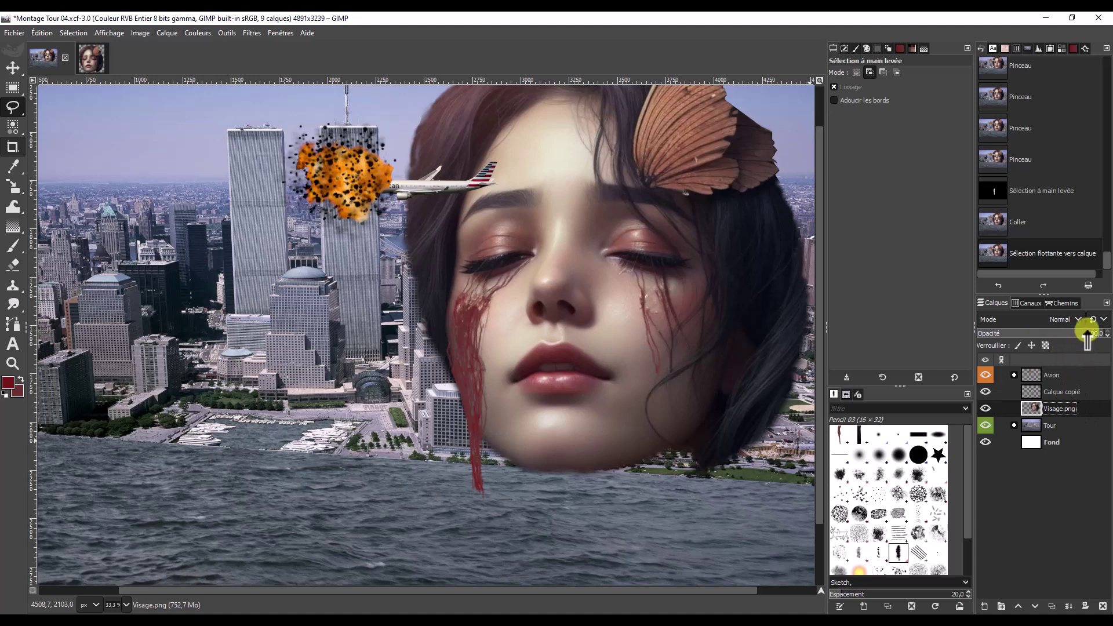
pyautogui.press('ctrl')
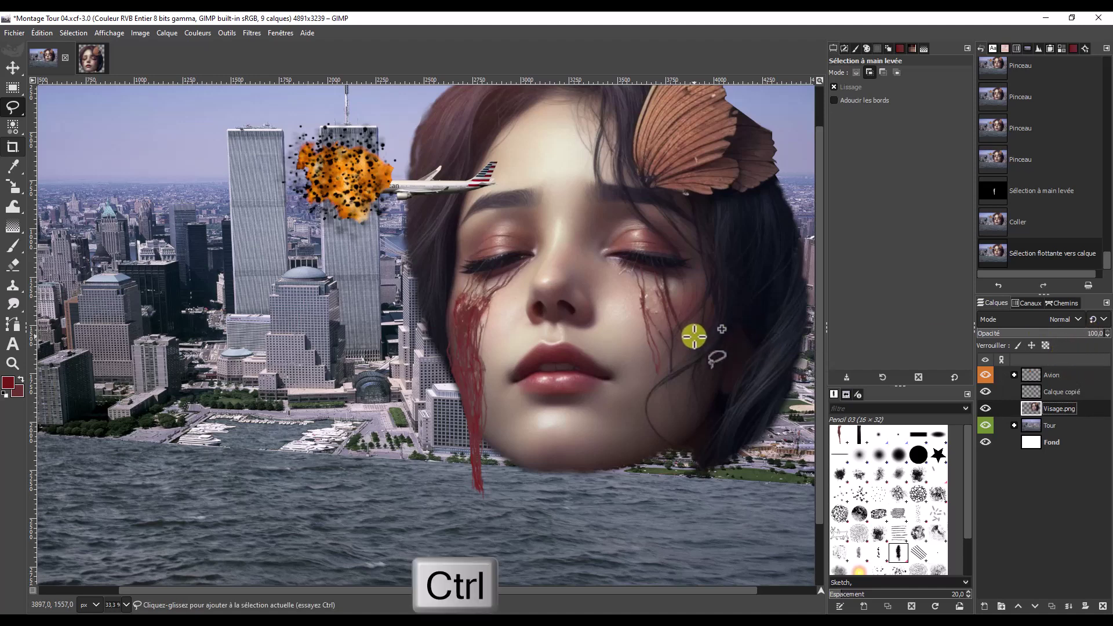
pyautogui.scroll(-1, 694, 336)
pyautogui.scroll(-1, 694, 336)
pyautogui.scroll(2, 693, 337)
pyautogui.scroll(-1, 694, 336)
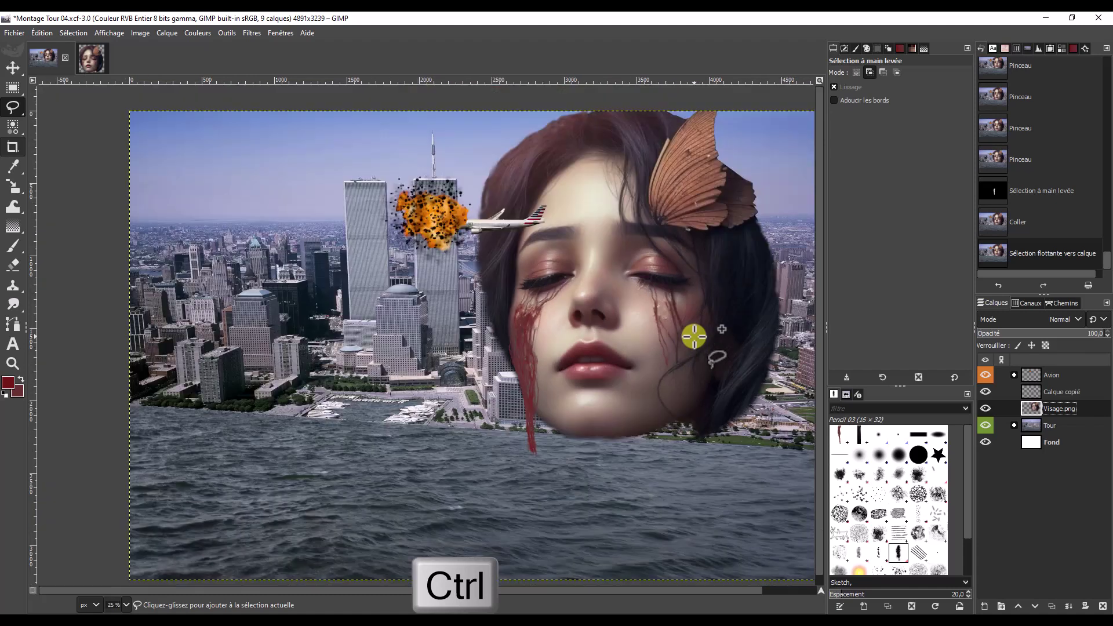
pyautogui.hotkey('ctrl', 'alt', 'c')
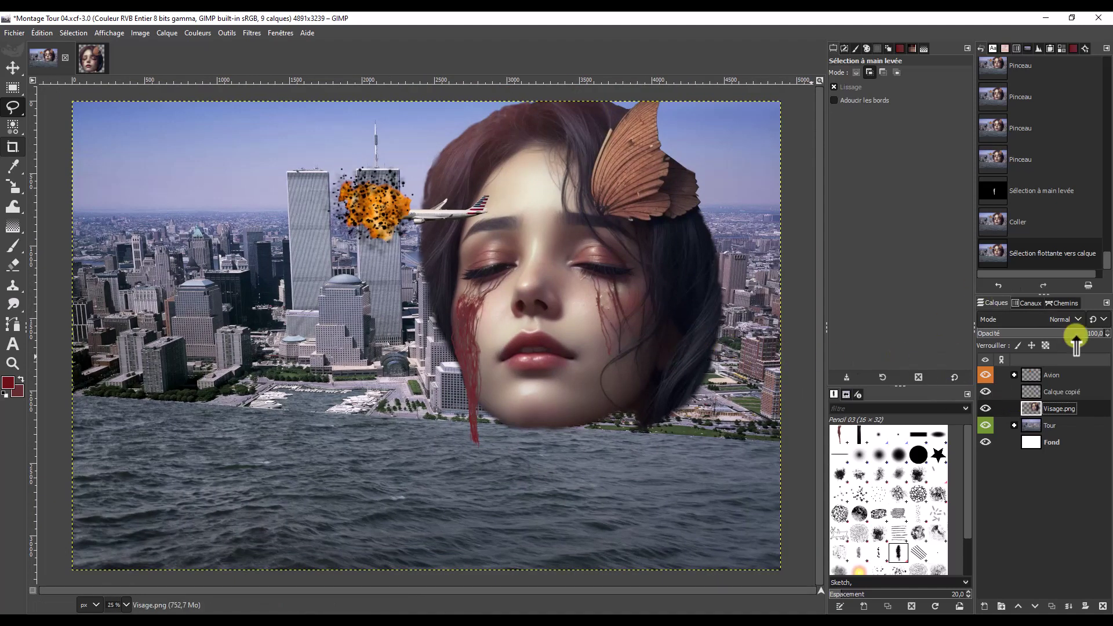
pyautogui.moveTo(1093, 332); pyautogui.dragTo(1087, 332)
pyautogui.click(1107, 332)
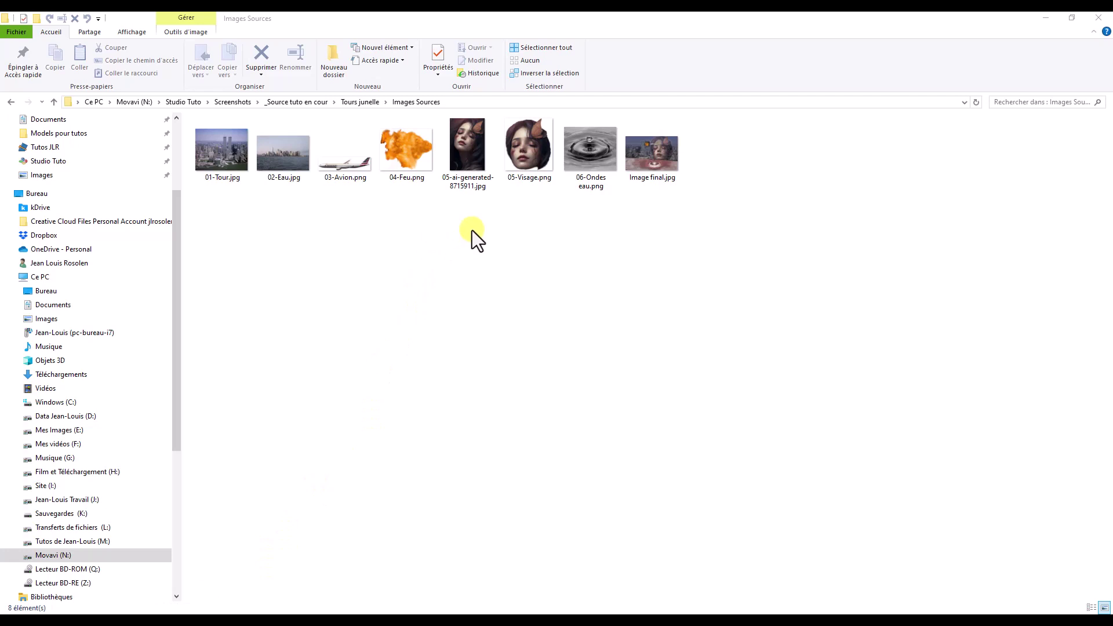
# Step: Open 06-Ondes eau.png in GIMP with Ouvrir avec from File Explorer
pyautogui.rightClick(590, 152)
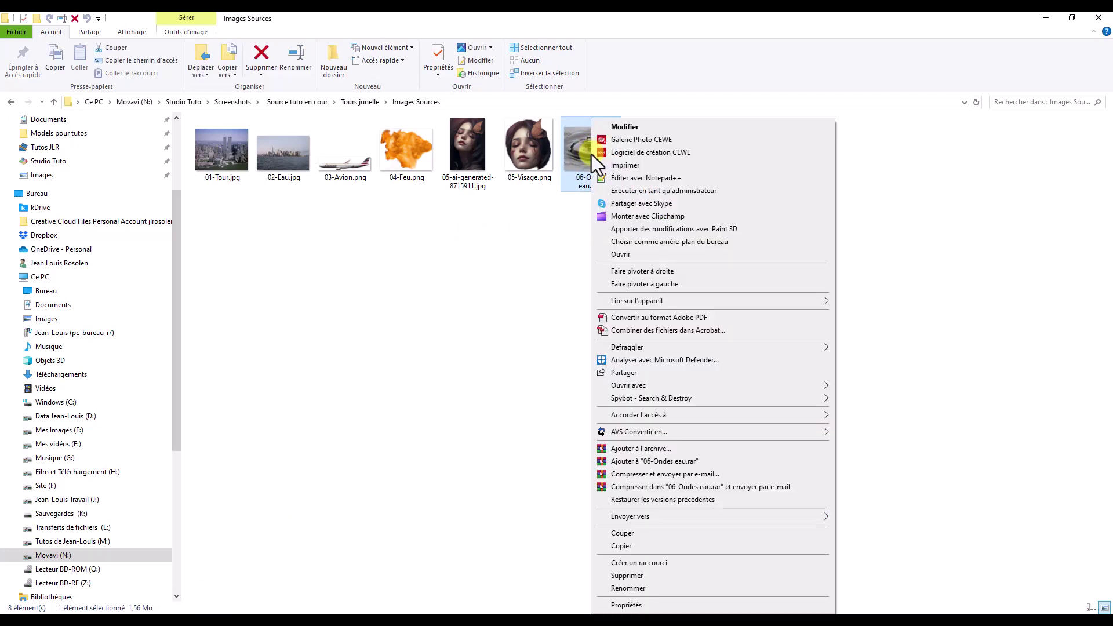
pyautogui.moveTo(628, 385)
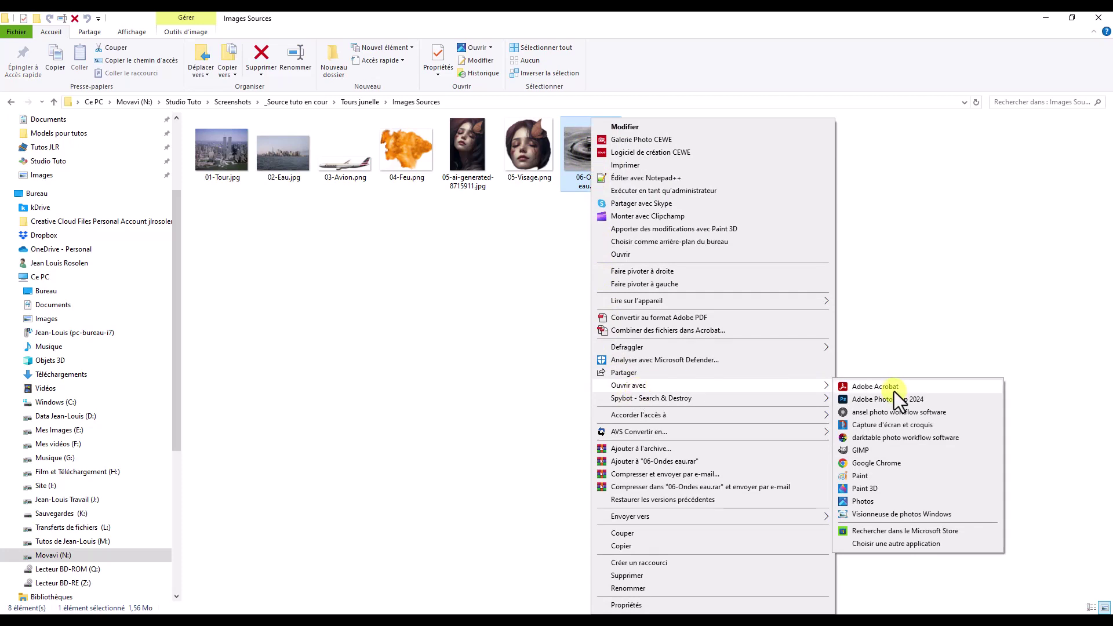
pyautogui.click(861, 451)
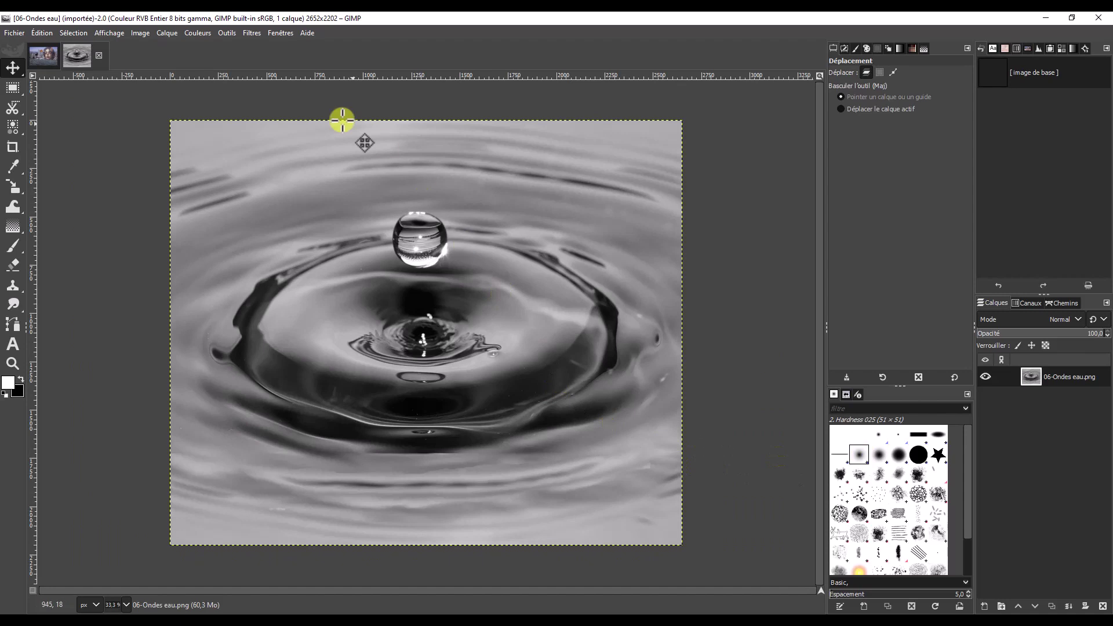
# Step: Invert the water-drop image and tint it red with Color Balance midtones Cyan–Red at about 30
pyautogui.click(199, 32)
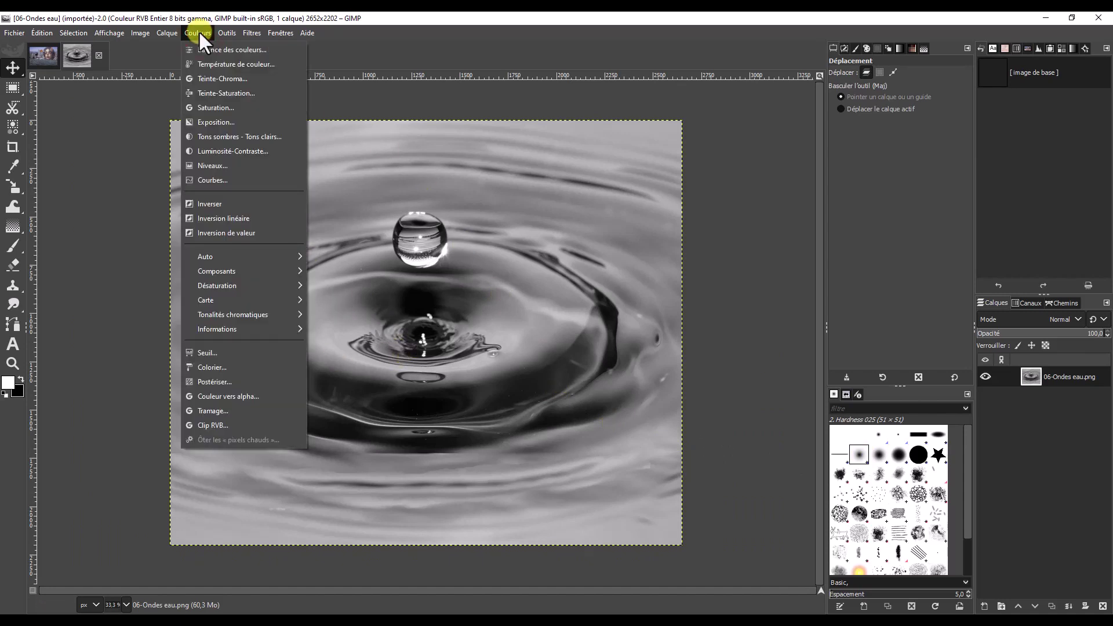
pyautogui.click(208, 202)
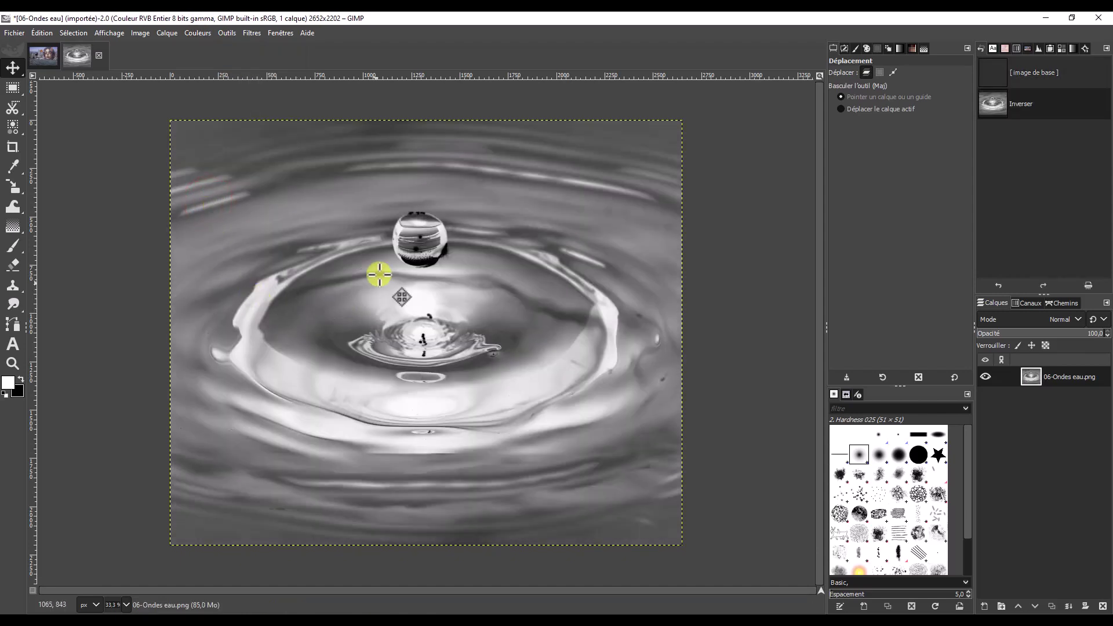
pyautogui.click(193, 33)
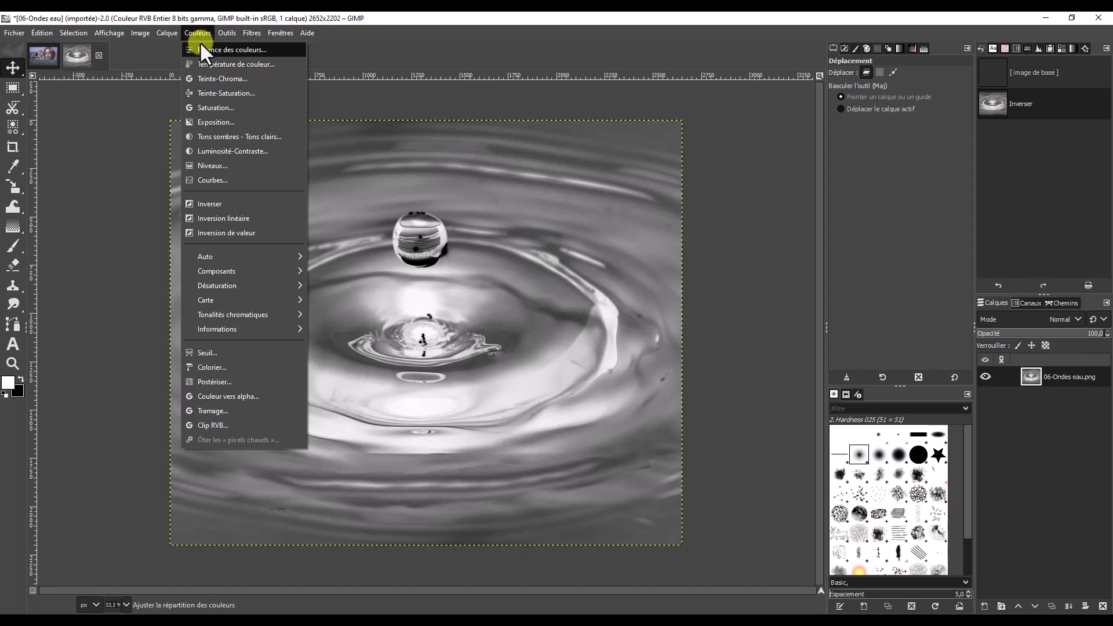
pyautogui.click(210, 50)
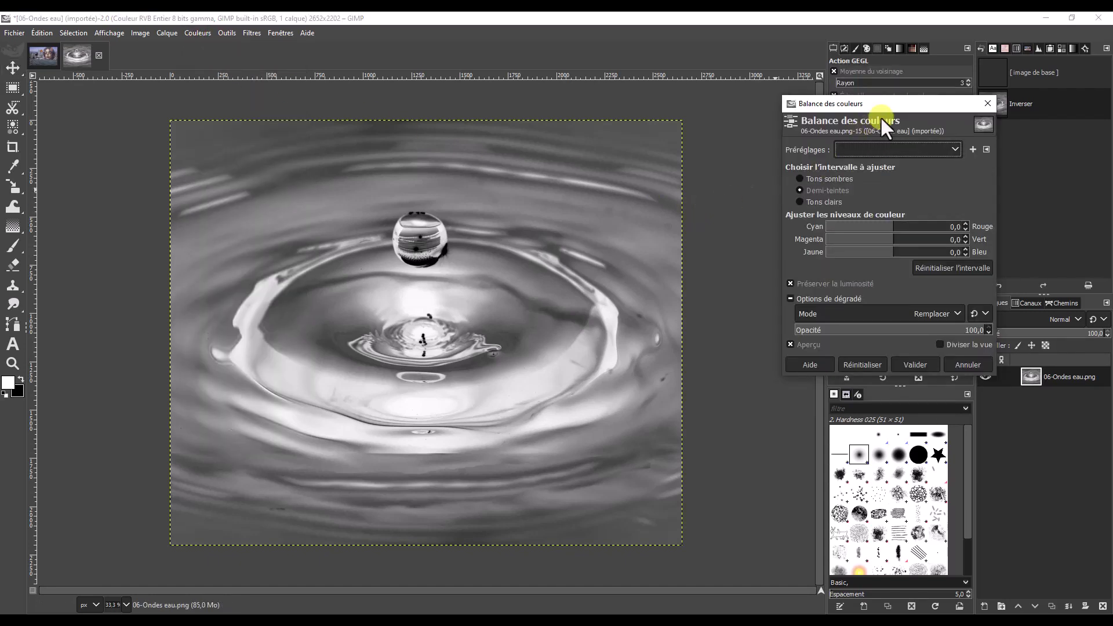
pyautogui.moveTo(881, 104); pyautogui.dragTo(836, 114)
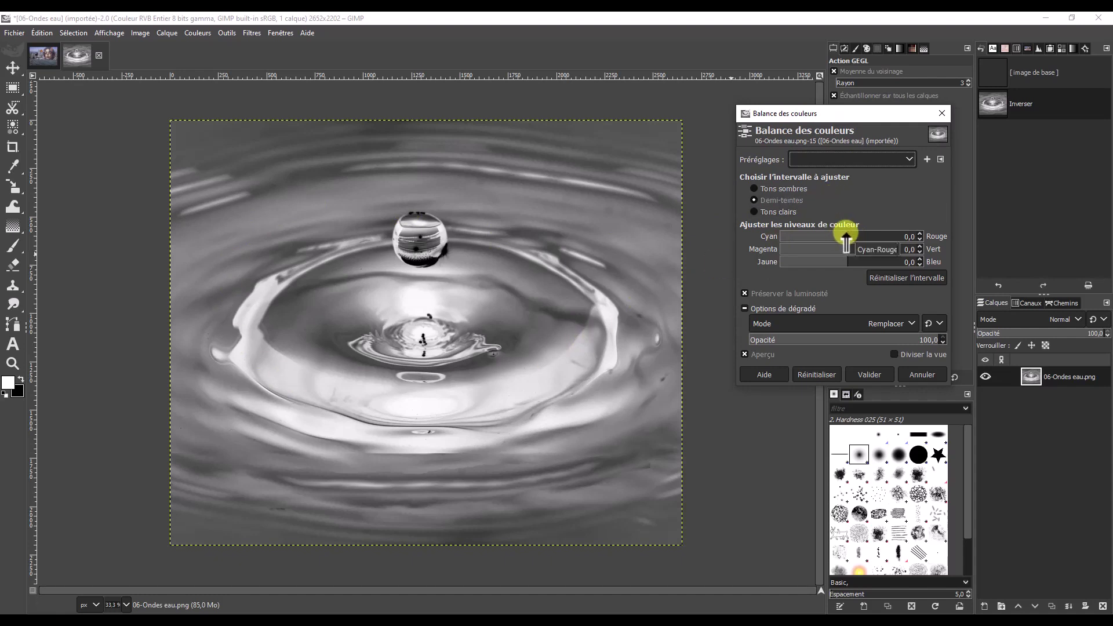
pyautogui.moveTo(846, 235); pyautogui.dragTo(867, 236)
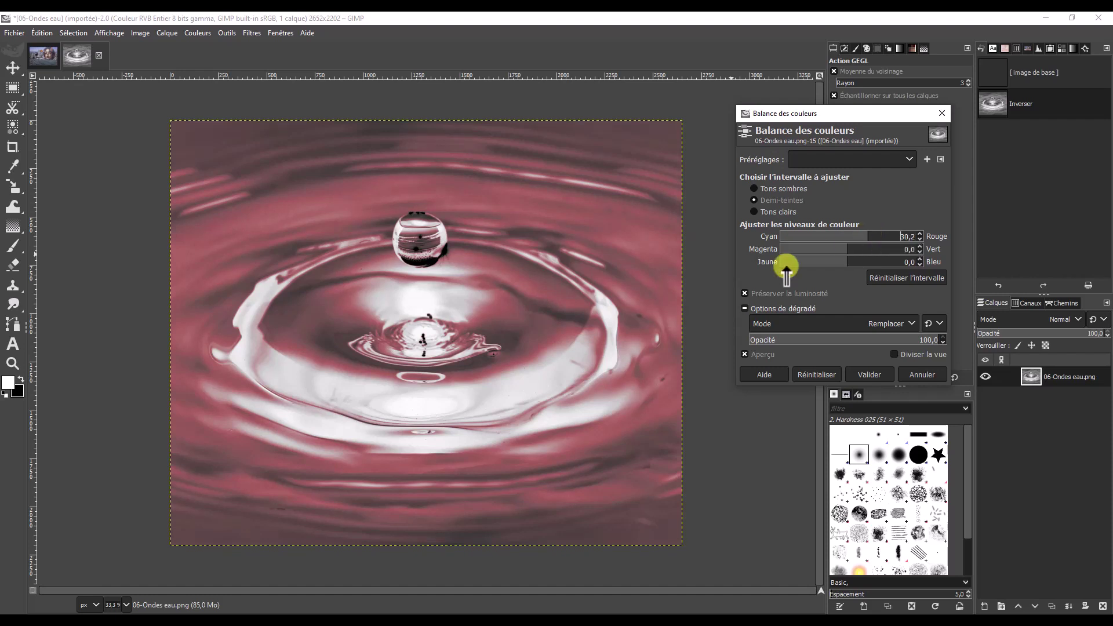
pyautogui.click(869, 375)
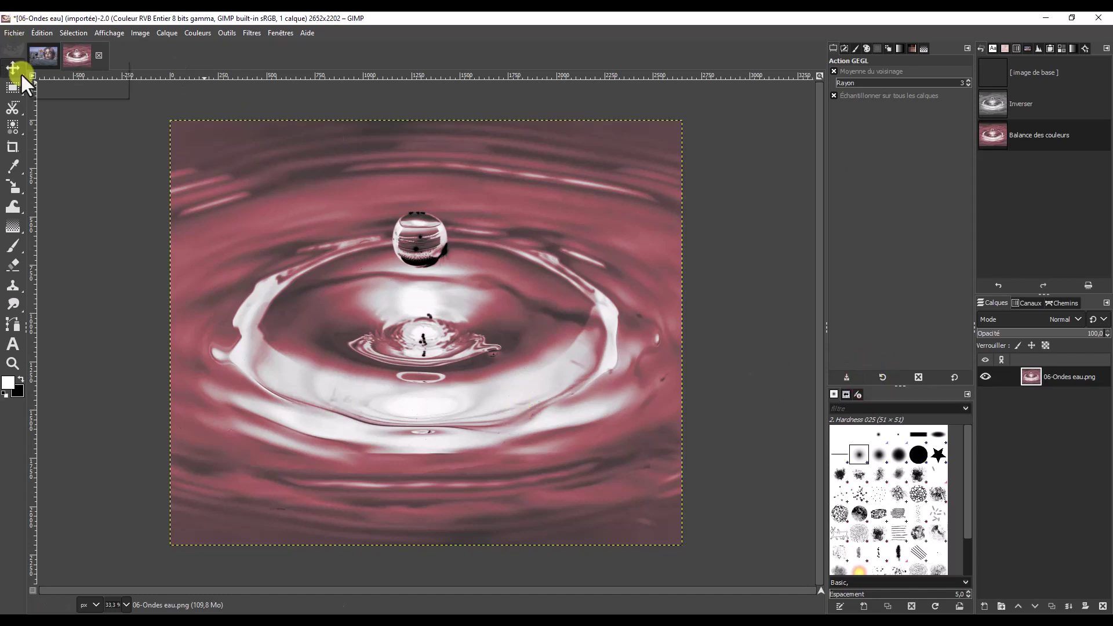
# Step: Drag the tinted water-drop image into the montage and move it lower over the water
pyautogui.moveTo(1031, 376); pyautogui.dragTo(47, 56)
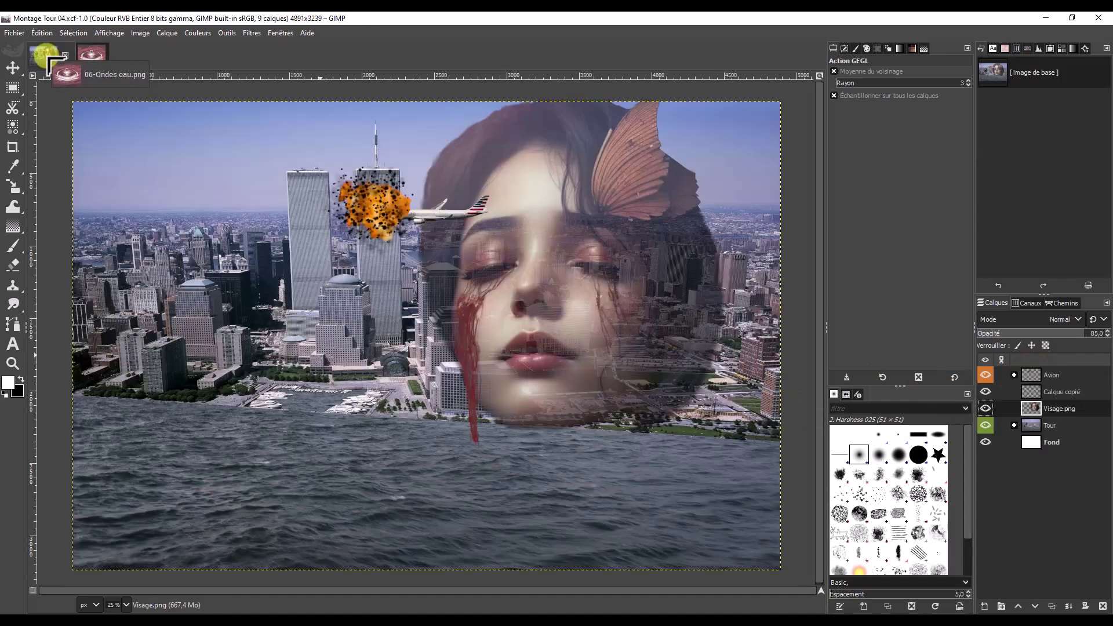
pyautogui.moveTo(46, 55); pyautogui.dragTo(458, 374)
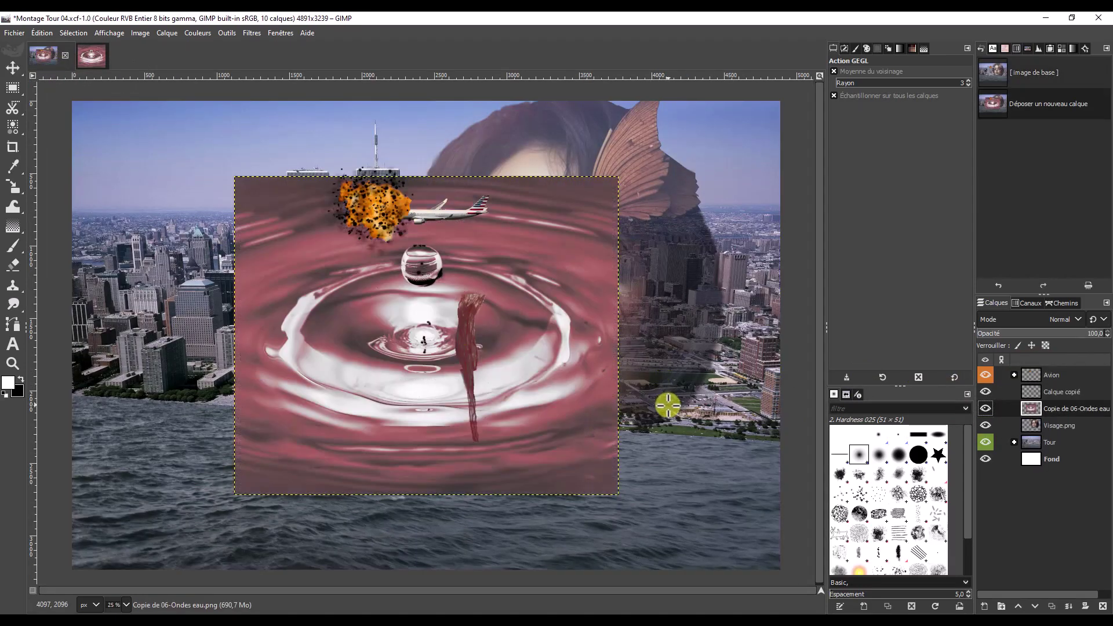
pyautogui.click(12, 68)
pyautogui.moveTo(422, 353); pyautogui.dragTo(464, 411)
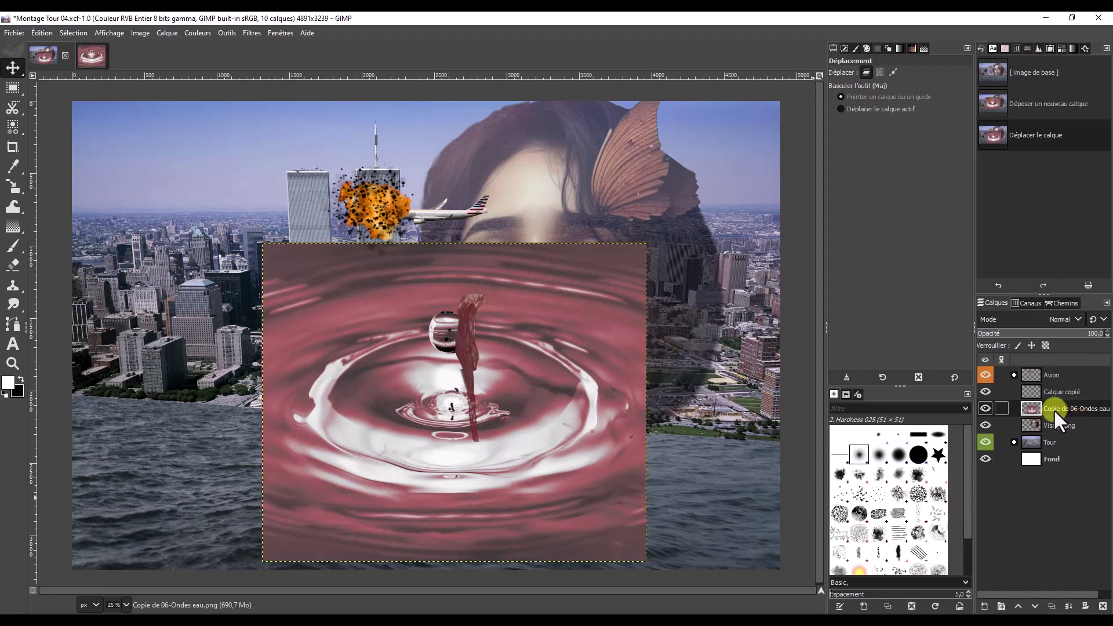
# Step: Rename the new layers to 'Ondes eau.png' and 'Sang'
pyautogui.click(1035, 407)
pyautogui.press('Delete')
pyautogui.click(1065, 503)
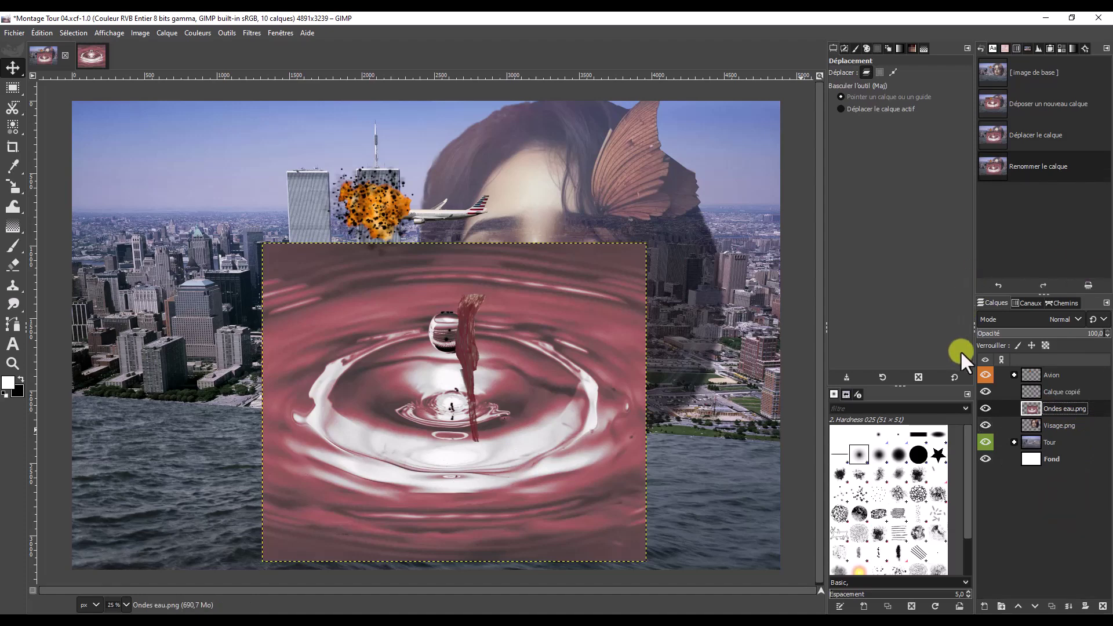
pyautogui.click(1053, 392)
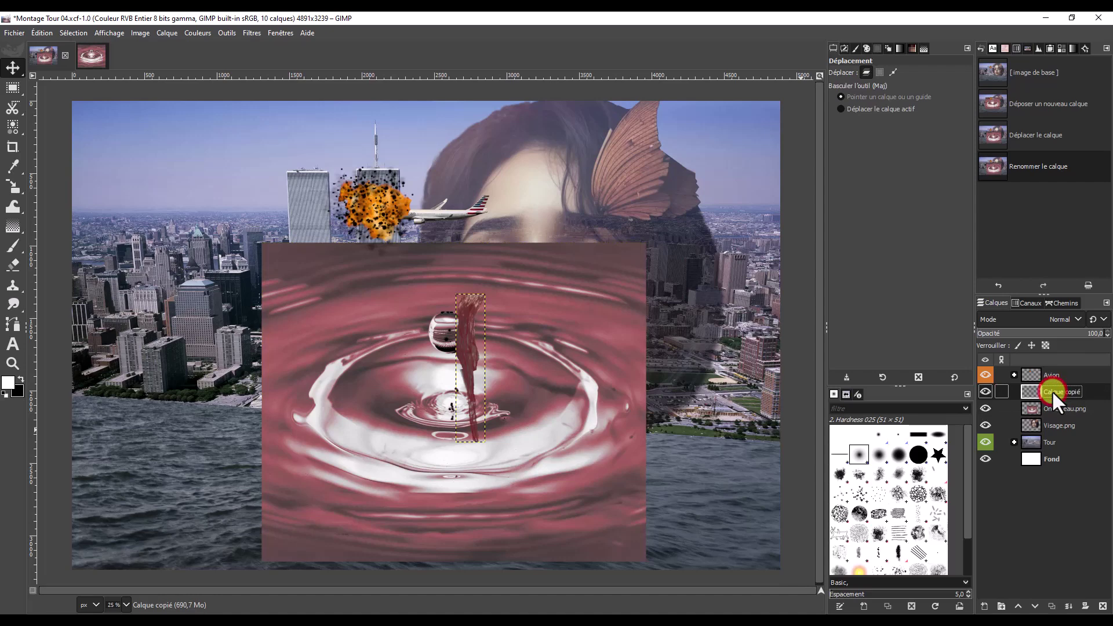
pyautogui.doubleClick(1051, 390)
pyautogui.write('Sang')
pyautogui.click(1038, 527)
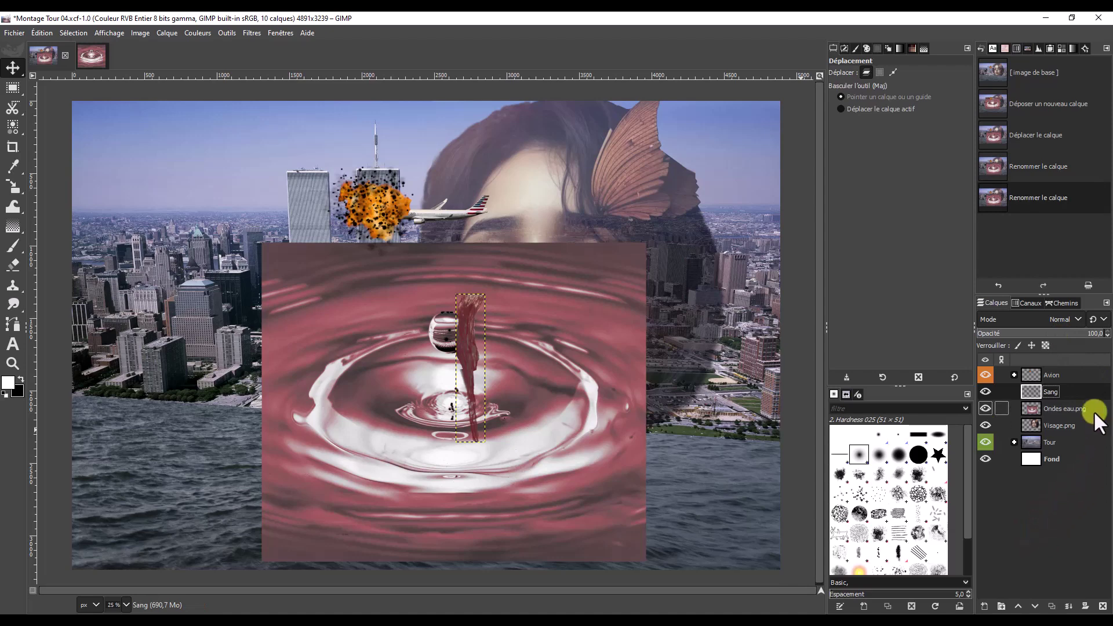
# Step: Move Ondes eau.png into the Tour group, between Tour.jpg and Eau.jpg
pyautogui.click(1013, 442)
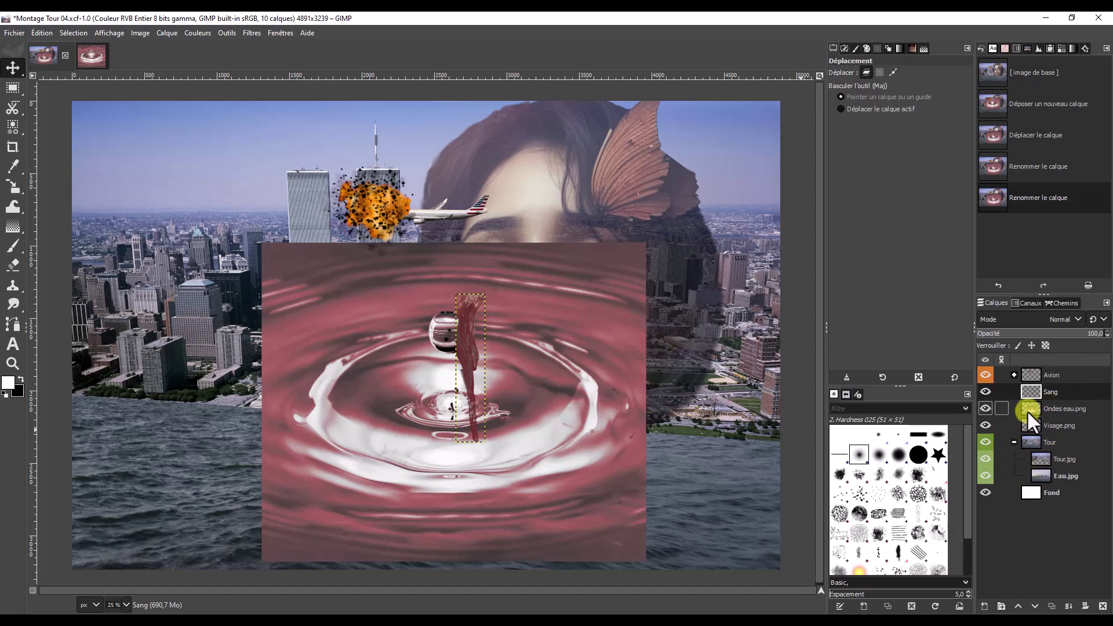
pyautogui.moveTo(1029, 409); pyautogui.dragTo(1071, 448)
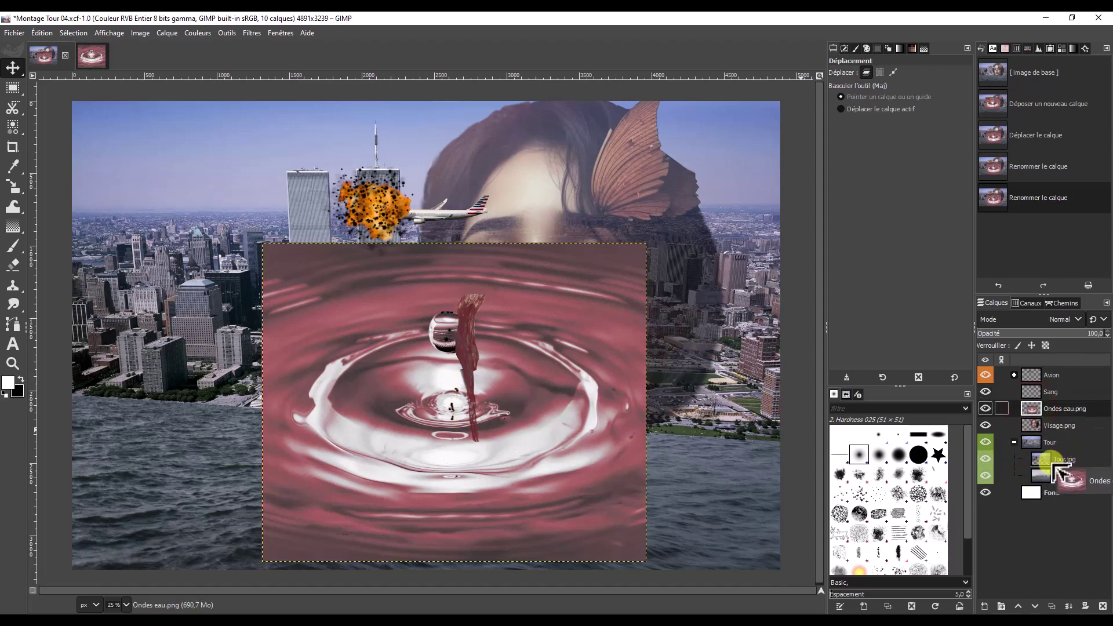
pyautogui.moveTo(1072, 447); pyautogui.dragTo(1057, 469)
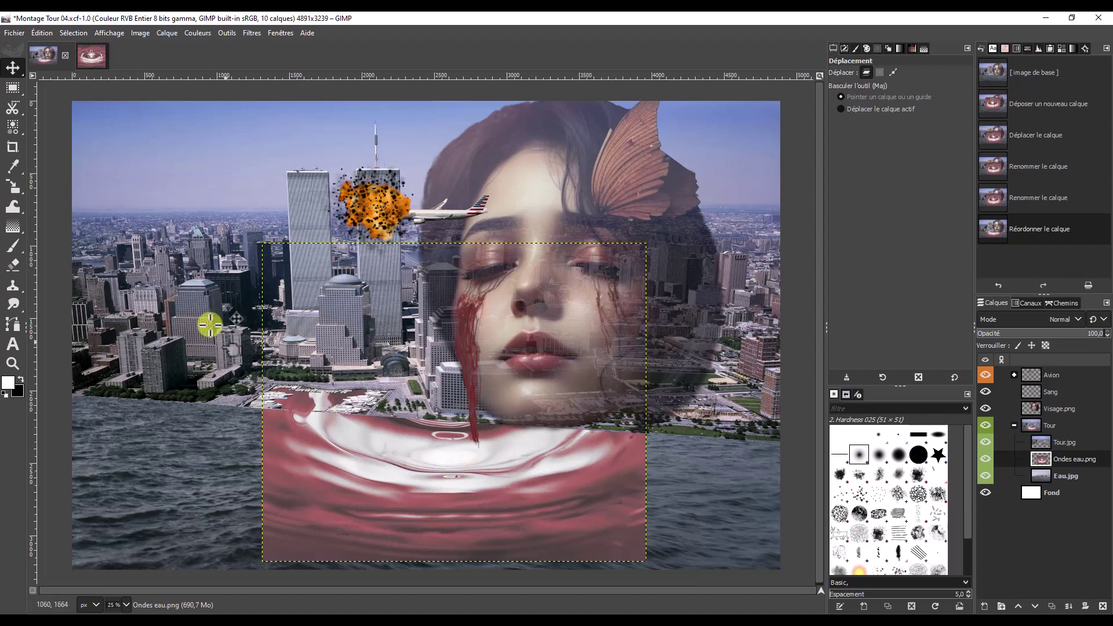
# Step: Scale the Ondes eau.png ripple down to 1359 × 1129 px
pyautogui.click(12, 189)
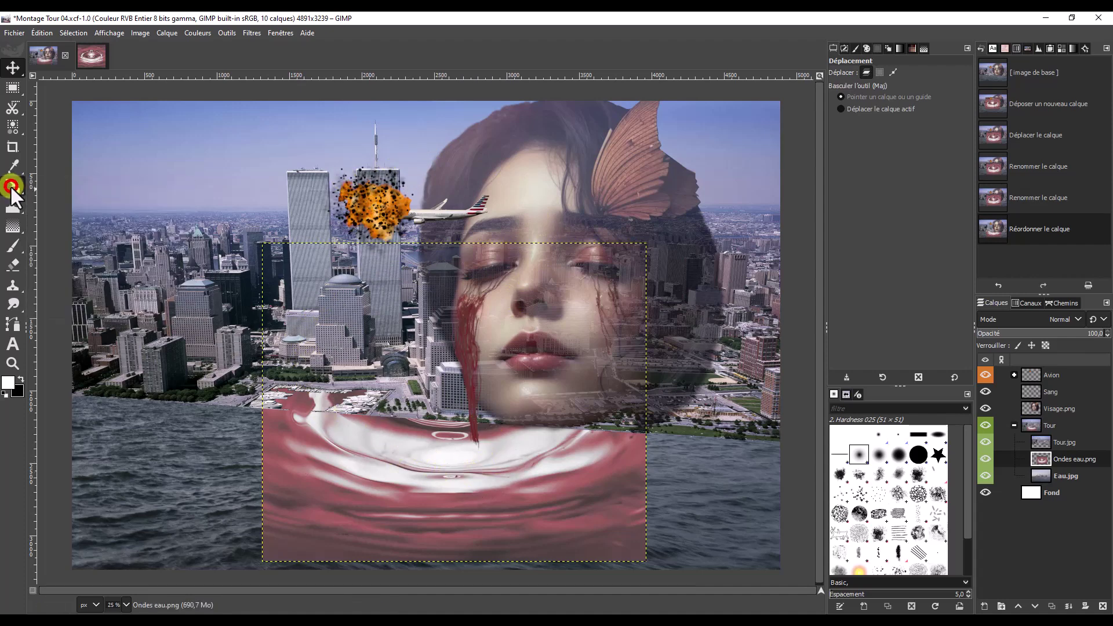
pyautogui.click(466, 403)
pyautogui.click(260, 243)
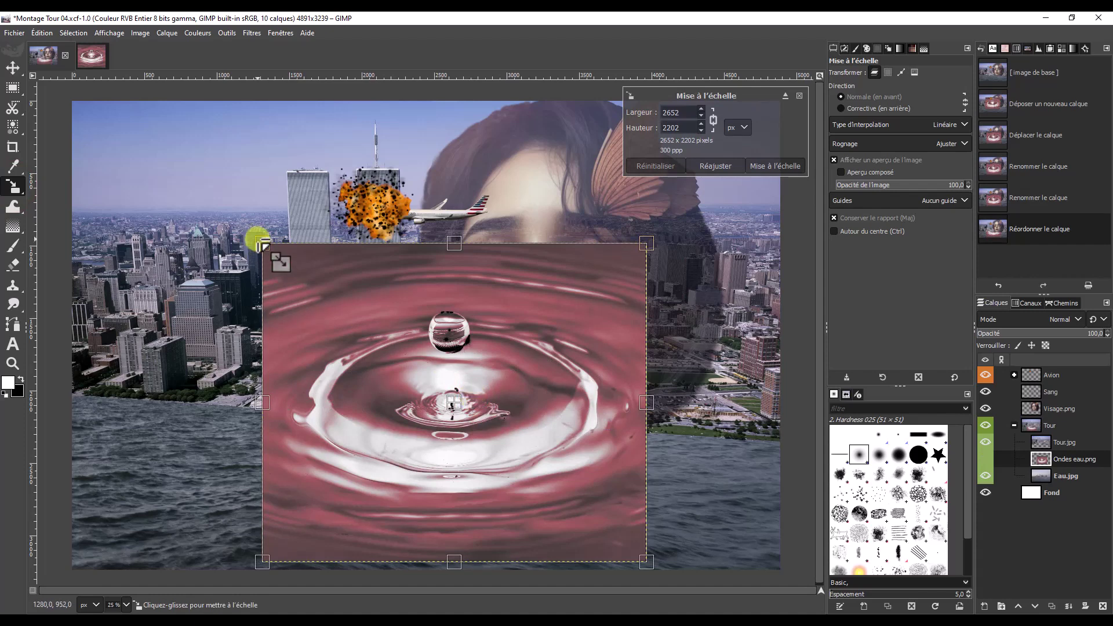
pyautogui.moveTo(260, 243)
pyautogui.mouseDown()
pyautogui.moveTo(330, 375)
pyautogui.moveTo(410, 437)
pyautogui.mouseUp()
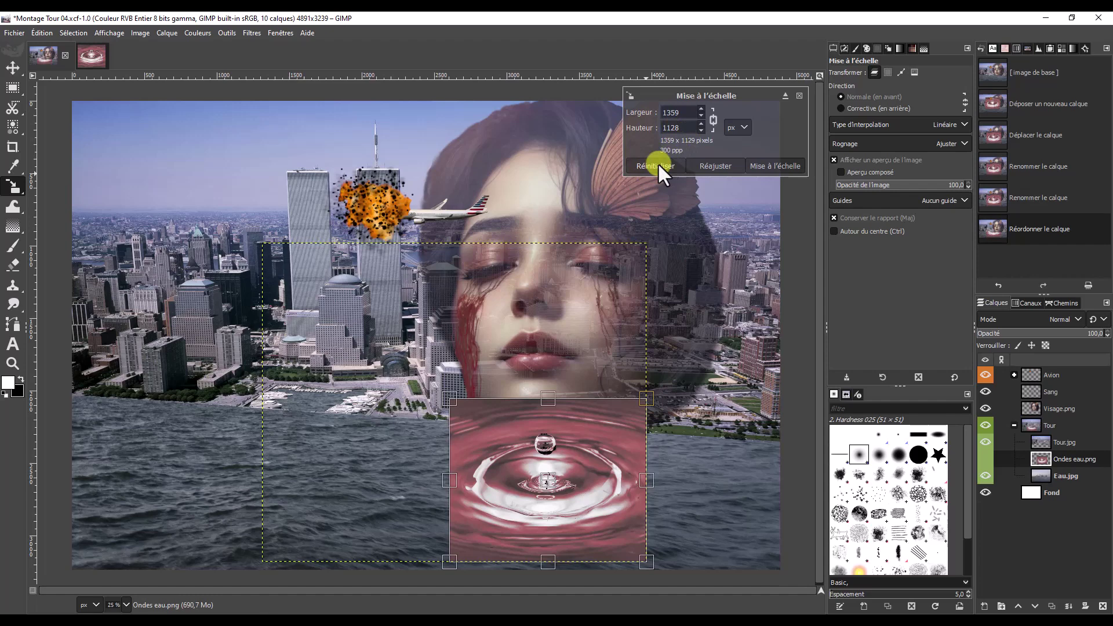
pyautogui.click(784, 165)
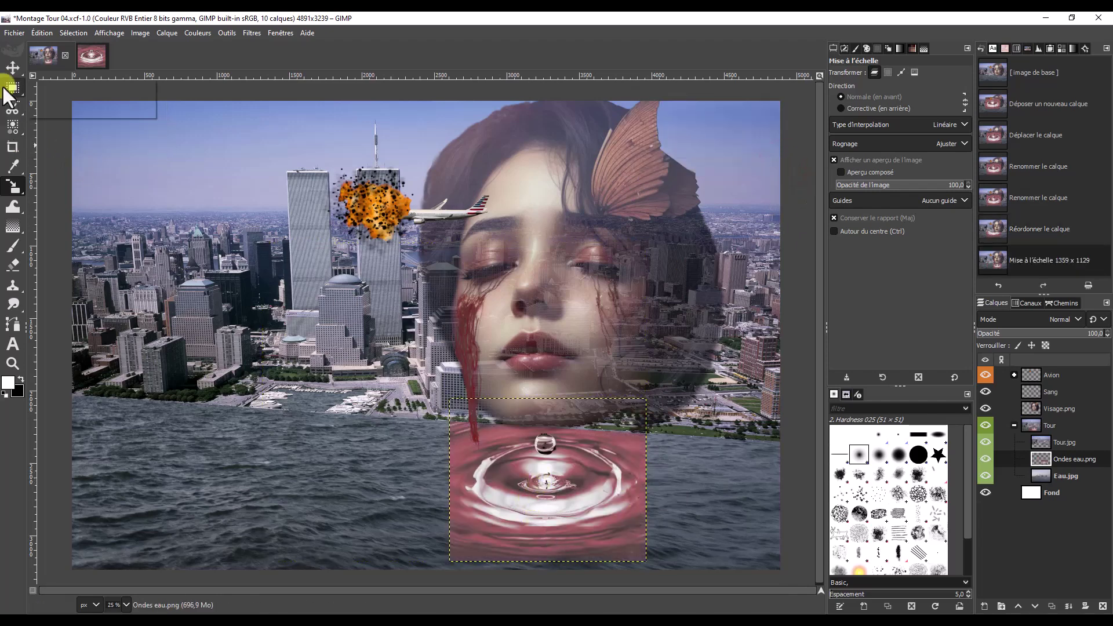
# Step: Slide the ripple left so its drop sits under the blood drip
pyautogui.click(12, 68)
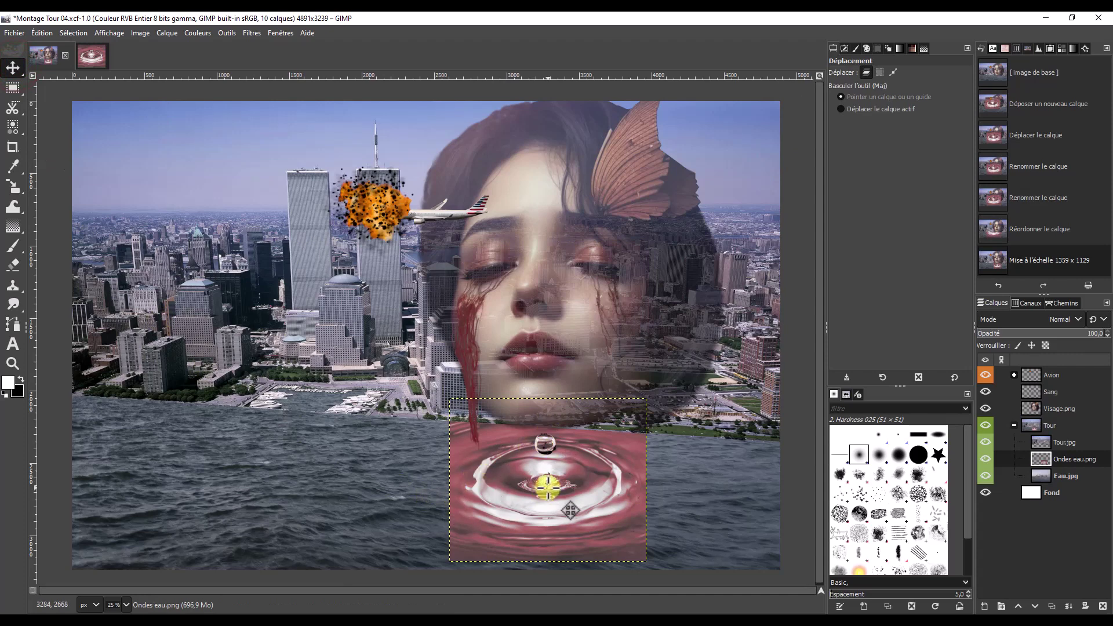
pyautogui.moveTo(544, 477); pyautogui.dragTo(474, 488)
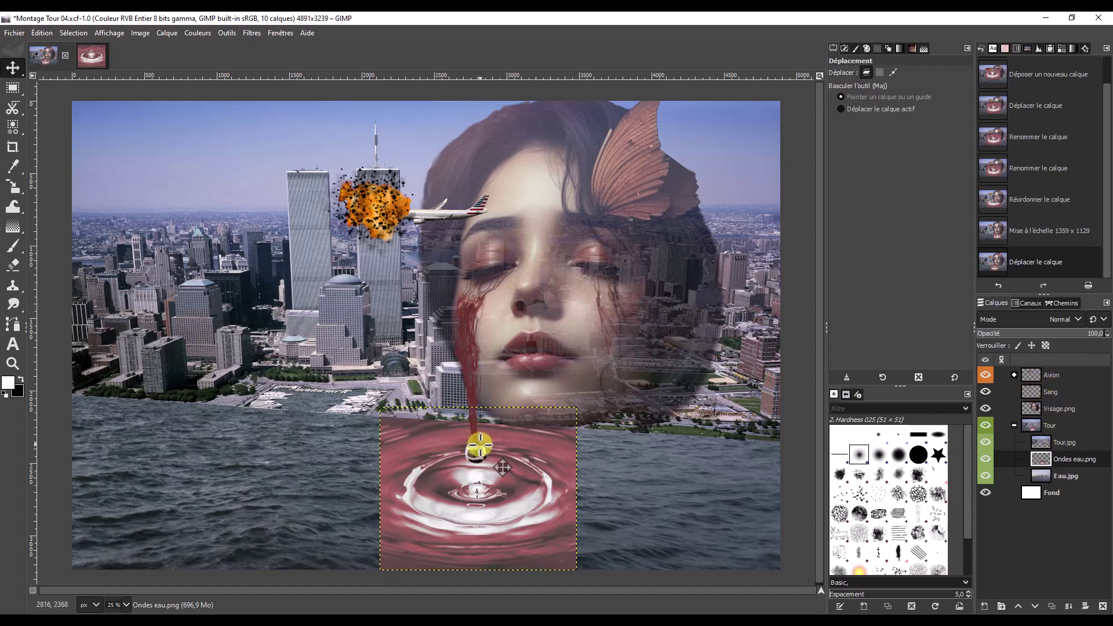
pyautogui.click(1083, 476)
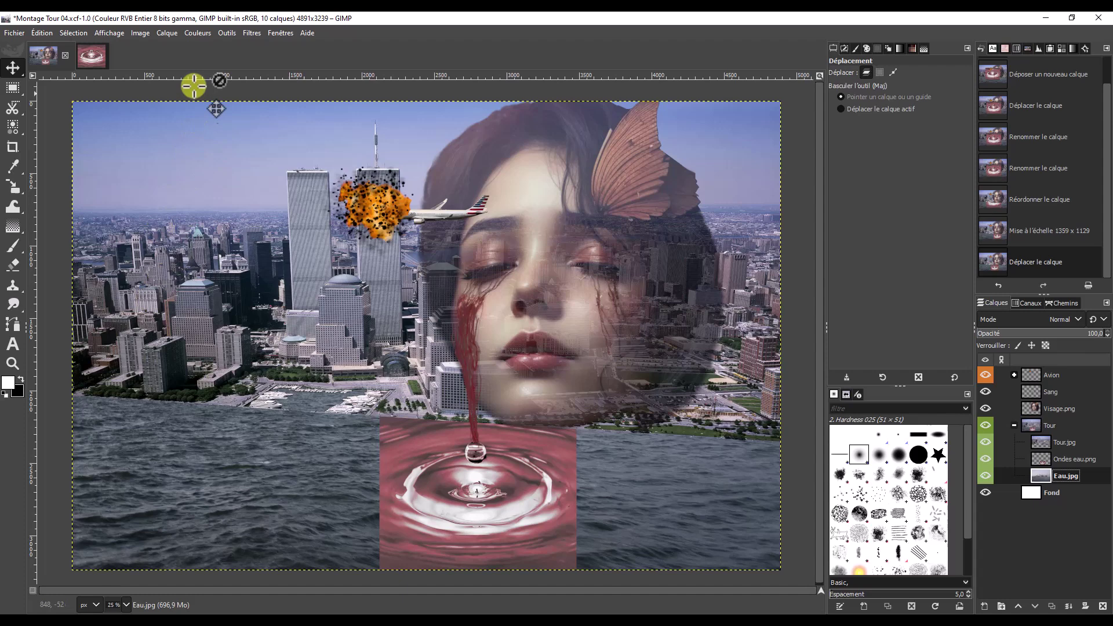
# Step: Invert Eau.jpg and tint it red with Color Balance midtones at 33.6
pyautogui.click(196, 33)
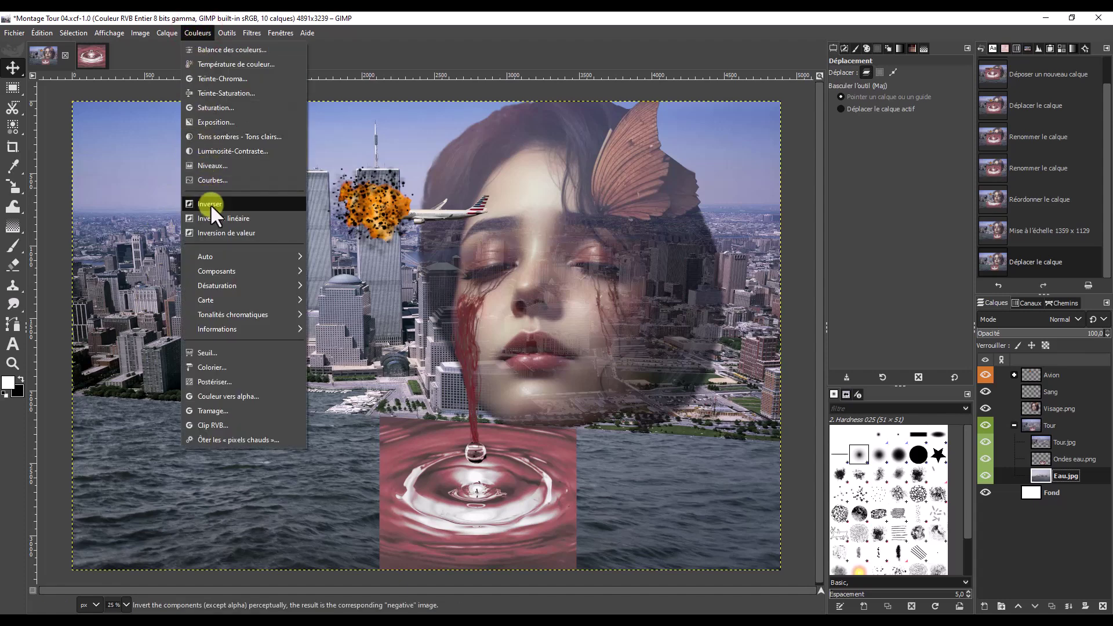
pyautogui.click(210, 204)
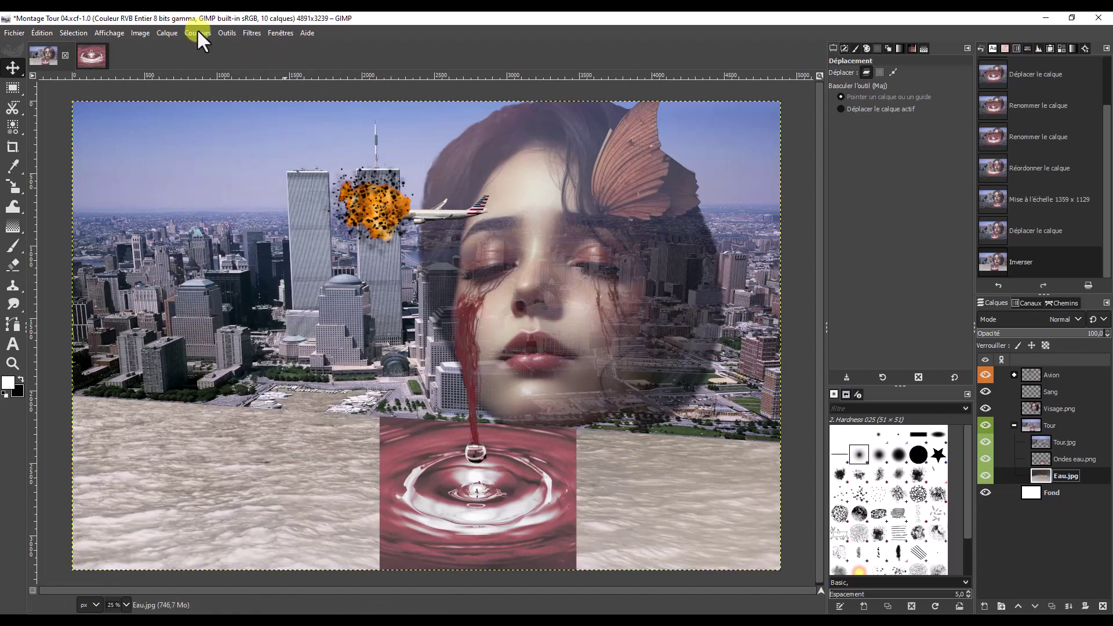
pyautogui.click(198, 33)
pyautogui.click(201, 49)
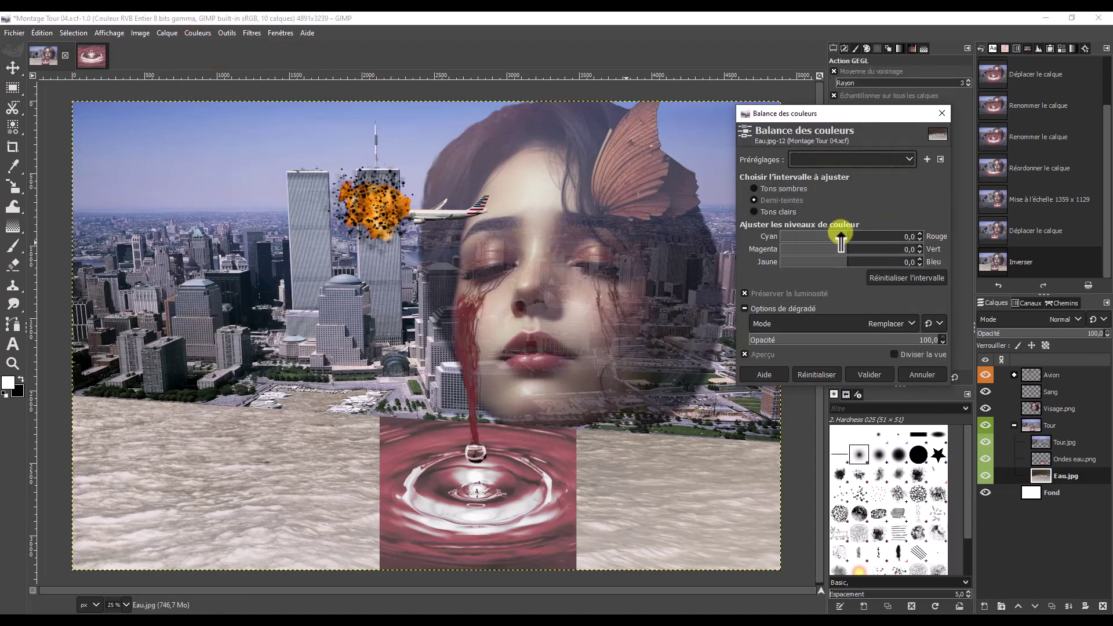
pyautogui.moveTo(848, 235); pyautogui.dragTo(872, 235)
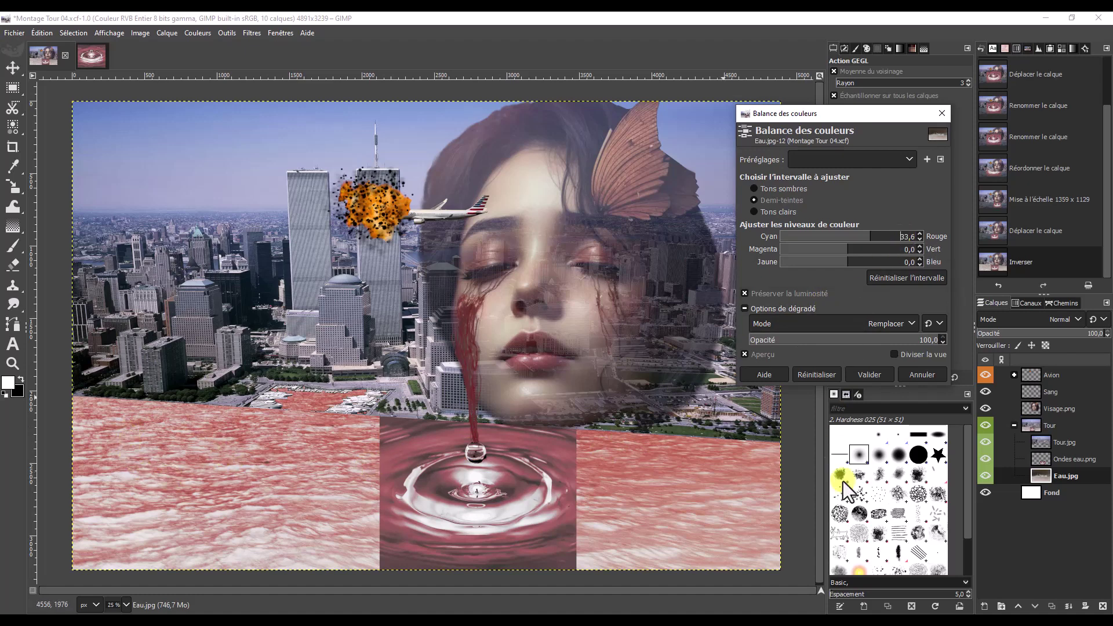
pyautogui.click(869, 374)
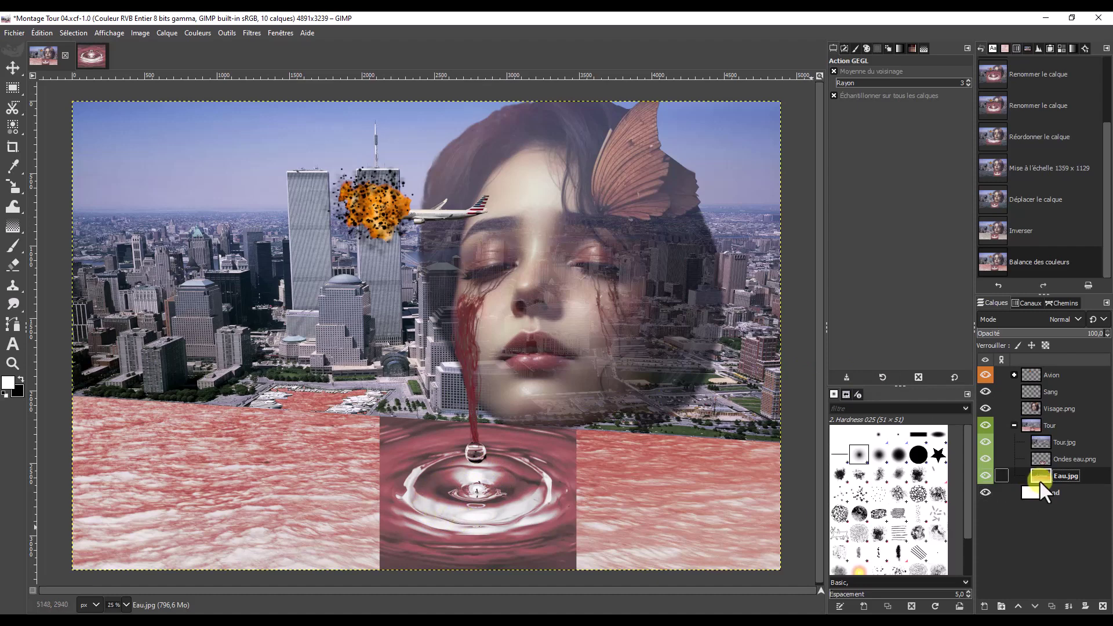
pyautogui.doubleClick(1056, 458)
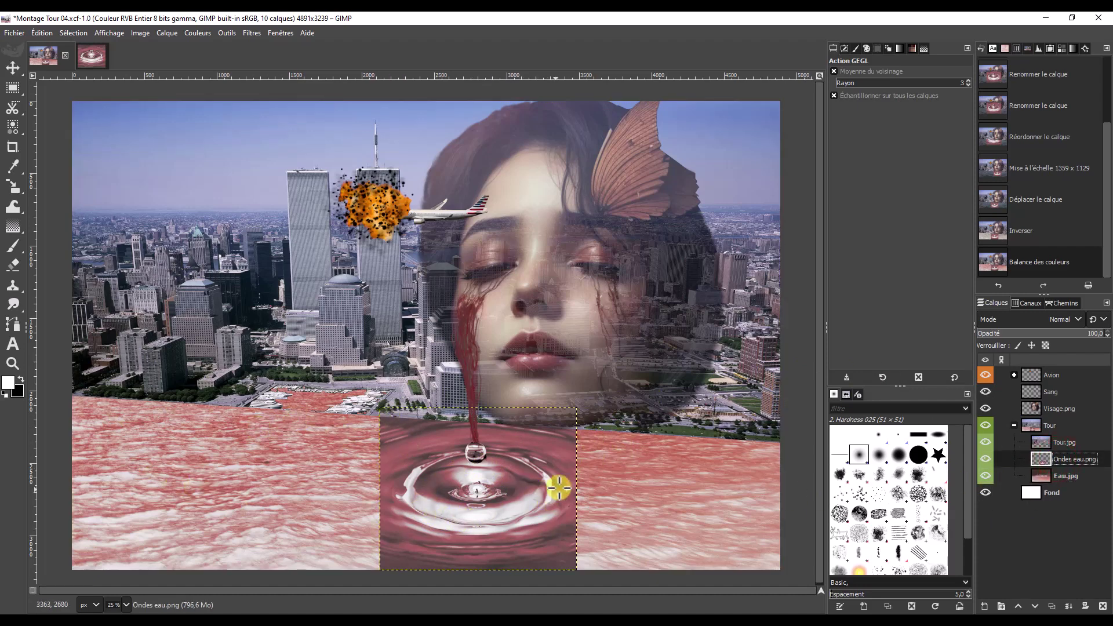
# Step: Extend the Ondes eau.png layer to the full image size
pyautogui.rightClick(1097, 461)
pyautogui.click(1014, 223)
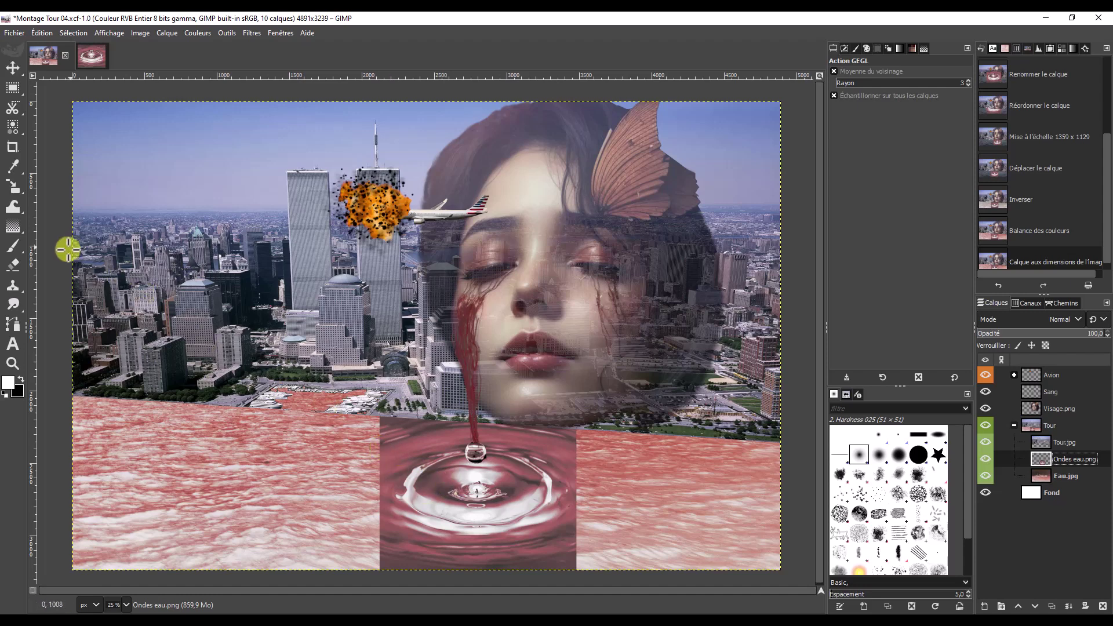
pyautogui.moveTo(13, 304)
pyautogui.click(77, 304)
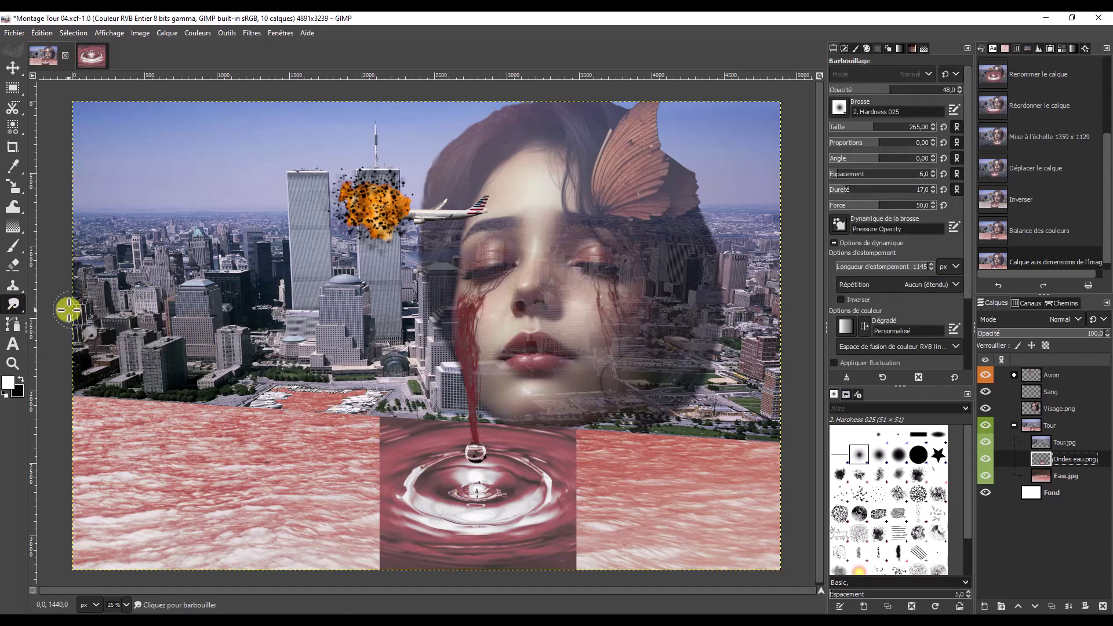
# Step: Give the Smudge tool a Hardness 100 brush at about 100 px
pyautogui.click(942, 128)
pyautogui.click(942, 190)
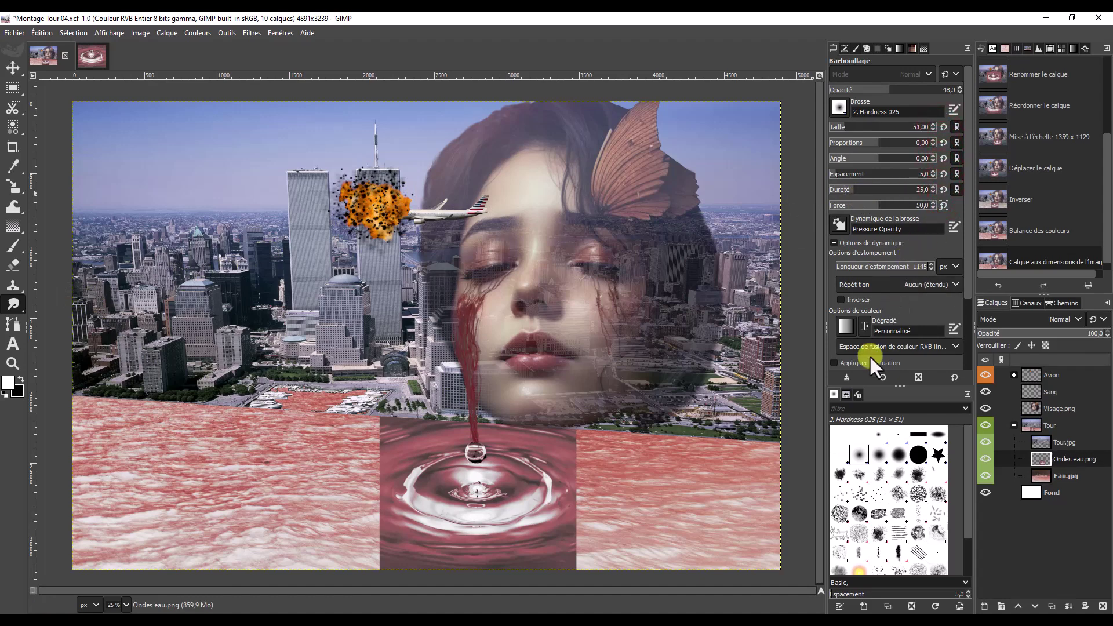
pyautogui.click(919, 456)
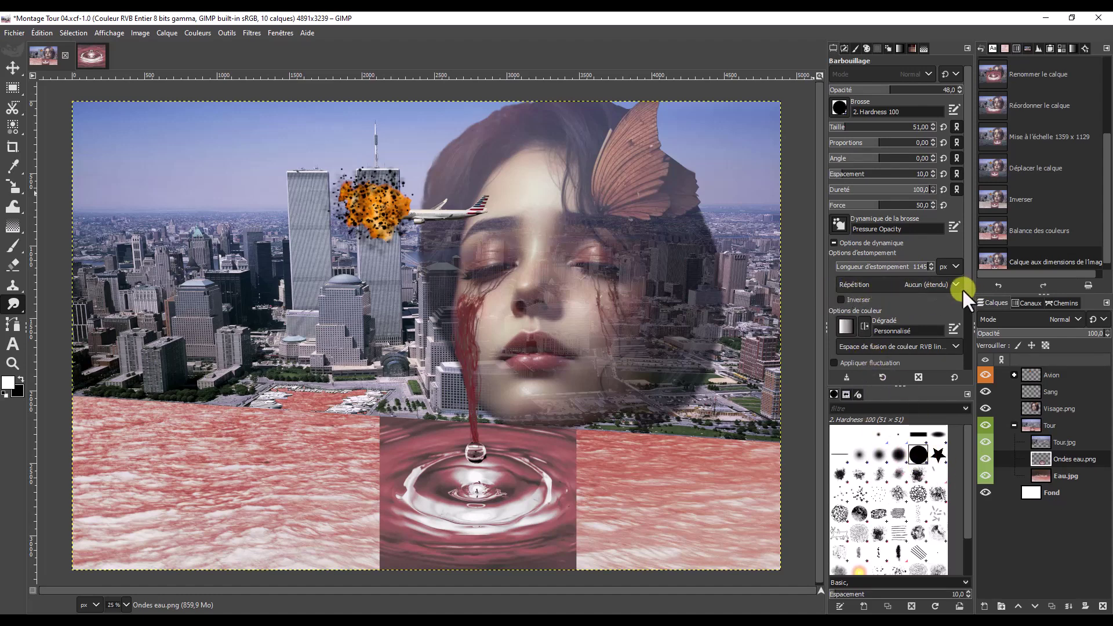
pyautogui.click(845, 125)
pyautogui.moveTo(845, 124); pyautogui.dragTo(850, 127)
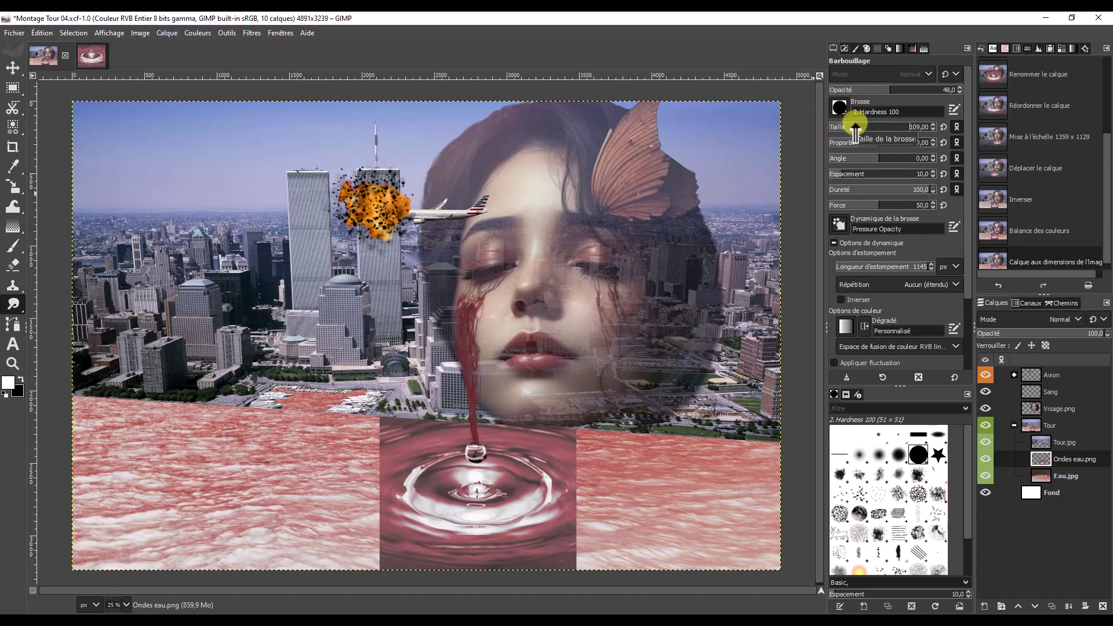
# Step: With brush size 105 and higher Force, smudge the ripple's edges into the red water
pyautogui.moveTo(445, 234)
pyautogui.mouseDown()
pyautogui.moveTo(385, 327)
pyautogui.moveTo(186, 414)
pyautogui.moveTo(385, 472)
pyautogui.moveTo(447, 467)
pyautogui.moveTo(545, 539)
pyautogui.moveTo(612, 474)
pyautogui.moveTo(552, 440)
pyautogui.moveTo(588, 455)
pyautogui.moveTo(535, 540)
pyautogui.moveTo(594, 494)
pyautogui.moveTo(585, 452)
pyautogui.moveTo(561, 543)
pyautogui.moveTo(621, 484)
pyautogui.moveTo(571, 528)
pyautogui.moveTo(581, 450)
pyautogui.moveTo(594, 454)
pyautogui.moveTo(559, 437)
pyautogui.moveTo(575, 441)
pyautogui.moveTo(609, 502)
pyautogui.moveTo(576, 447)
pyautogui.moveTo(588, 452)
pyautogui.mouseUp()
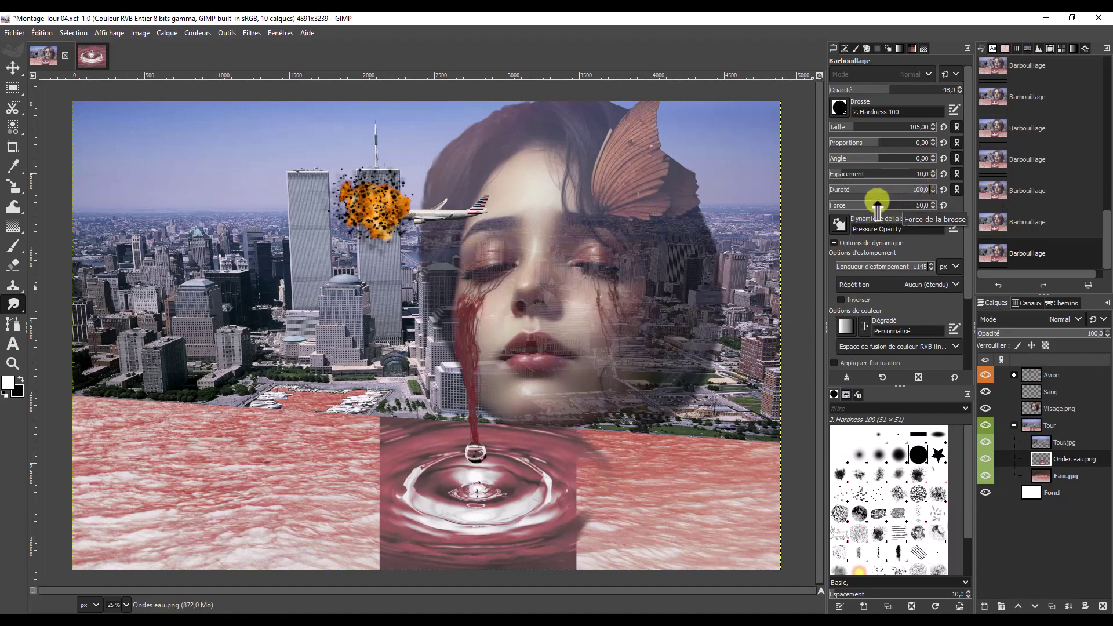
pyautogui.moveTo(879, 204); pyautogui.dragTo(890, 204)
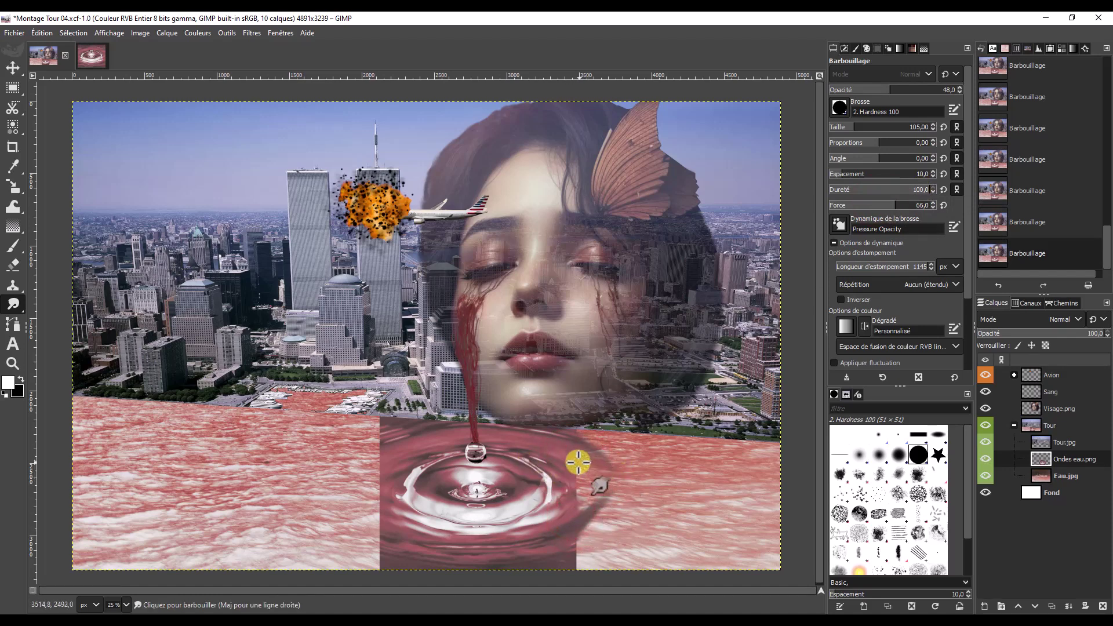
pyautogui.moveTo(577, 481); pyautogui.dragTo(581, 490)
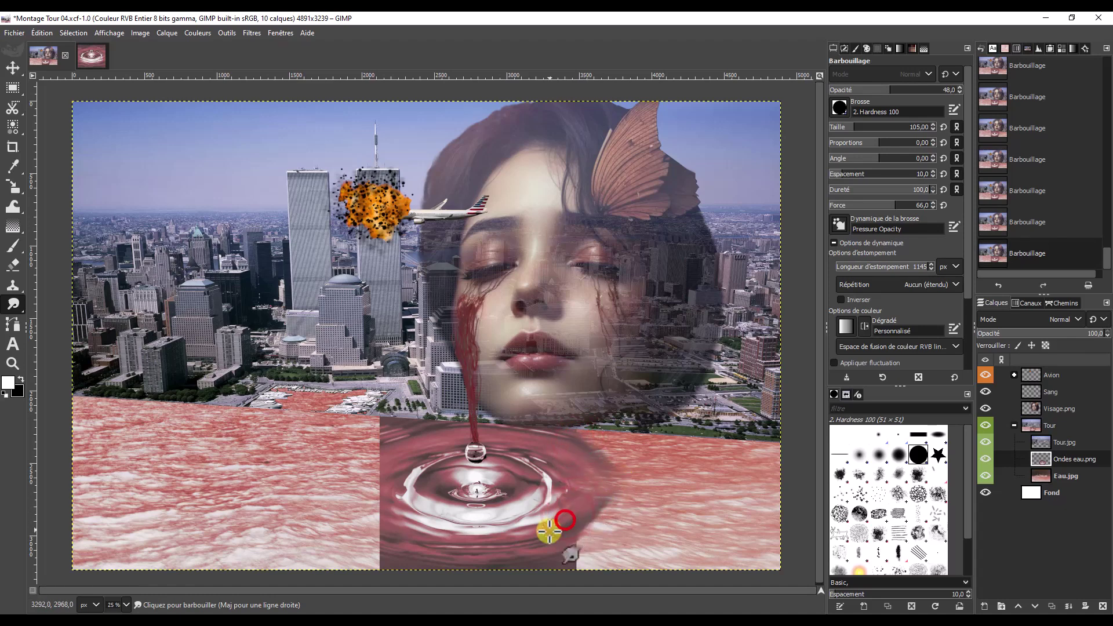
pyautogui.moveTo(571, 508)
pyautogui.mouseDown()
pyautogui.moveTo(614, 478)
pyautogui.moveTo(582, 510)
pyautogui.moveTo(614, 474)
pyautogui.moveTo(576, 444)
pyautogui.mouseUp()
pyautogui.moveTo(563, 538); pyautogui.dragTo(554, 442)
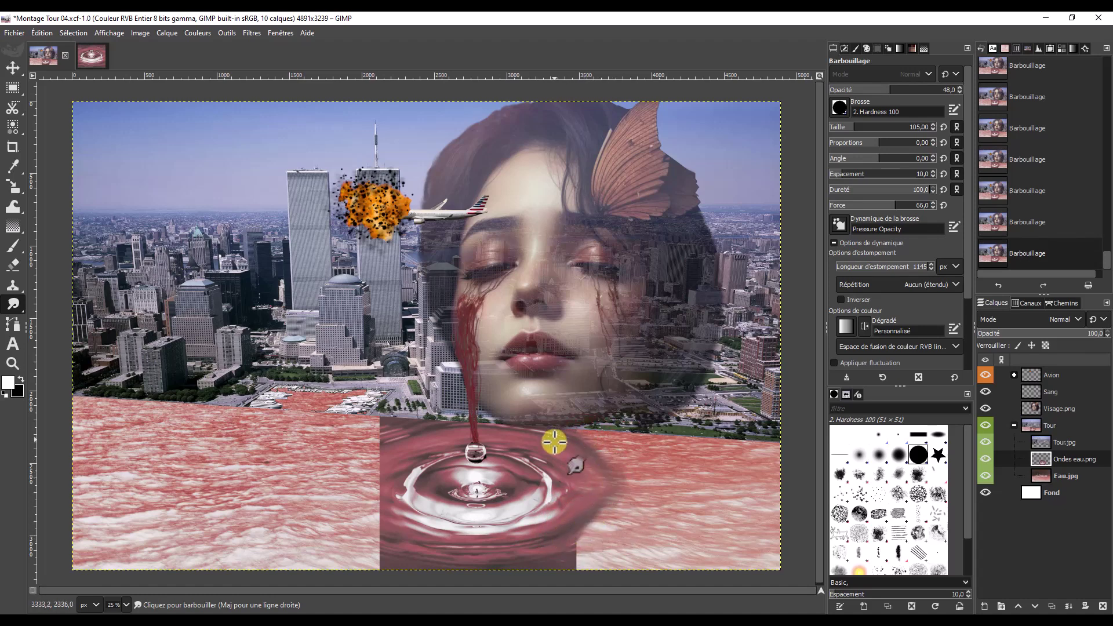
pyautogui.moveTo(612, 476)
pyautogui.mouseDown()
pyautogui.moveTo(576, 530)
pyautogui.moveTo(576, 440)
pyautogui.moveTo(598, 516)
pyautogui.moveTo(570, 542)
pyautogui.moveTo(538, 543)
pyautogui.mouseUp()
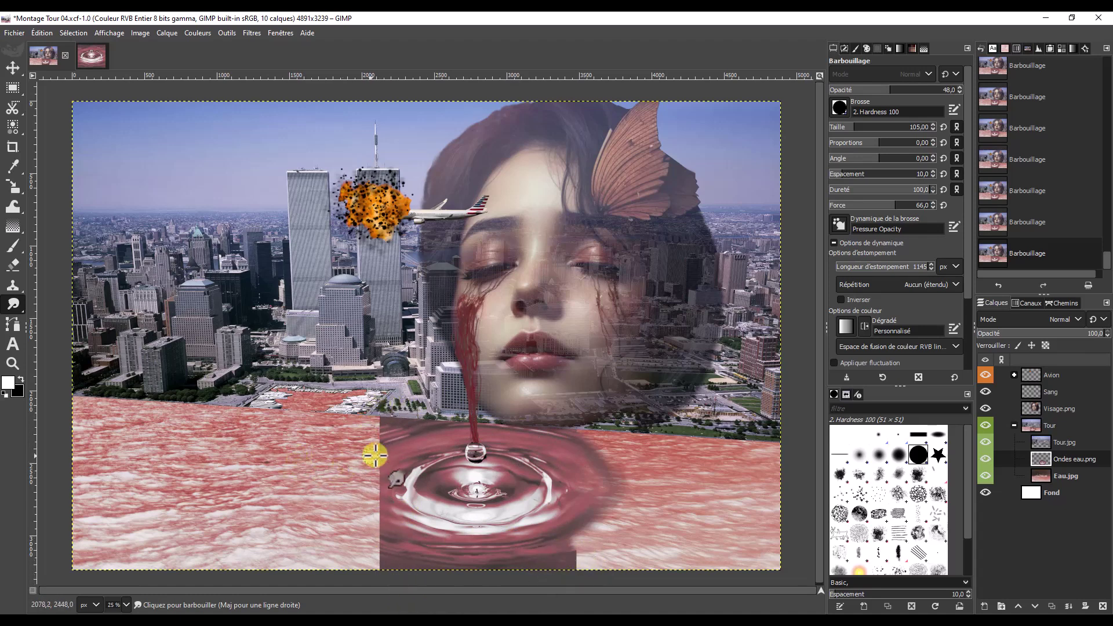
pyautogui.moveTo(375, 455); pyautogui.dragTo(366, 506)
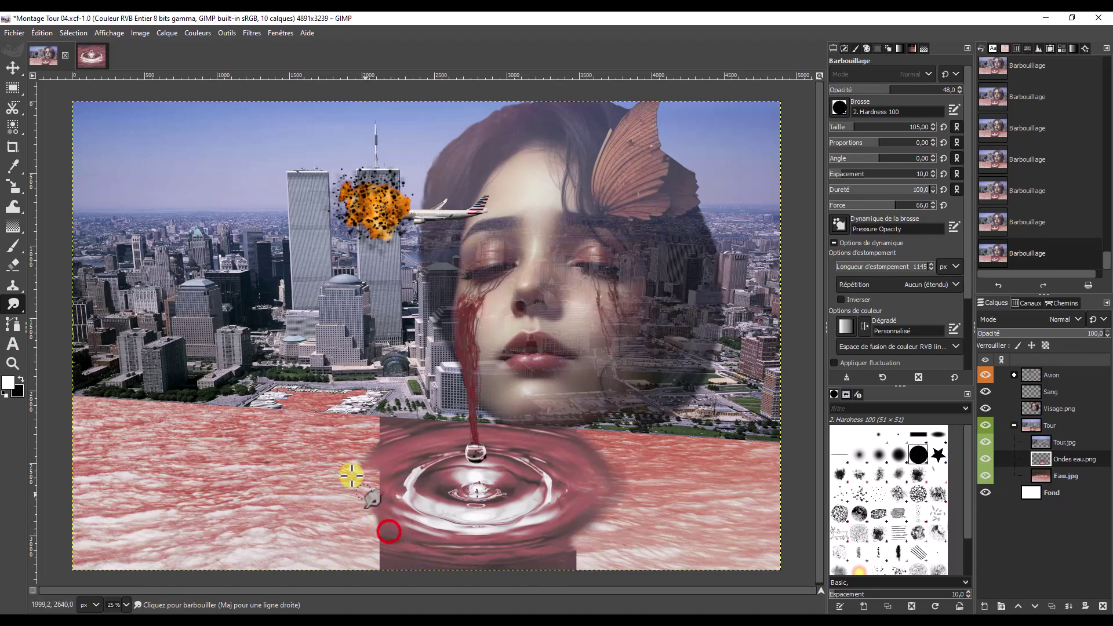
pyautogui.moveTo(373, 521); pyautogui.dragTo(365, 509)
pyautogui.moveTo(366, 467); pyautogui.dragTo(384, 490)
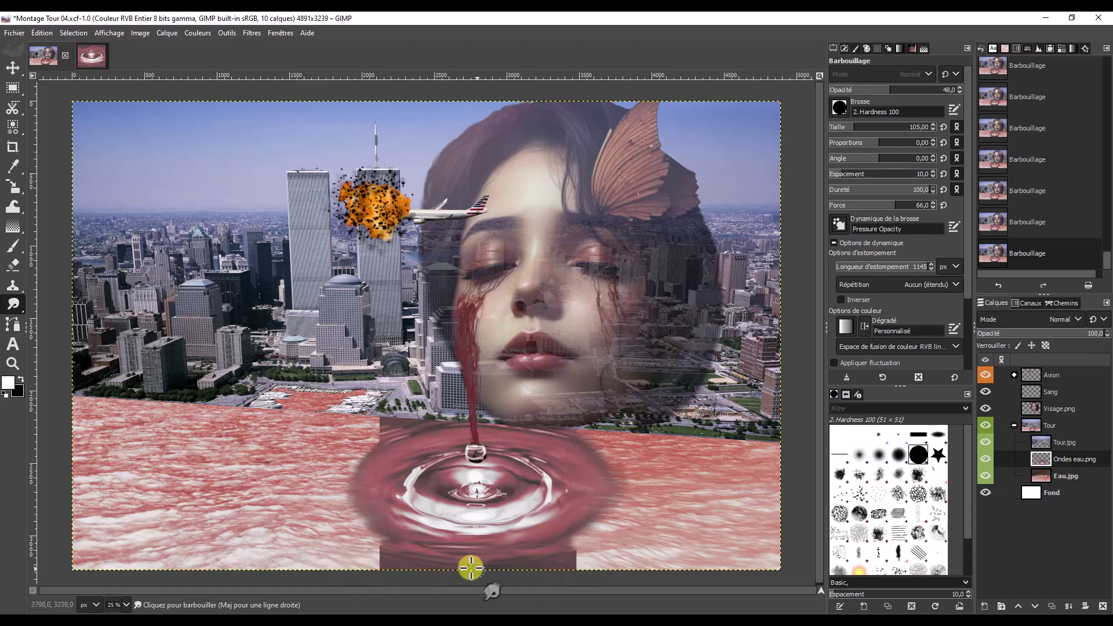
# Step: Erase leftover patches near the ripple's top edge with brush jitter turned off
pyautogui.click(14, 265)
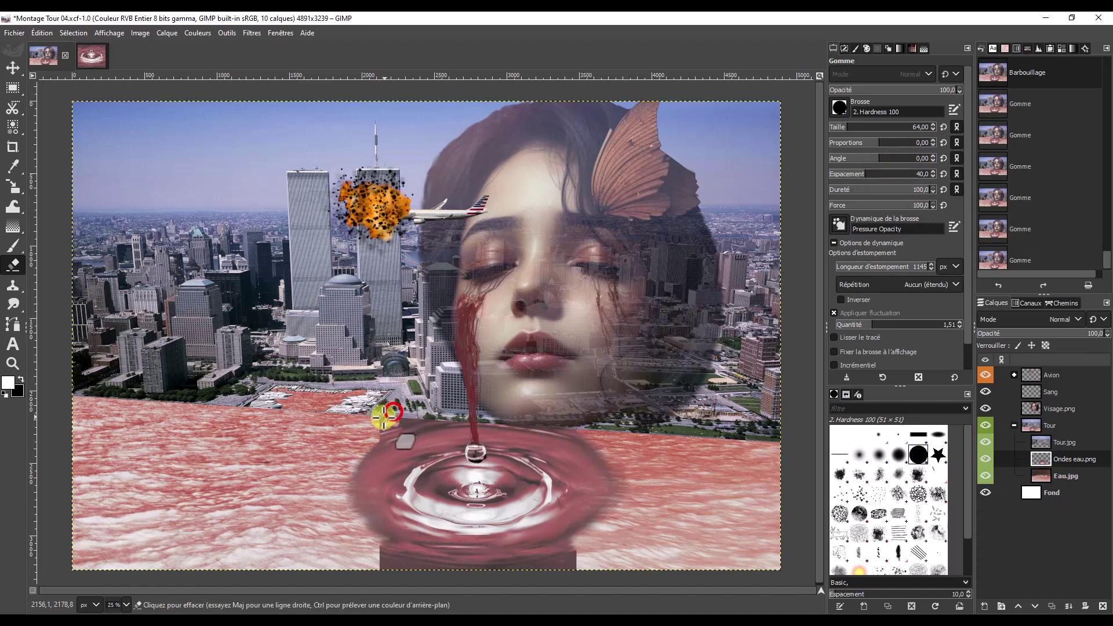
pyautogui.moveTo(387, 414); pyautogui.dragTo(406, 410)
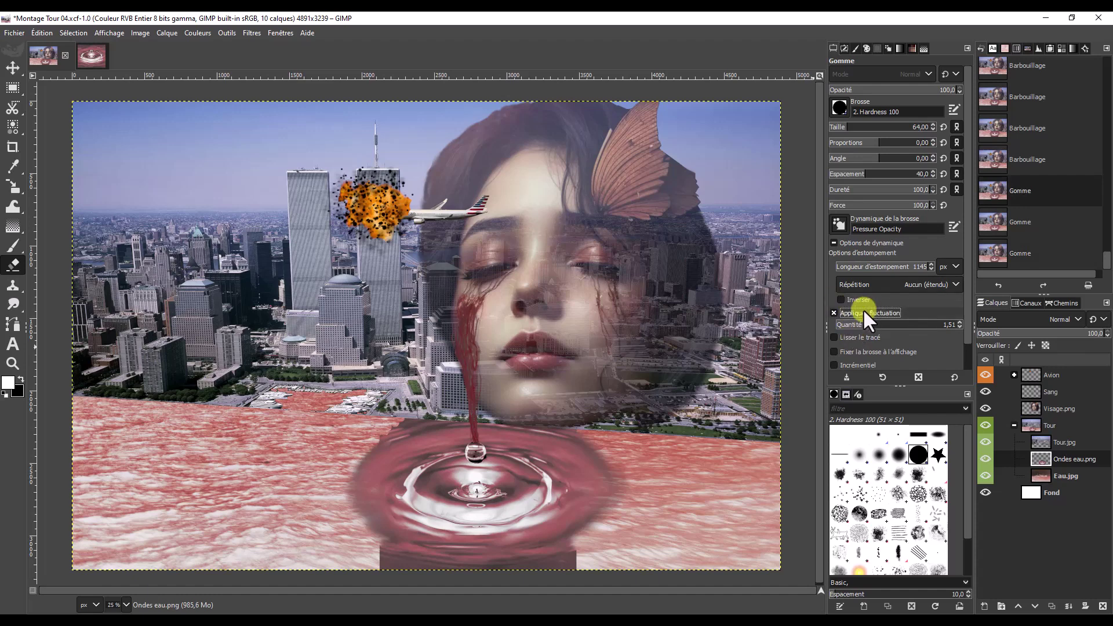
pyautogui.click(835, 316)
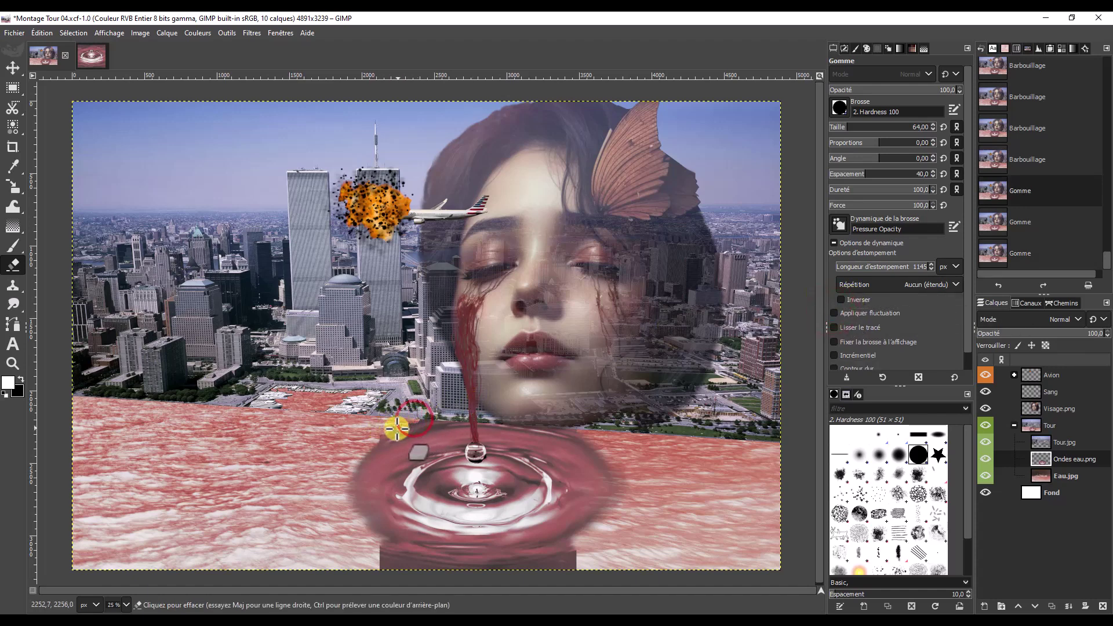
pyautogui.moveTo(376, 441); pyautogui.dragTo(429, 415)
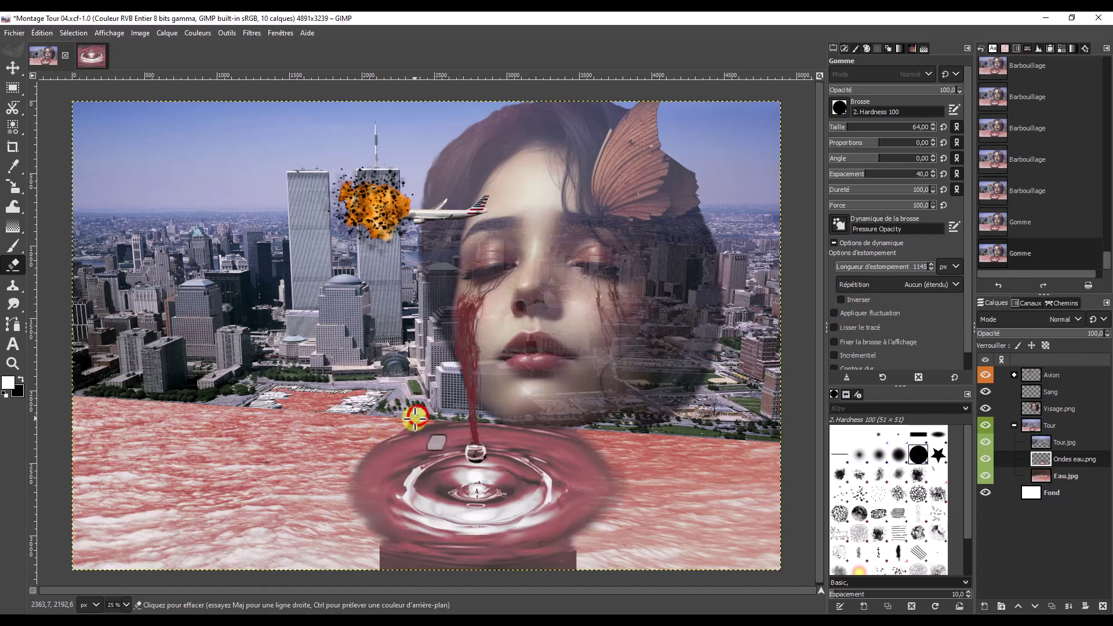
pyautogui.click(413, 417)
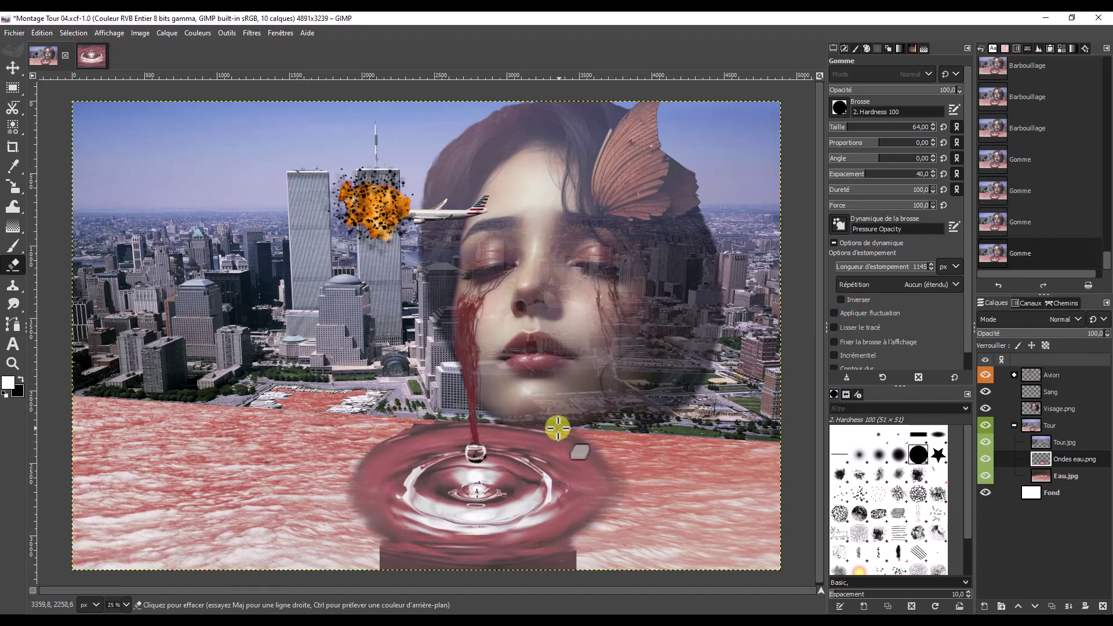
# Step: Erase spots above the ripple and its dark bottom band at eraser size 182
pyautogui.click(865, 126)
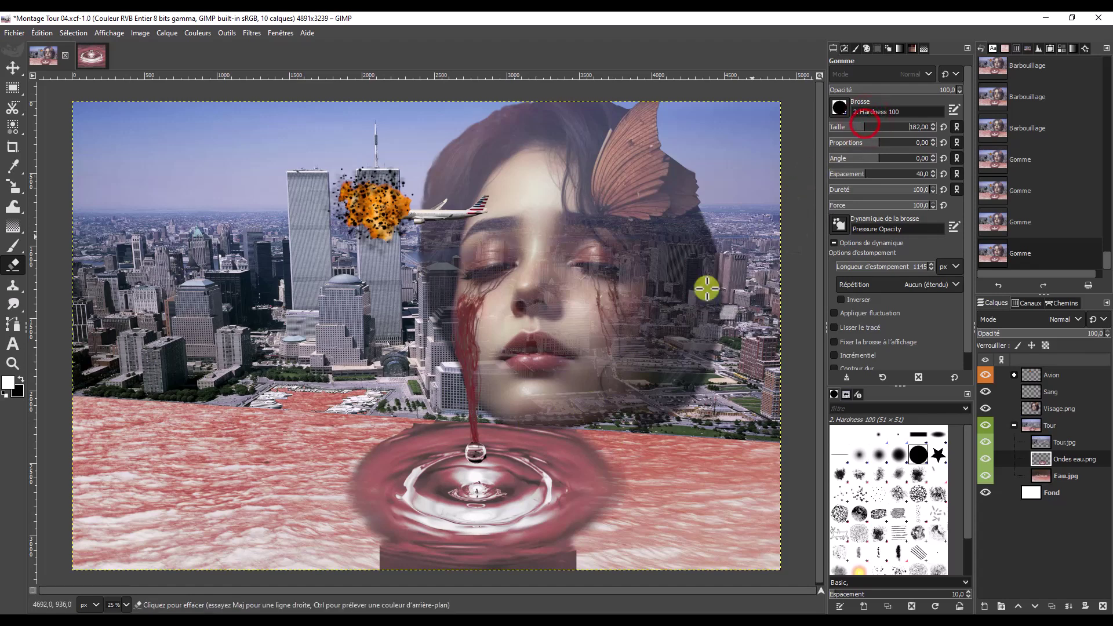
pyautogui.click(501, 416)
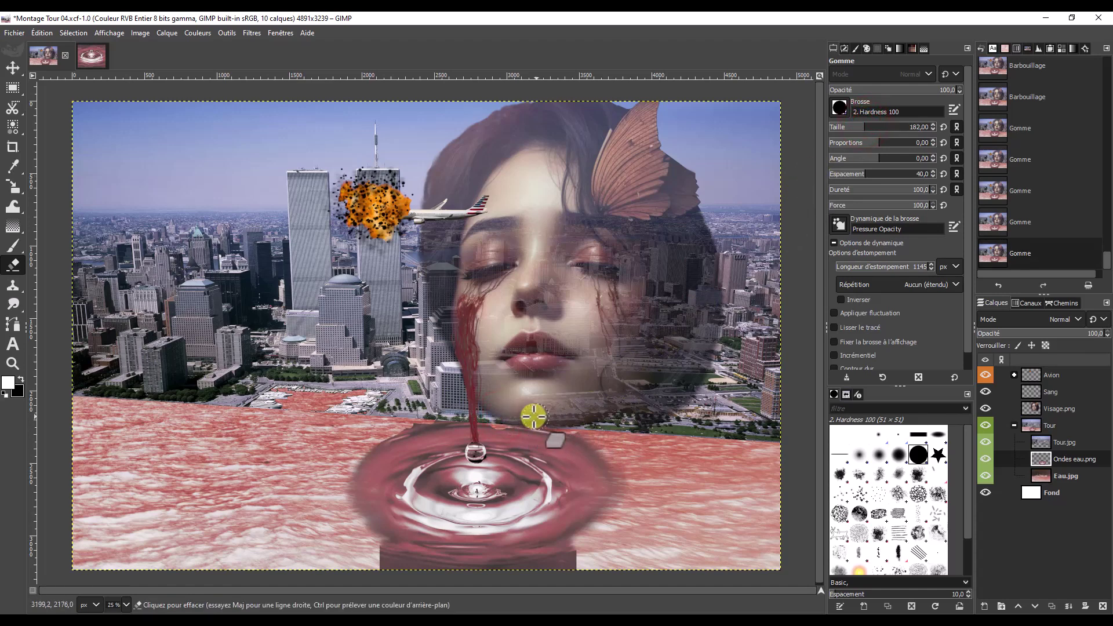
pyautogui.click(517, 407)
pyautogui.click(455, 408)
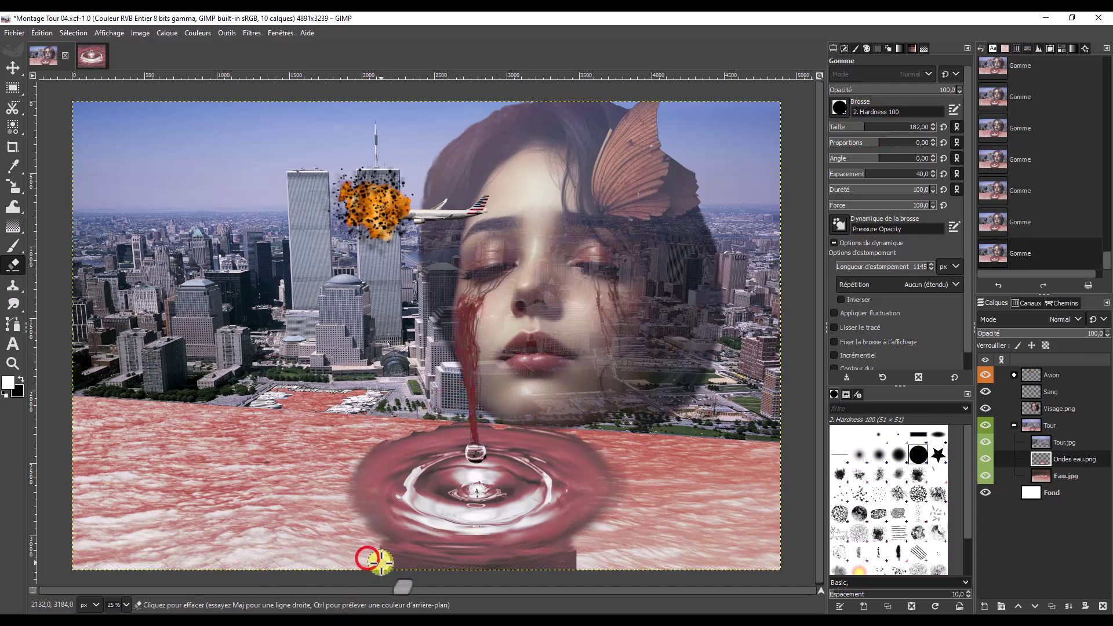
pyautogui.moveTo(378, 560); pyautogui.dragTo(368, 552)
pyautogui.moveTo(573, 561); pyautogui.dragTo(368, 565)
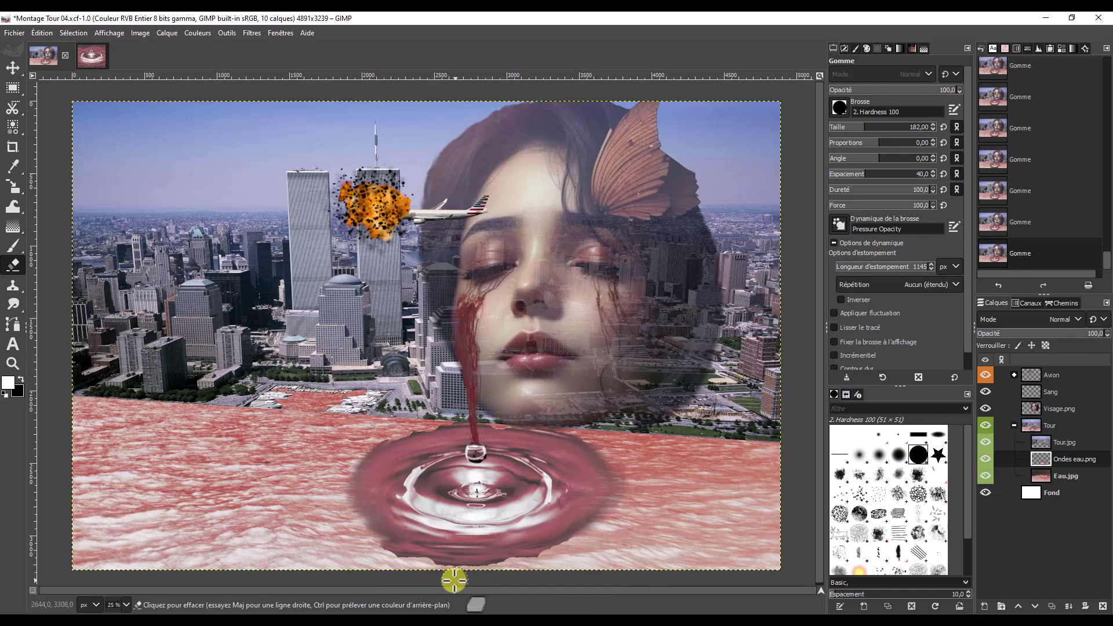
pyautogui.moveTo(454, 580); pyautogui.dragTo(391, 561)
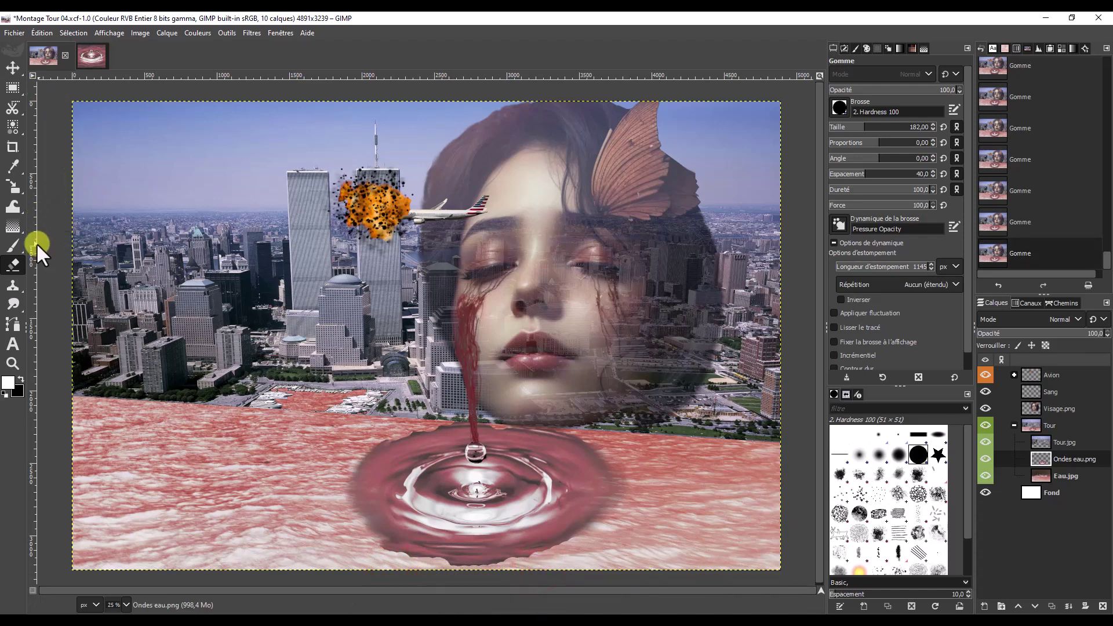
pyautogui.moveTo(13, 304)
pyautogui.click(69, 305)
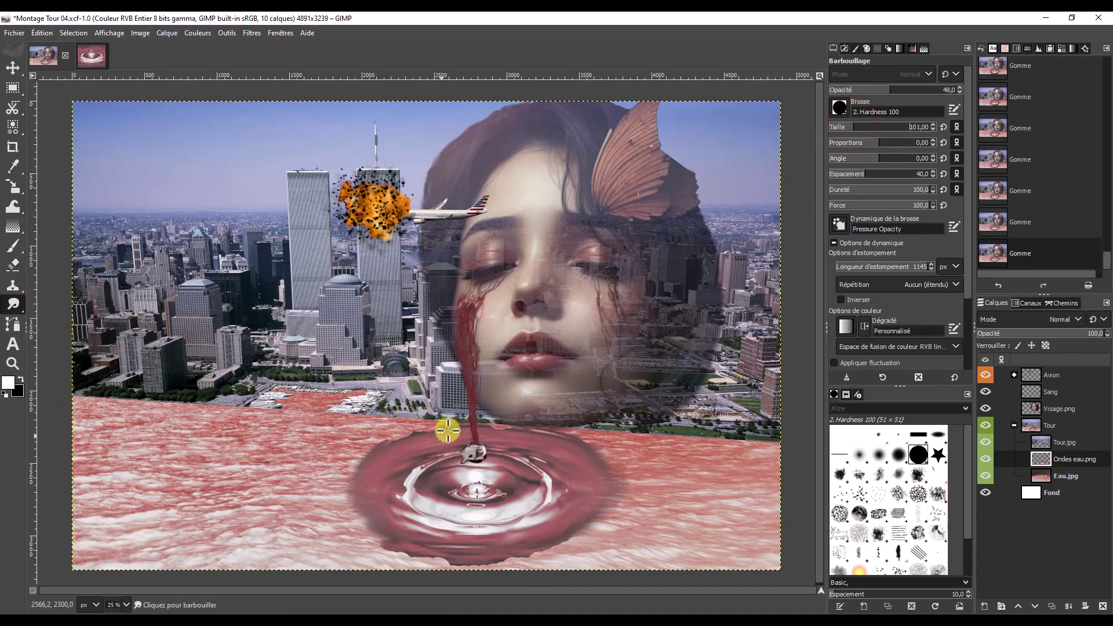
# Step: Smear the blood drip above the drop, with Apply Jitter enabled for the strokes
pyautogui.moveTo(455, 429); pyautogui.dragTo(441, 429)
pyautogui.moveTo(441, 429)
pyautogui.mouseDown()
pyautogui.moveTo(417, 427)
pyautogui.moveTo(432, 429)
pyautogui.mouseUp()
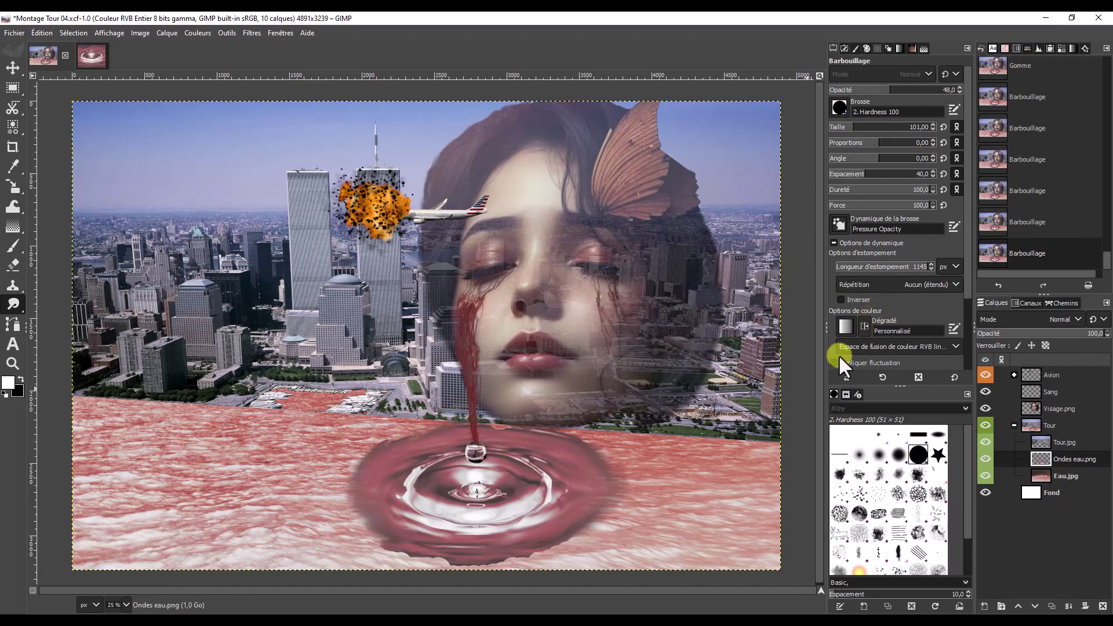
pyautogui.click(833, 363)
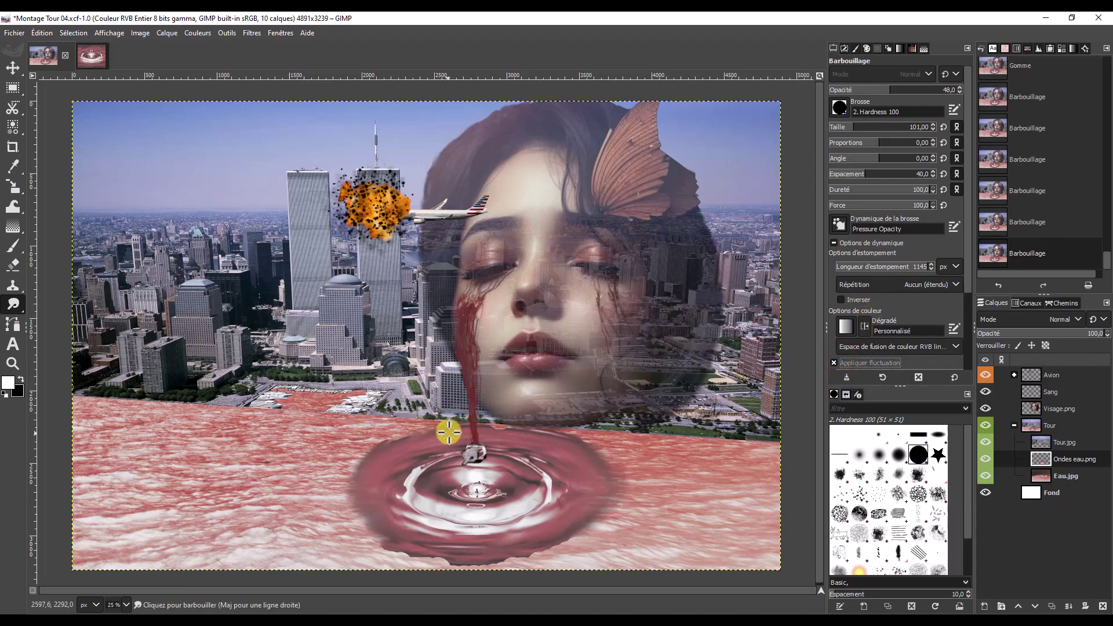
pyautogui.moveTo(445, 427)
pyautogui.mouseDown()
pyautogui.moveTo(386, 446)
pyautogui.moveTo(397, 430)
pyautogui.moveTo(514, 423)
pyautogui.moveTo(501, 427)
pyautogui.moveTo(582, 435)
pyautogui.moveTo(584, 451)
pyautogui.moveTo(576, 427)
pyautogui.moveTo(596, 494)
pyautogui.moveTo(578, 529)
pyautogui.moveTo(474, 572)
pyautogui.moveTo(542, 551)
pyautogui.moveTo(424, 576)
pyautogui.moveTo(534, 546)
pyautogui.moveTo(367, 558)
pyautogui.moveTo(365, 529)
pyautogui.moveTo(427, 561)
pyautogui.moveTo(484, 562)
pyautogui.moveTo(435, 562)
pyautogui.mouseUp()
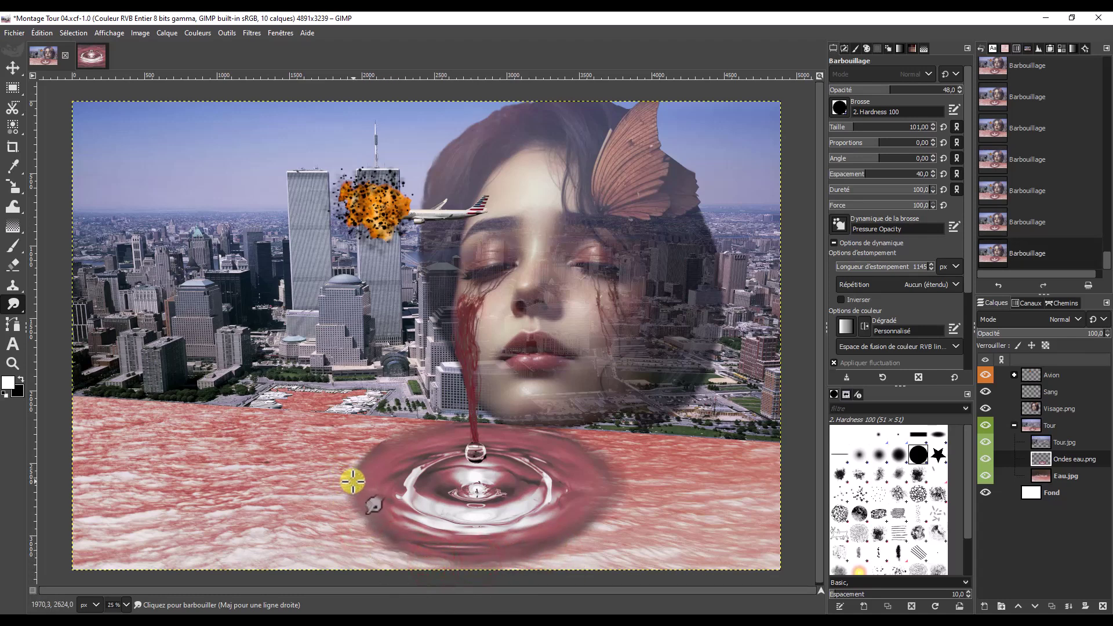
# Step: Smudge the ripple's lower and left rim into the water; set brush size to 117
pyautogui.moveTo(347, 487)
pyautogui.mouseDown()
pyautogui.moveTo(372, 530)
pyautogui.moveTo(443, 567)
pyautogui.moveTo(360, 479)
pyautogui.moveTo(384, 468)
pyautogui.moveTo(378, 514)
pyautogui.moveTo(356, 535)
pyautogui.moveTo(392, 539)
pyautogui.moveTo(373, 529)
pyautogui.moveTo(428, 571)
pyautogui.moveTo(435, 556)
pyautogui.moveTo(518, 556)
pyautogui.mouseUp()
pyautogui.moveTo(360, 513)
pyautogui.mouseDown()
pyautogui.moveTo(410, 551)
pyautogui.moveTo(541, 561)
pyautogui.moveTo(430, 557)
pyautogui.moveTo(527, 543)
pyautogui.mouseUp()
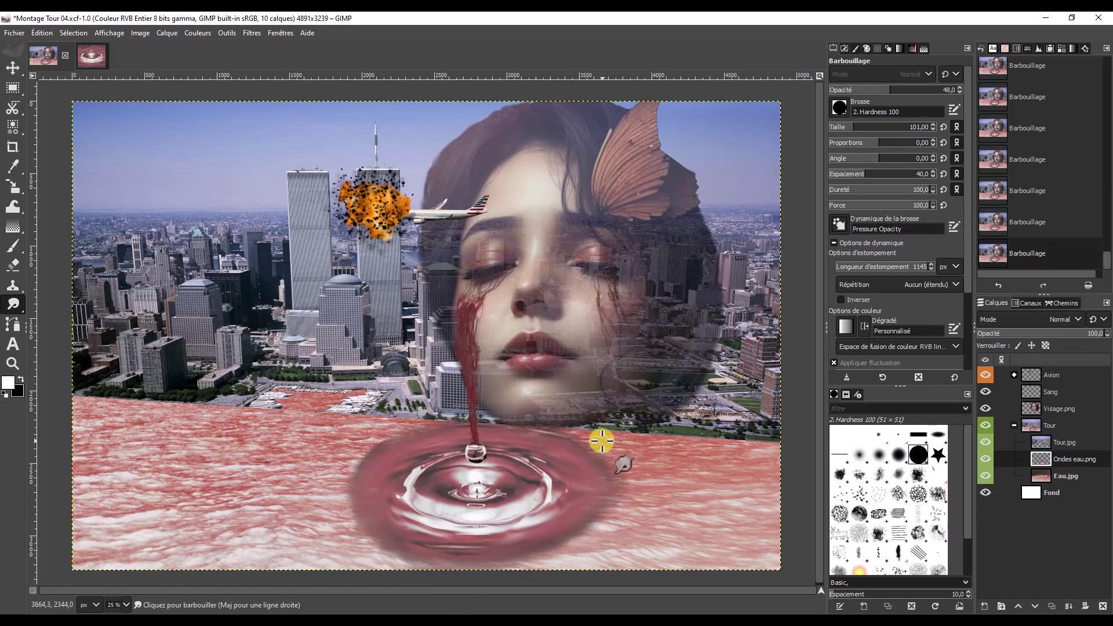
pyautogui.click(857, 123)
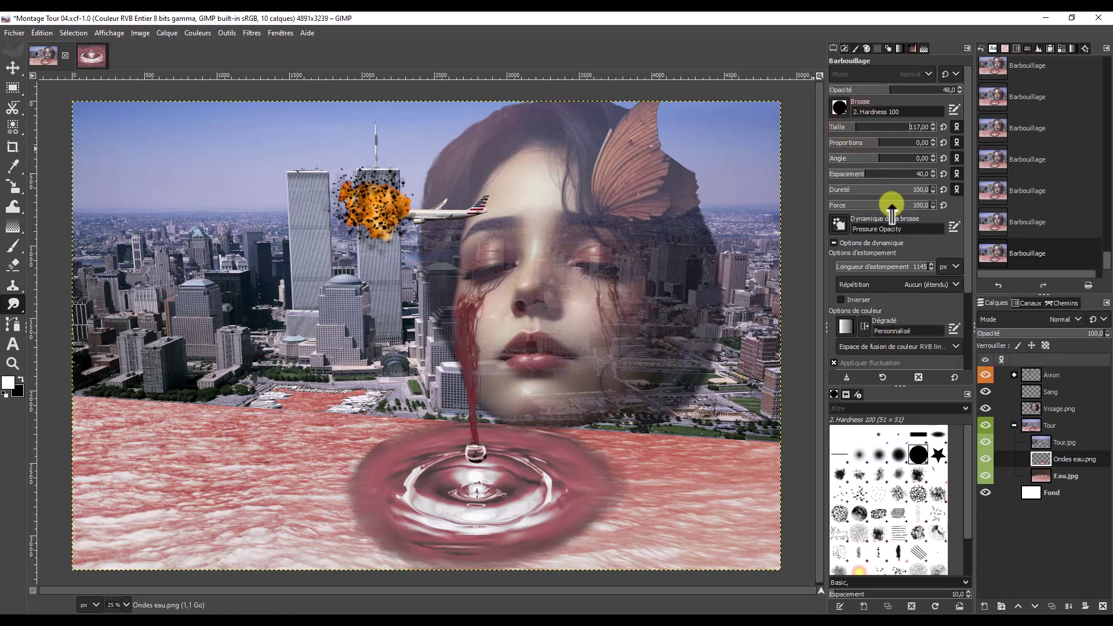
# Step: Smudge the red water at size 117 outward on both the ripple's left and right sides
pyautogui.moveTo(569, 448)
pyautogui.mouseDown()
pyautogui.moveTo(652, 465)
pyautogui.moveTo(617, 455)
pyautogui.moveTo(580, 479)
pyautogui.moveTo(665, 489)
pyautogui.moveTo(576, 517)
pyautogui.moveTo(556, 529)
pyautogui.moveTo(569, 542)
pyautogui.moveTo(591, 497)
pyautogui.moveTo(568, 461)
pyautogui.moveTo(626, 460)
pyautogui.moveTo(579, 441)
pyautogui.moveTo(601, 464)
pyautogui.moveTo(624, 465)
pyautogui.moveTo(621, 454)
pyautogui.moveTo(636, 472)
pyautogui.moveTo(581, 532)
pyautogui.moveTo(658, 495)
pyautogui.moveTo(663, 477)
pyautogui.moveTo(602, 467)
pyautogui.moveTo(660, 481)
pyautogui.moveTo(628, 464)
pyautogui.moveTo(644, 500)
pyautogui.moveTo(558, 542)
pyautogui.moveTo(614, 529)
pyautogui.moveTo(619, 513)
pyautogui.moveTo(658, 534)
pyautogui.moveTo(666, 514)
pyautogui.moveTo(616, 512)
pyautogui.moveTo(462, 568)
pyautogui.moveTo(447, 562)
pyautogui.moveTo(545, 542)
pyautogui.moveTo(522, 556)
pyautogui.moveTo(443, 561)
pyautogui.moveTo(369, 552)
pyautogui.moveTo(431, 562)
pyautogui.mouseUp()
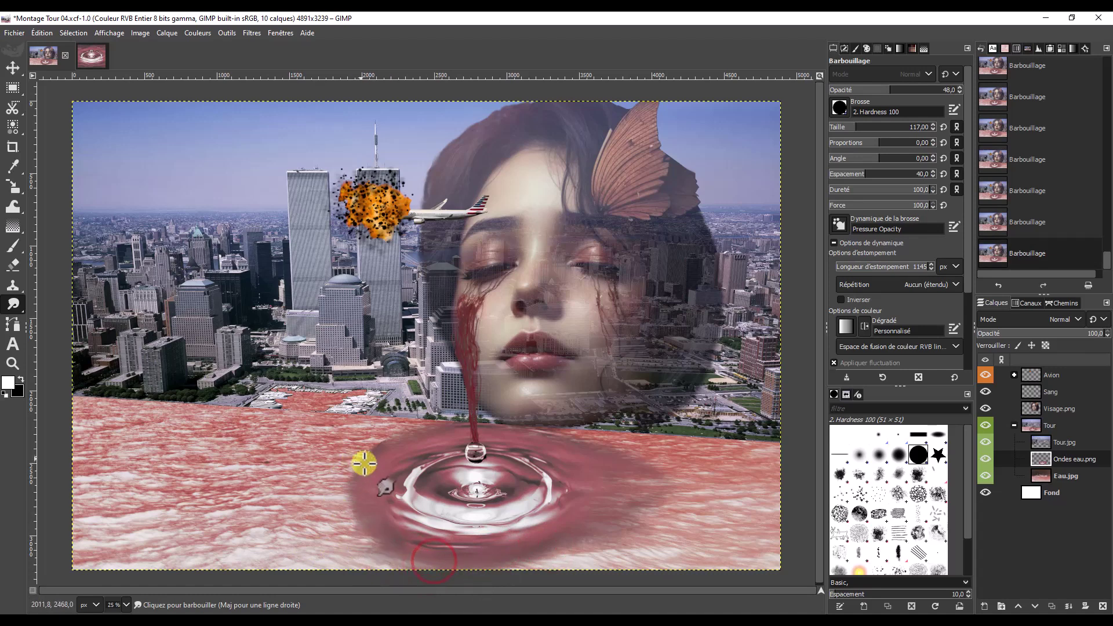
pyautogui.moveTo(424, 436)
pyautogui.mouseDown()
pyautogui.moveTo(367, 442)
pyautogui.moveTo(377, 455)
pyautogui.moveTo(299, 459)
pyautogui.moveTo(373, 460)
pyautogui.moveTo(291, 465)
pyautogui.moveTo(348, 463)
pyautogui.moveTo(298, 497)
pyautogui.moveTo(380, 509)
pyautogui.moveTo(276, 471)
pyautogui.moveTo(392, 440)
pyautogui.moveTo(370, 439)
pyautogui.mouseUp()
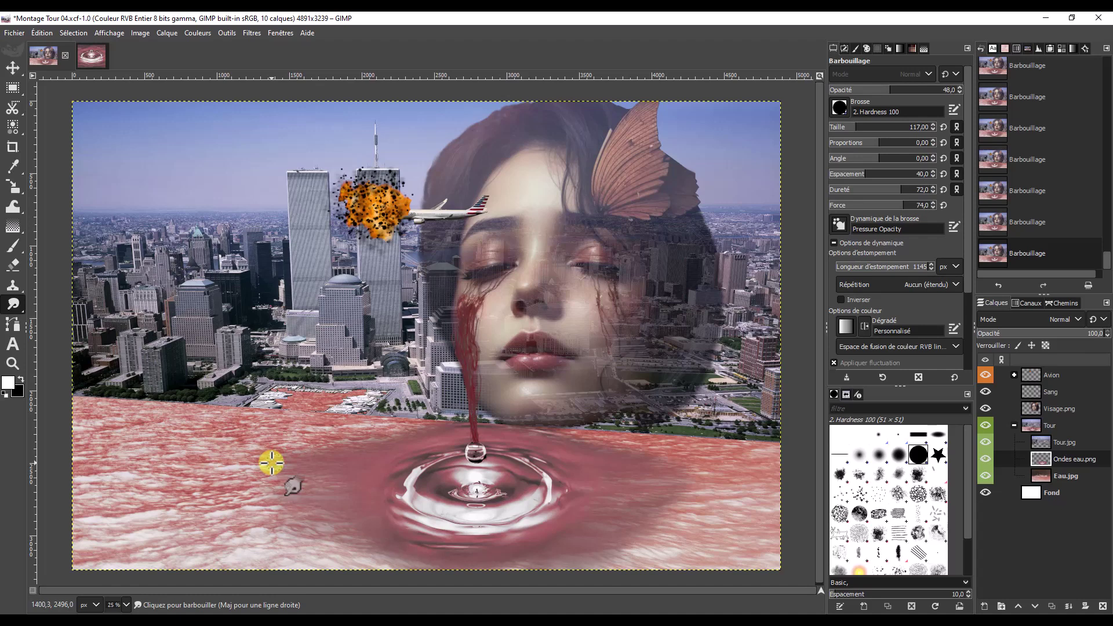
pyautogui.moveTo(354, 492); pyautogui.dragTo(239, 471)
pyautogui.moveTo(392, 439)
pyautogui.mouseDown()
pyautogui.moveTo(326, 454)
pyautogui.moveTo(170, 433)
pyautogui.mouseUp()
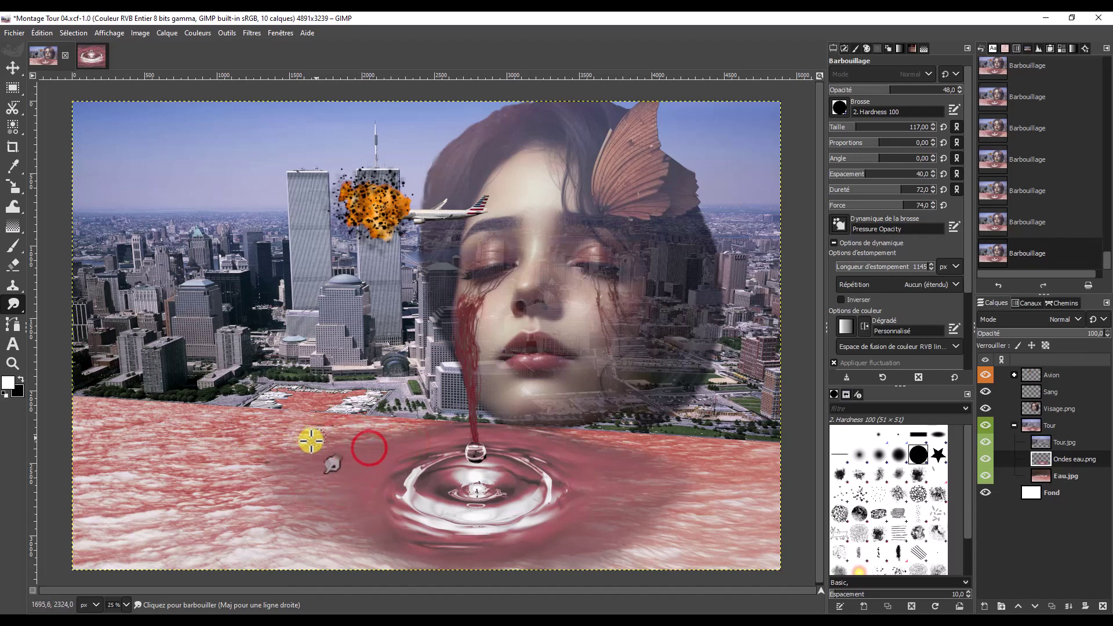
pyautogui.moveTo(347, 446)
pyautogui.mouseDown()
pyautogui.moveTo(280, 440)
pyautogui.moveTo(302, 440)
pyautogui.mouseUp()
pyautogui.moveTo(595, 443); pyautogui.dragTo(608, 450)
pyautogui.moveTo(661, 480)
pyautogui.mouseDown()
pyautogui.moveTo(635, 504)
pyautogui.moveTo(629, 536)
pyautogui.moveTo(657, 494)
pyautogui.mouseUp()
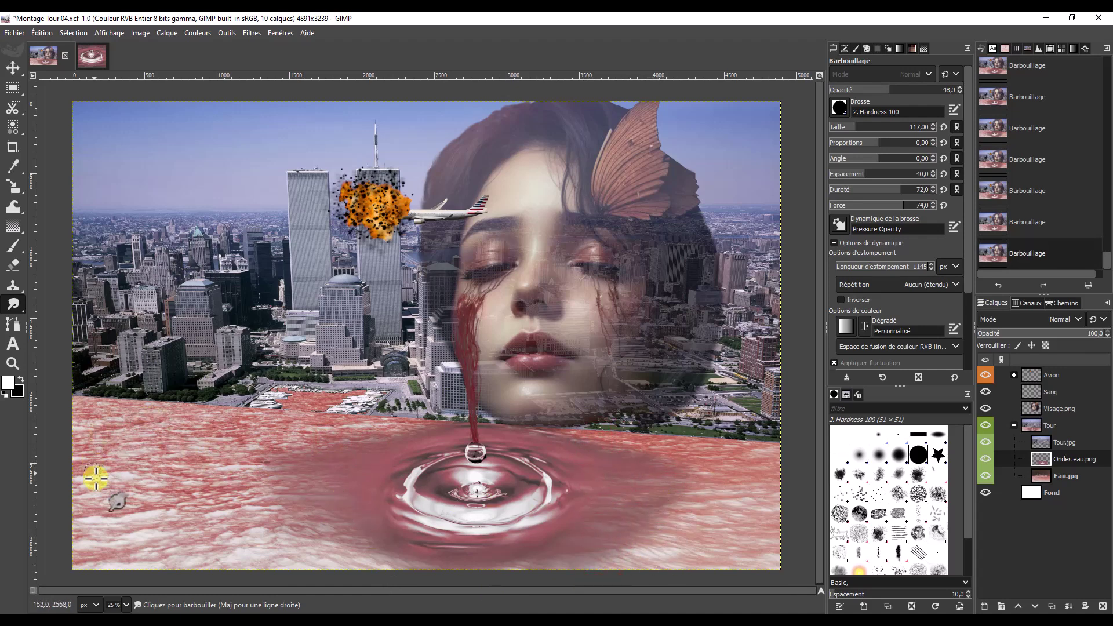
pyautogui.moveTo(286, 470); pyautogui.dragTo(309, 476)
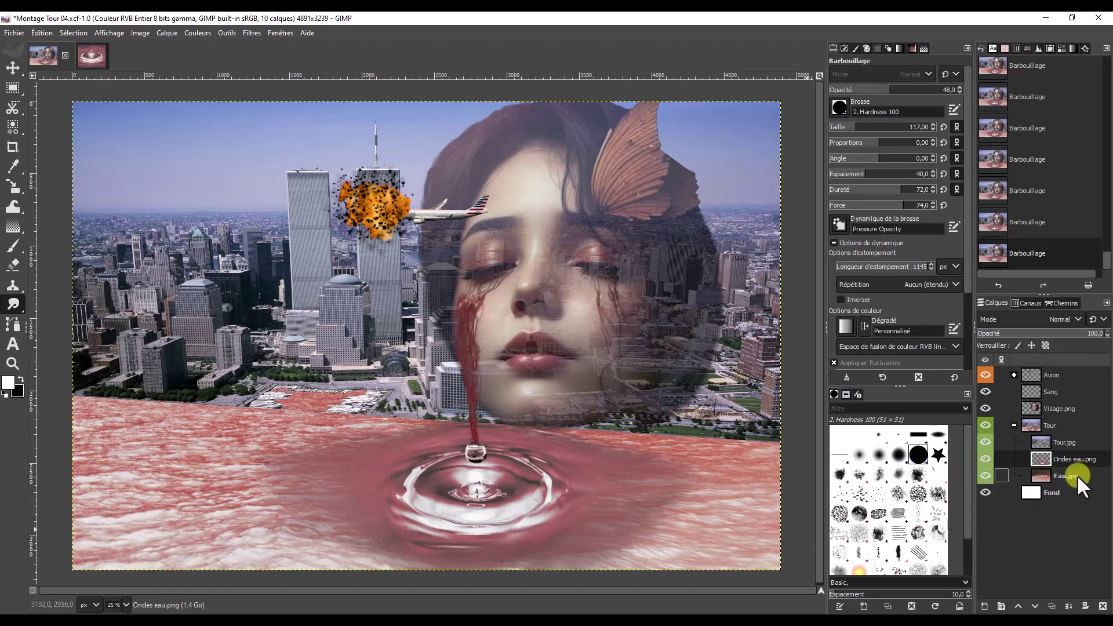
# Step: Add a white, fully opaque layer mask to the Eau.jpg layer
pyautogui.click(1093, 475)
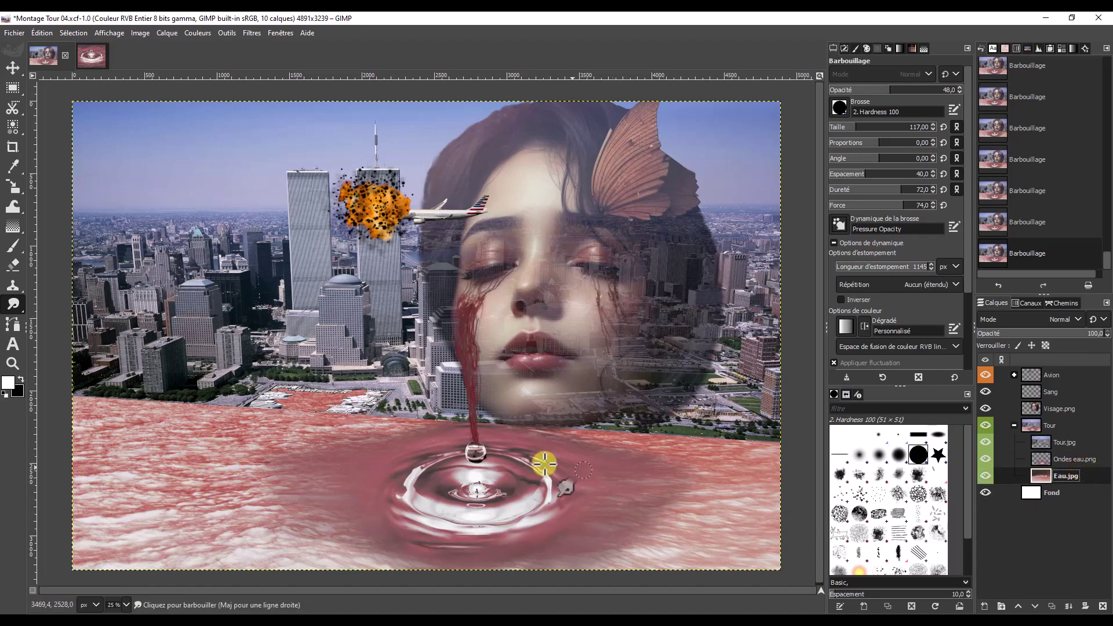
pyautogui.click(163, 33)
pyautogui.moveTo(182, 160)
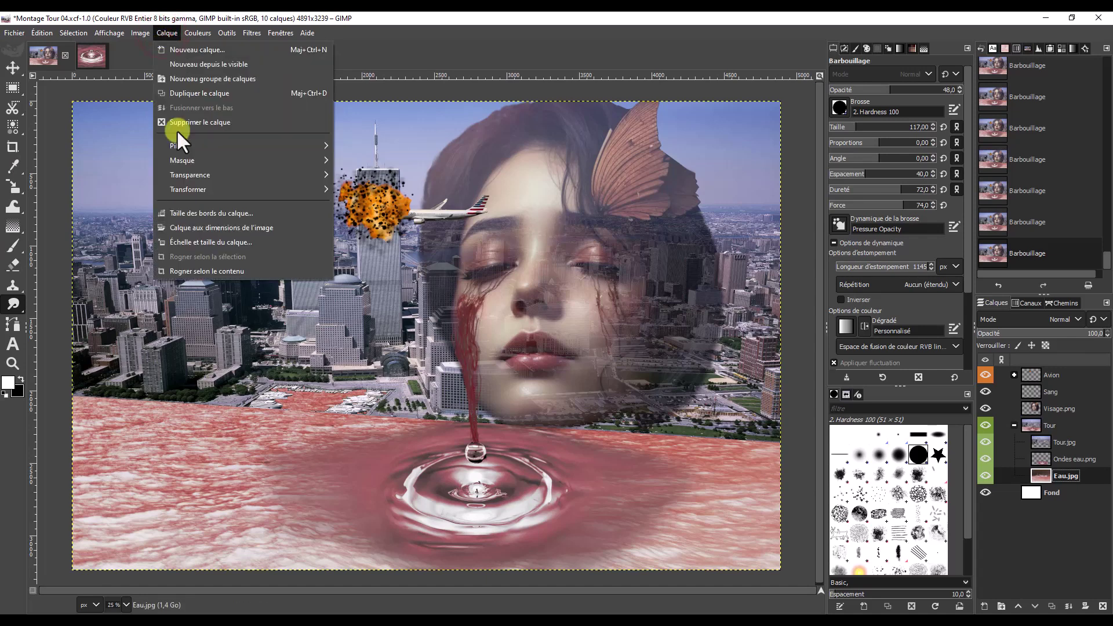
pyautogui.click(388, 160)
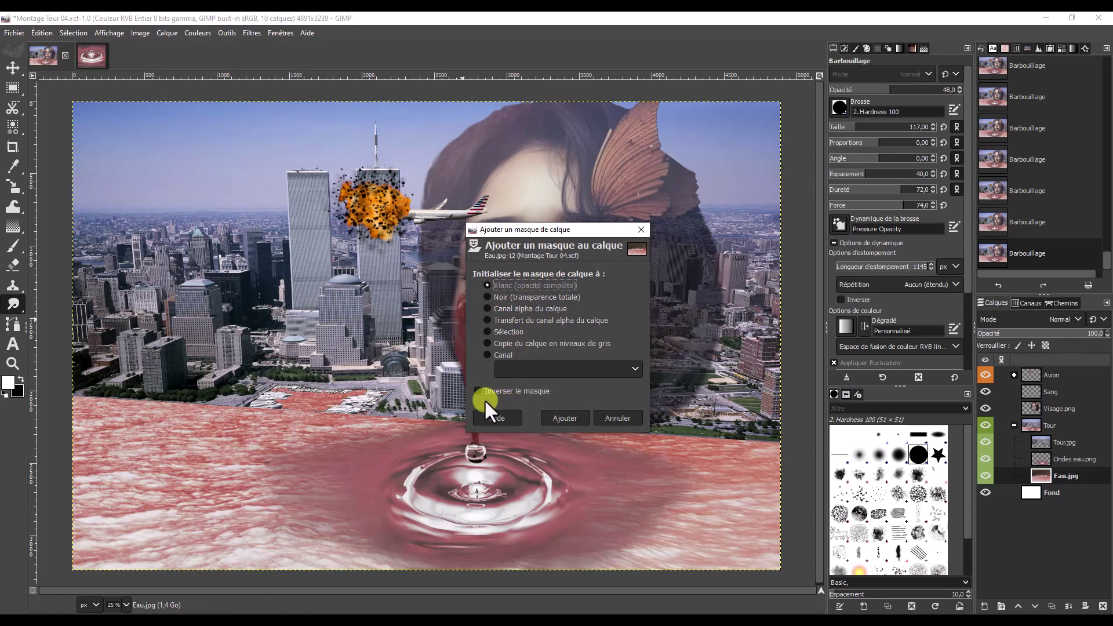
pyautogui.click(564, 418)
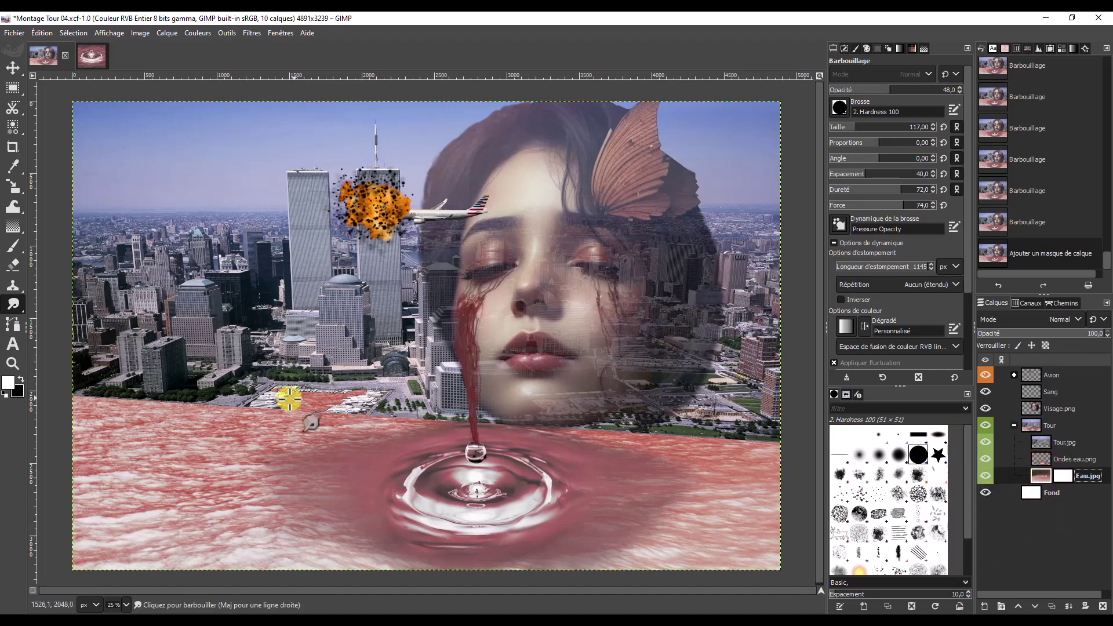
# Step: Choose the Eraser, reset colours to black and white, and lower brush hardness to 12
pyautogui.click(12, 266)
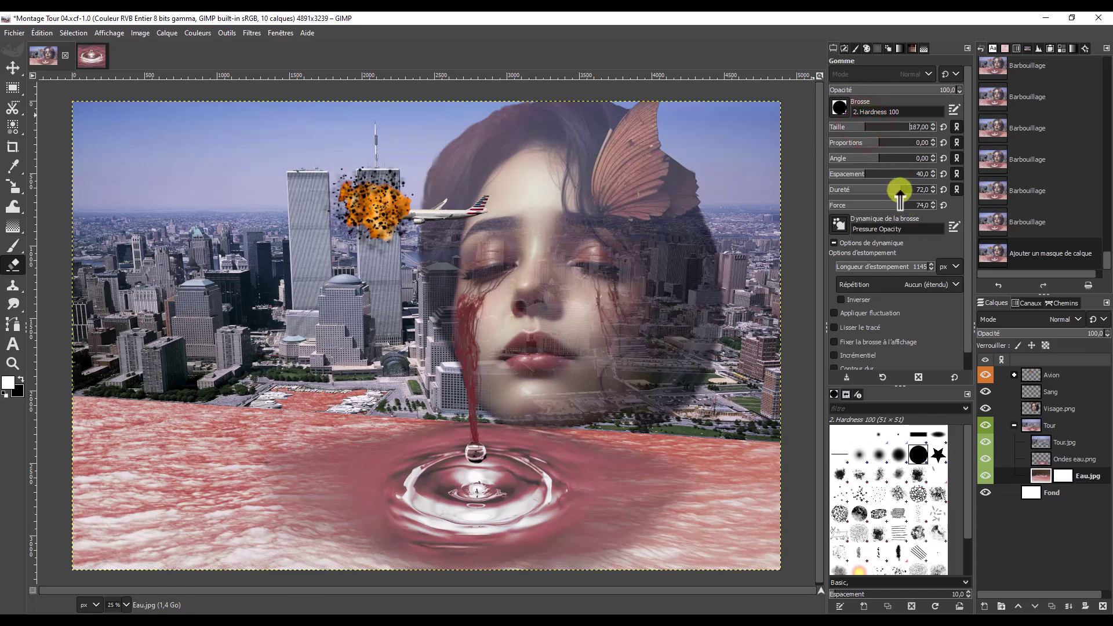
pyautogui.click(943, 189)
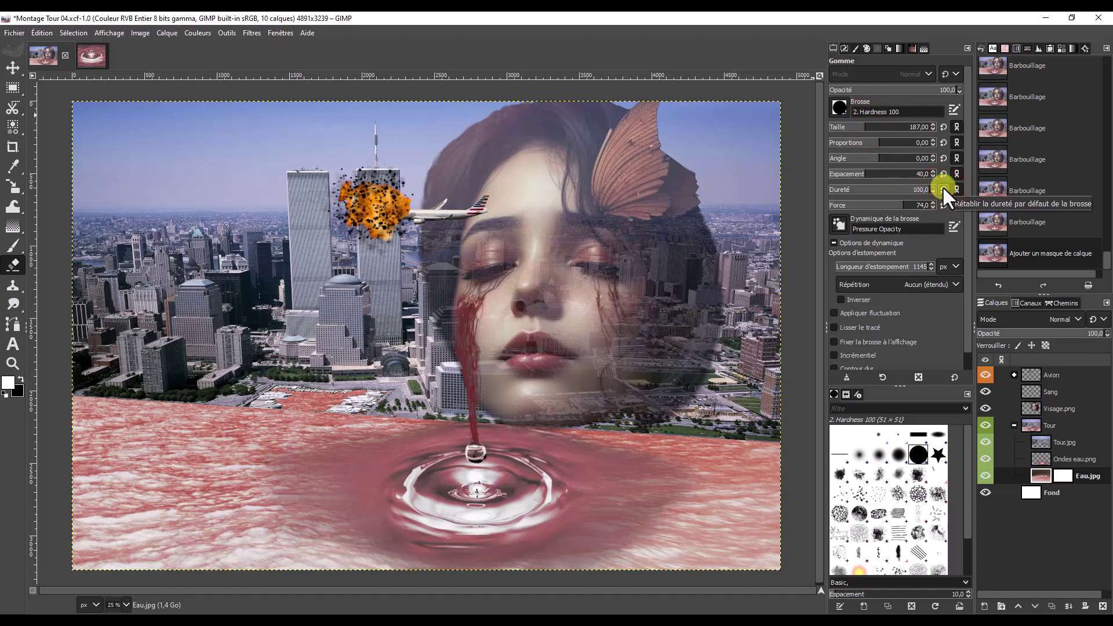
pyautogui.click(899, 184)
pyautogui.click(17, 385)
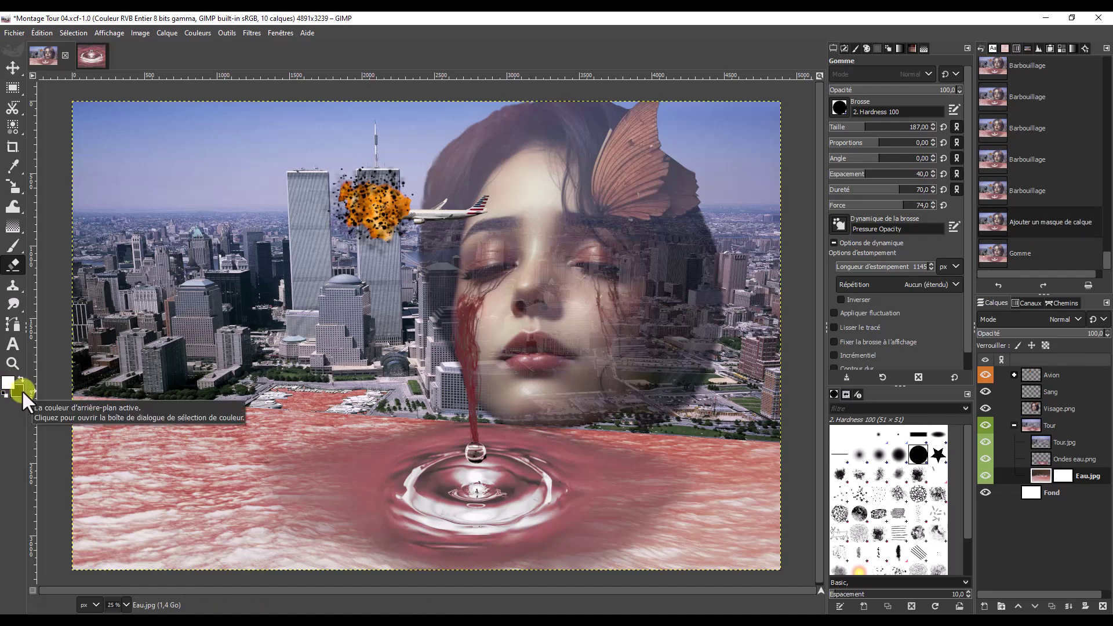
pyautogui.click(7, 395)
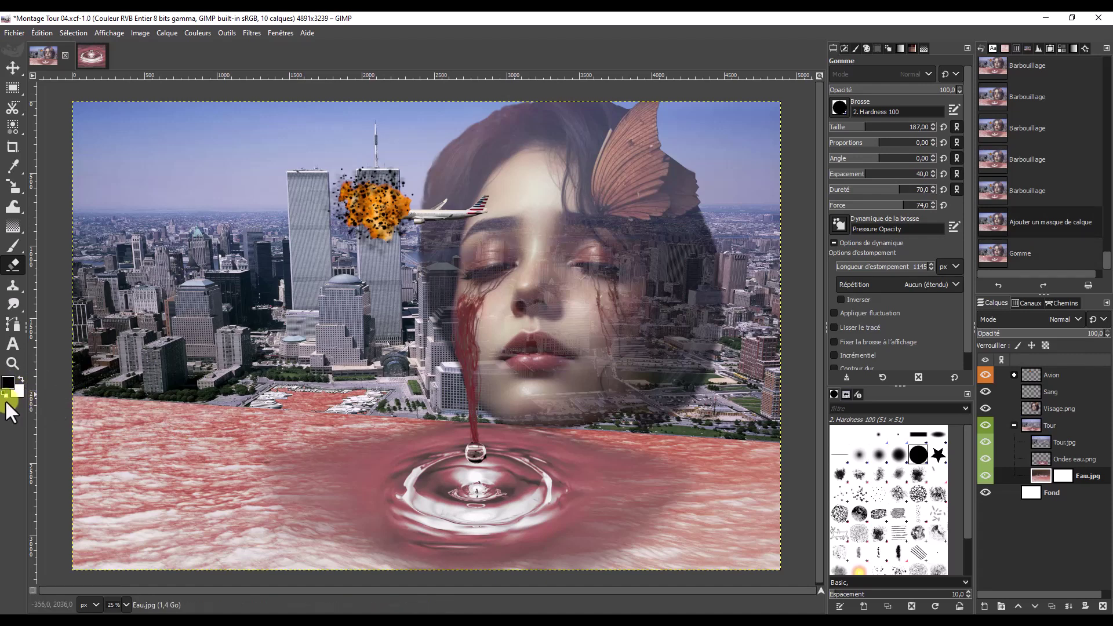
pyautogui.click(841, 188)
pyautogui.write('5')
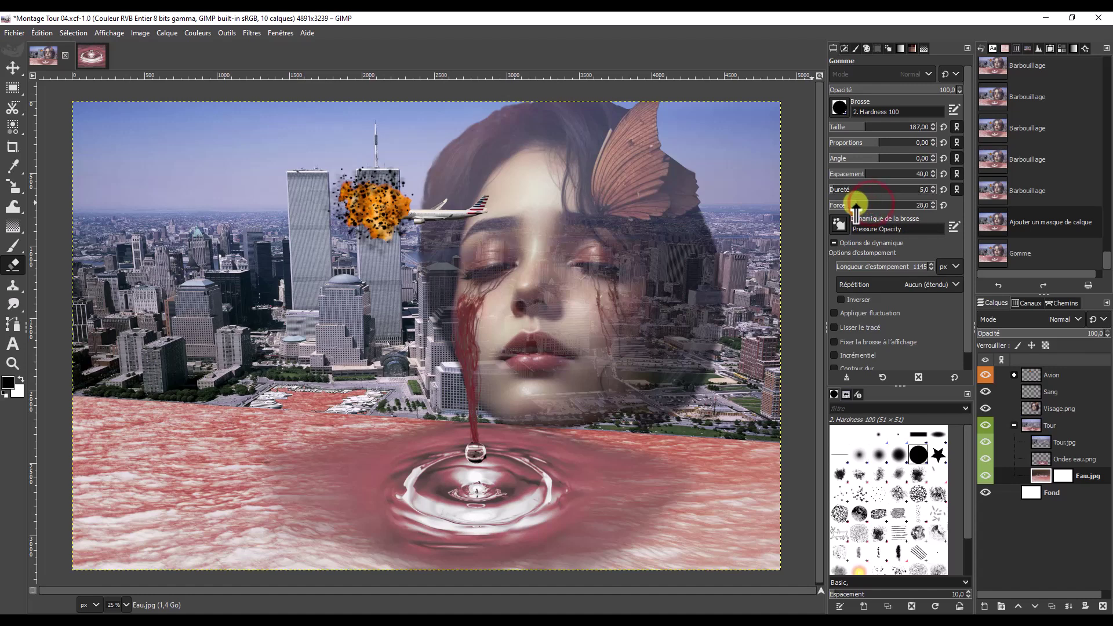
# Step: Dab away soft patches of red water on the left side of the drop
pyautogui.click(170, 422)
pyautogui.click(198, 422)
pyautogui.click(211, 444)
pyautogui.click(185, 463)
pyautogui.click(87, 468)
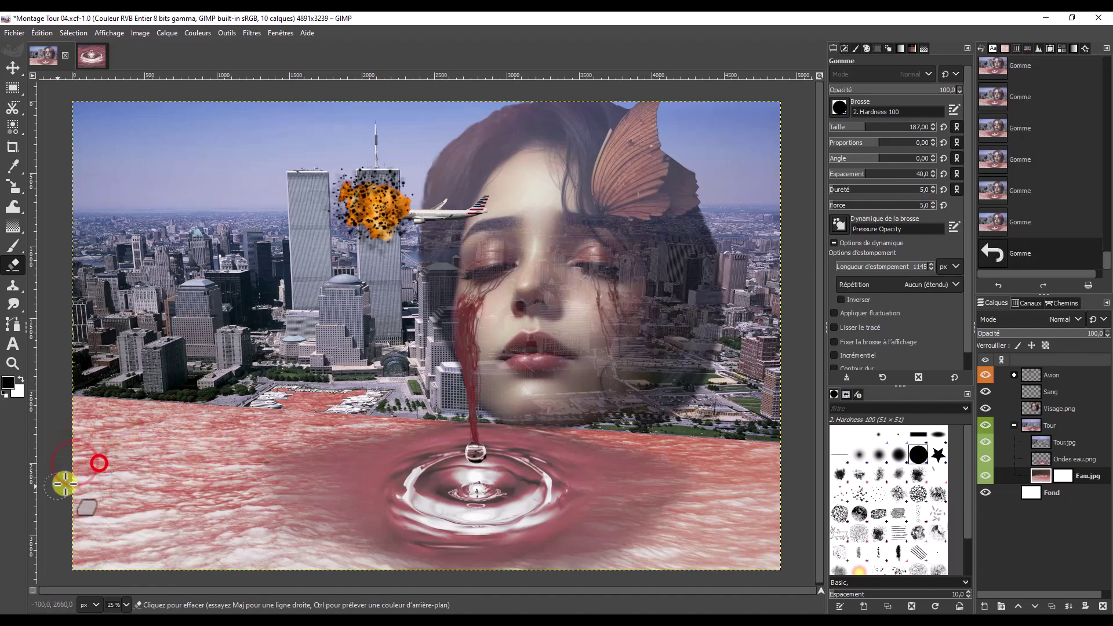
# Step: Dab away water right of the ripple and along the left shoreline
pyautogui.click(719, 464)
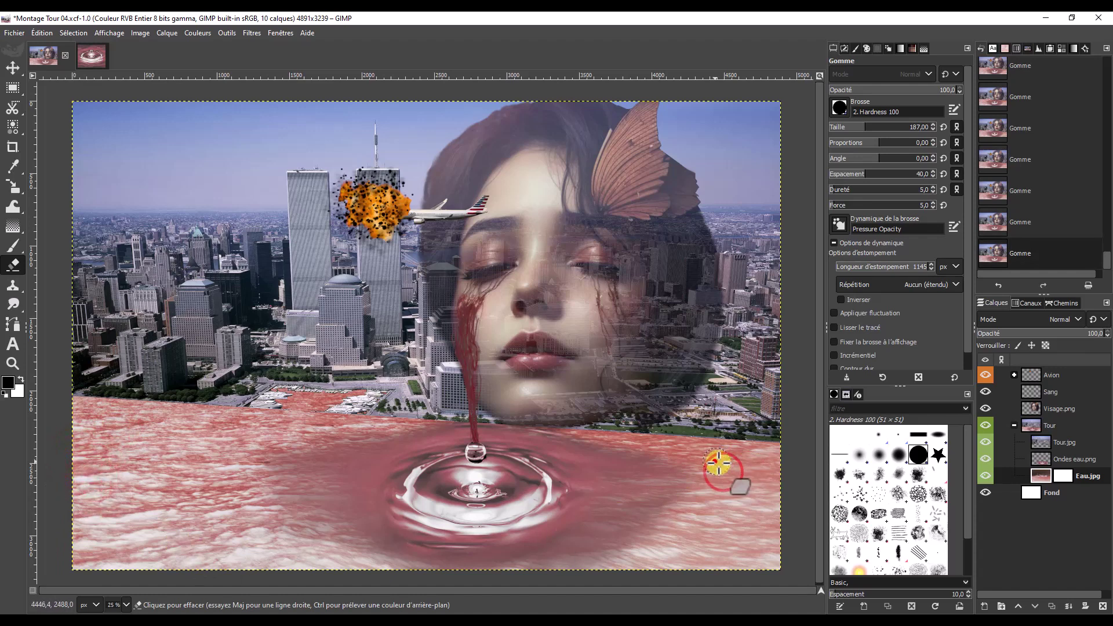
pyautogui.click(658, 461)
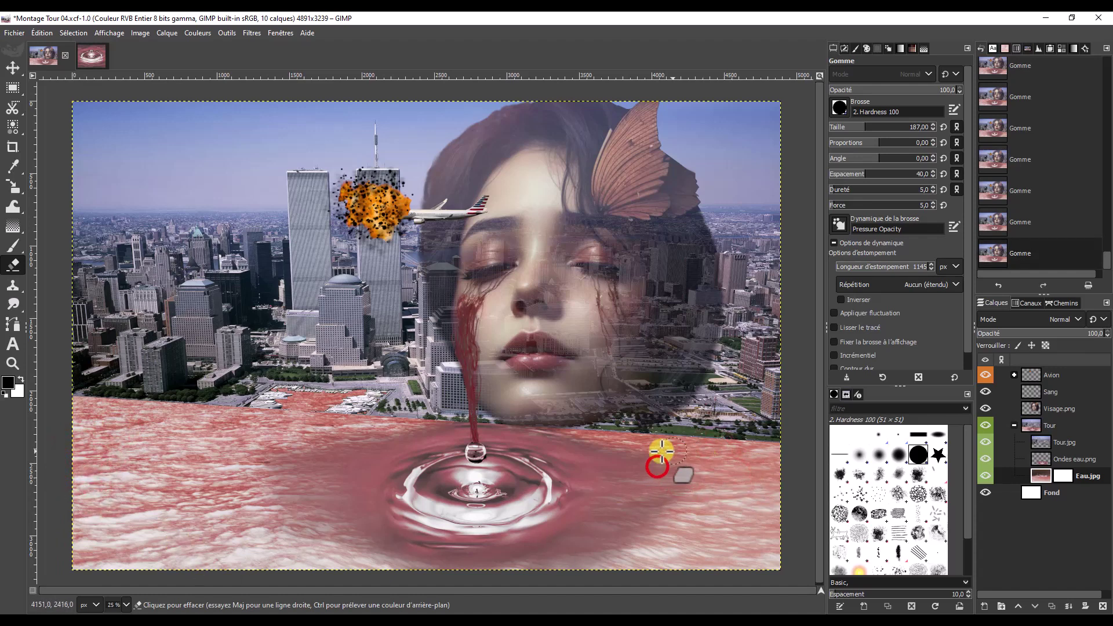
pyautogui.click(670, 496)
pyautogui.click(691, 539)
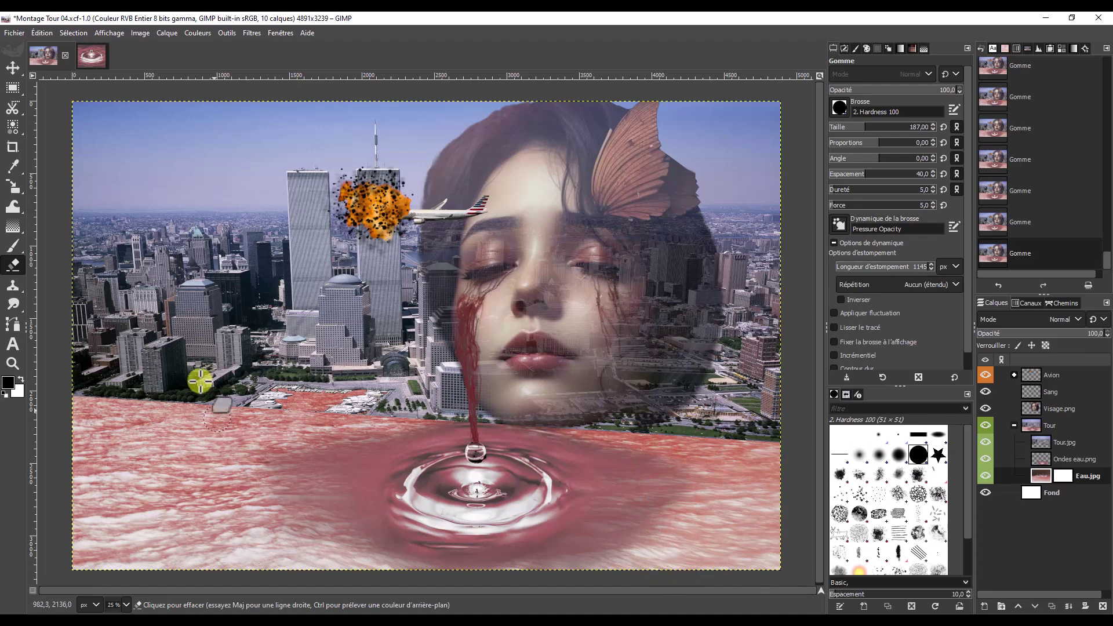
pyautogui.click(316, 417)
pyautogui.click(318, 422)
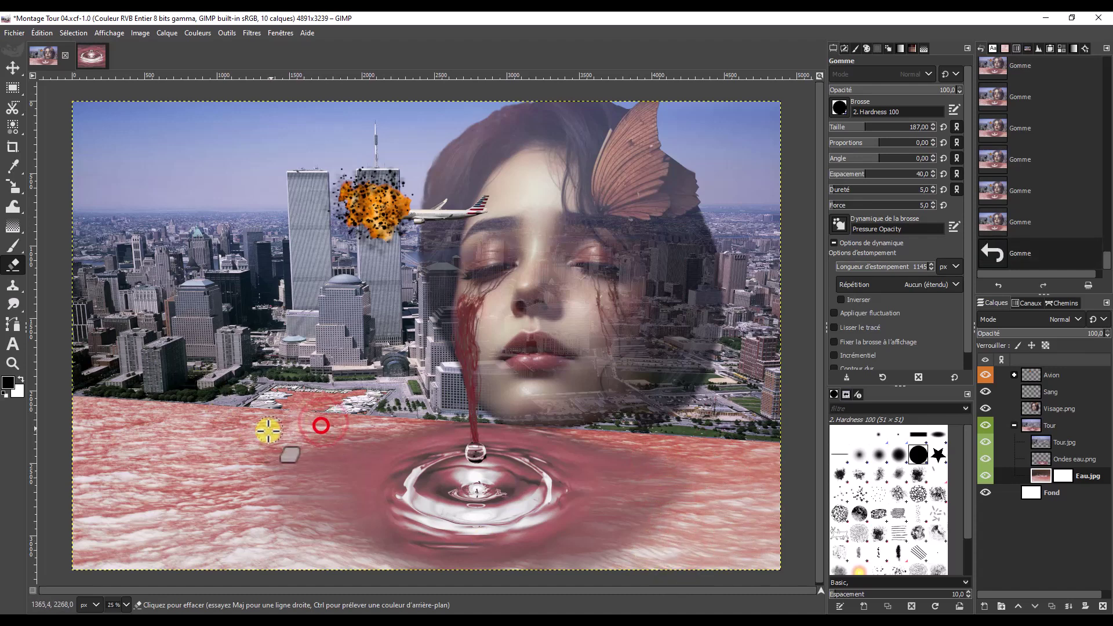
pyautogui.click(248, 422)
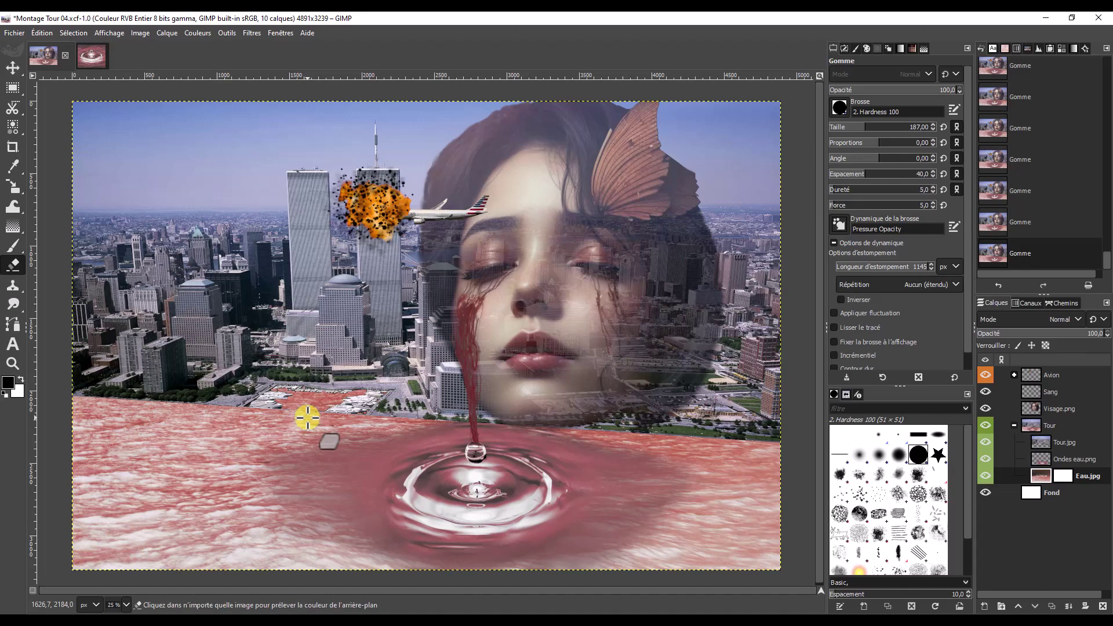
pyautogui.keyDown('ctrl'); pyautogui.scroll(1, 307, 417); pyautogui.keyUp('ctrl')
# Step: Set eraser spacing to 10 and erase red water covering the harbour
pyautogui.keyDown('ctrl'); pyautogui.scroll(1, 307, 417); pyautogui.keyUp('ctrl')
pyautogui.keyDown('ctrl'); pyautogui.scroll(1, 307, 418); pyautogui.keyUp('ctrl')
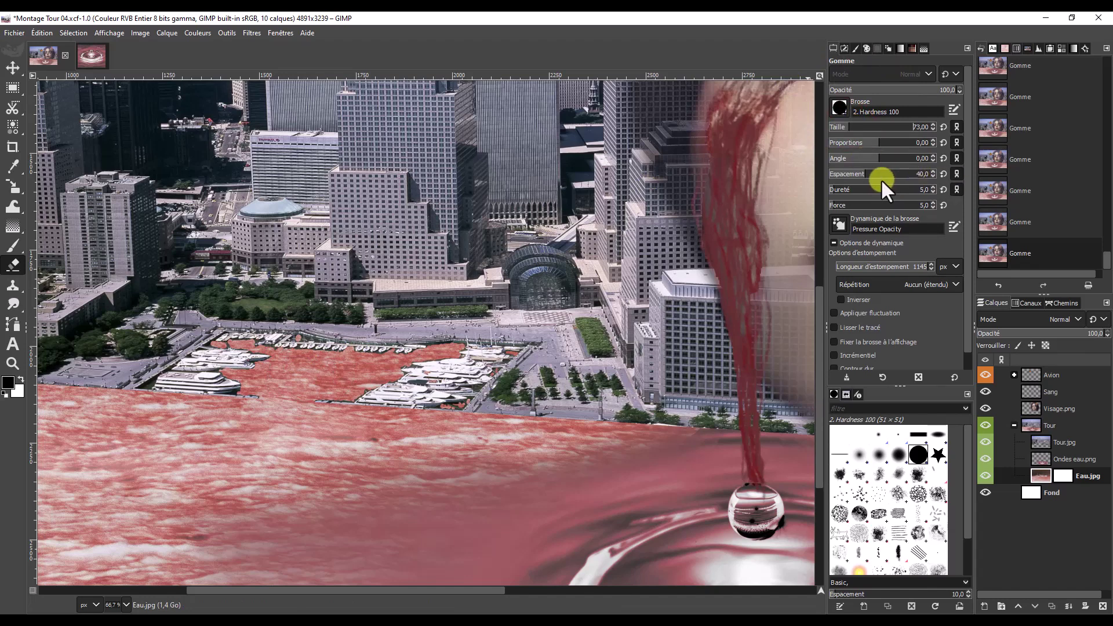
pyautogui.moveTo(849, 174); pyautogui.dragTo(843, 176)
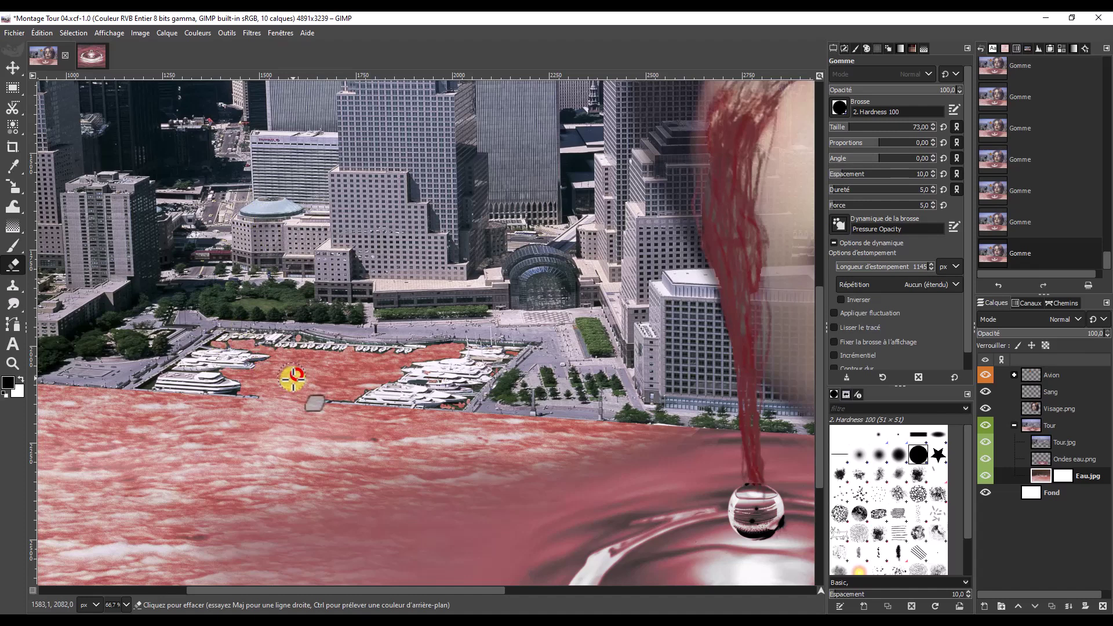
pyautogui.moveTo(309, 373); pyautogui.dragTo(365, 374)
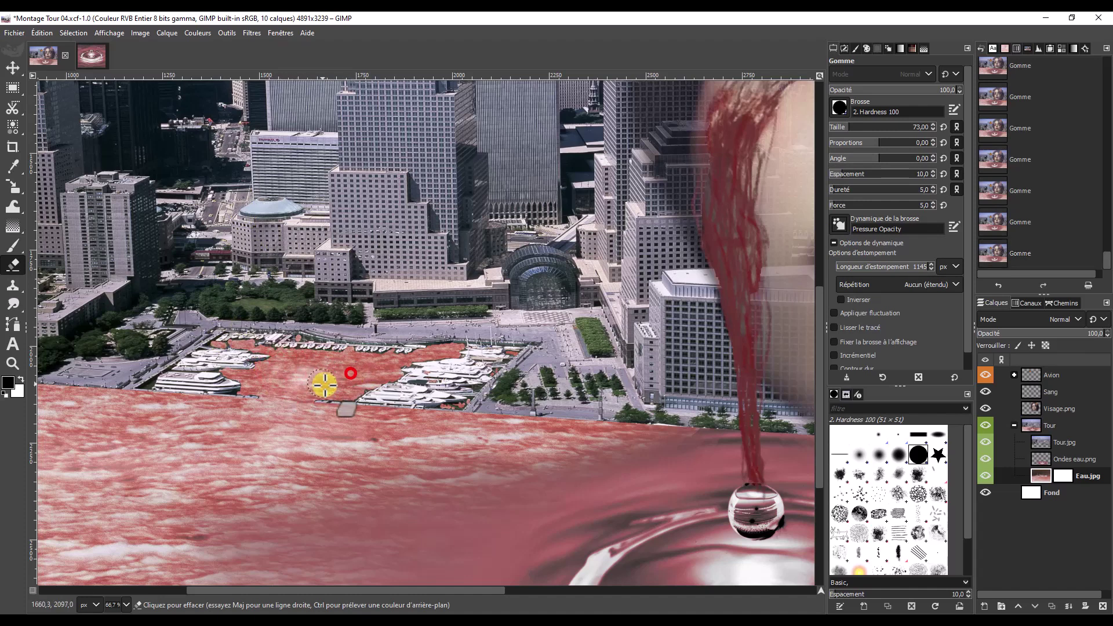
pyautogui.click(330, 368)
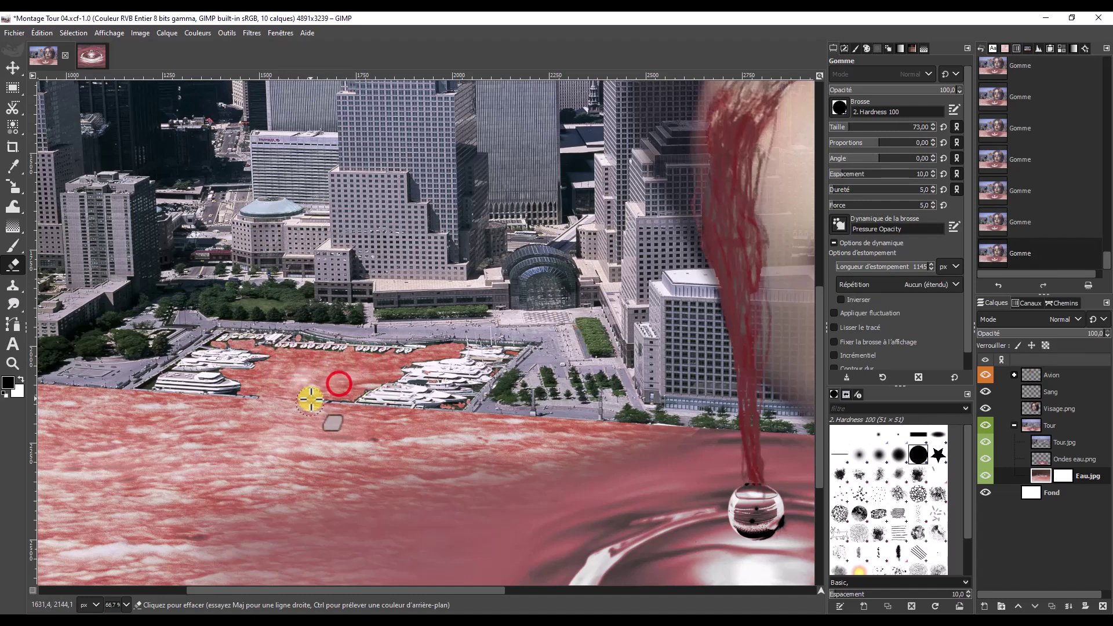
pyautogui.click(256, 377)
# Step: At eraser size 27, erase water spilling onto the docks, marina edge and moored boats
pyautogui.moveTo(840, 126); pyautogui.dragTo(834, 127)
pyautogui.moveTo(296, 418); pyautogui.dragTo(346, 363)
pyautogui.click(346, 363)
pyautogui.click(355, 381)
pyautogui.moveTo(298, 359); pyautogui.dragTo(273, 372)
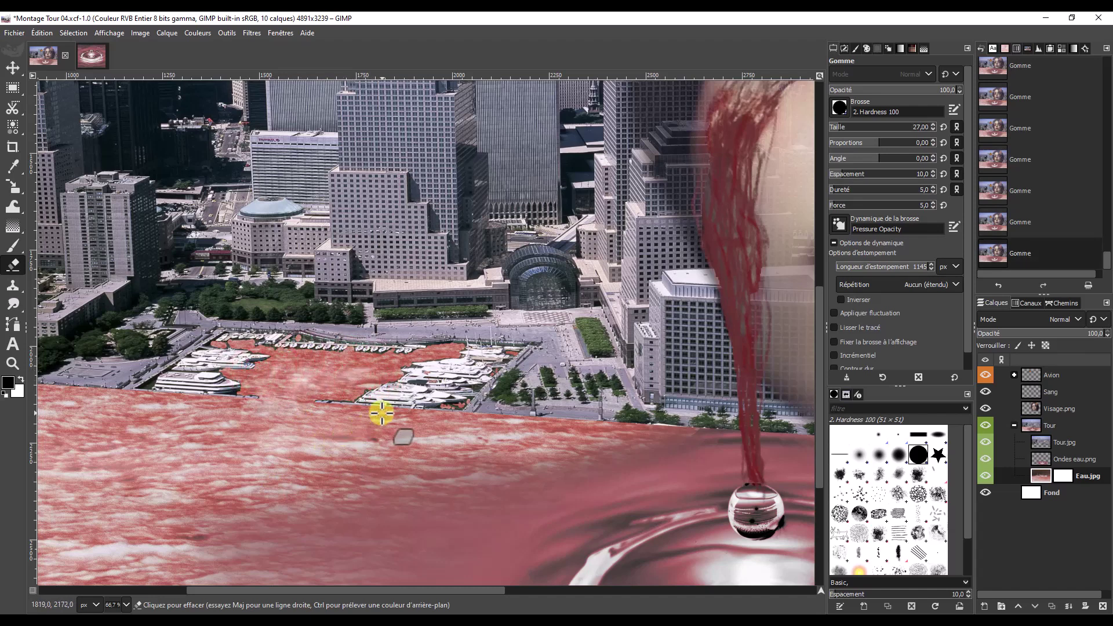
pyautogui.click(355, 415)
pyautogui.click(269, 423)
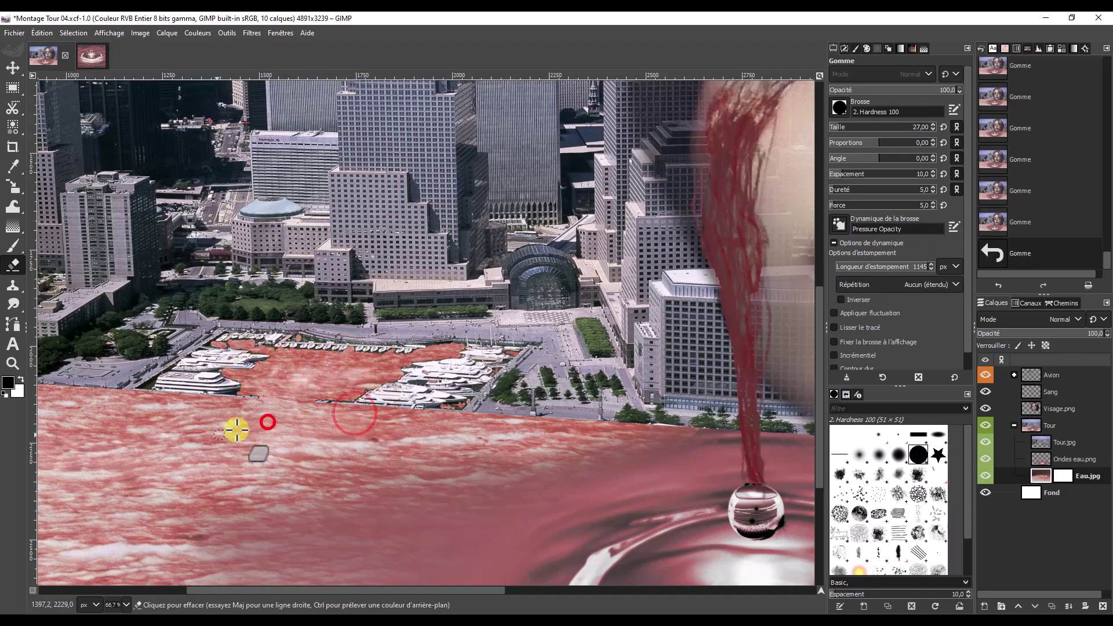
pyautogui.click(310, 361)
pyautogui.click(347, 388)
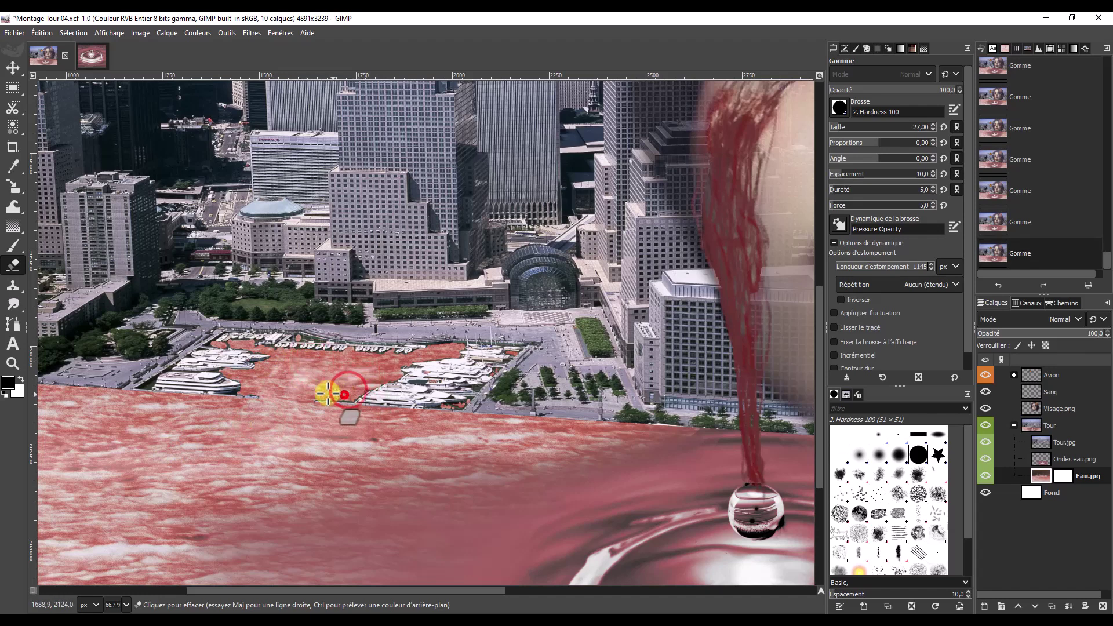
pyautogui.click(392, 360)
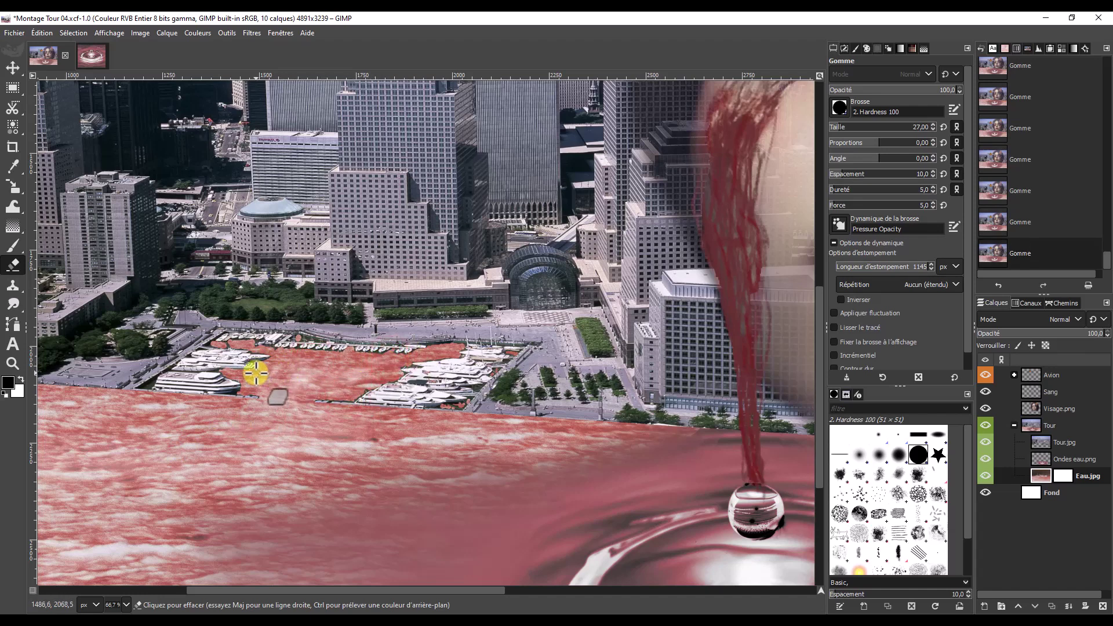
pyautogui.click(192, 399)
pyautogui.click(324, 360)
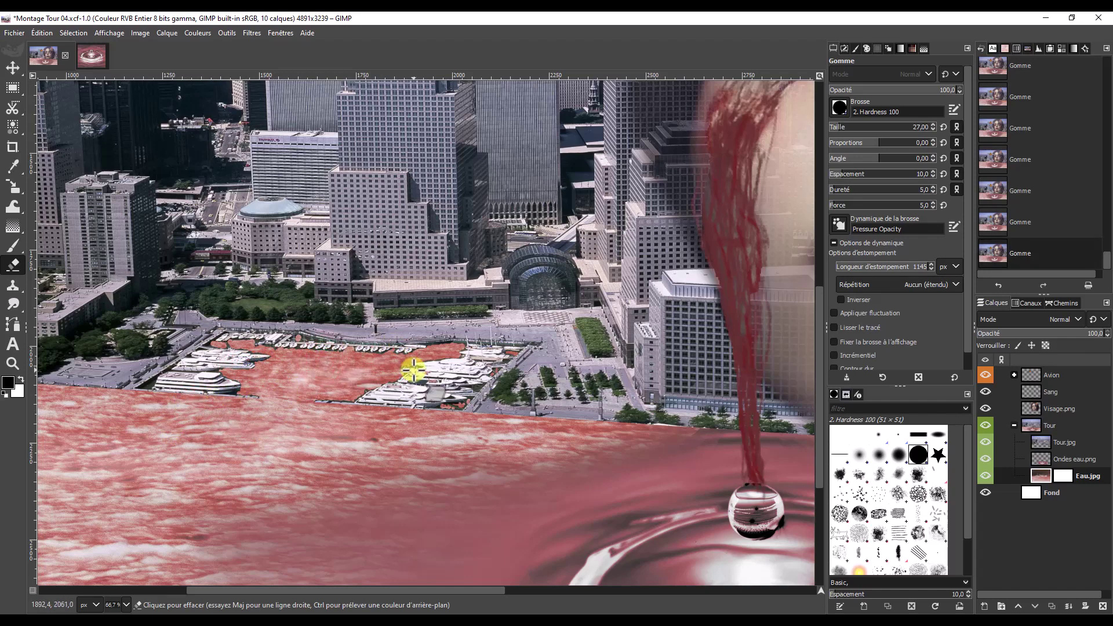
# Step: Enlarge the eraser to 502 and erase broad patches of the lower red water
pyautogui.scroll(-1, 412, 368)
pyautogui.scroll(-1, 409, 351)
pyautogui.scroll(-1, 409, 351)
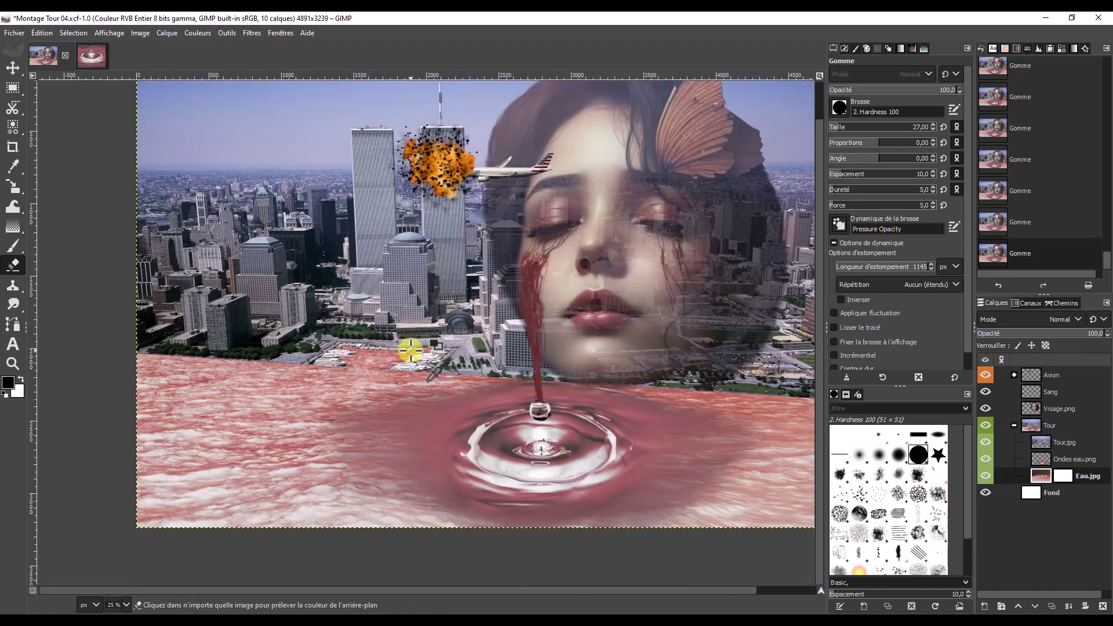
pyautogui.moveTo(459, 590); pyautogui.dragTo(557, 592)
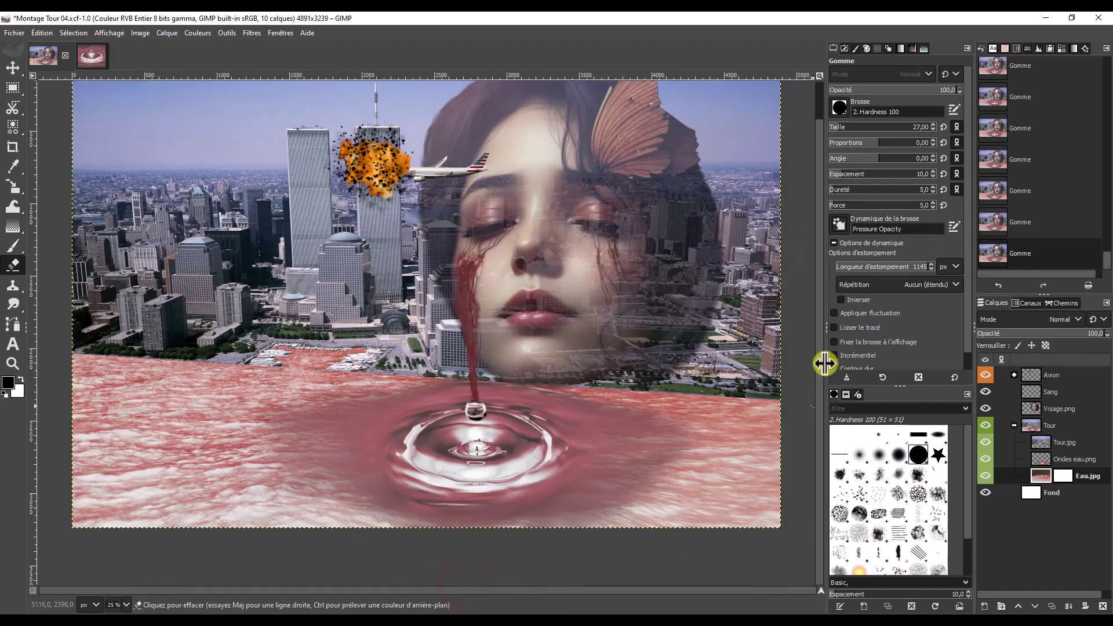
pyautogui.scroll(2, 818, 358)
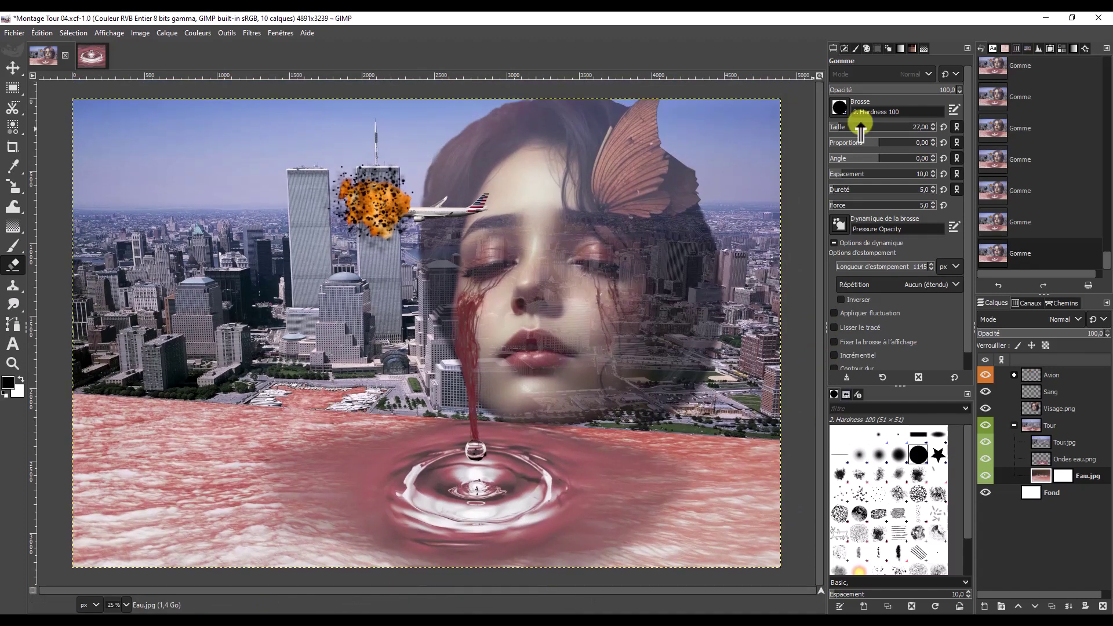
pyautogui.click(895, 127)
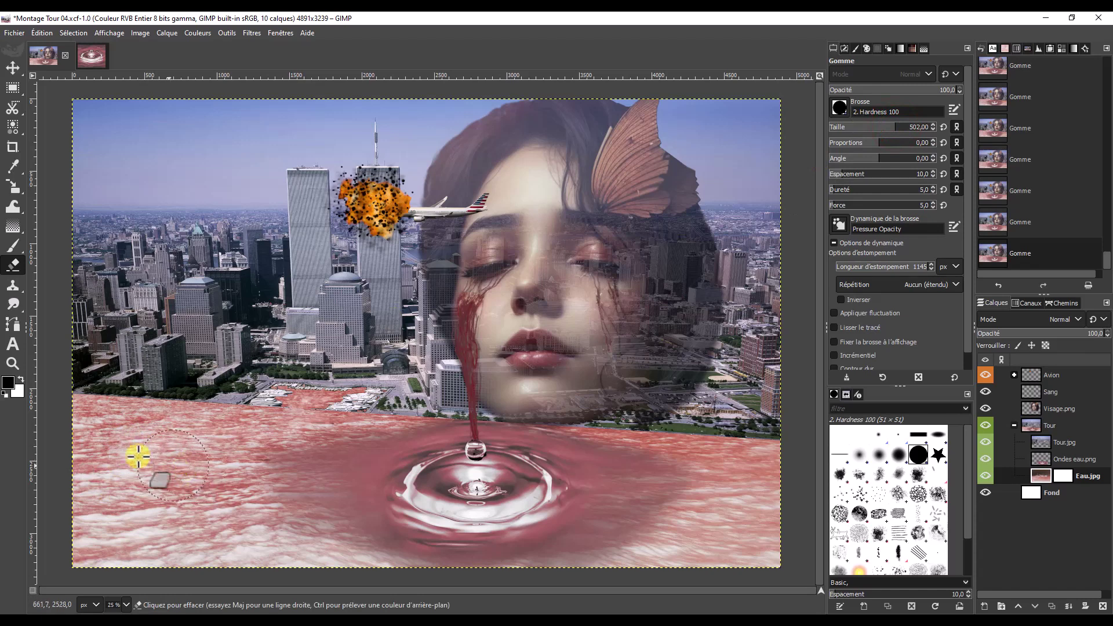
pyautogui.click(725, 462)
pyautogui.click(700, 531)
pyautogui.click(696, 453)
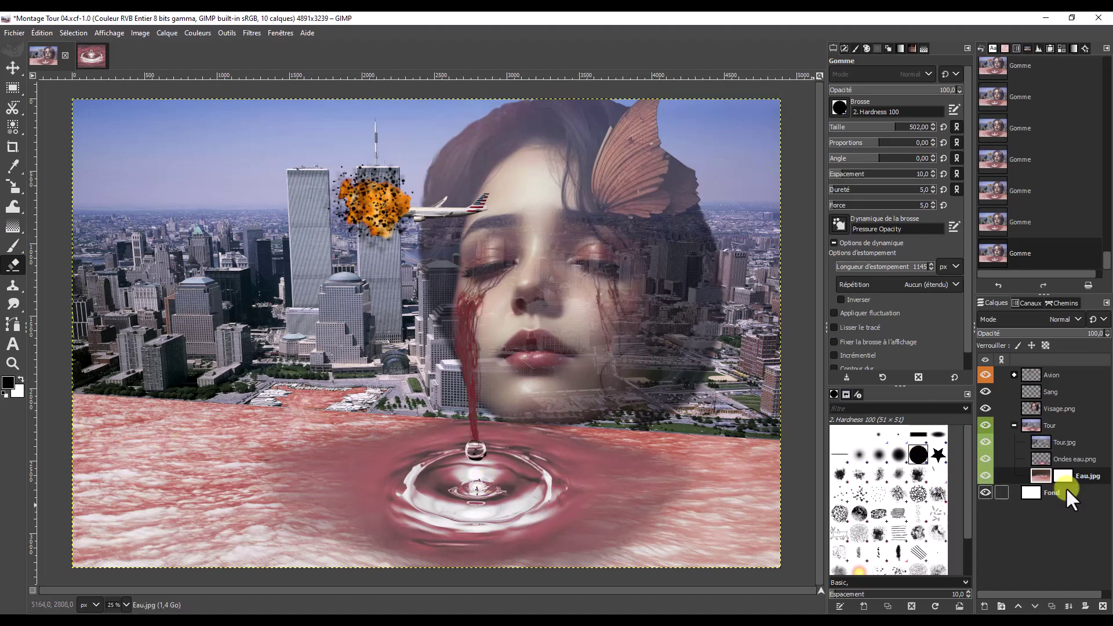
# Step: Hide the water layers, create Nouveau depuis le visible from Avion, and move it to the top
pyautogui.click(985, 475)
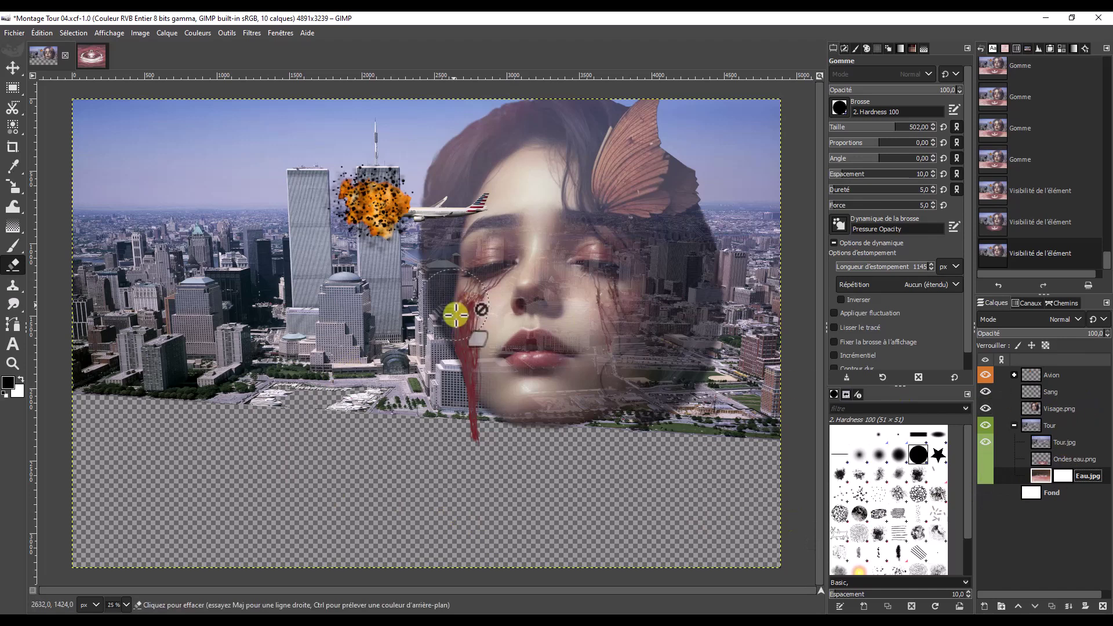
pyautogui.click(1090, 374)
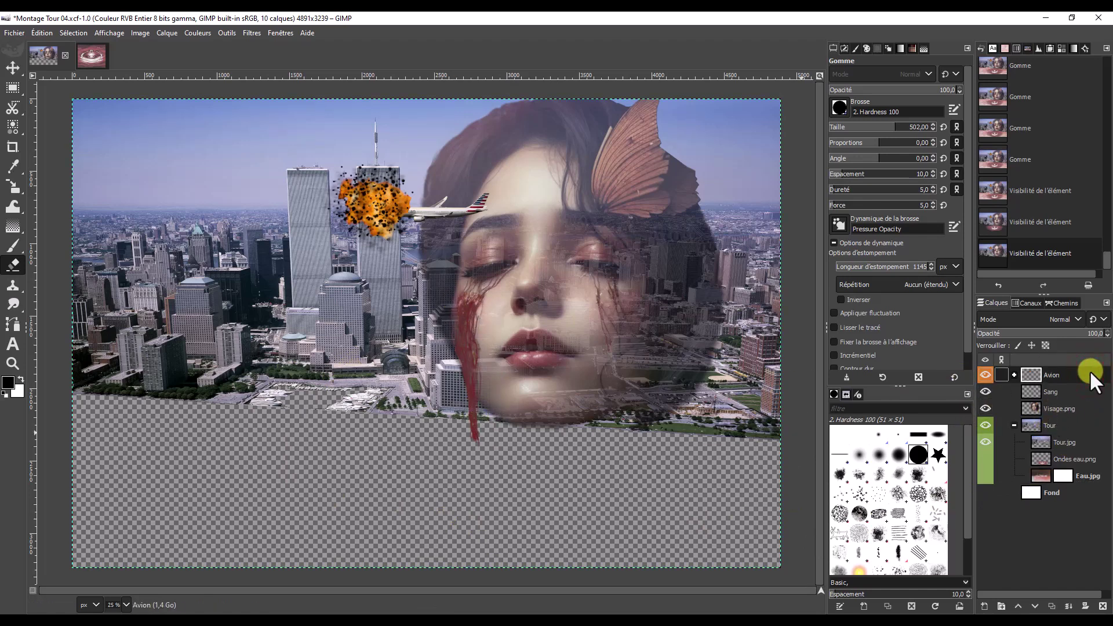
pyautogui.rightClick(1089, 376)
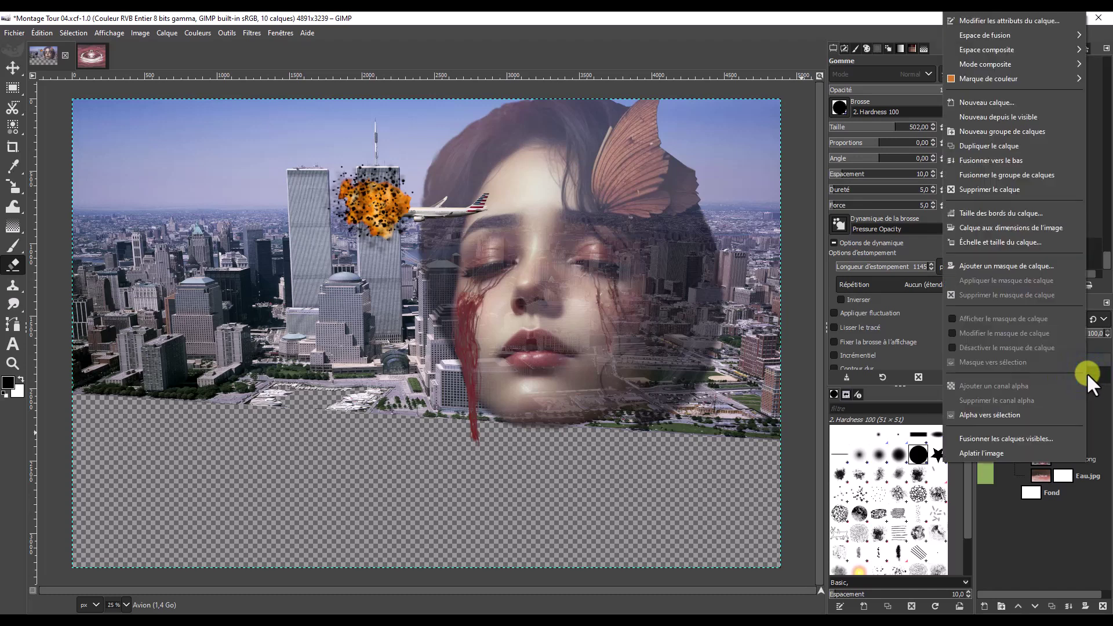
pyautogui.click(1000, 117)
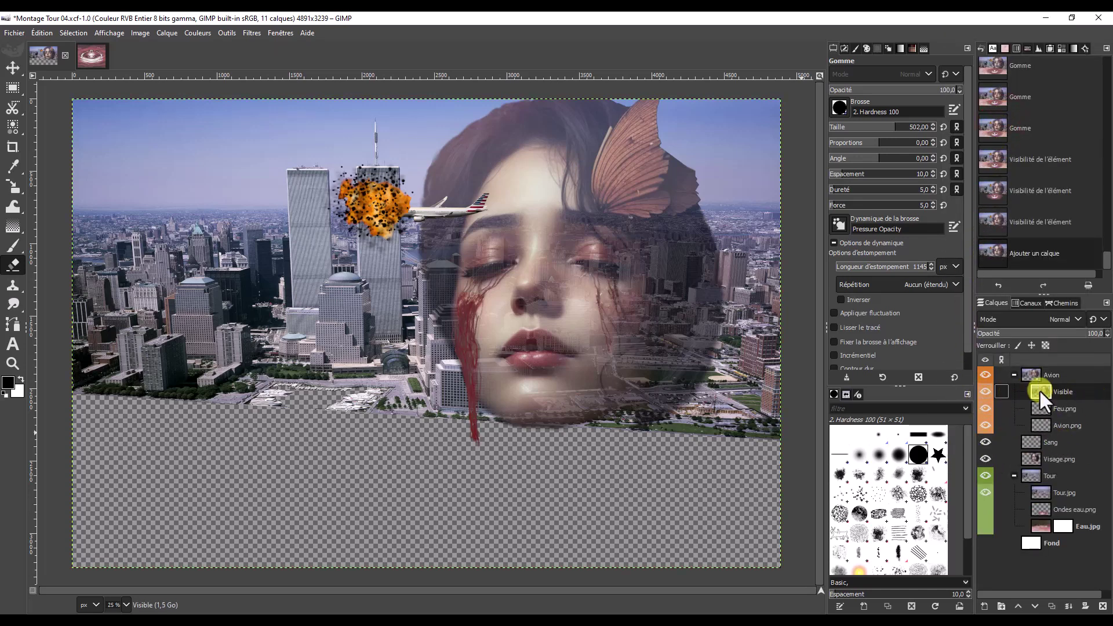
pyautogui.click(1055, 372)
pyautogui.moveTo(1082, 391); pyautogui.dragTo(1086, 379)
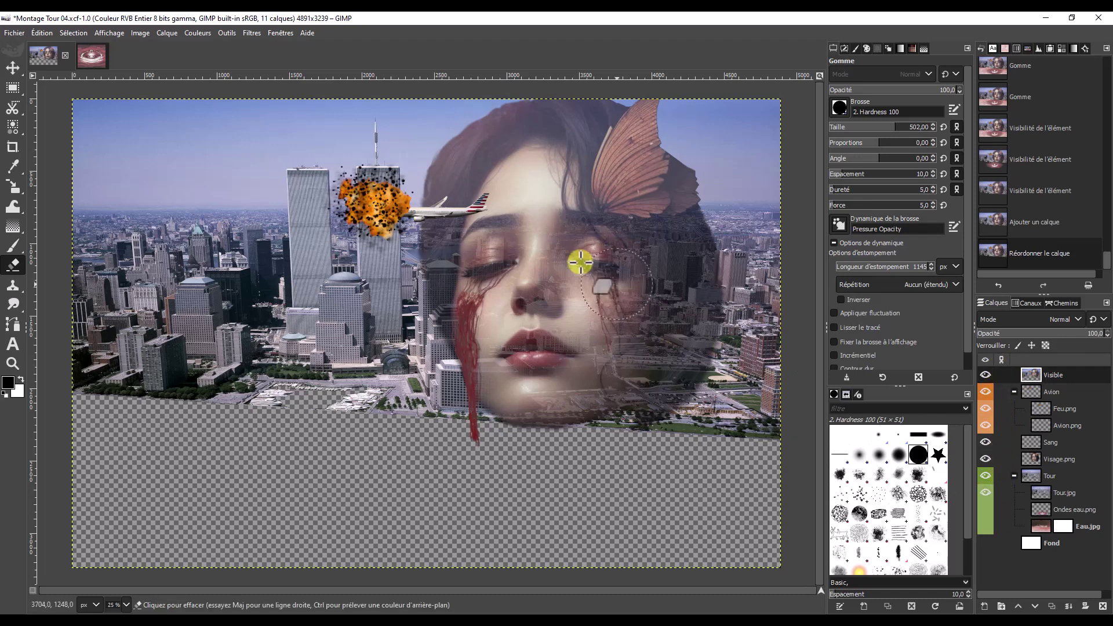
pyautogui.click(14, 65)
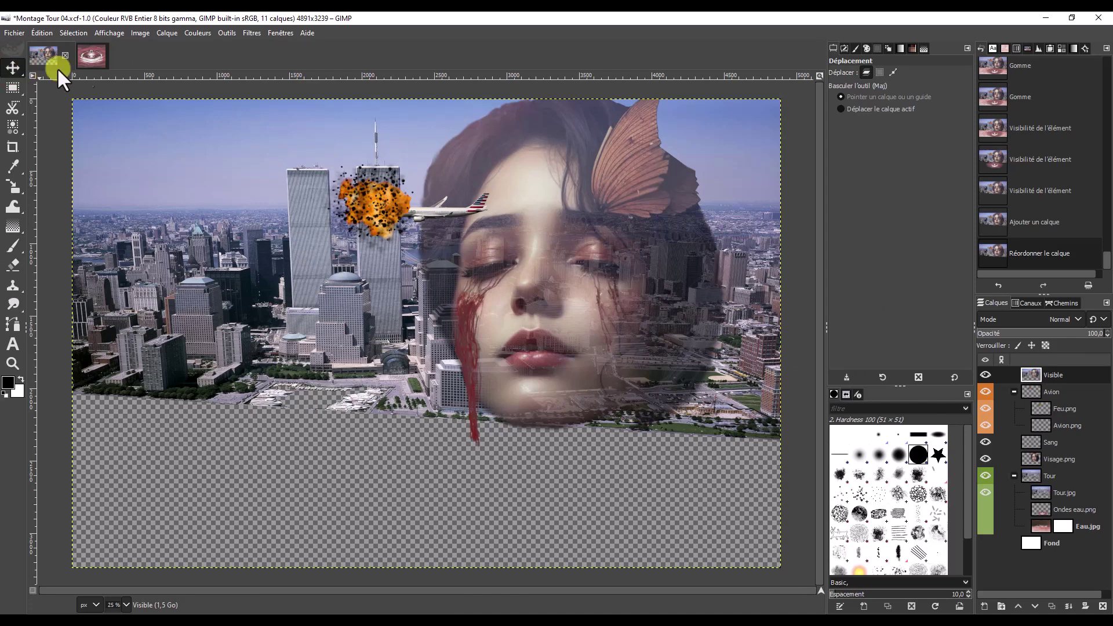
# Step: Open Tons sombres - Tons clairs and set Highlights to -80,49, checking the split preview
pyautogui.click(195, 33)
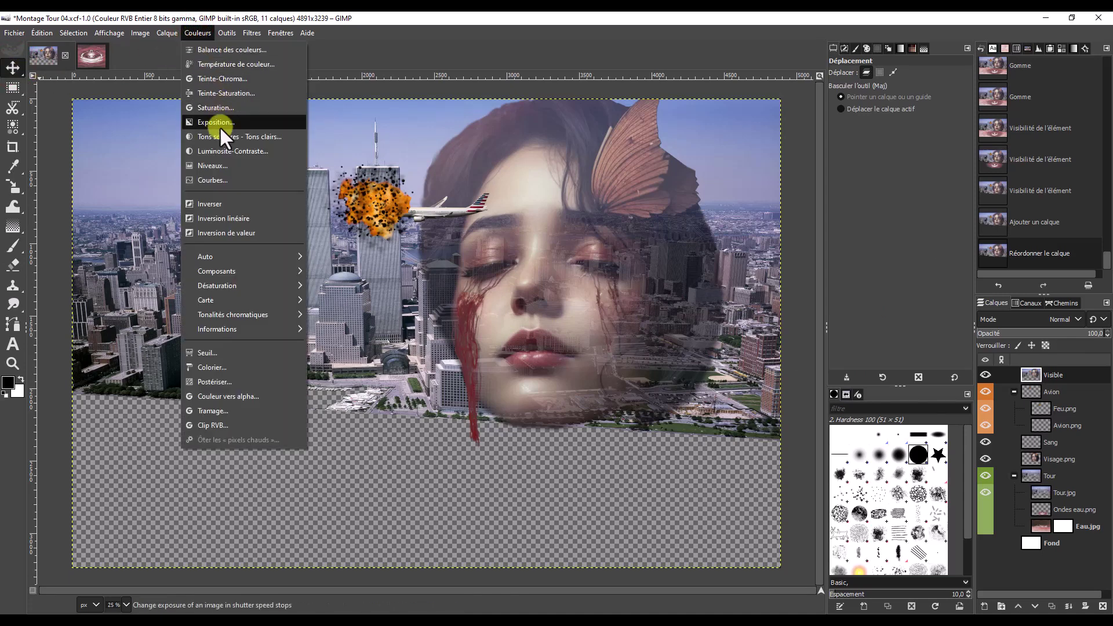
pyautogui.click(224, 137)
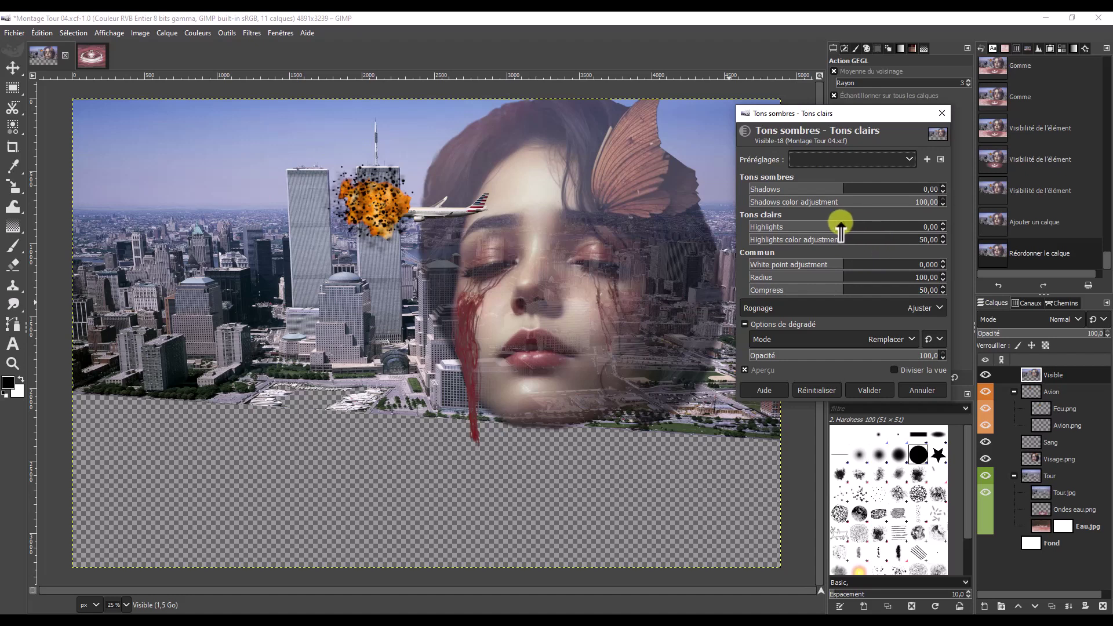
pyautogui.moveTo(840, 228); pyautogui.dragTo(813, 227)
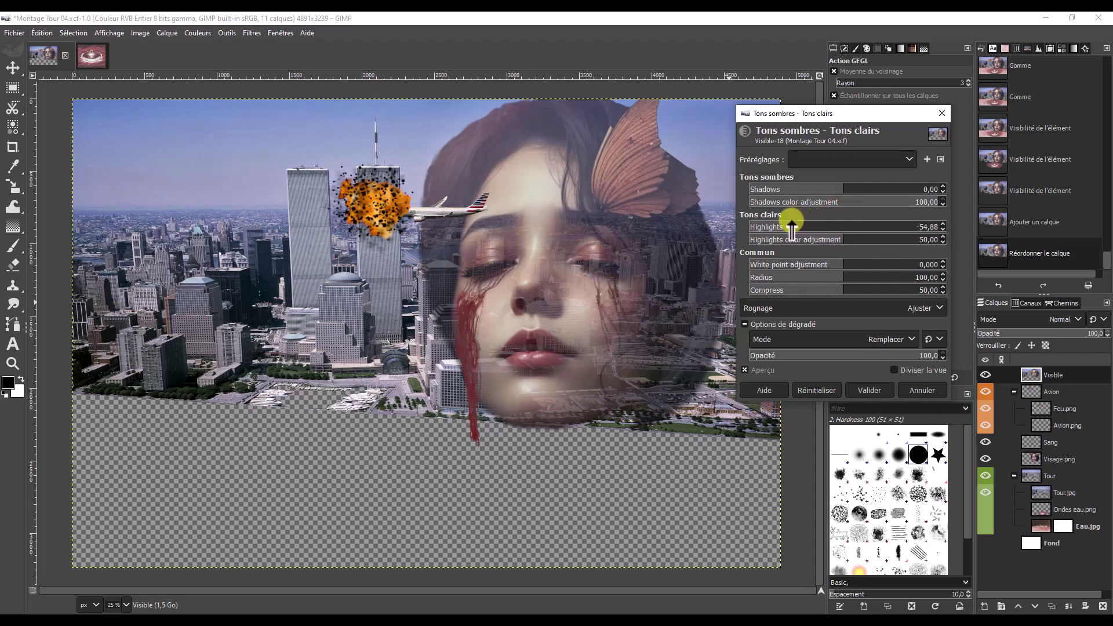
pyautogui.moveTo(787, 231); pyautogui.dragTo(785, 230)
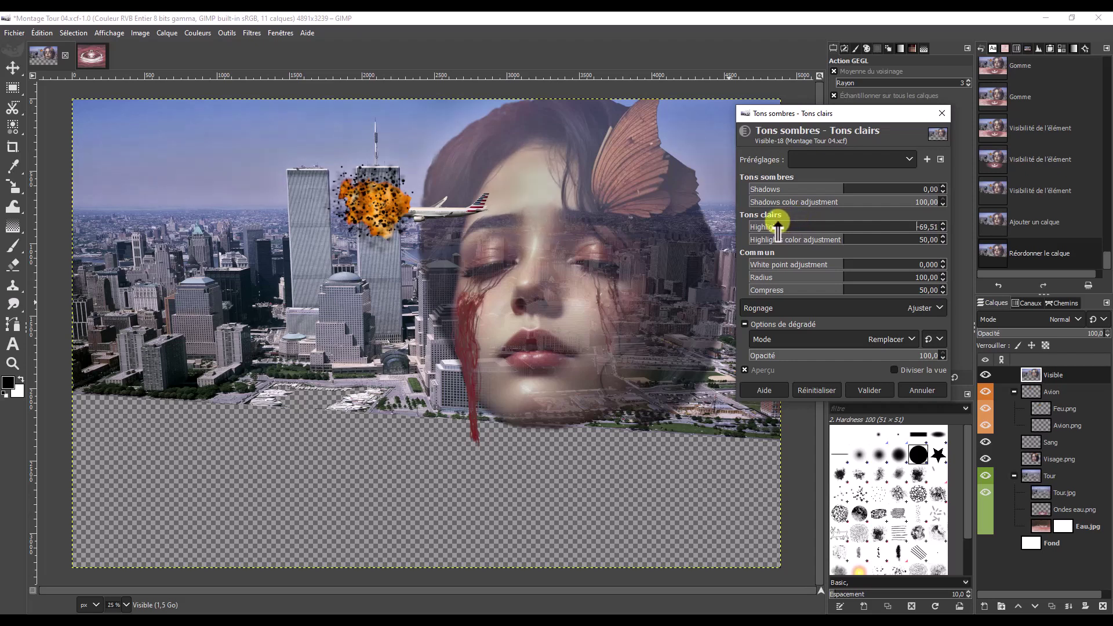
pyautogui.moveTo(769, 231); pyautogui.dragTo(768, 231)
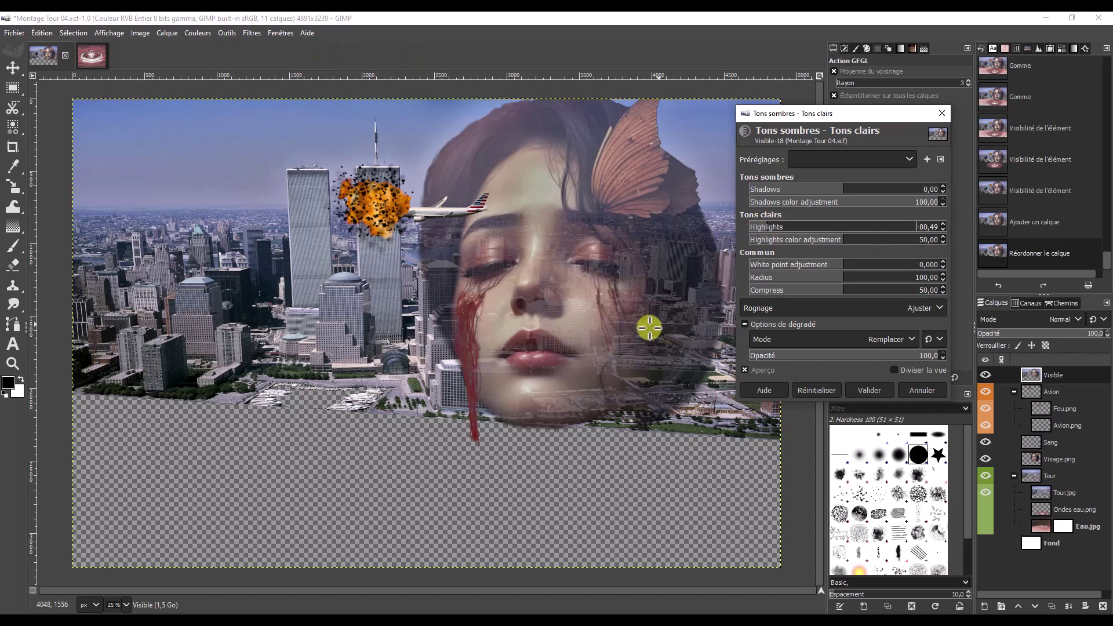
pyautogui.click(893, 369)
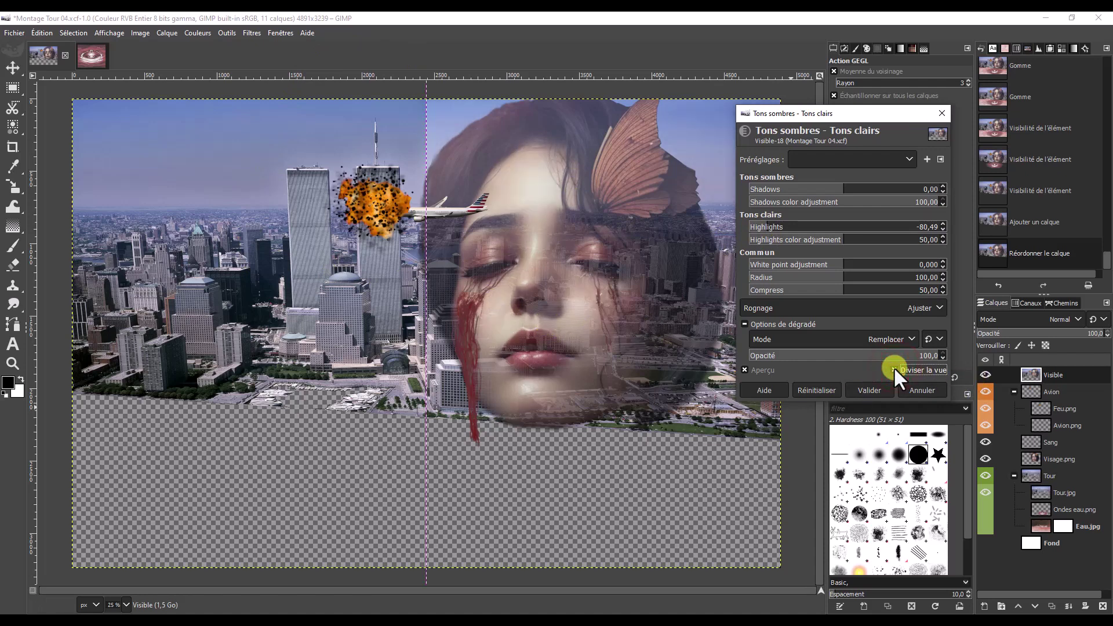
pyautogui.click(894, 368)
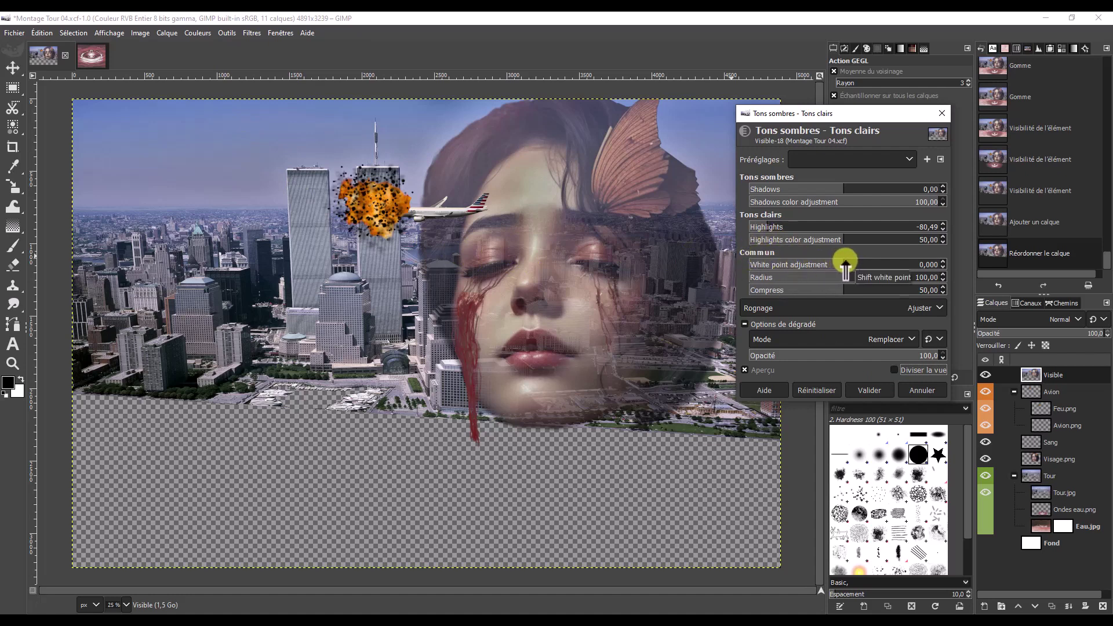
# Step: Set white point -2,317, radius 87,25, compress 46,04, mode Fusionner, and apply
pyautogui.moveTo(843, 265); pyautogui.dragTo(823, 264)
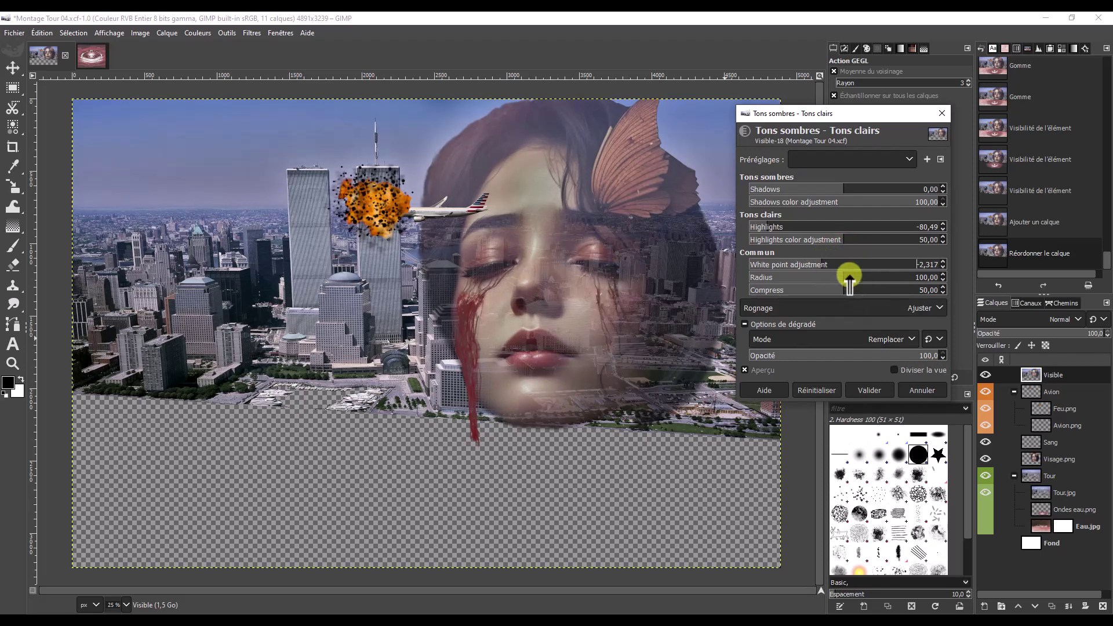
pyautogui.moveTo(843, 277); pyautogui.dragTo(832, 284)
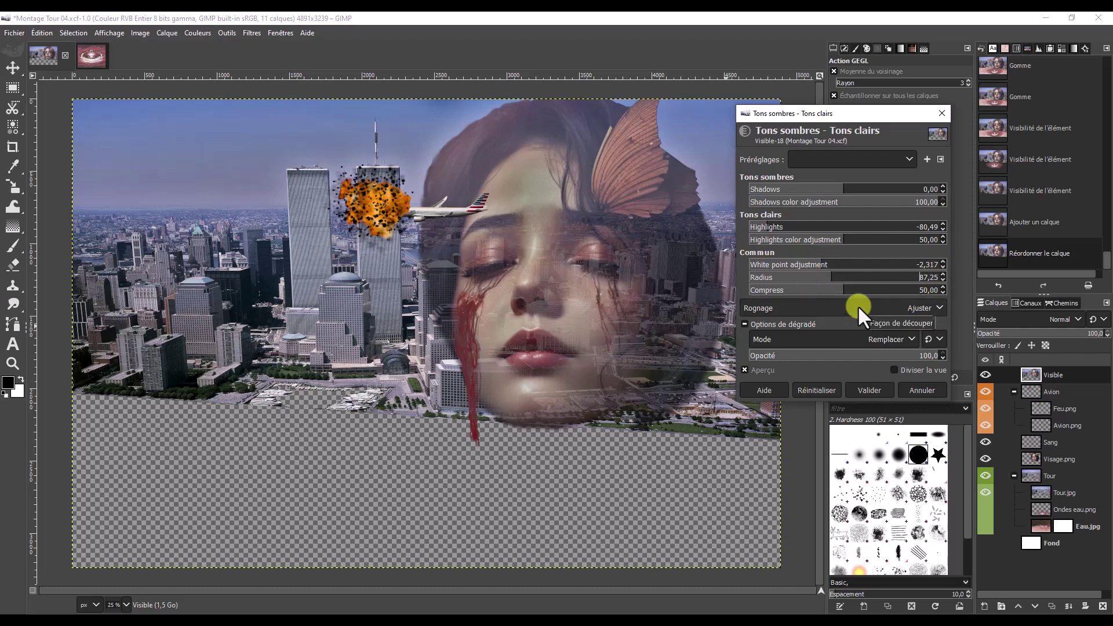
pyautogui.click(842, 287)
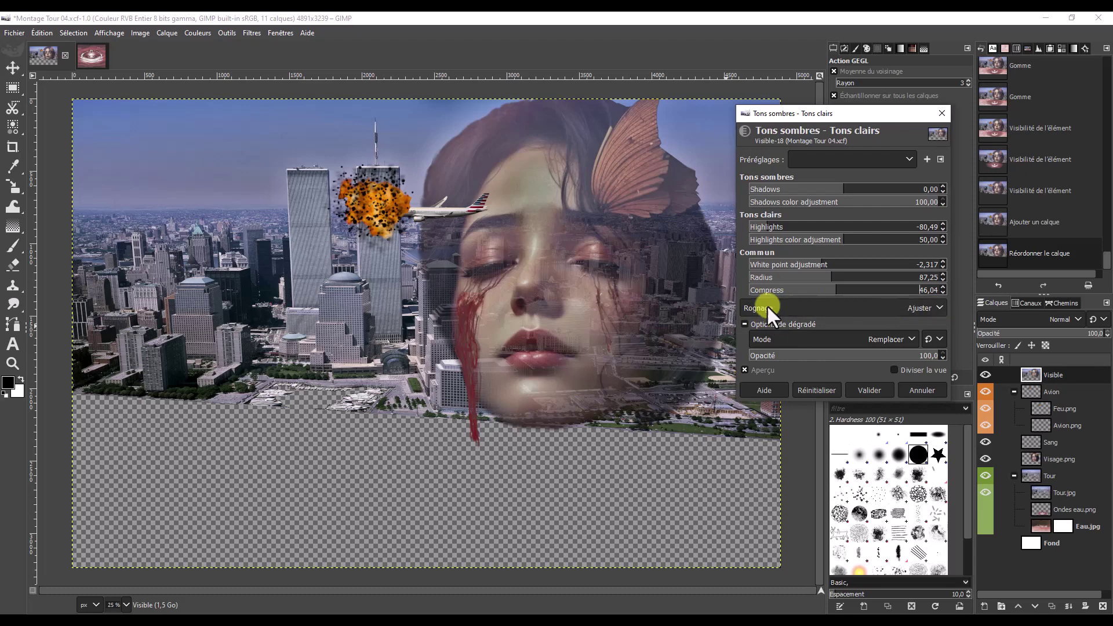
pyautogui.click(908, 339)
pyautogui.click(763, 110)
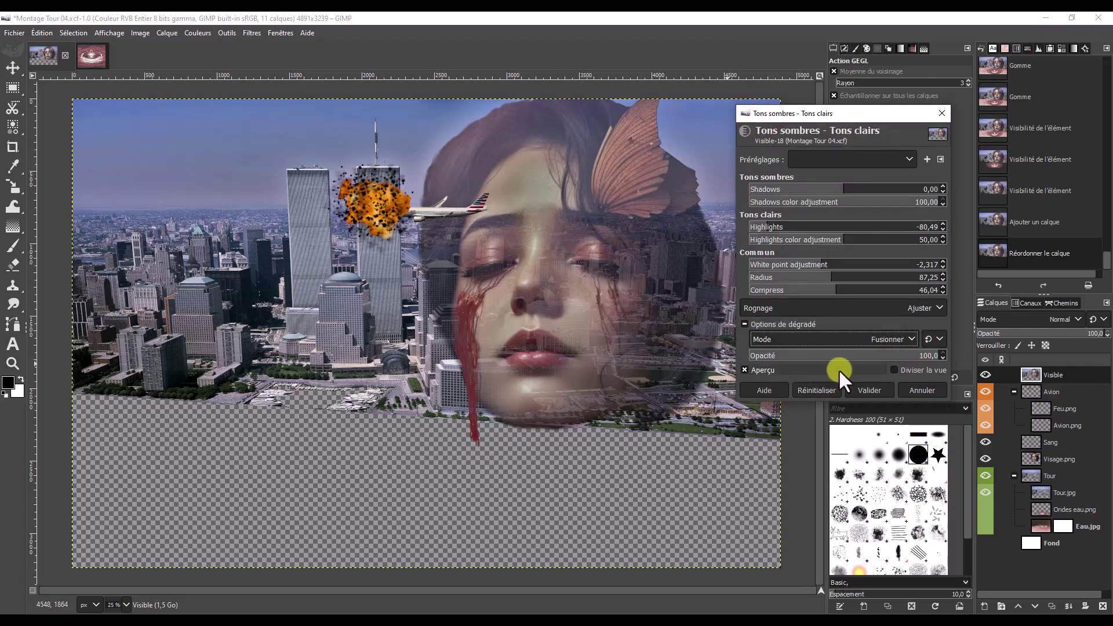
pyautogui.click(868, 388)
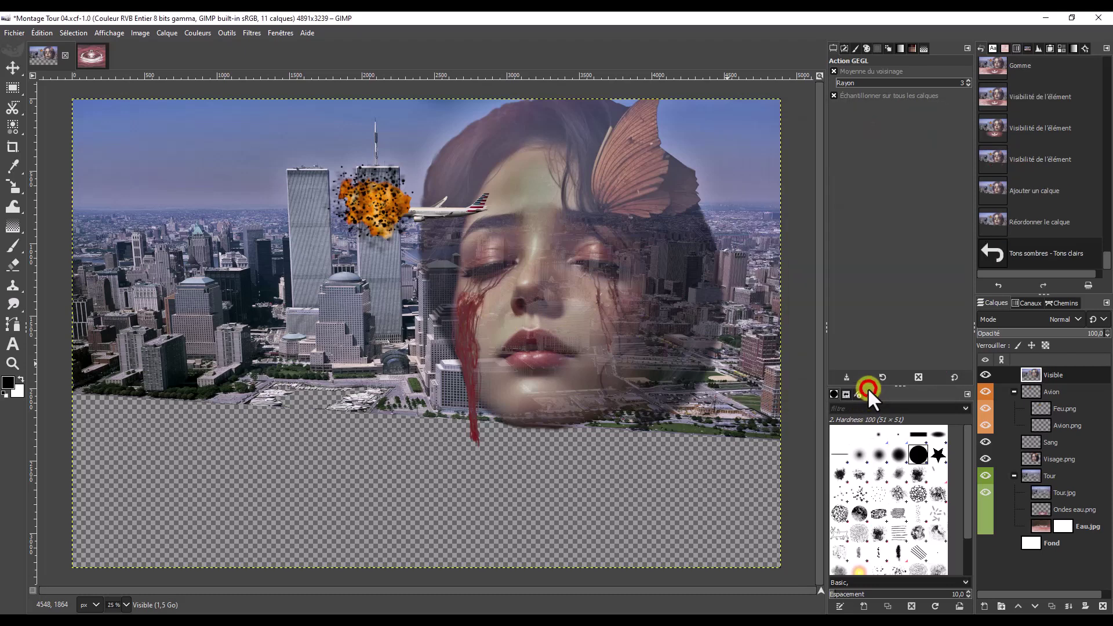
# Step: Turn the Fond, Eau.jpg and Ondes eau.png layers visible again
pyautogui.click(985, 543)
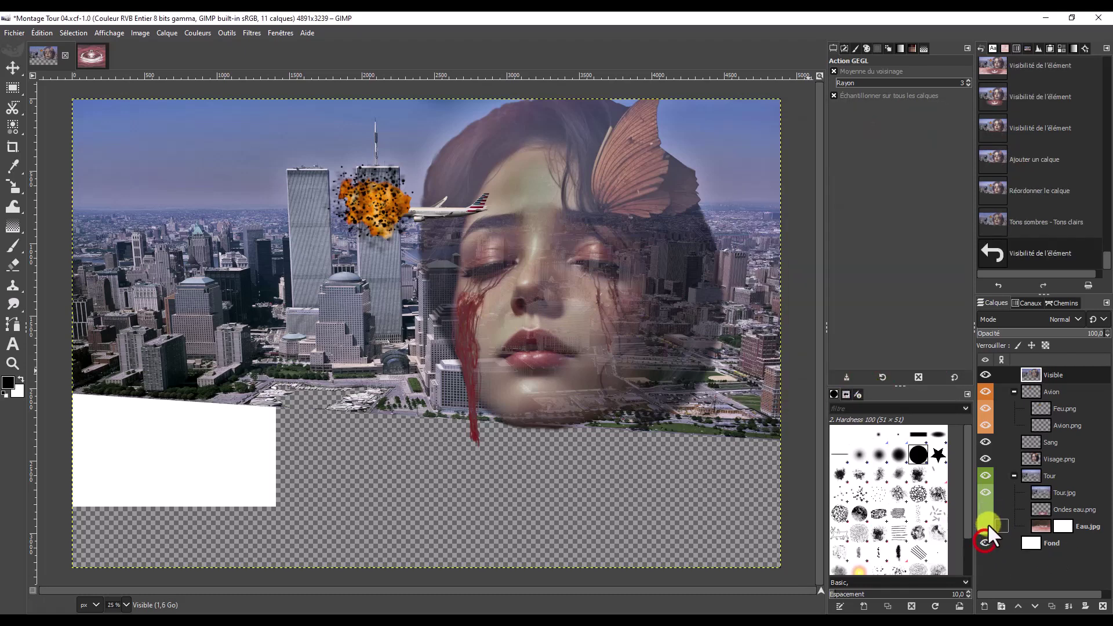
pyautogui.click(985, 509)
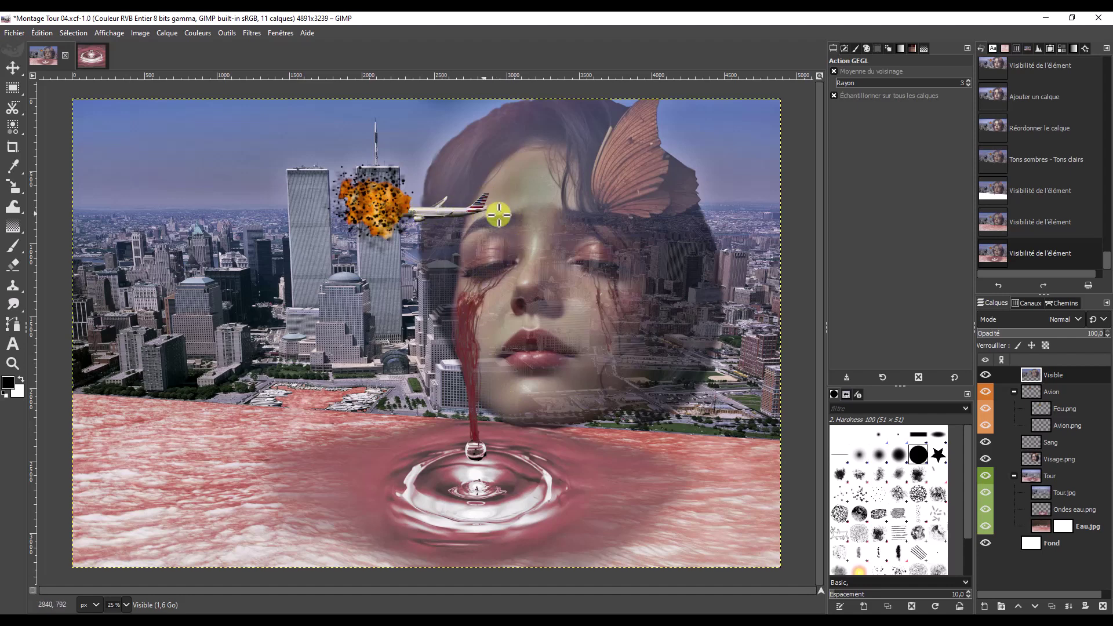
pyautogui.click(158, 34)
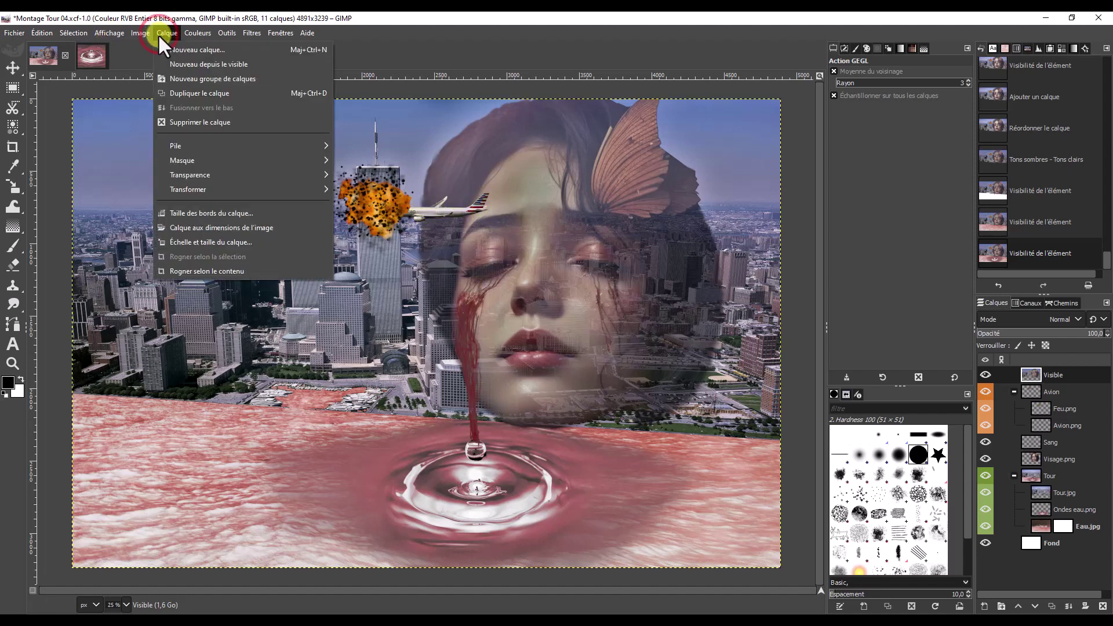
# Step: Add a Blanc layer mask to the Visible layer and switch back to its layer pixels
pyautogui.click(413, 161)
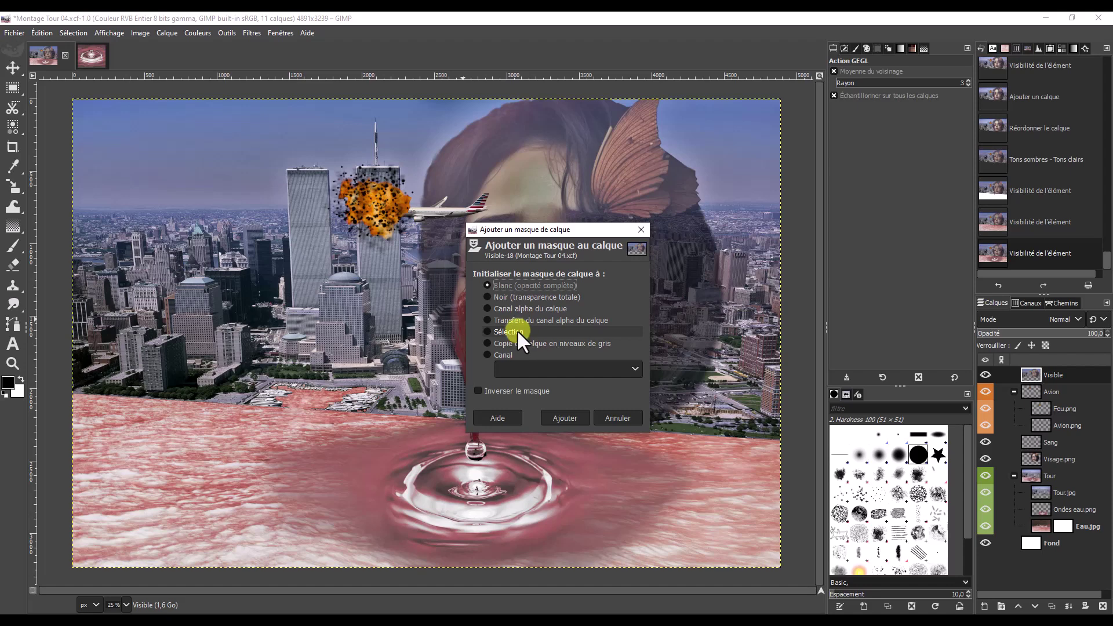
pyautogui.click(562, 416)
pyautogui.click(1033, 374)
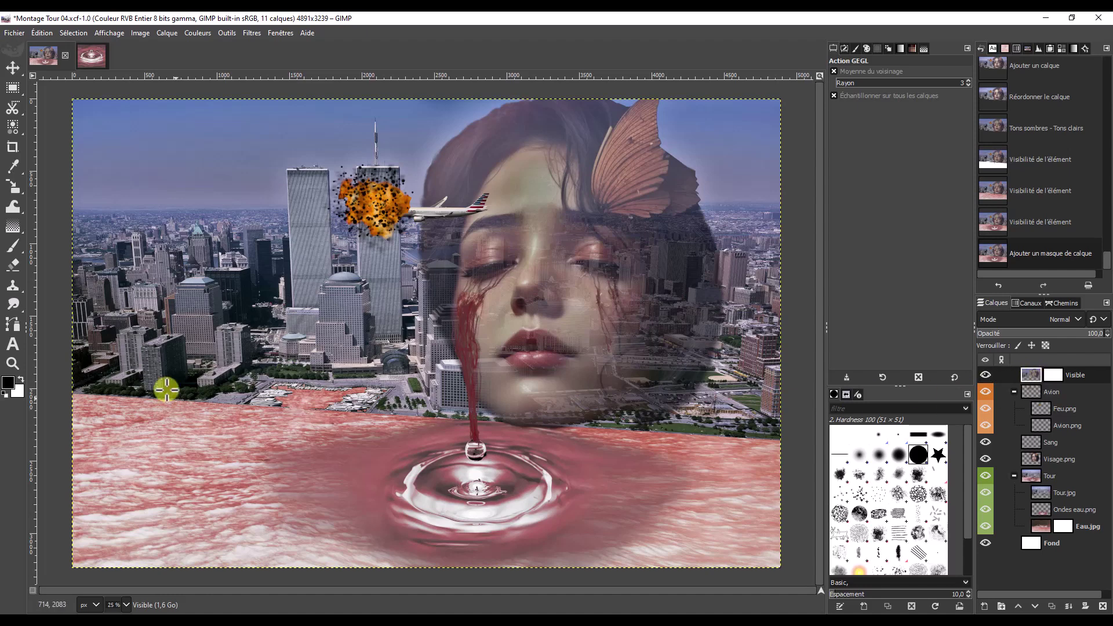
pyautogui.click(12, 265)
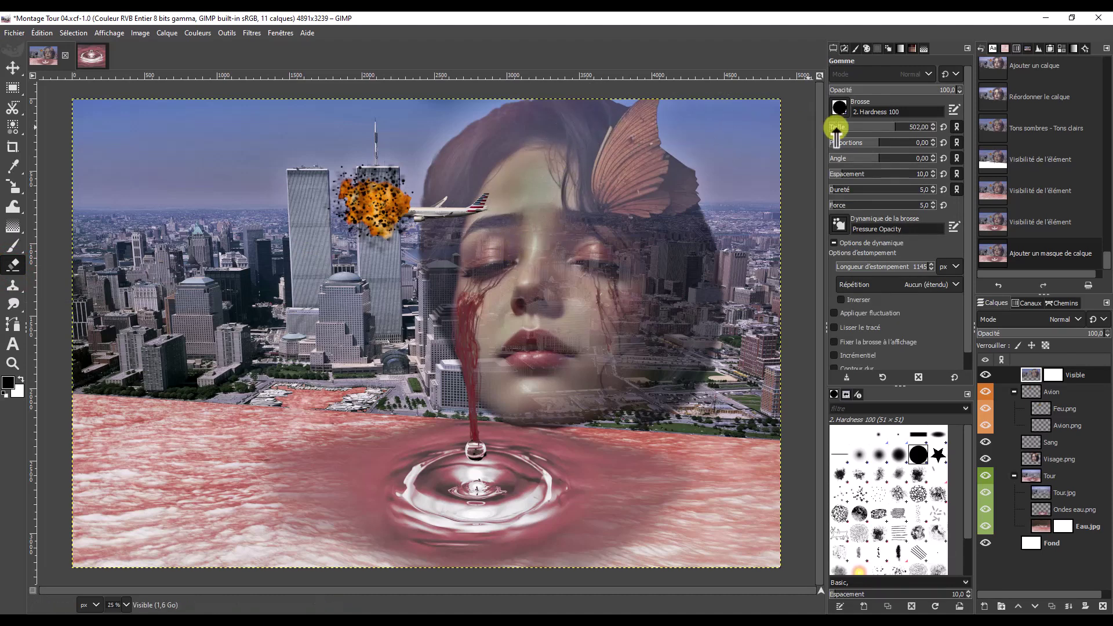
# Step: Roughly tune the eraser: size about 311, spacing 1, hardness 11, force 28
pyautogui.moveTo(829, 132); pyautogui.dragTo(874, 131)
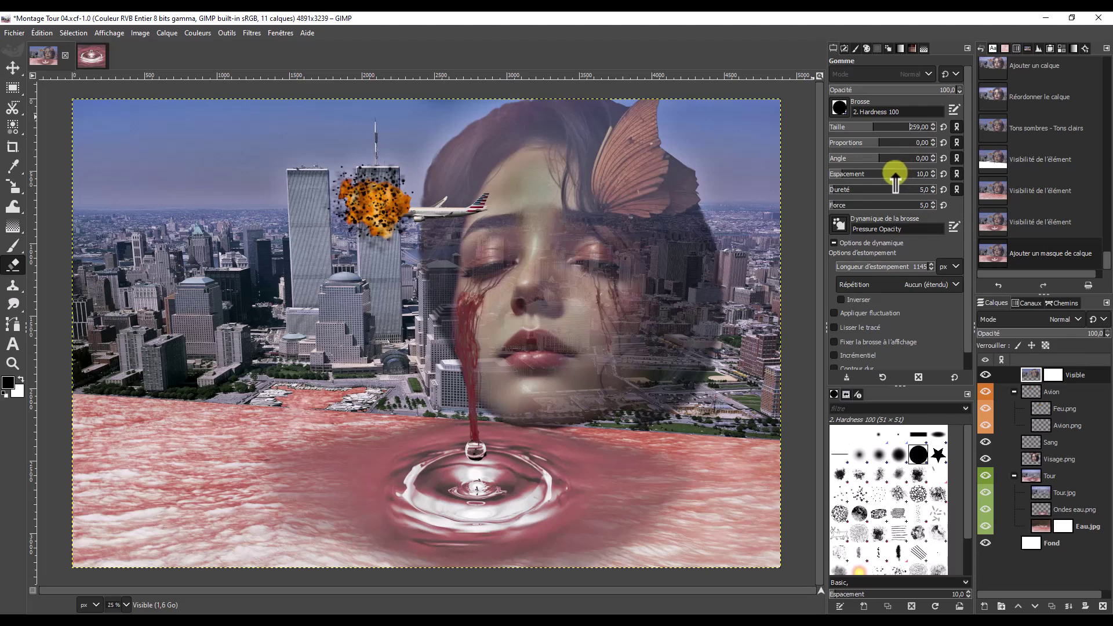
pyautogui.click(840, 173)
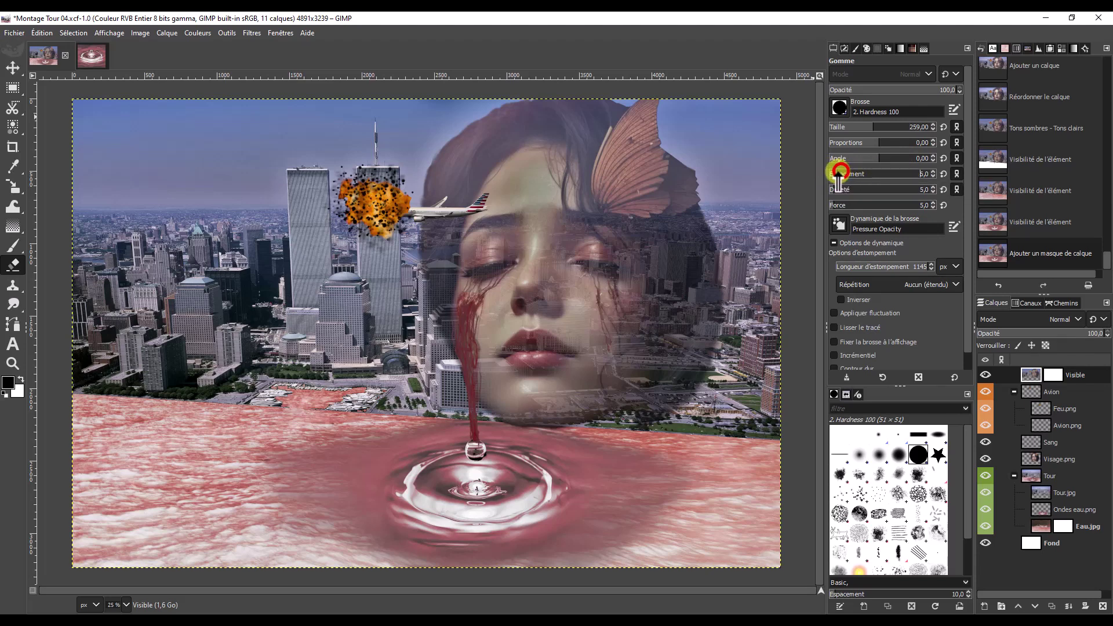
pyautogui.moveTo(833, 174); pyautogui.dragTo(819, 174)
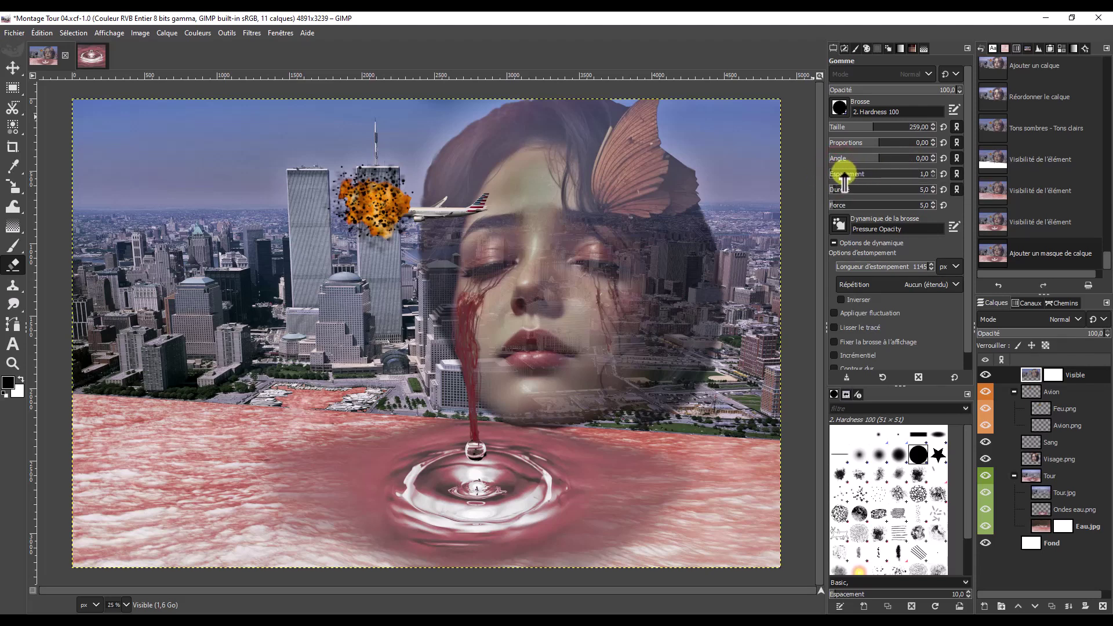
pyautogui.click(837, 189)
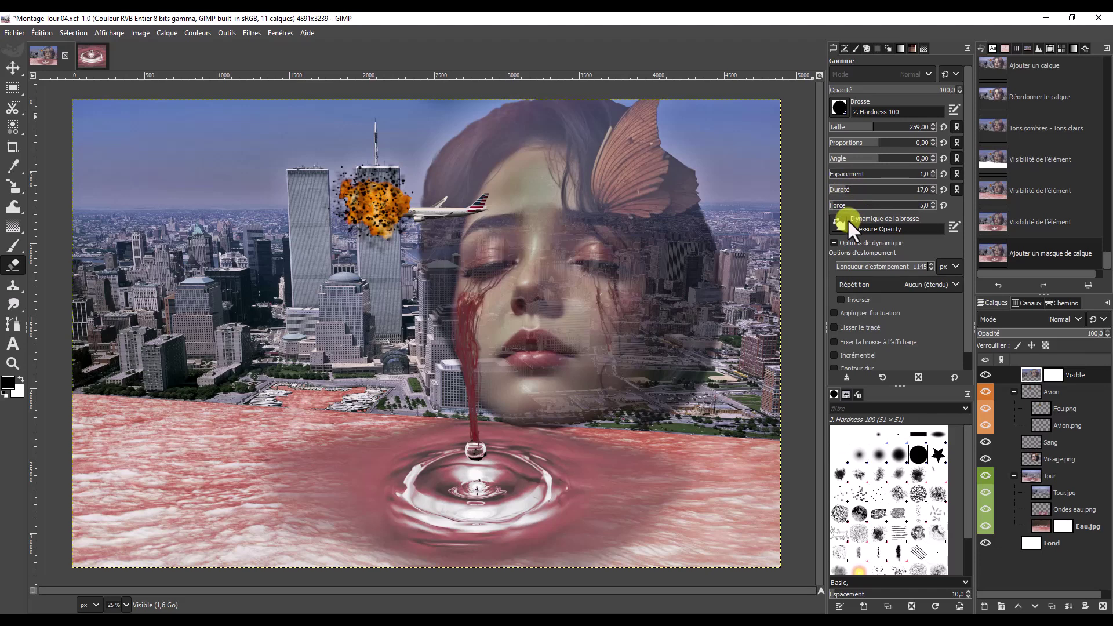
pyautogui.click(848, 205)
pyautogui.moveTo(849, 206); pyautogui.dragTo(877, 205)
# Step: Pick the 2. Hardness 025 brush with size 265, spacing 1, hardness 18, and jitter on
pyautogui.click(859, 454)
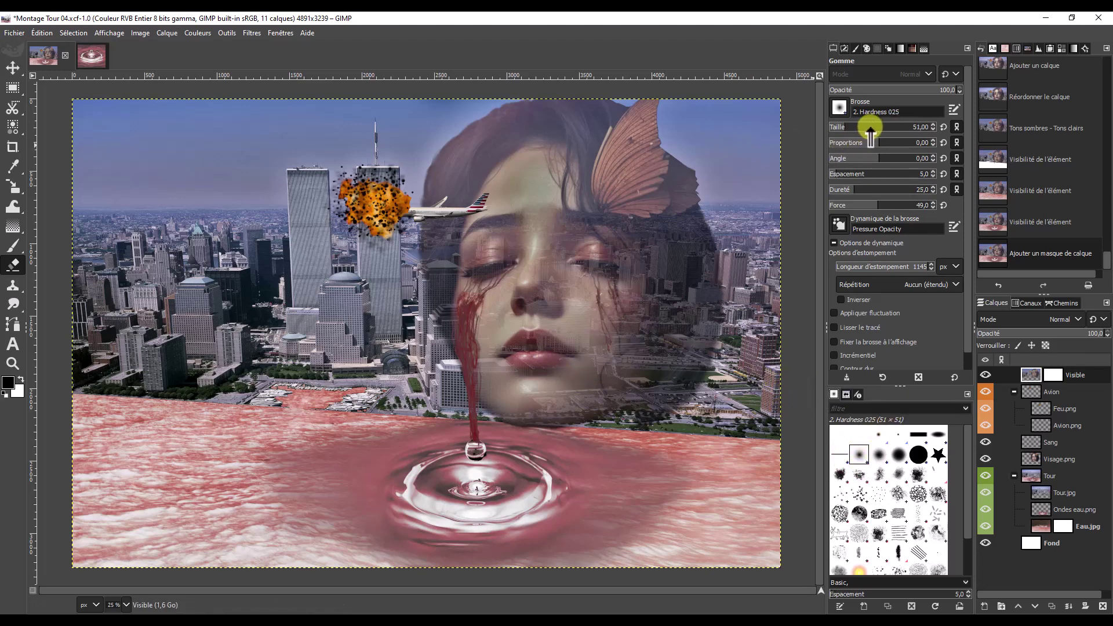
pyautogui.moveTo(842, 124); pyautogui.dragTo(878, 128)
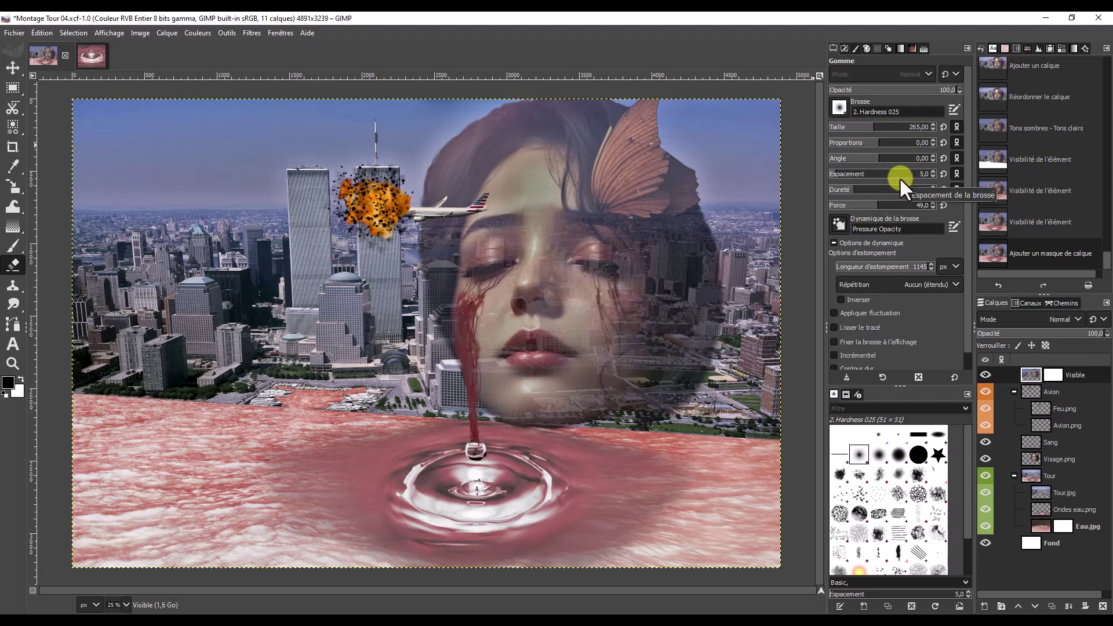
pyautogui.moveTo(836, 174); pyautogui.dragTo(820, 178)
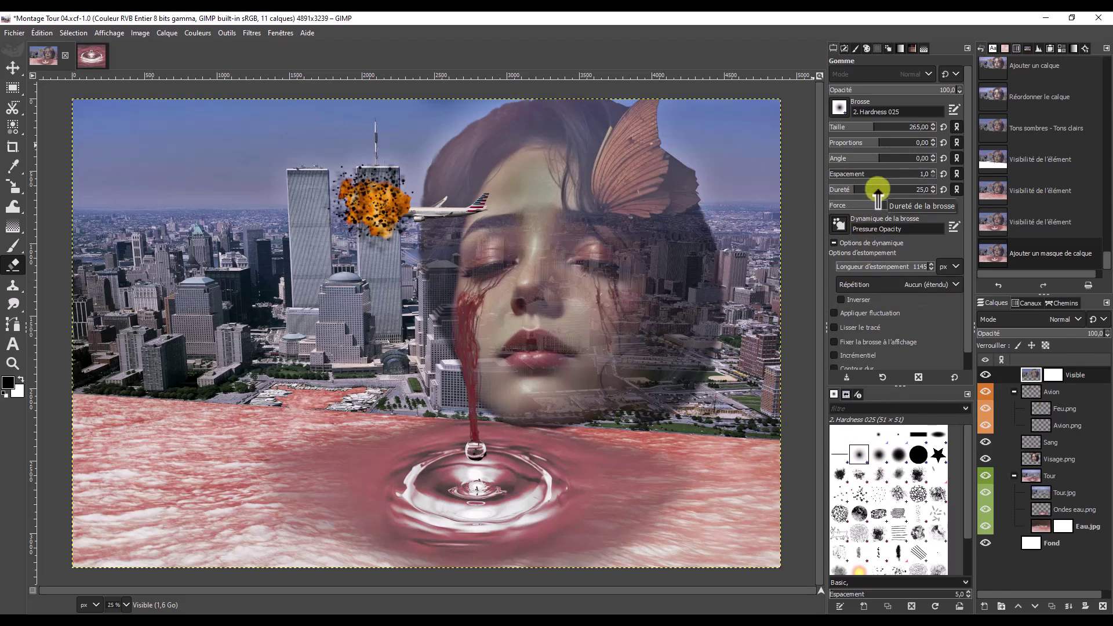
pyautogui.moveTo(854, 188); pyautogui.dragTo(851, 187)
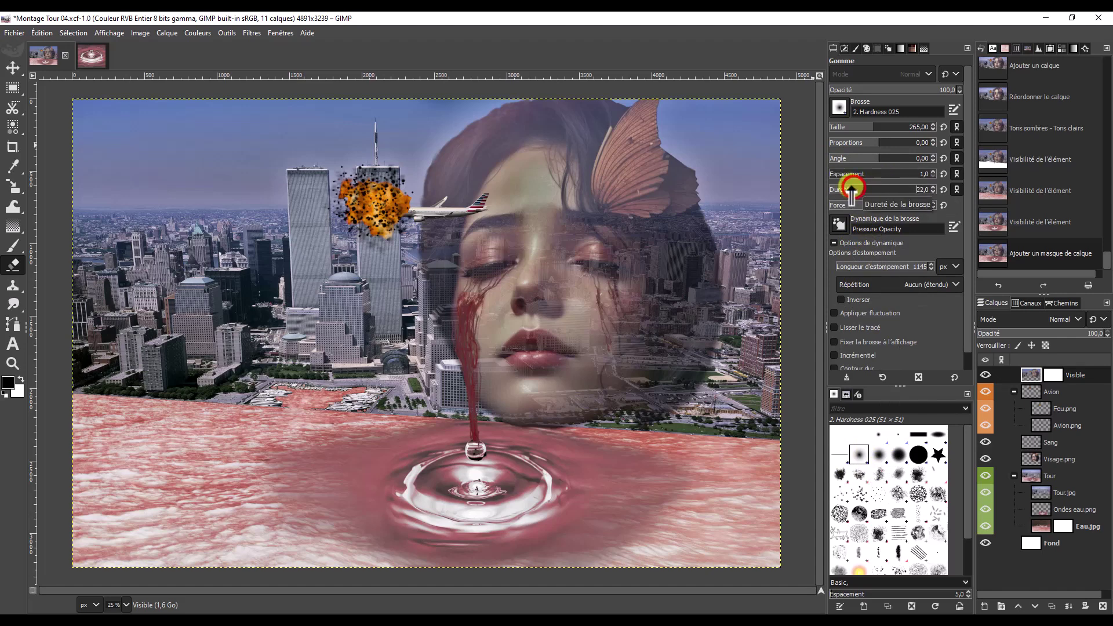
pyautogui.moveTo(846, 188); pyautogui.dragTo(845, 190)
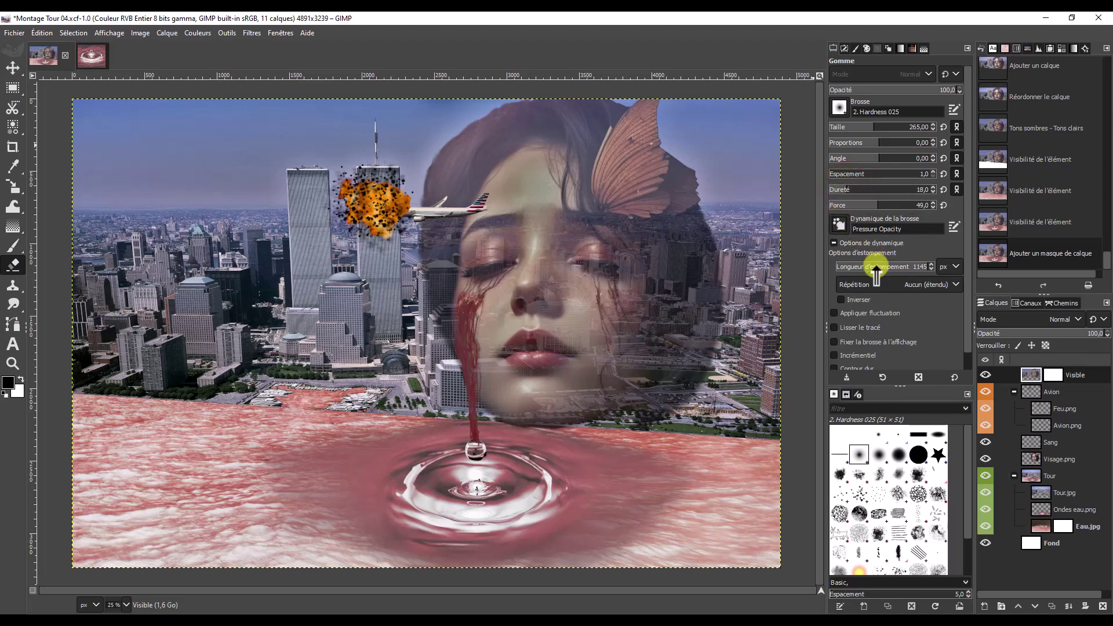
pyautogui.click(833, 313)
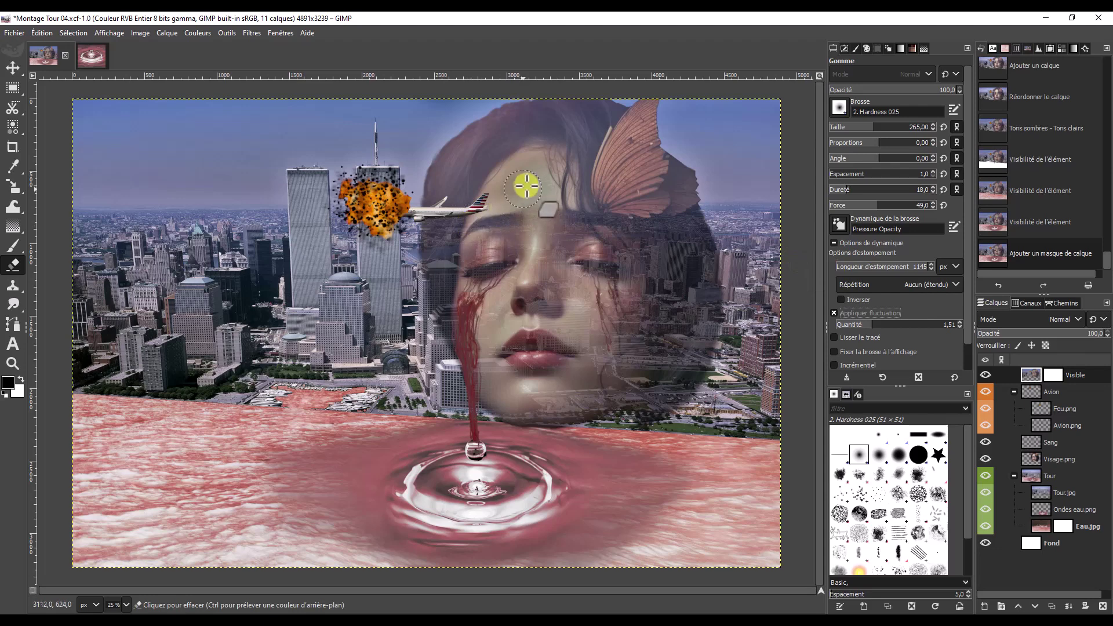
# Step: Erase the overlay across the forehead, then shrink the eraser to 25 and zoom in
pyautogui.moveTo(525, 162)
pyautogui.mouseDown()
pyautogui.moveTo(499, 213)
pyautogui.moveTo(464, 444)
pyautogui.mouseUp()
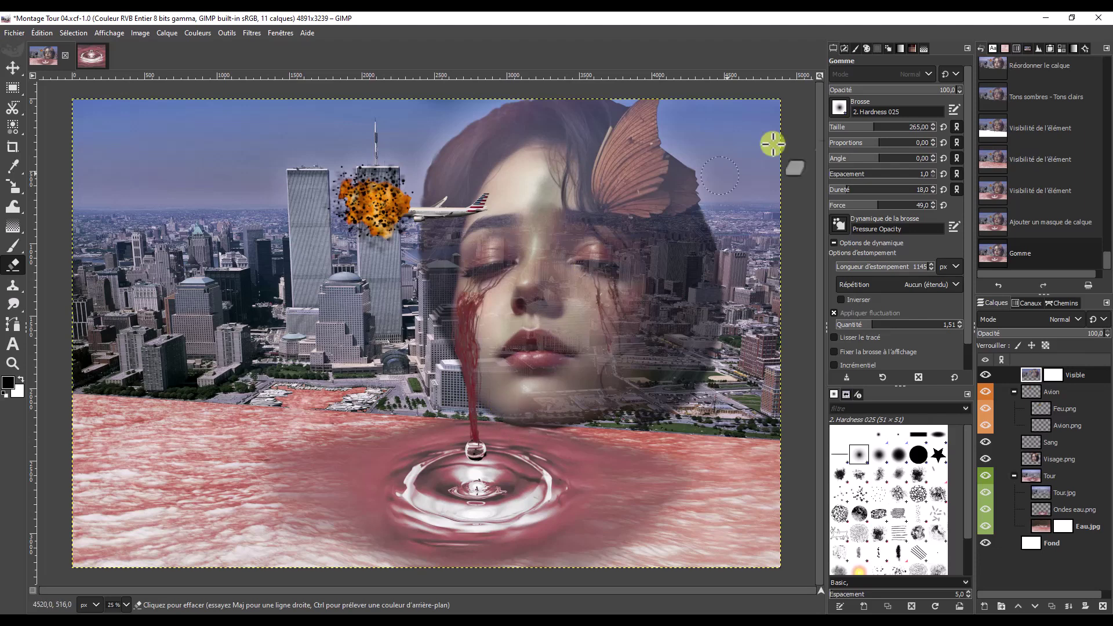
pyautogui.click(834, 128)
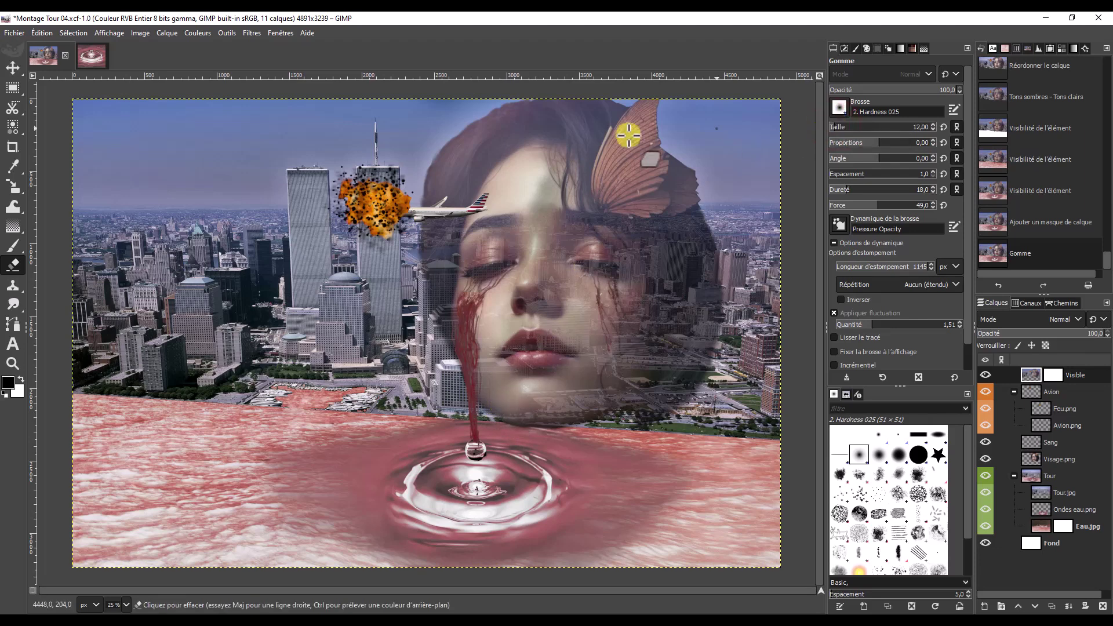
pyautogui.keyDown('ctrl'); pyautogui.scroll(1, 446, 212); pyautogui.keyUp('ctrl')
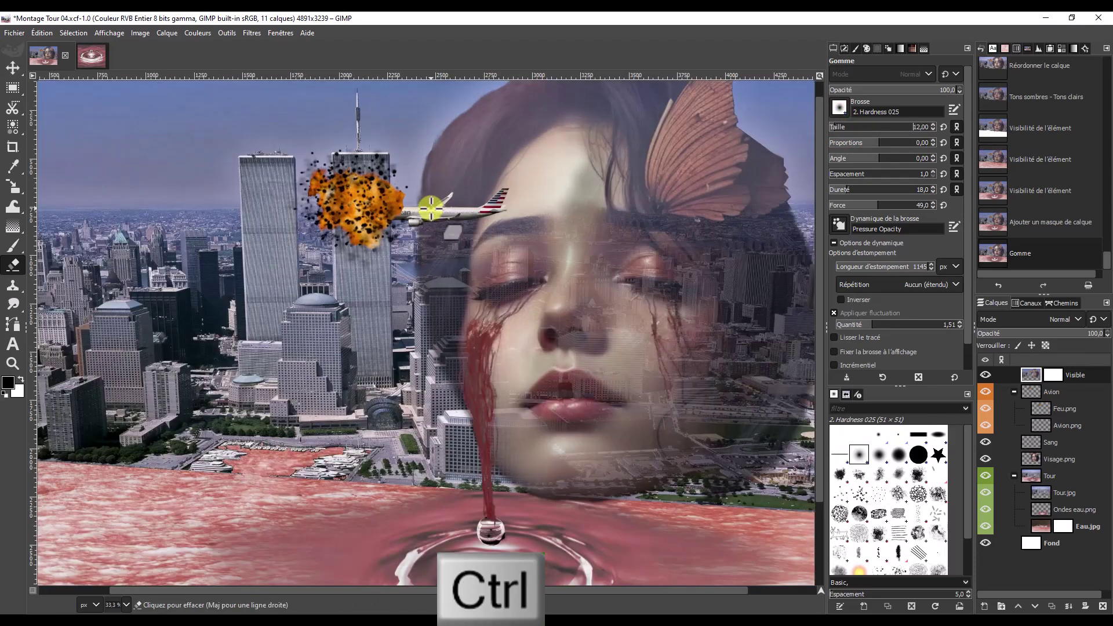
pyautogui.keyDown('ctrl'); pyautogui.scroll(1, 435, 211); pyautogui.keyUp('ctrl')
pyautogui.keyDown('ctrl'); pyautogui.scroll(1, 434, 211); pyautogui.keyUp('ctrl')
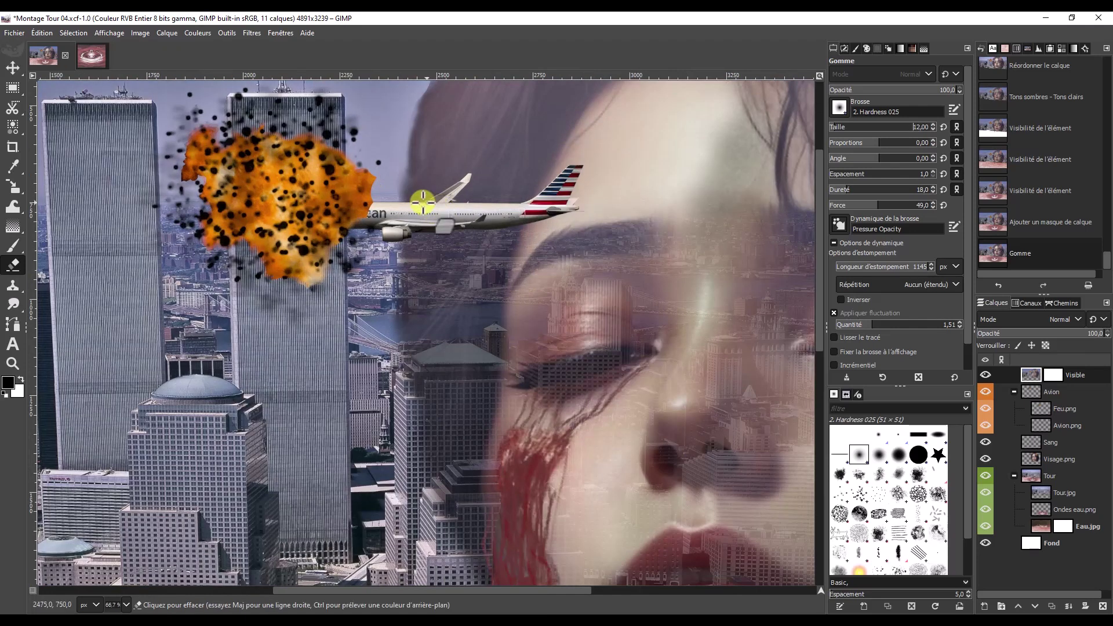
pyautogui.click(842, 126)
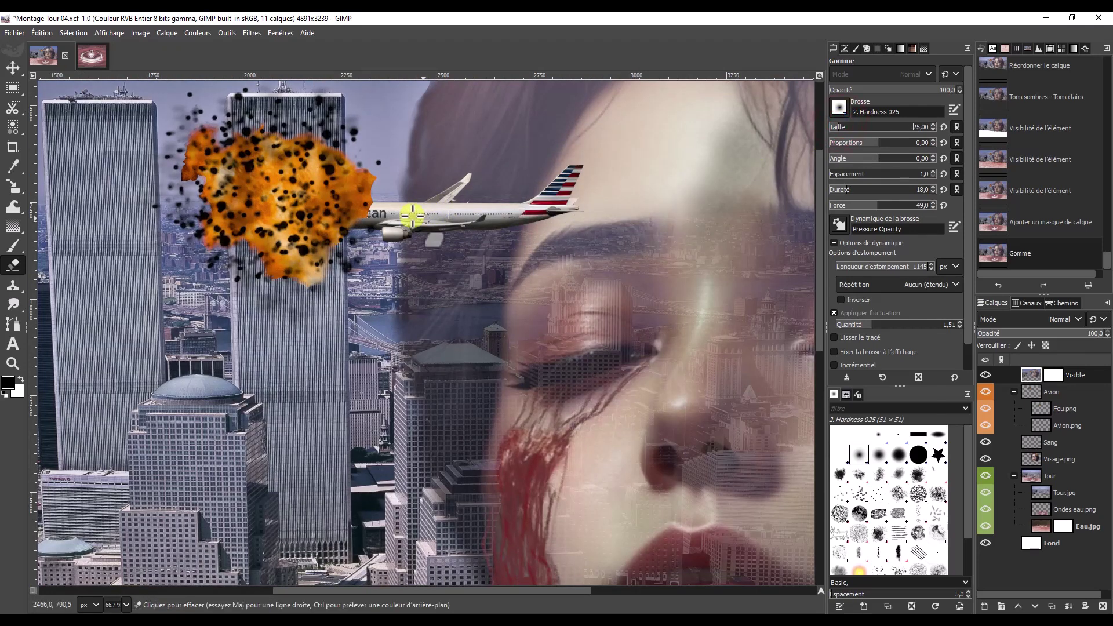
# Step: Erase the overlay around the plane's underside, fuselage and wing, then view the whole image
pyautogui.moveTo(421, 210)
pyautogui.mouseDown()
pyautogui.moveTo(554, 209)
pyautogui.moveTo(570, 168)
pyautogui.moveTo(564, 196)
pyautogui.moveTo(585, 226)
pyautogui.mouseUp()
pyautogui.moveTo(457, 191); pyautogui.dragTo(480, 213)
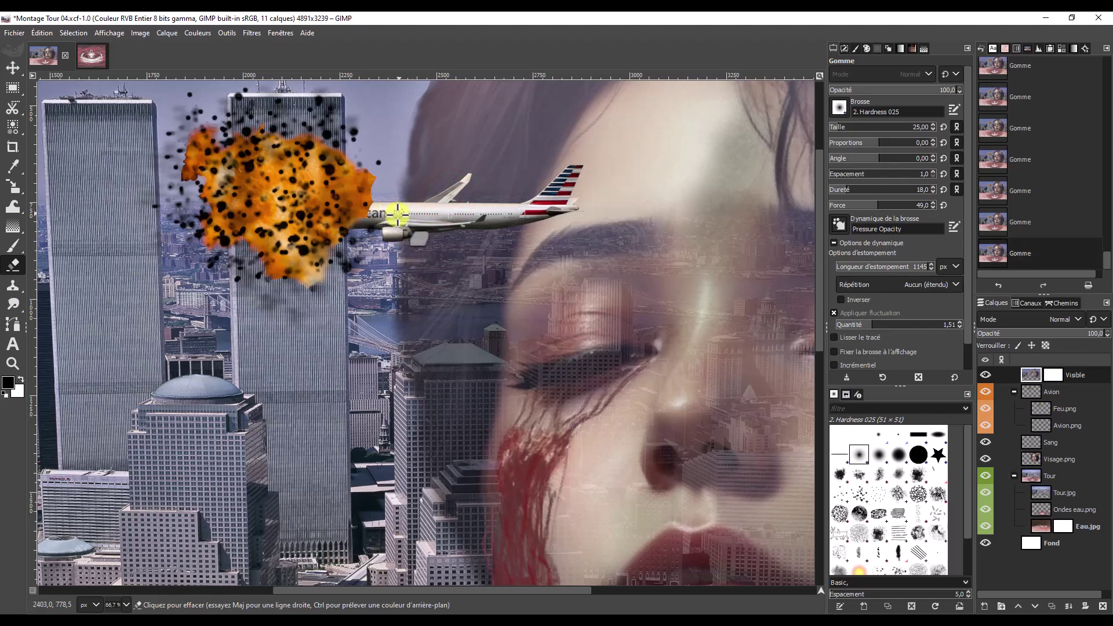
pyautogui.moveTo(377, 211); pyautogui.dragTo(470, 215)
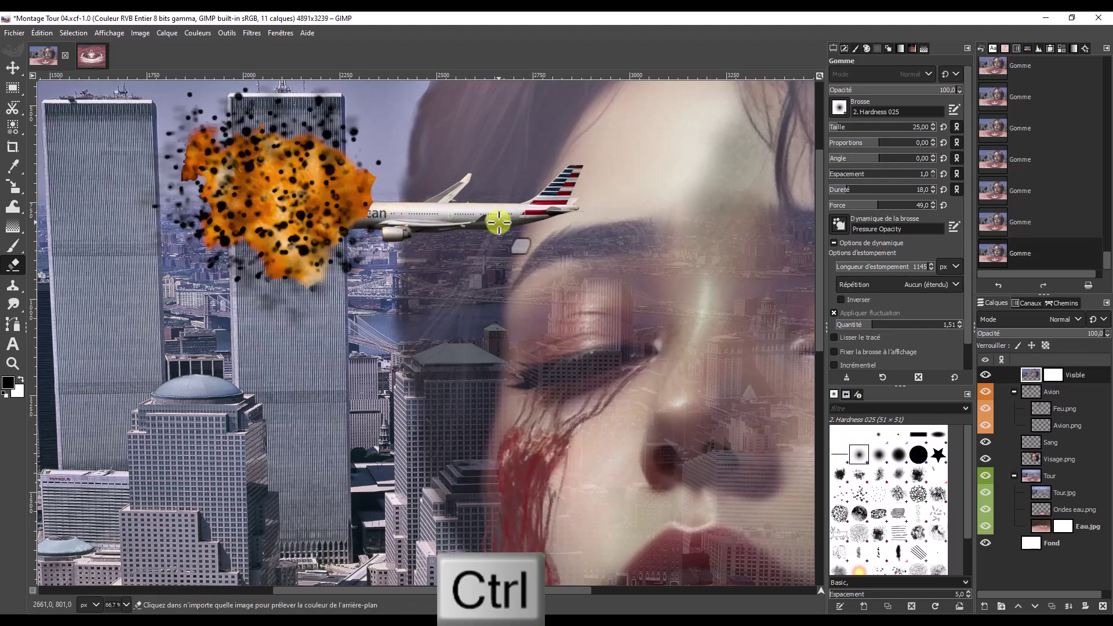
pyautogui.scroll(-1, 496, 221)
pyautogui.scroll(-1, 498, 222)
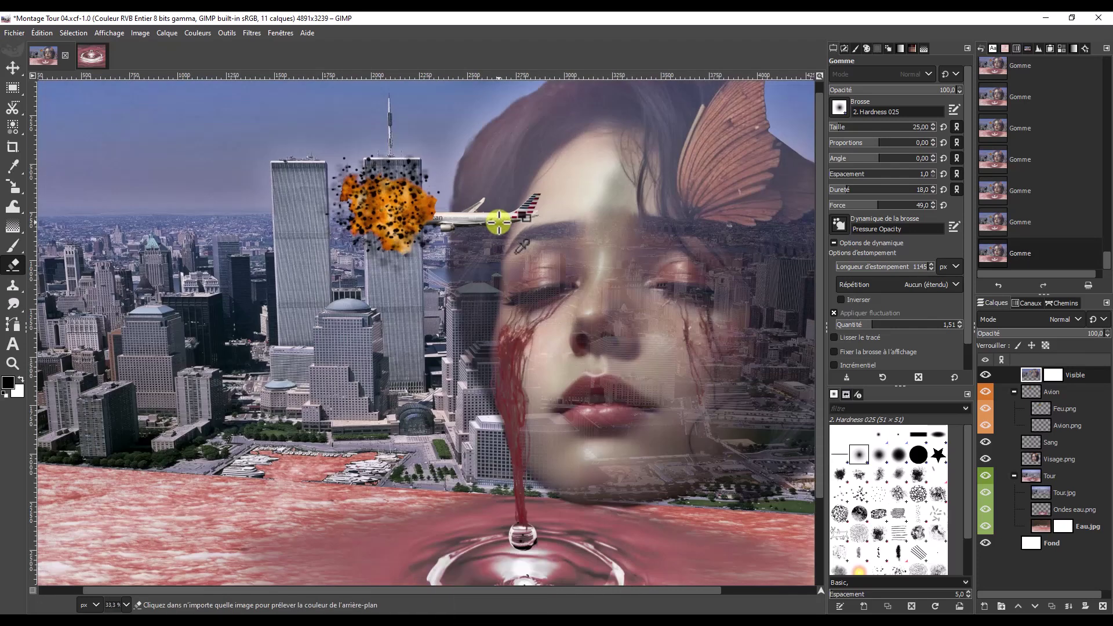
pyautogui.scroll(-1, 498, 222)
pyautogui.hotkey('ctrl', 'alt', 'c')
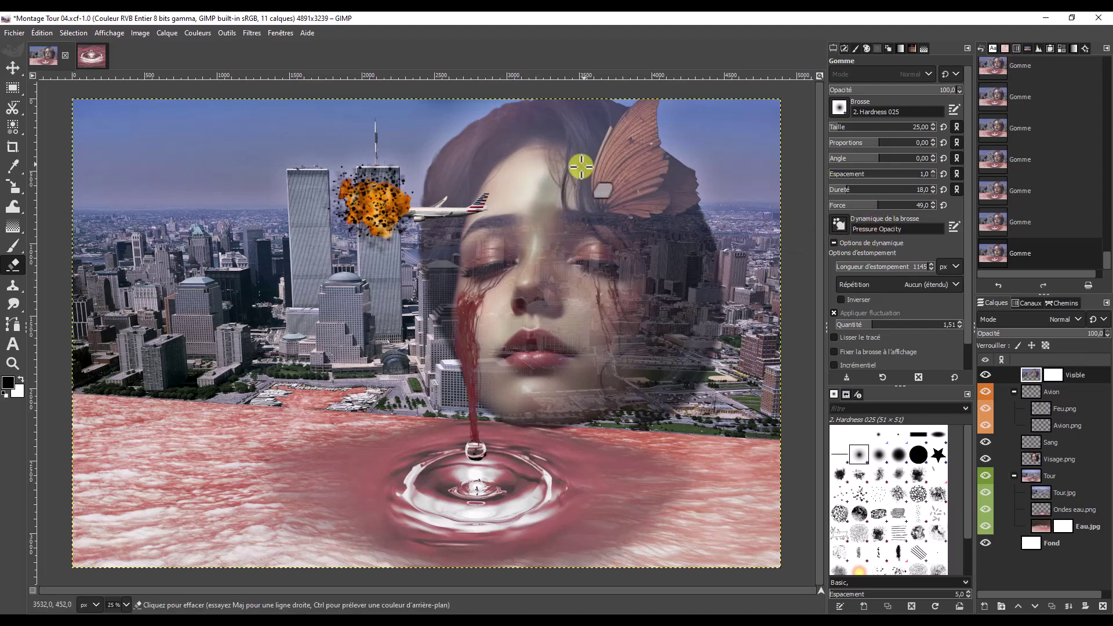
# Step: Set the eraser to hardness 2, force 3 and size 67
pyautogui.click(833, 190)
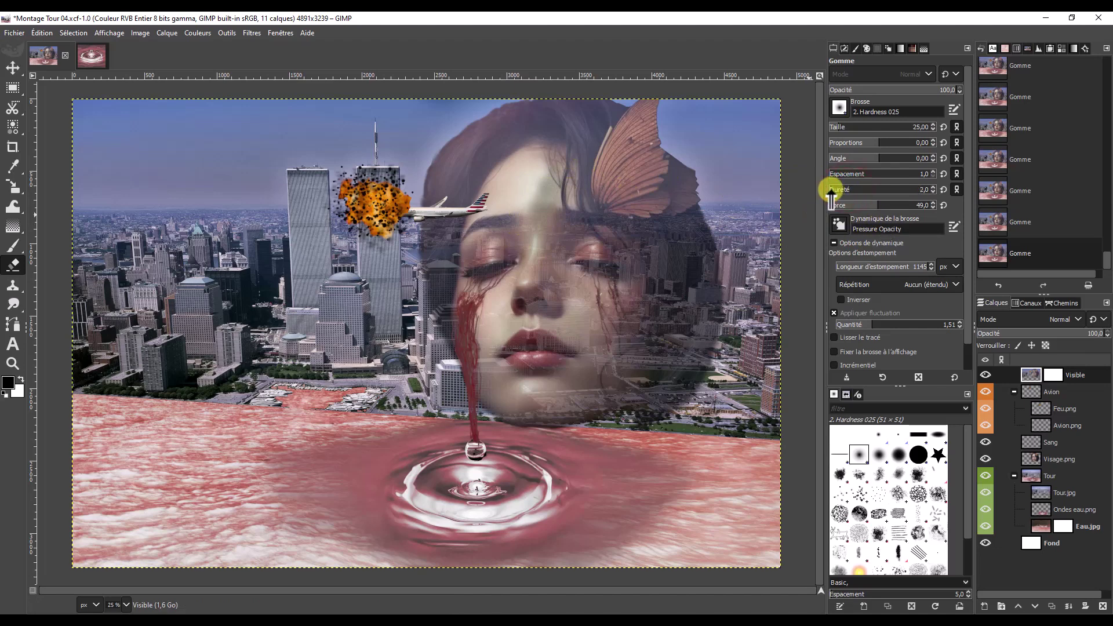
pyautogui.moveTo(881, 206); pyautogui.dragTo(832, 206)
pyautogui.click(848, 128)
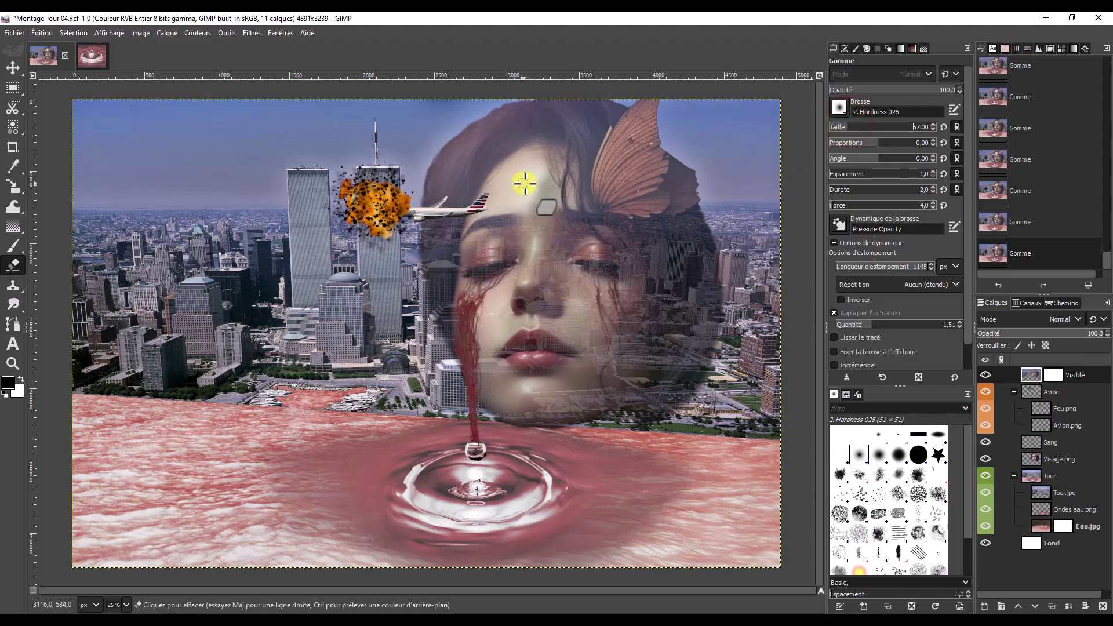
# Step: Faintly erase the overlay across the forehead with three light strokes
pyautogui.moveTo(546, 165); pyautogui.dragTo(544, 173)
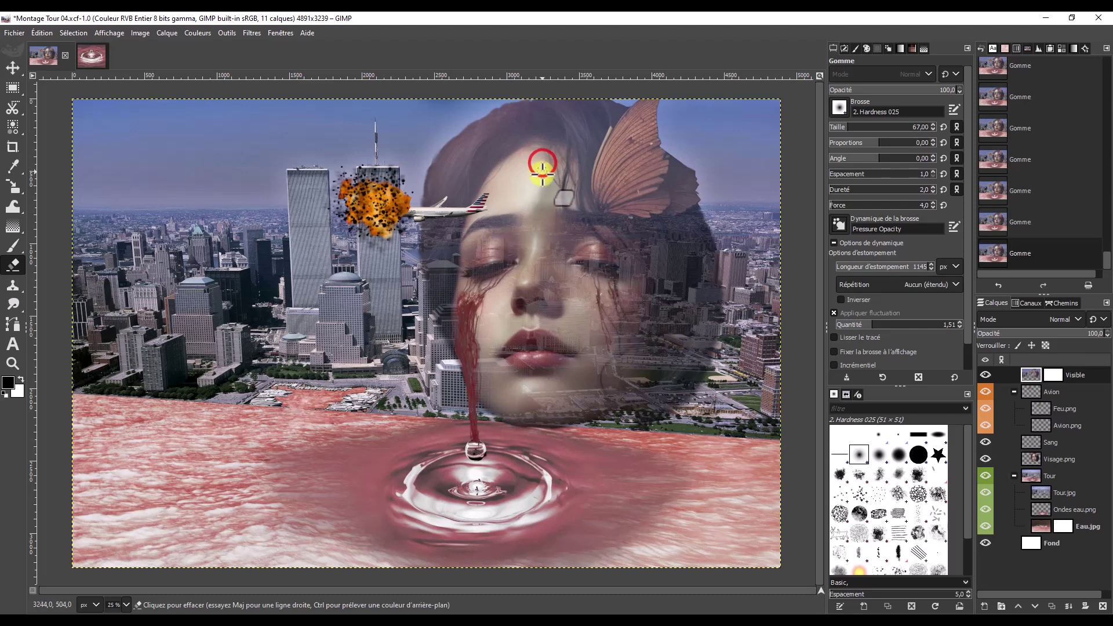
pyautogui.moveTo(536, 197)
pyautogui.mouseDown()
pyautogui.moveTo(541, 171)
pyautogui.moveTo(549, 179)
pyautogui.mouseUp()
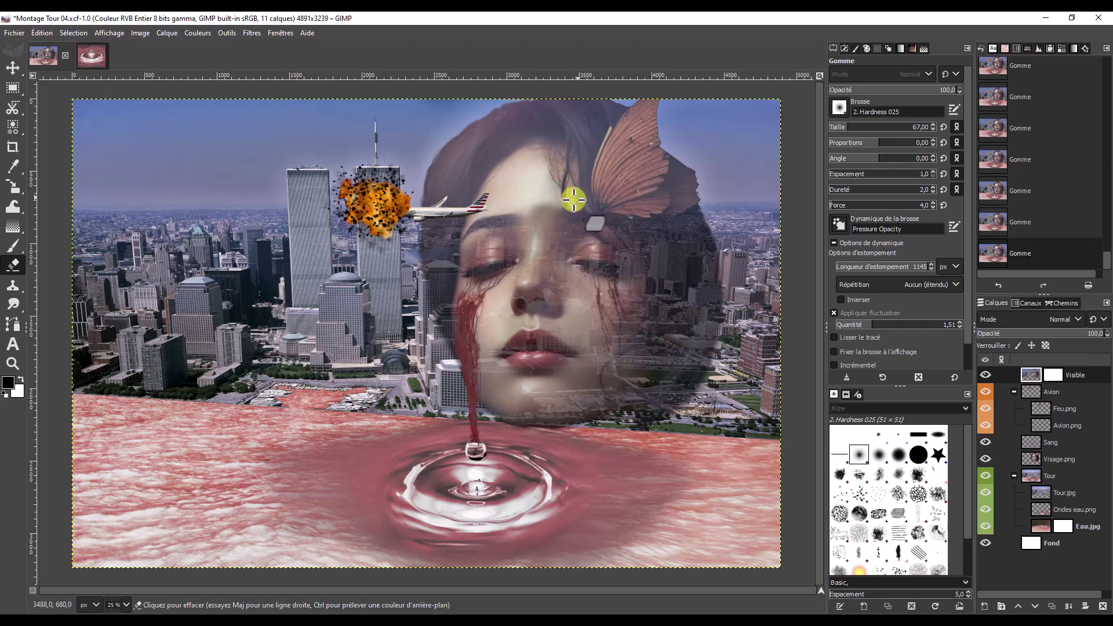
pyautogui.moveTo(534, 206); pyautogui.dragTo(541, 206)
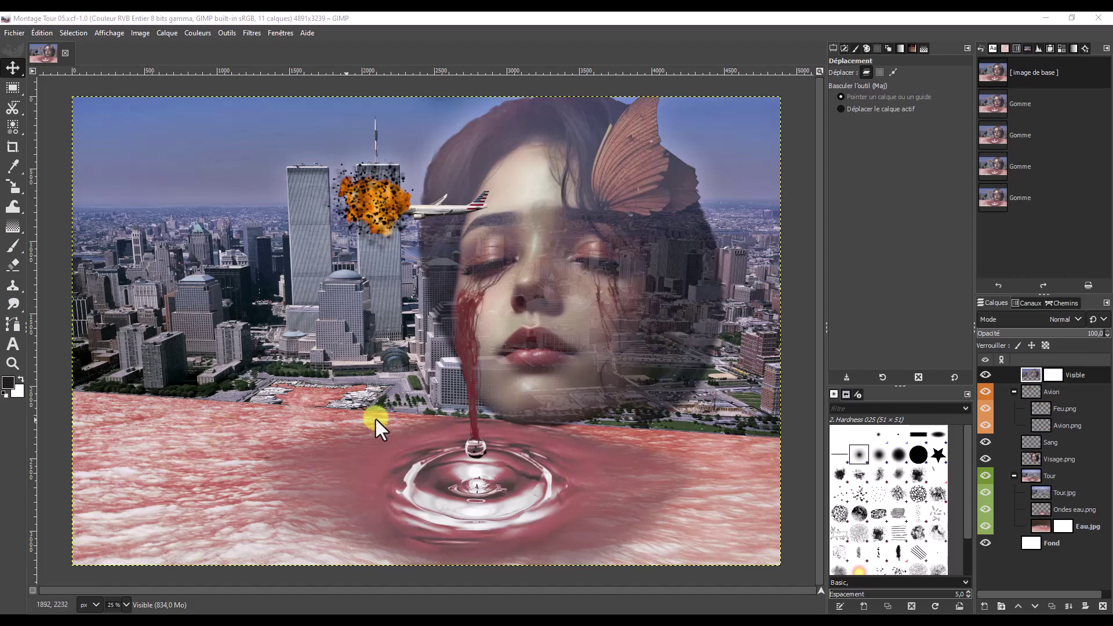
# Step: Select the Eau.jpg water layer and set the eraser size to 212
pyautogui.click(1038, 523)
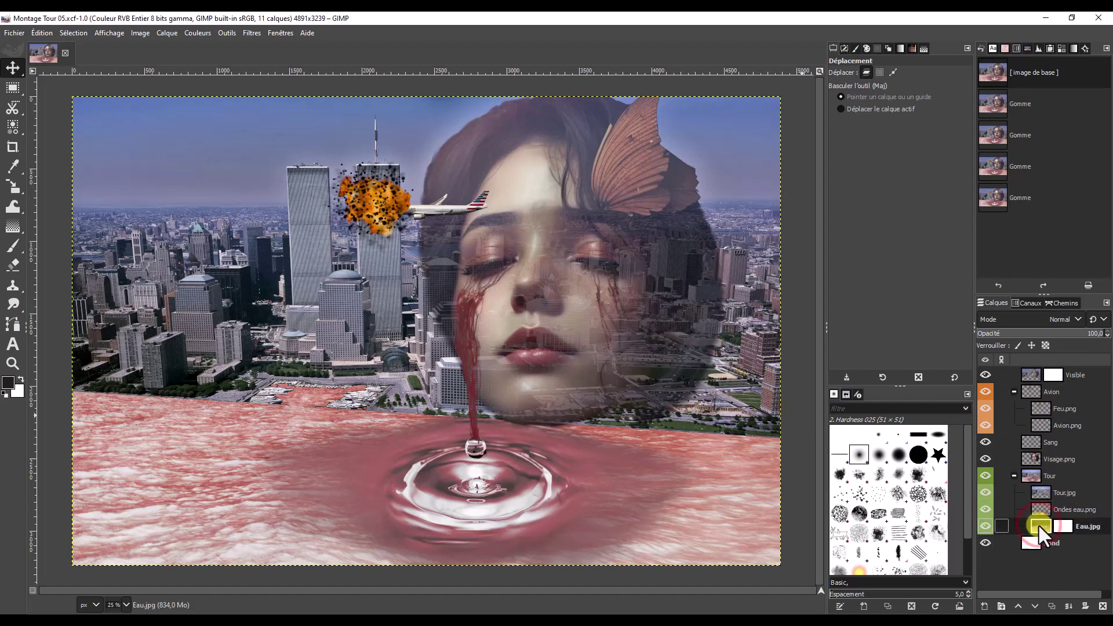
pyautogui.click(10, 263)
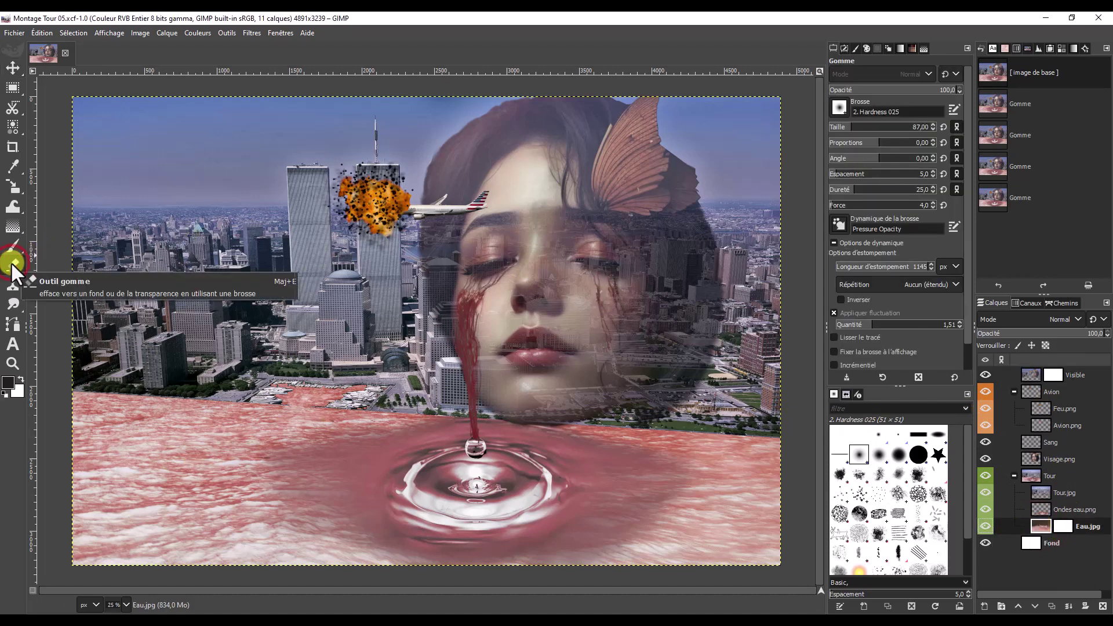
pyautogui.click(867, 120)
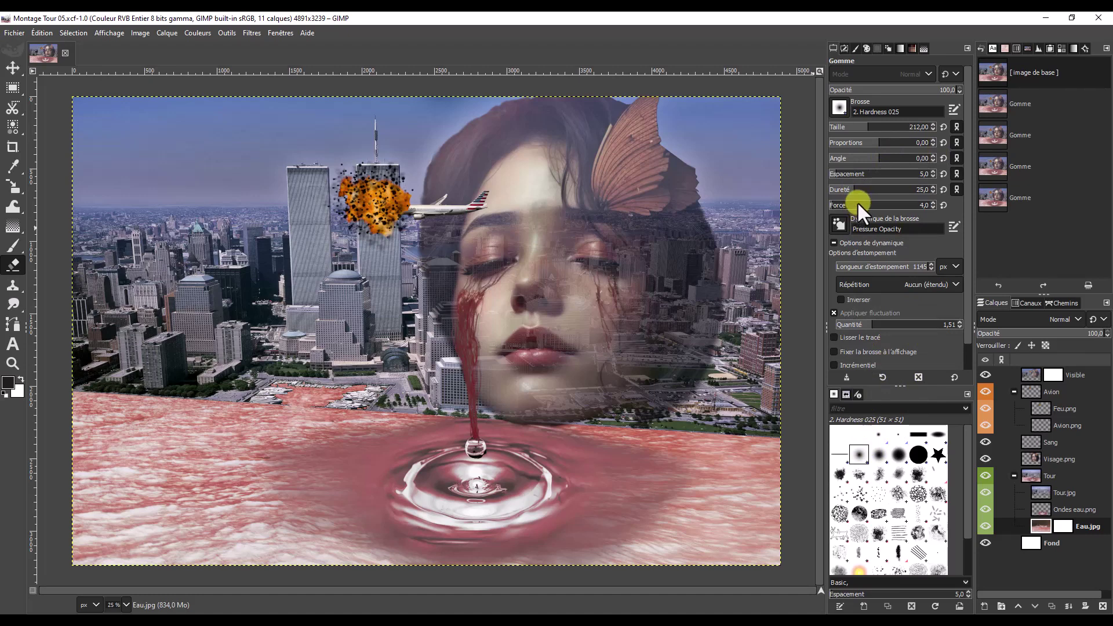
# Step: Dab soft eraser patches across the red water on the left and lower left
pyautogui.click(157, 417)
pyautogui.click(99, 400)
pyautogui.click(204, 414)
pyautogui.click(155, 476)
pyautogui.click(235, 459)
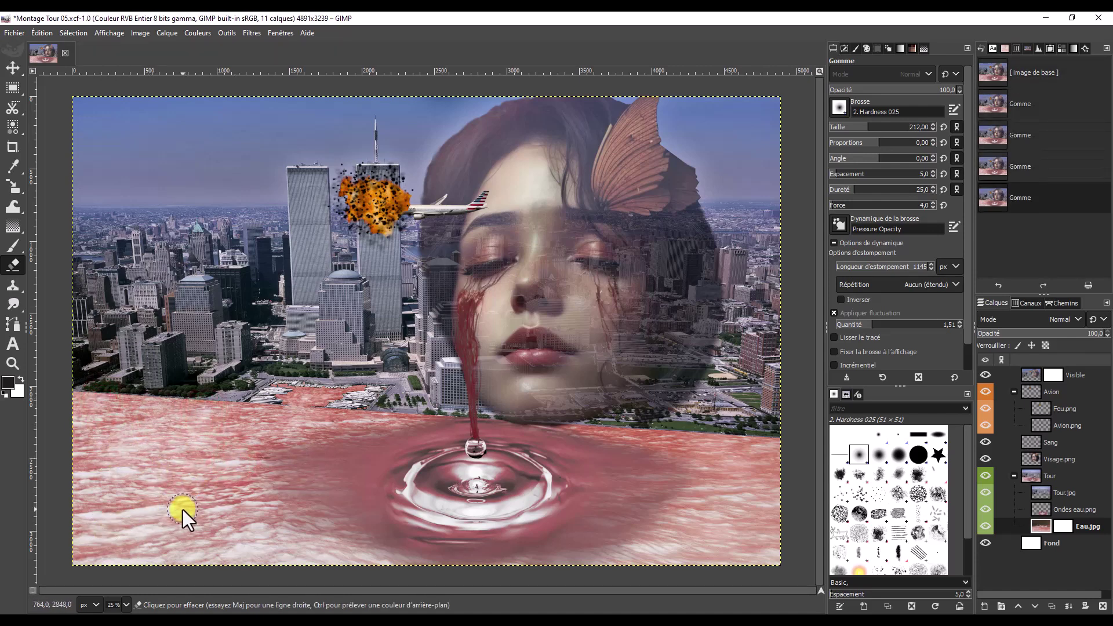
pyautogui.click(318, 439)
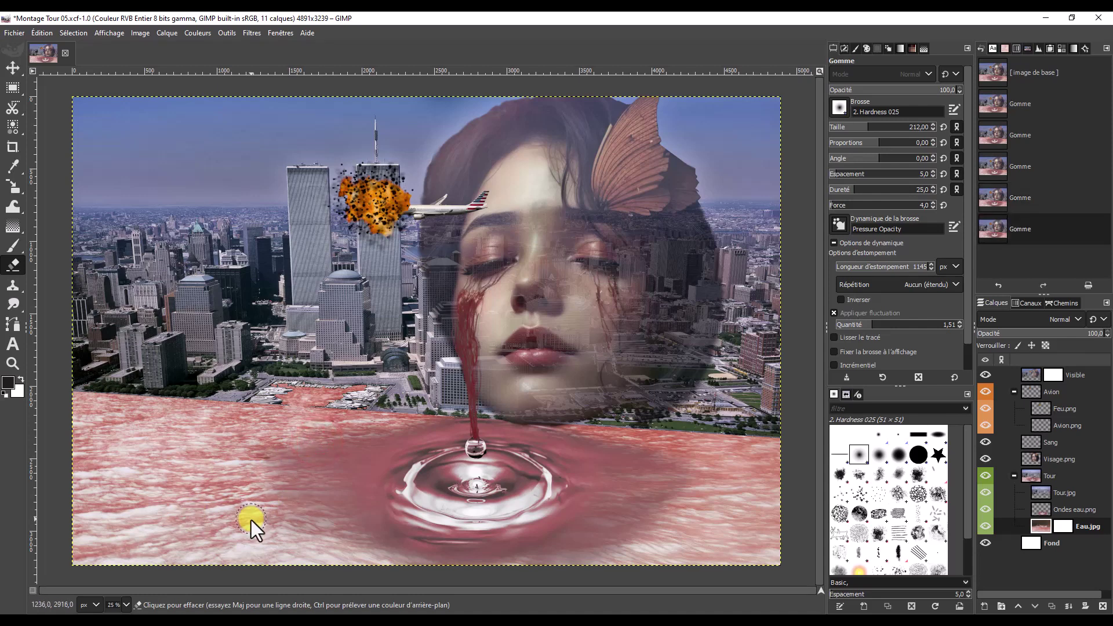
# Step: Soften the water right of the ripples and near the shoreline, undoing and redoing one dab
pyautogui.click(613, 430)
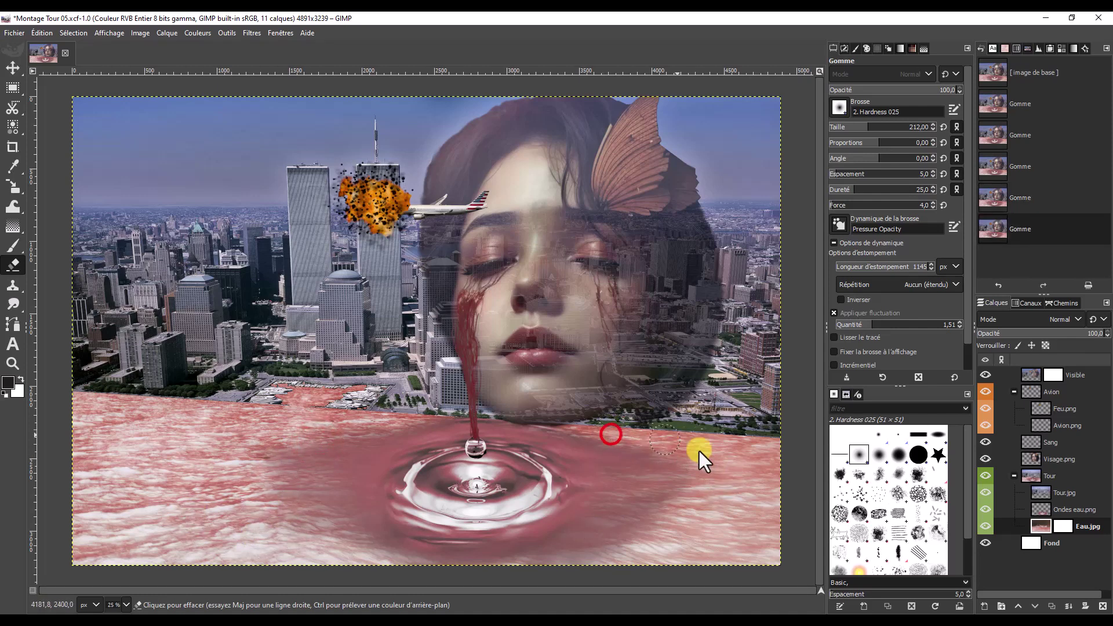
pyautogui.click(658, 518)
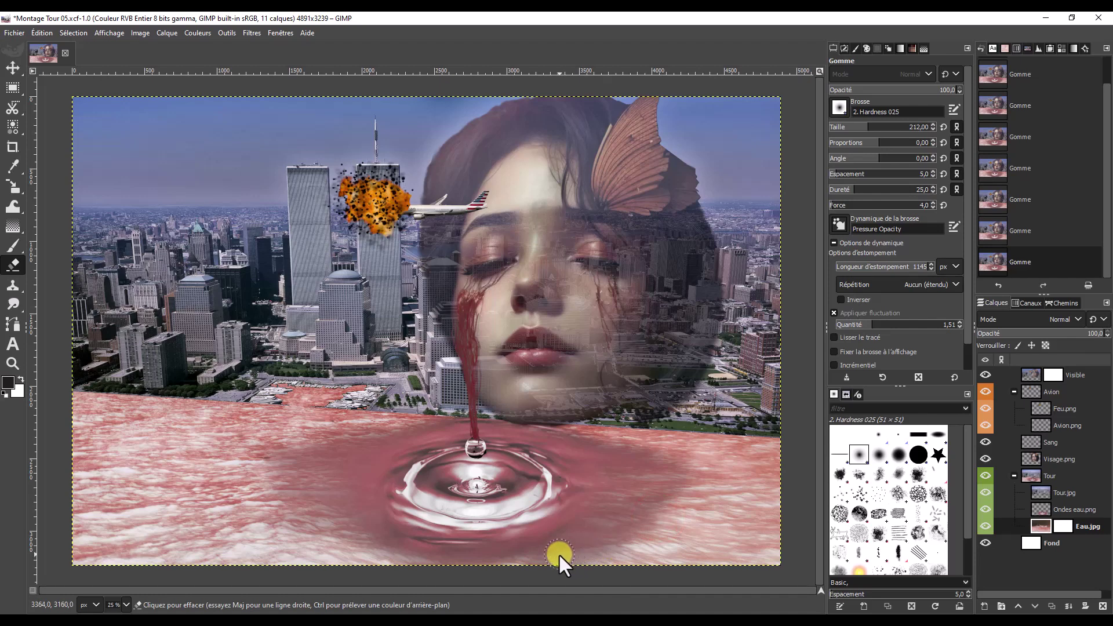
pyautogui.click(608, 543)
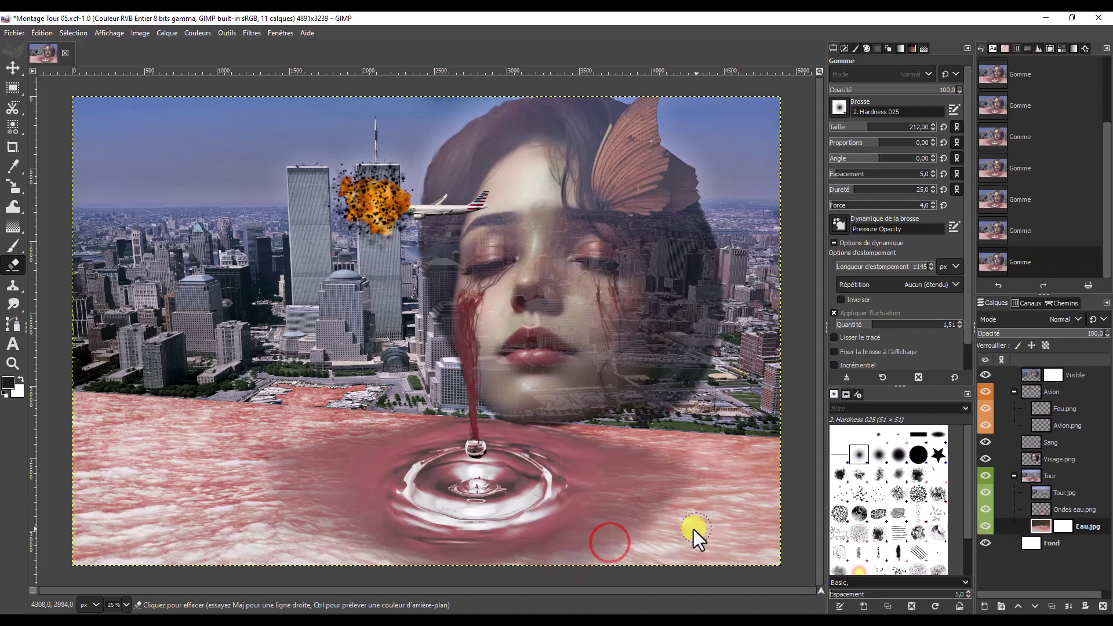
pyautogui.click(424, 417)
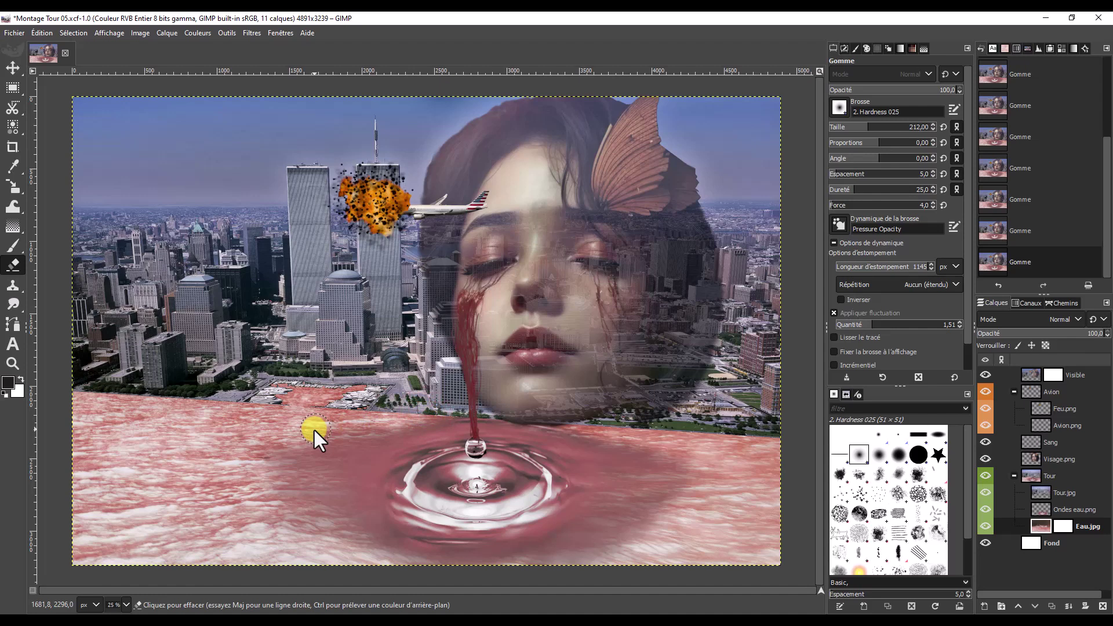
pyautogui.hotkey('ctrl', 'z')
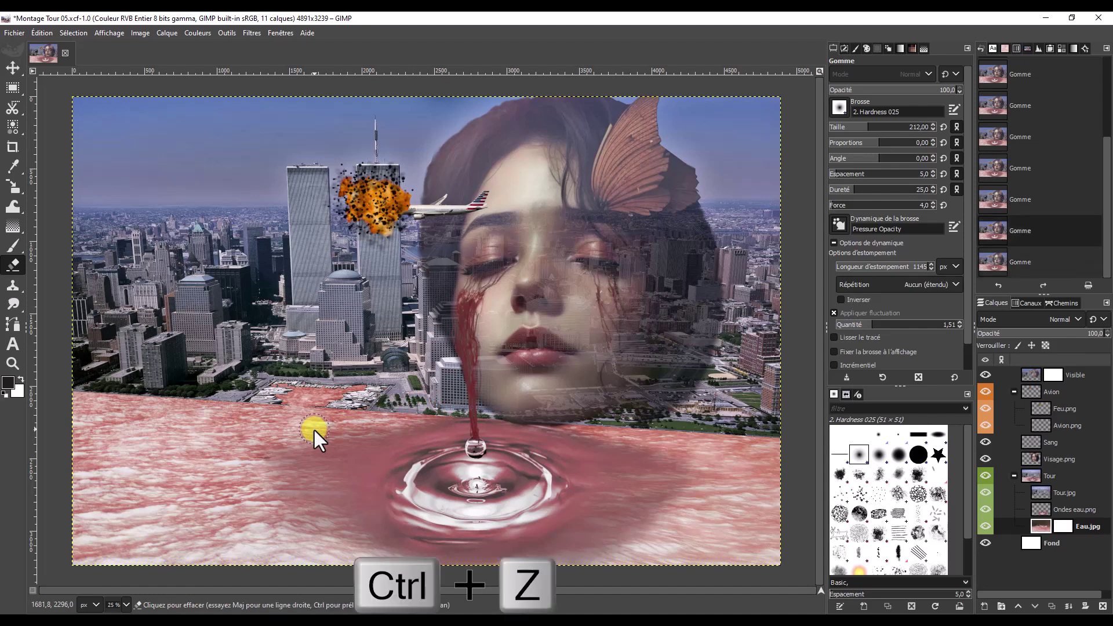
pyautogui.click(353, 424)
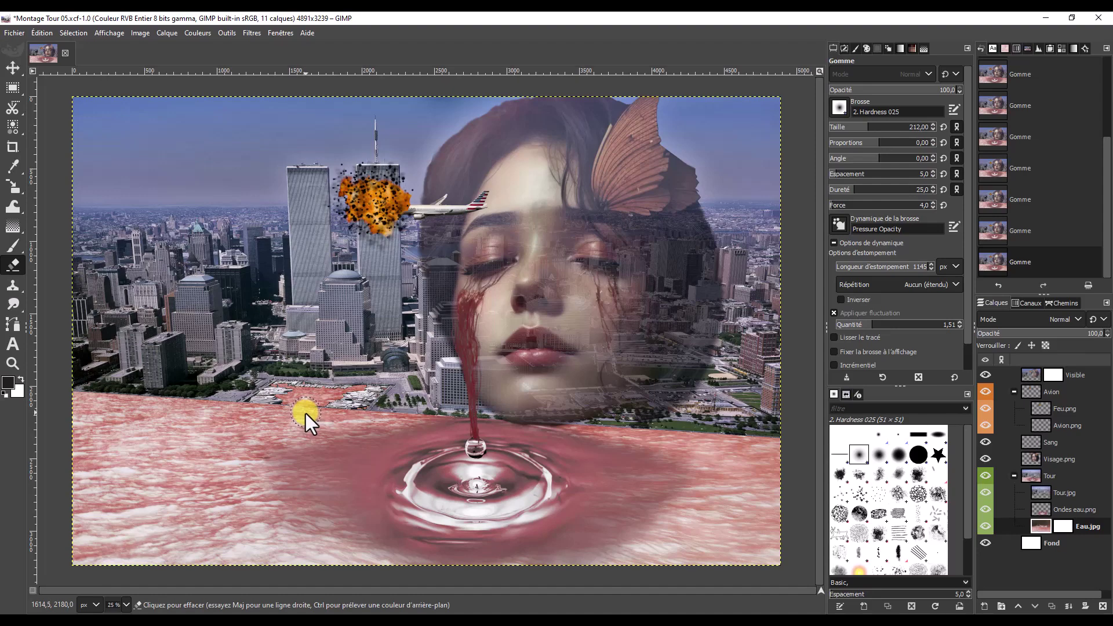
# Step: Zoom in on the marina and shrink the eraser to size 23
pyautogui.keyDown('ctrl'); pyautogui.scroll(1, 304, 413); pyautogui.keyUp('ctrl')
pyautogui.keyDown('ctrl'); pyautogui.scroll(1, 305, 413); pyautogui.keyUp('ctrl')
pyautogui.keyDown('ctrl'); pyautogui.scroll(1, 305, 413); pyautogui.keyUp('ctrl')
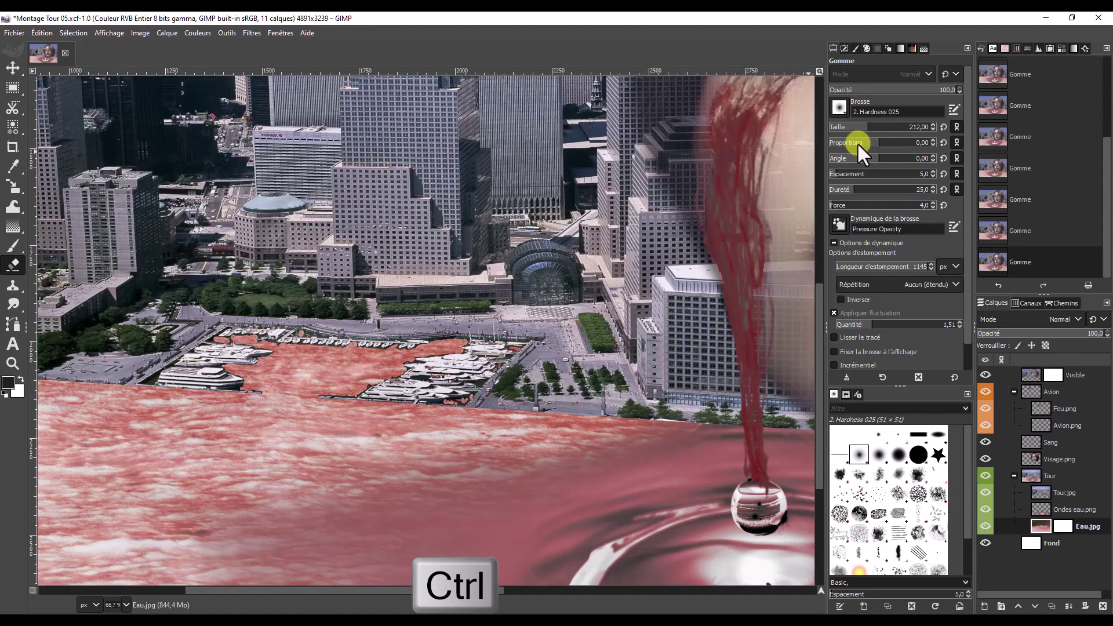
pyautogui.click(850, 123)
pyautogui.moveTo(845, 121); pyautogui.dragTo(837, 123)
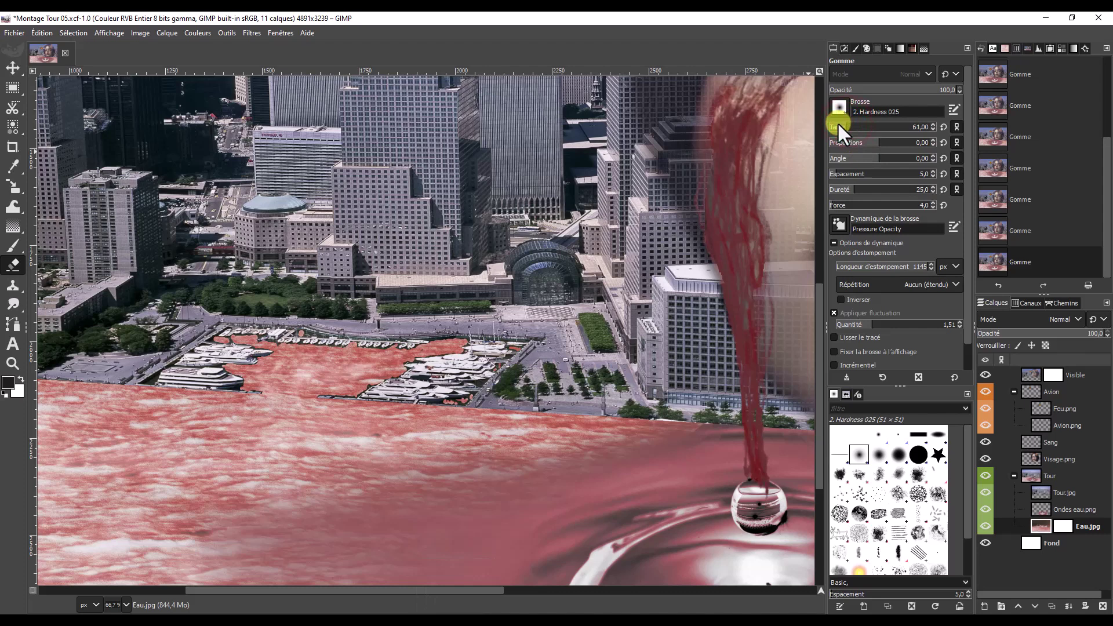
# Step: Erase the red water over the marina boats, docks and waterline
pyautogui.click(436, 348)
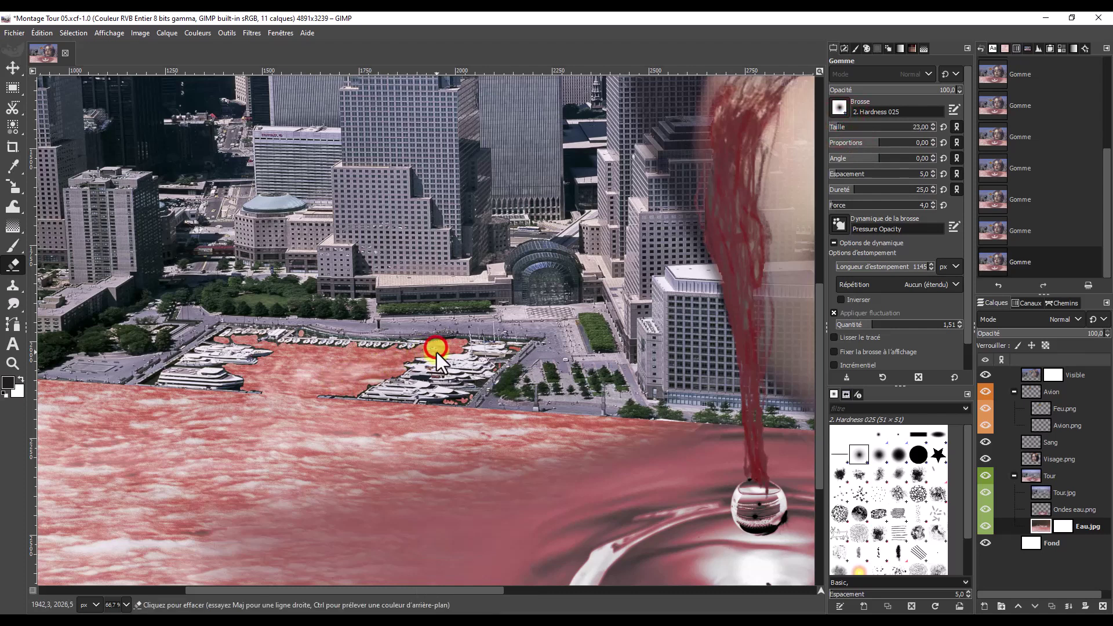
pyautogui.moveTo(428, 346)
pyautogui.mouseDown()
pyautogui.moveTo(395, 365)
pyautogui.moveTo(252, 384)
pyautogui.mouseUp()
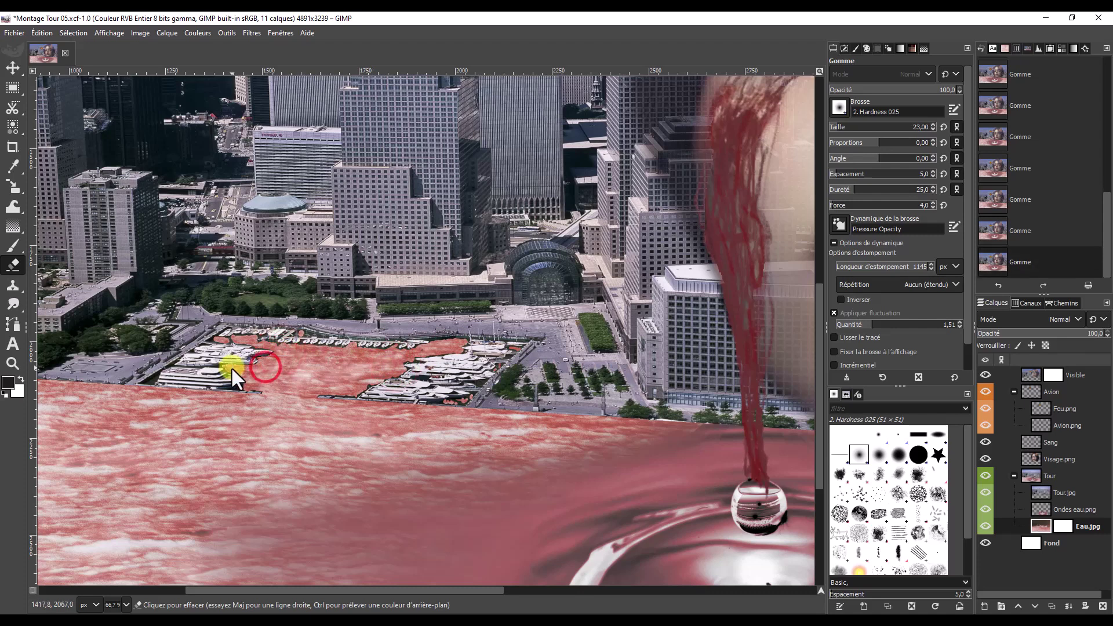
pyautogui.moveTo(252, 384); pyautogui.dragTo(251, 394)
pyautogui.moveTo(514, 349); pyautogui.dragTo(342, 388)
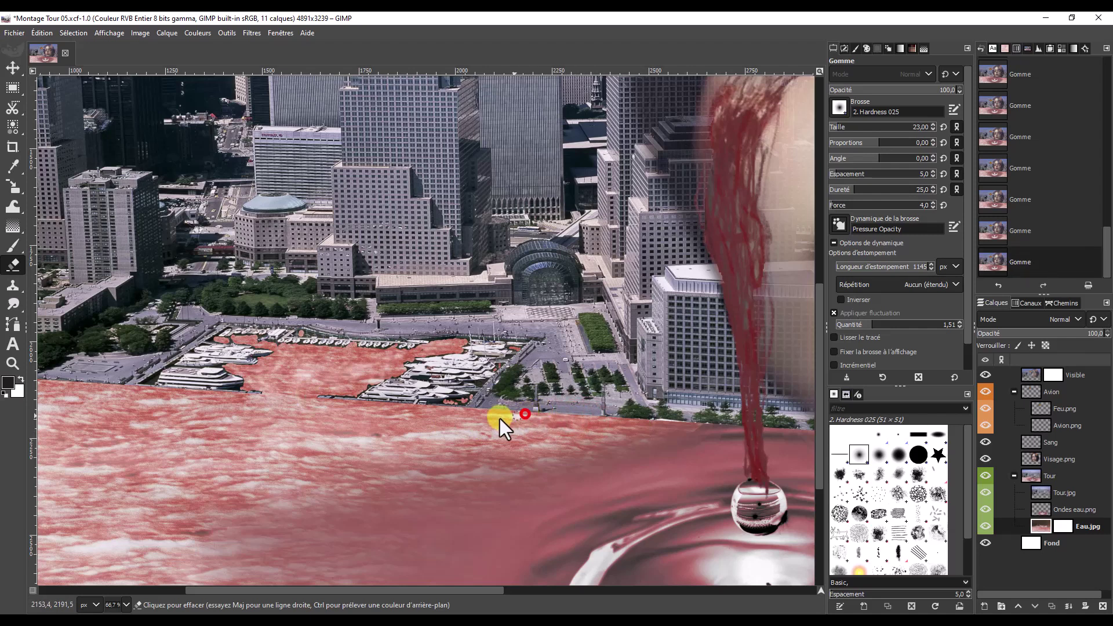
pyautogui.moveTo(654, 422)
pyautogui.mouseDown()
pyautogui.moveTo(669, 426)
pyautogui.moveTo(646, 426)
pyautogui.mouseUp()
pyautogui.scroll(-1, 547, 422)
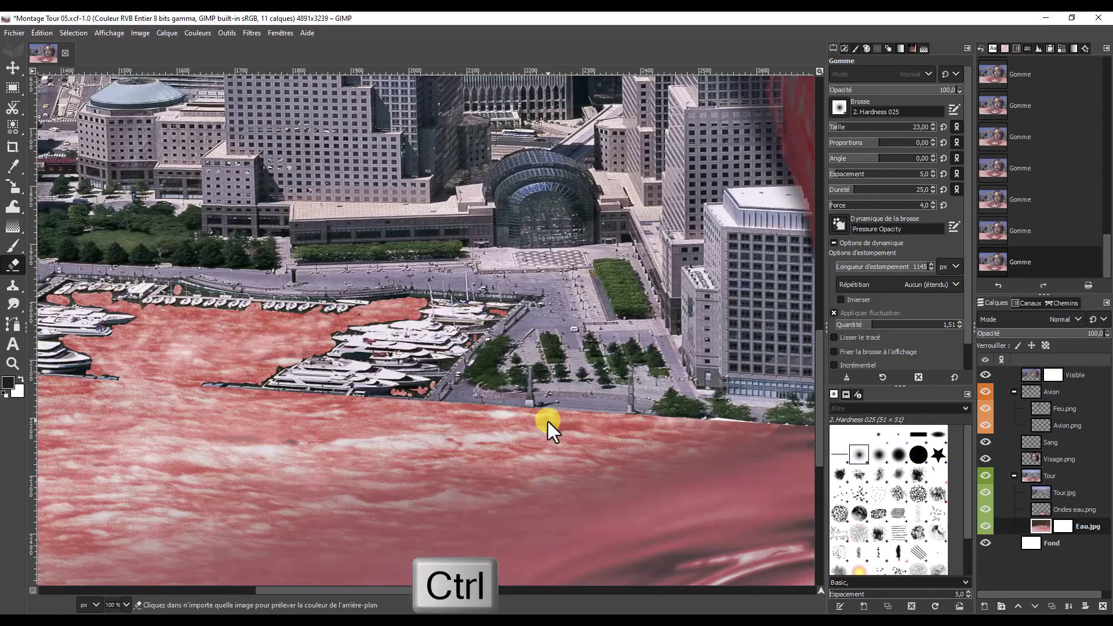
# Step: Centre the whole image, select the Visible layer and enlarge the eraser to 90
pyautogui.scroll(-1, 548, 422)
pyautogui.scroll(-1, 548, 420)
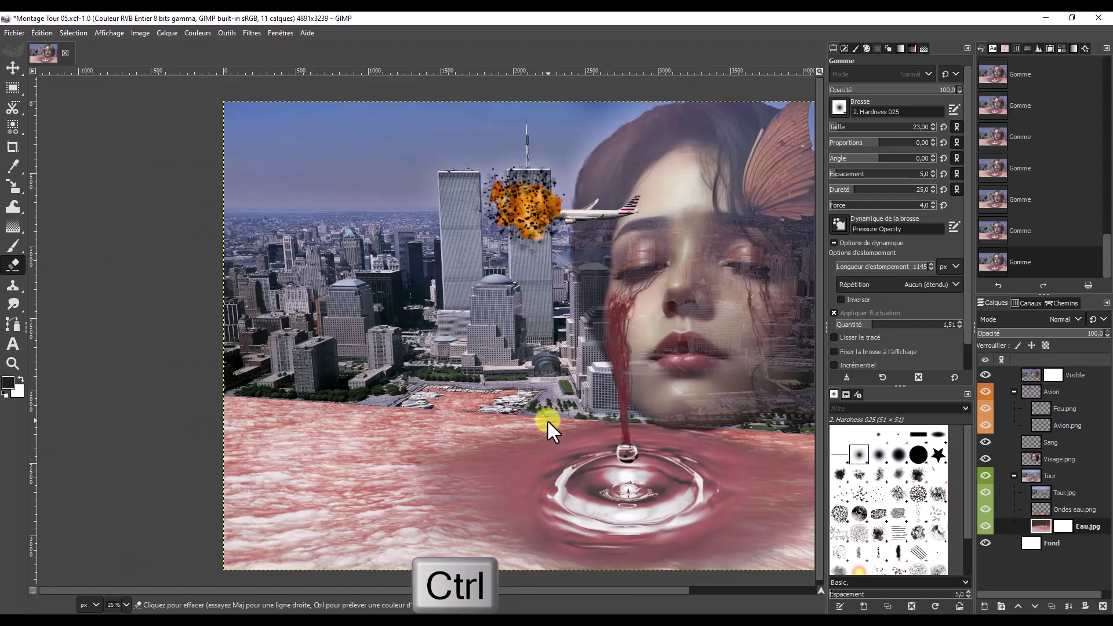
pyautogui.hotkey('ctrl', 'alt', 'c')
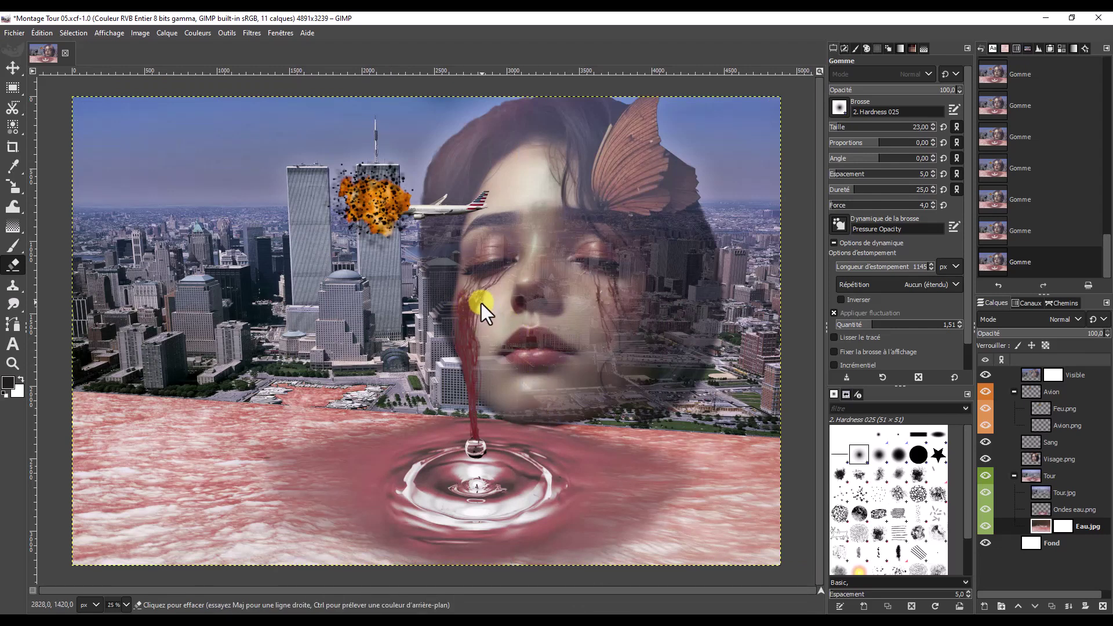
pyautogui.click(1031, 374)
pyautogui.click(844, 123)
pyautogui.click(851, 124)
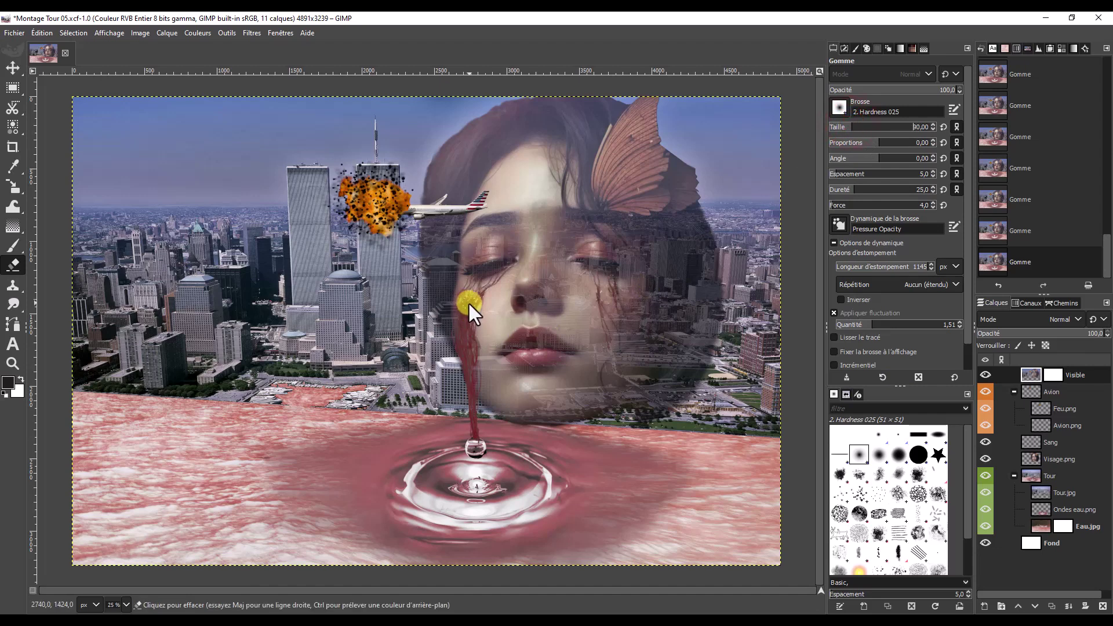
# Step: Erase the overlay down the blood streak from the cheek to the water drop
pyautogui.moveTo(465, 329); pyautogui.dragTo(464, 340)
pyautogui.moveTo(467, 377); pyautogui.dragTo(472, 415)
pyautogui.moveTo(474, 448)
pyautogui.mouseDown()
pyautogui.moveTo(474, 422)
pyautogui.moveTo(476, 458)
pyautogui.mouseUp()
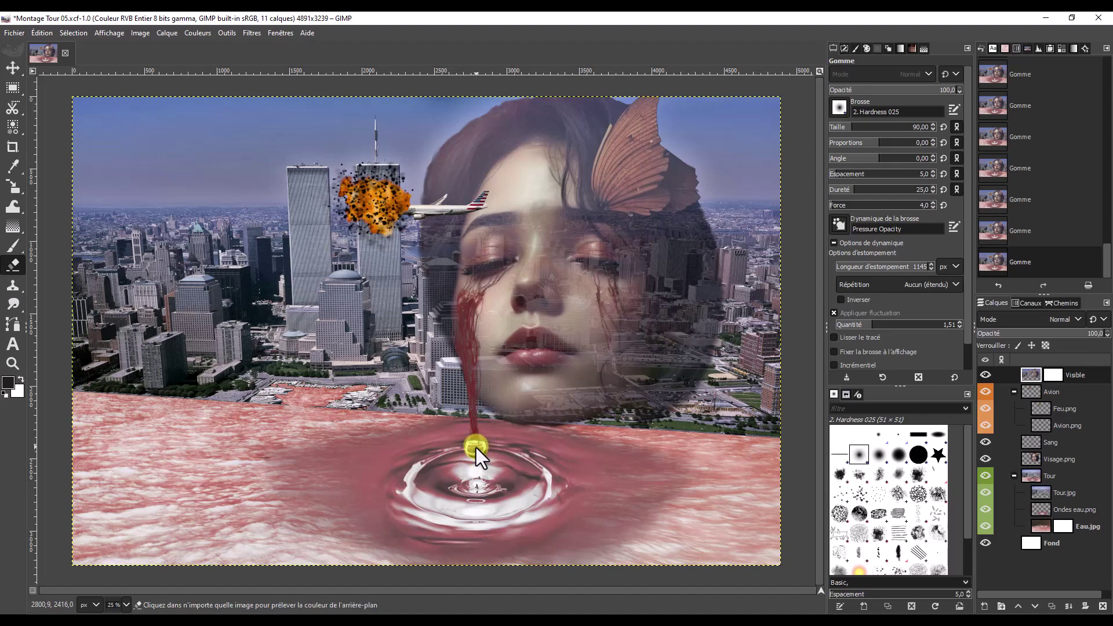
# Step: Zoom in on the droplet and shrink the eraser to size 11
pyautogui.keyDown('ctrl'); pyautogui.scroll(1, 475, 448); pyautogui.keyUp('ctrl')
pyautogui.keyDown('ctrl'); pyautogui.scroll(1, 476, 448); pyautogui.keyUp('ctrl')
pyautogui.keyDown('ctrl'); pyautogui.scroll(1, 475, 445); pyautogui.keyUp('ctrl')
pyautogui.keyDown('ctrl'); pyautogui.scroll(1, 475, 447); pyautogui.keyUp('ctrl')
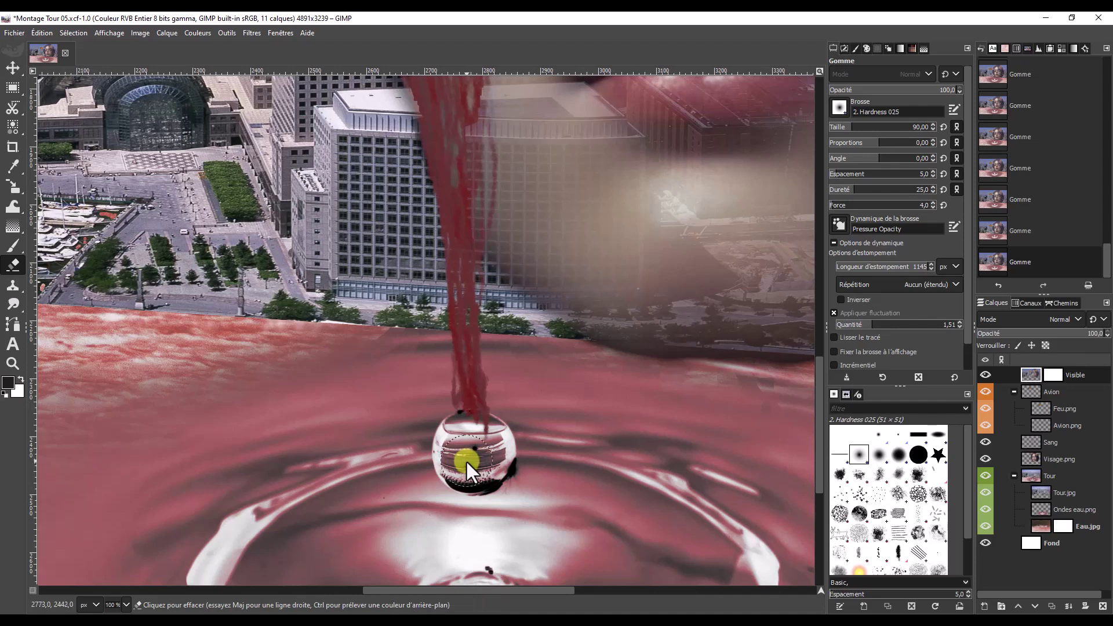
pyautogui.click(839, 124)
pyautogui.scroll(1, 470, 336)
pyautogui.scroll(-1, 503, 432)
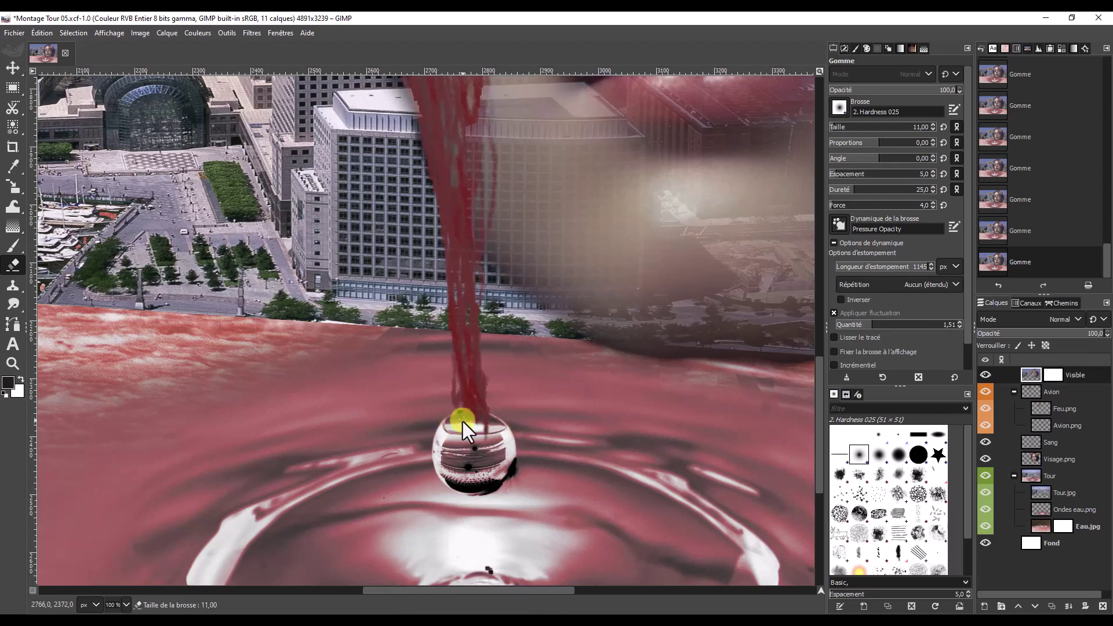
# Step: Set the foreground colour to the blood's dark red 221f1f by sampling it
pyautogui.click(8, 382)
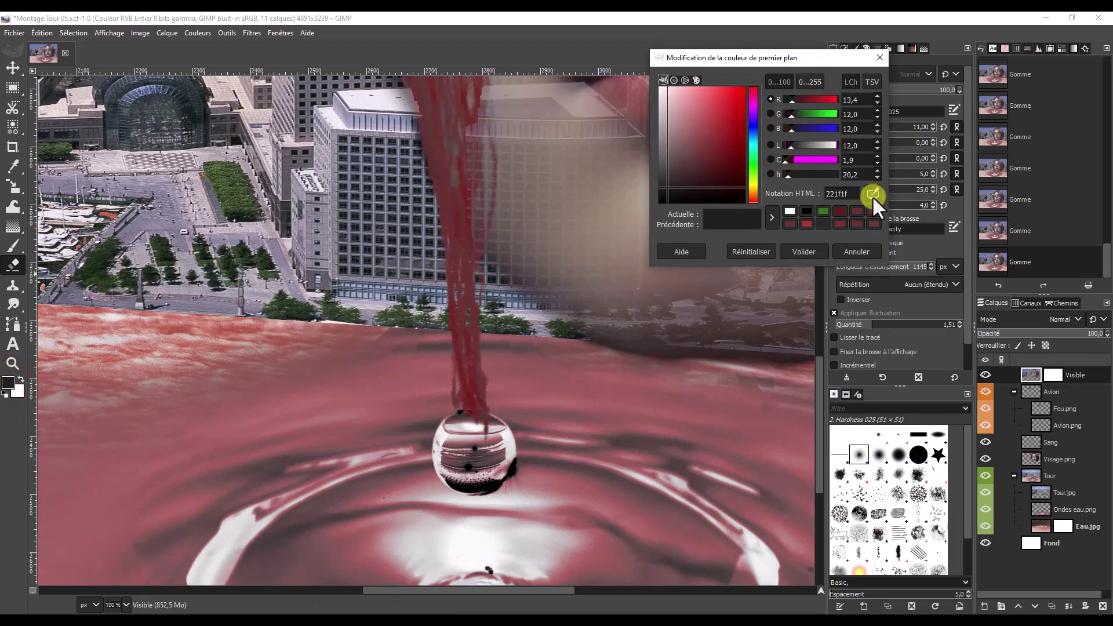
pyautogui.click(481, 394)
pyautogui.click(809, 252)
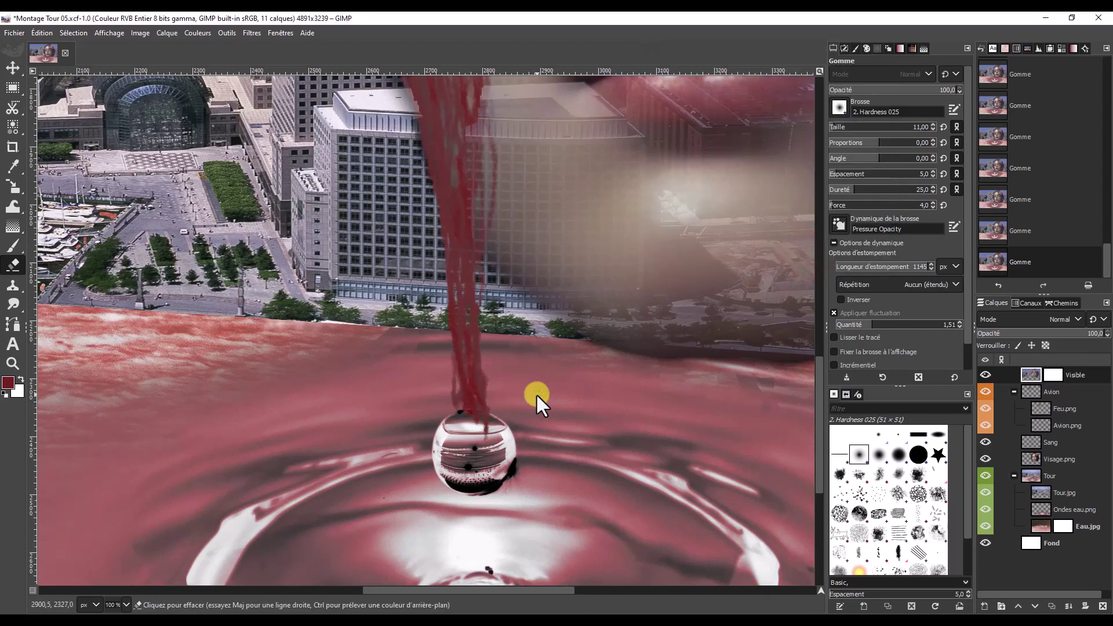
pyautogui.click(1041, 509)
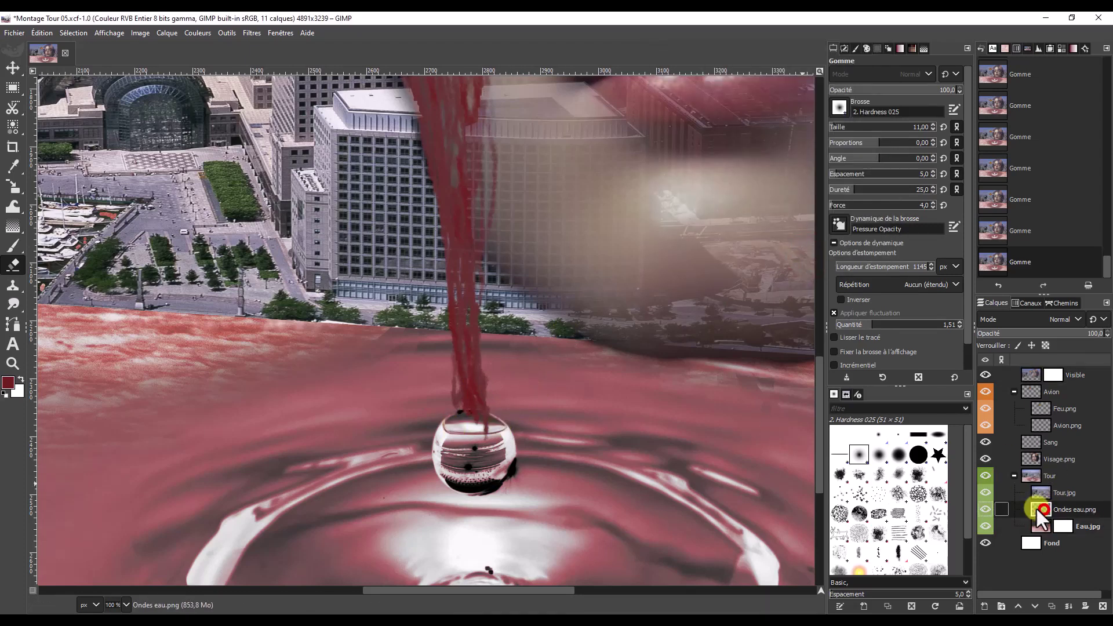
# Step: Raise eraser force to 12 and erase along the water drop's top edge
pyautogui.click(444, 436)
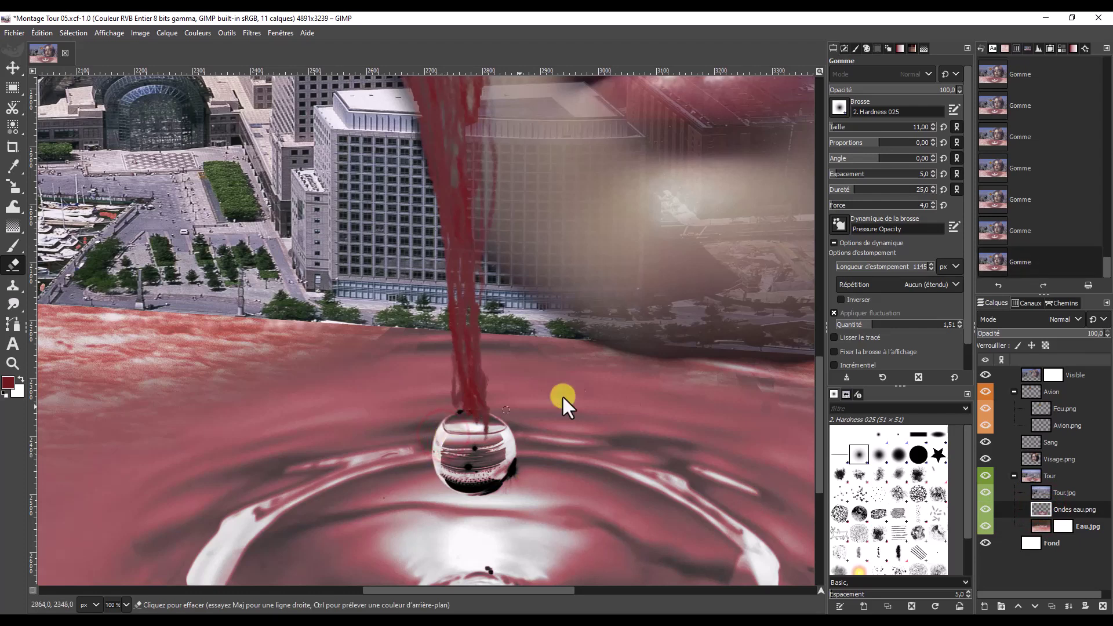
pyautogui.click(839, 200)
pyautogui.click(442, 434)
pyautogui.click(440, 464)
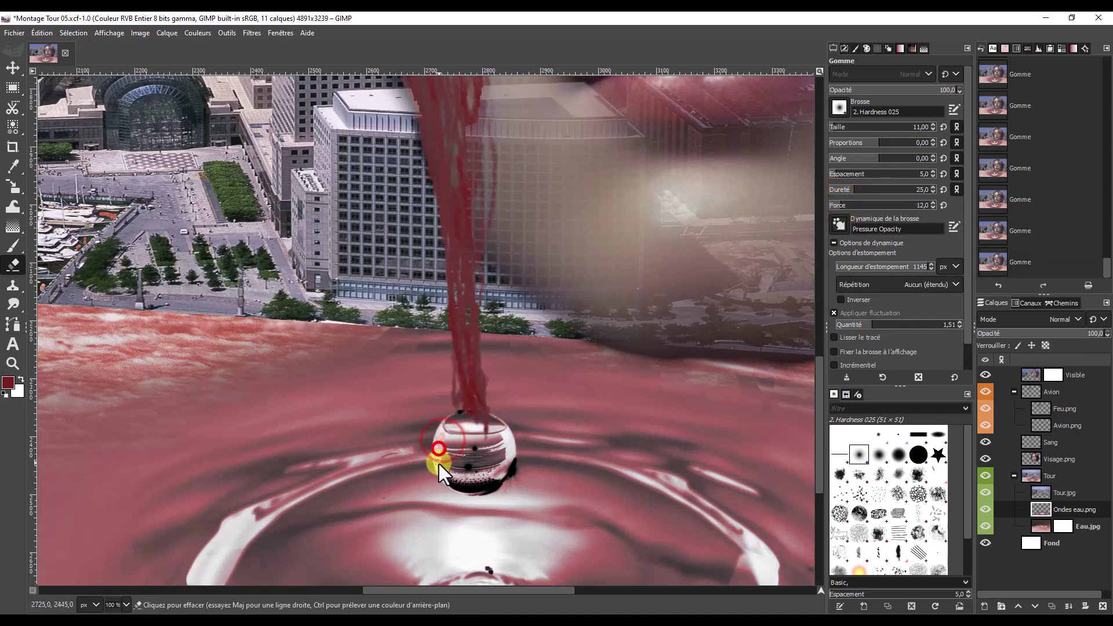
pyautogui.click(452, 431)
pyautogui.click(489, 431)
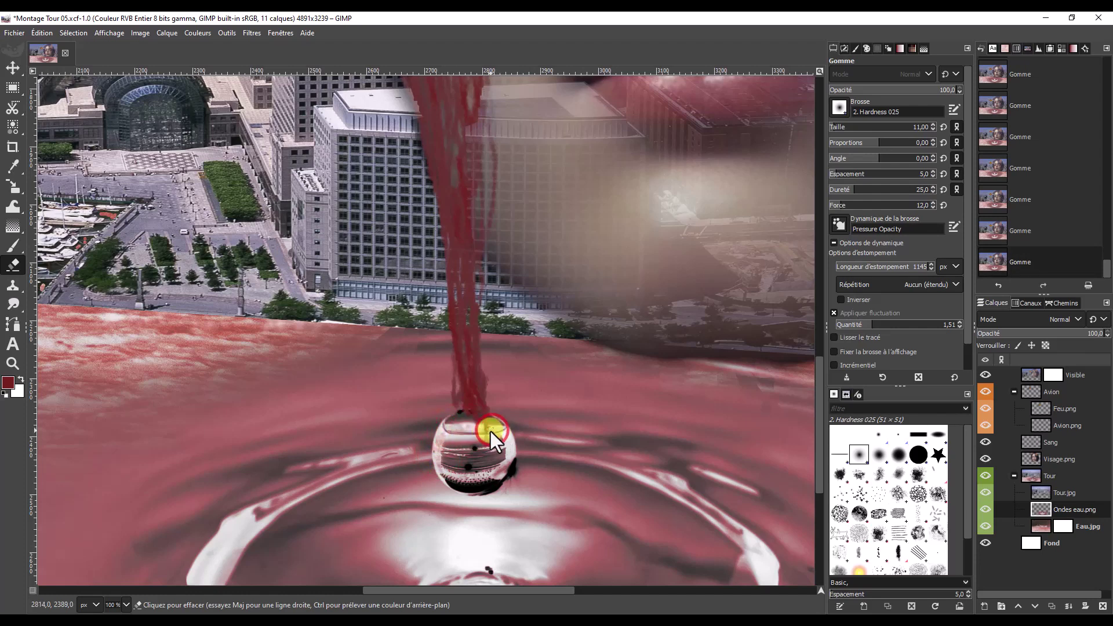
# Step: Raise force to 28, erase the drop's top and edges, undoing one stroke
pyautogui.click(856, 200)
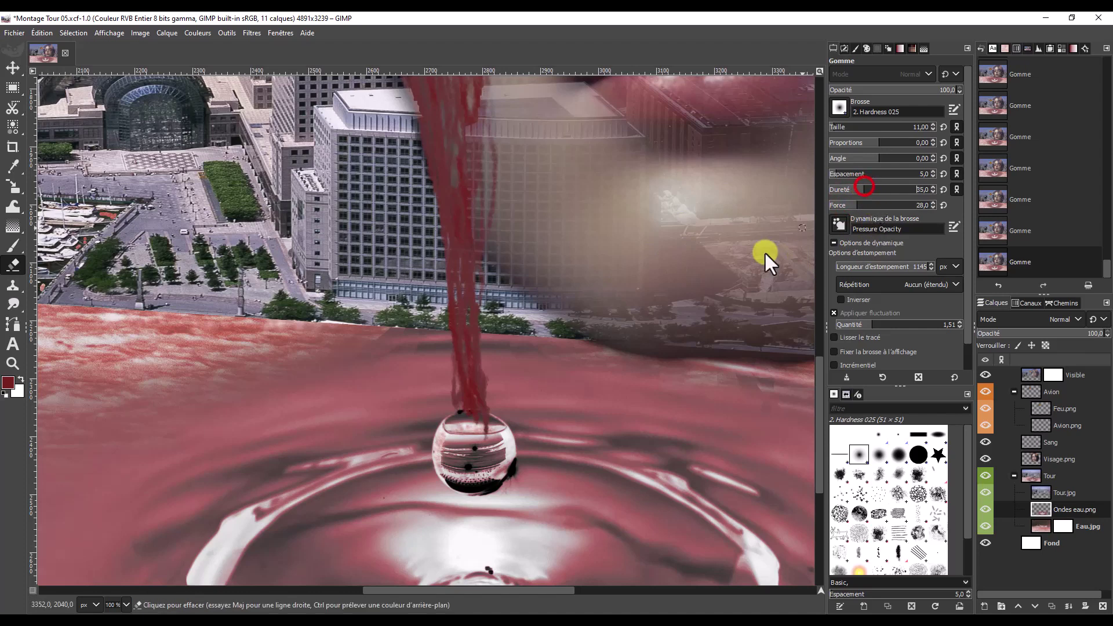
pyautogui.moveTo(484, 429)
pyautogui.mouseDown()
pyautogui.moveTo(500, 431)
pyautogui.moveTo(489, 428)
pyautogui.mouseUp()
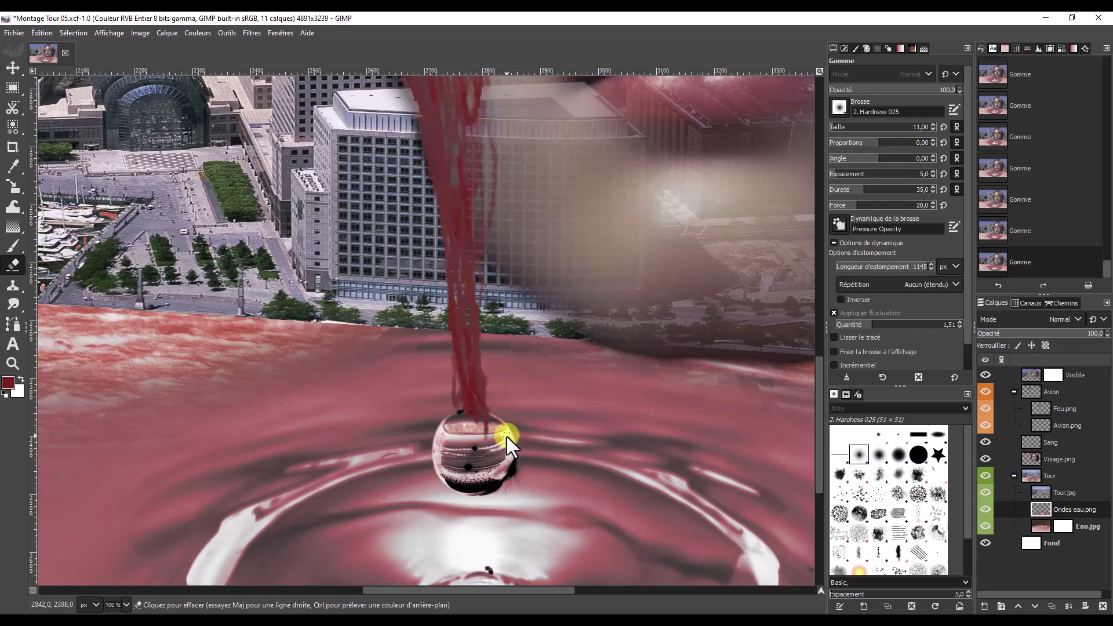
pyautogui.moveTo(512, 447); pyautogui.dragTo(506, 435)
pyautogui.hotkey('ctrl', 'z')
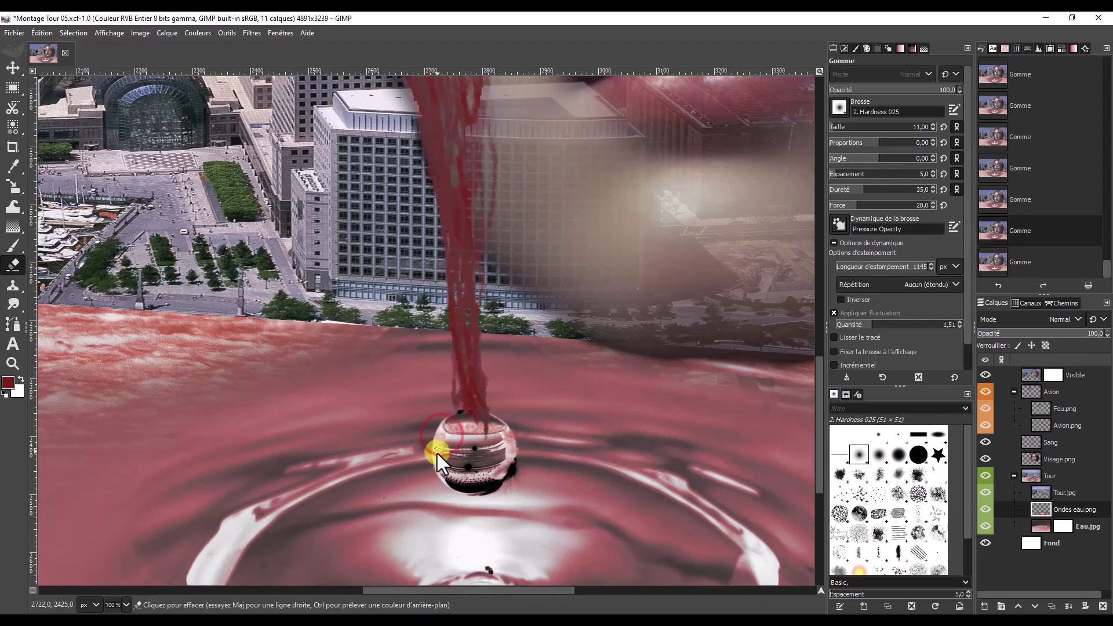
pyautogui.moveTo(437, 452); pyautogui.dragTo(463, 447)
pyautogui.keyDown('ctrl'); pyautogui.scroll(2, 465, 443); pyautogui.keyUp('ctrl')
pyautogui.keyDown('ctrl'); pyautogui.scroll(-6, 466, 444); pyautogui.keyUp('ctrl')
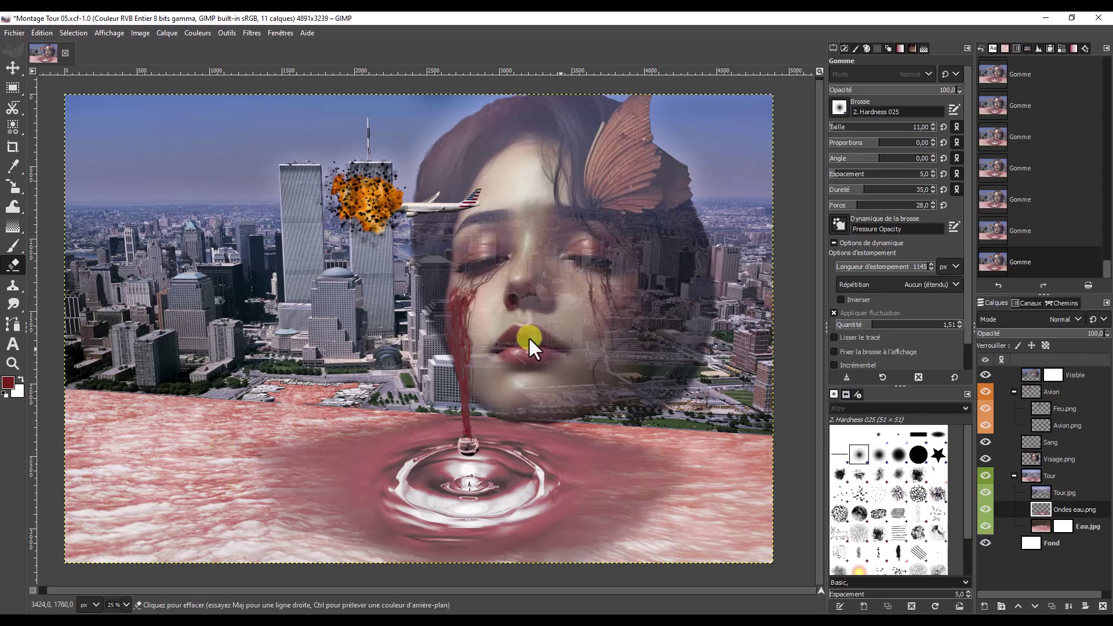
# Step: Create a De réglage layer in Fusionner mode filled with dark reddish grey 453939
pyautogui.click(166, 30)
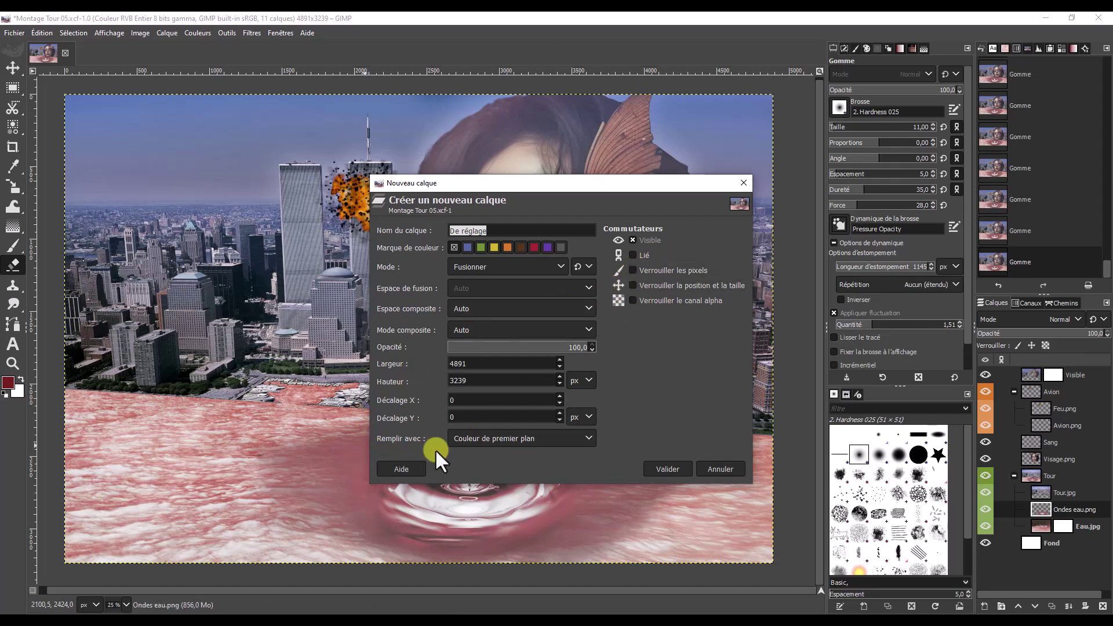
pyautogui.click(8, 384)
pyautogui.click(534, 248)
pyautogui.moveTo(664, 177); pyautogui.dragTo(670, 173)
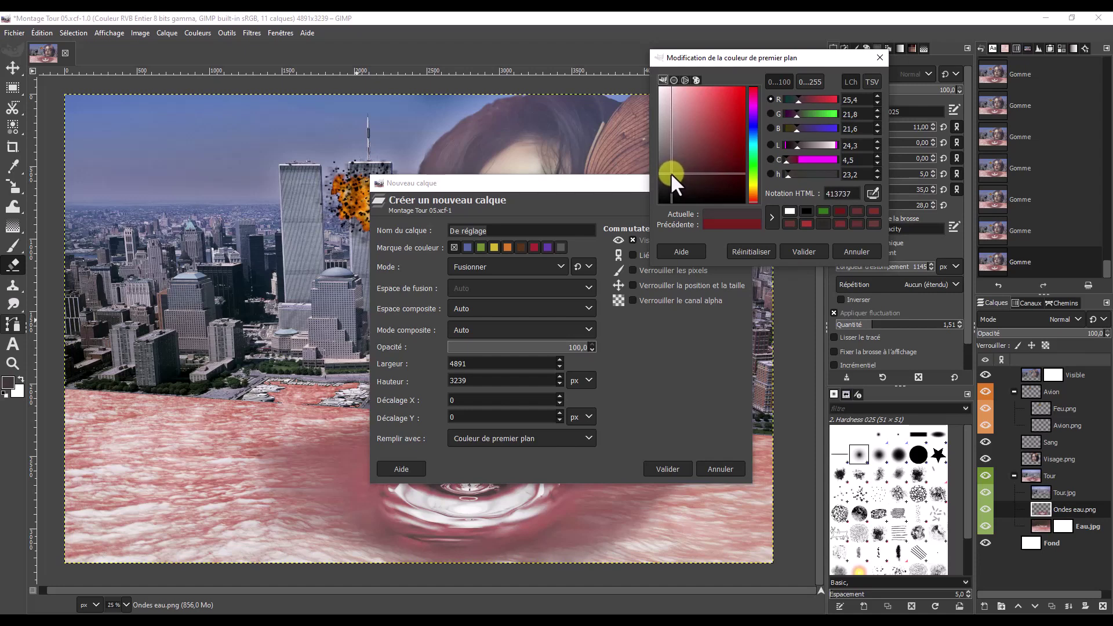
pyautogui.moveTo(670, 173); pyautogui.dragTo(673, 172)
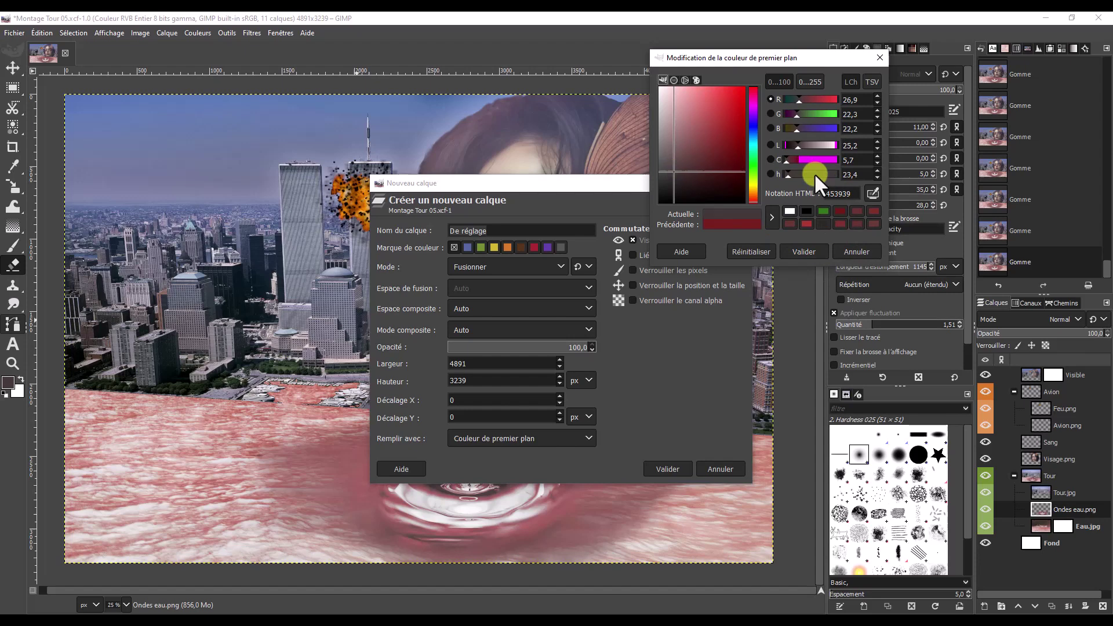
pyautogui.click(805, 251)
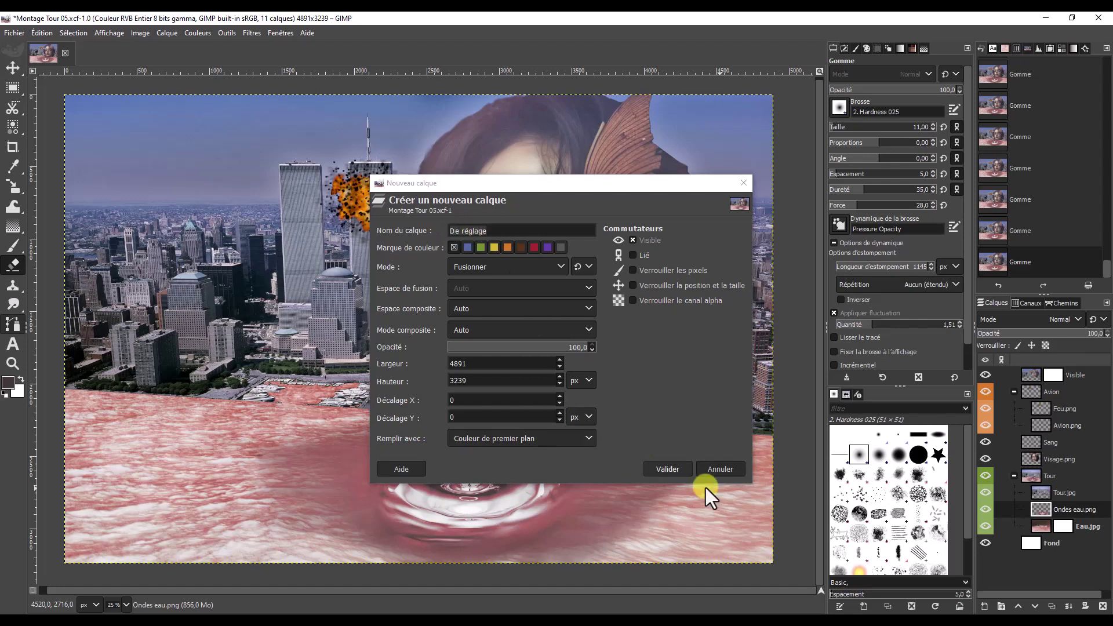
pyautogui.click(668, 468)
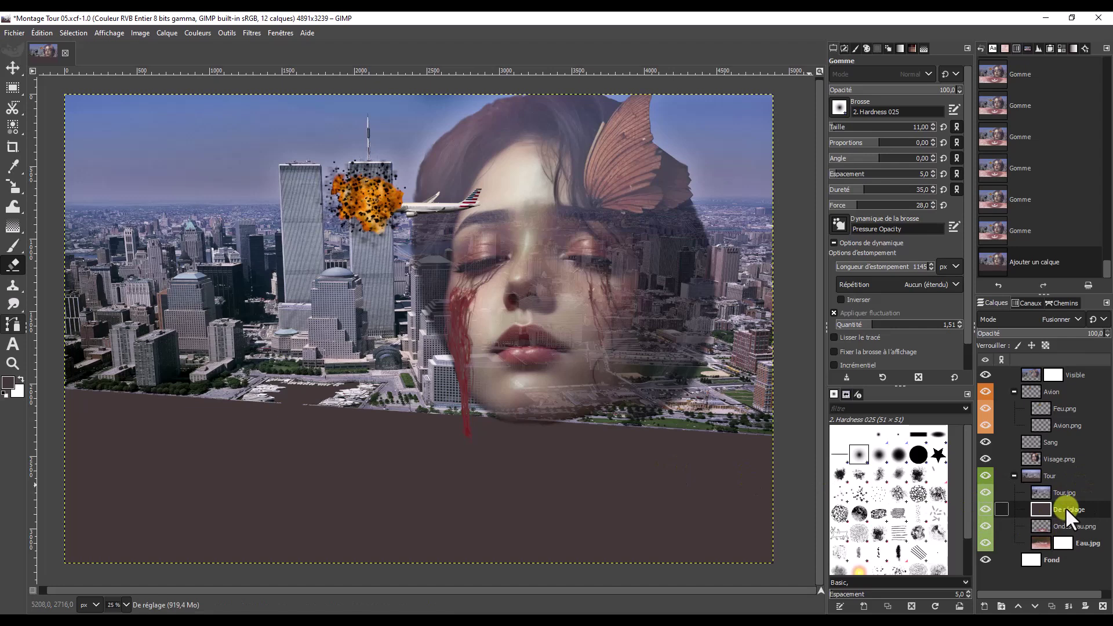
# Step: Move De réglage to the top, test its opacity near 59,5, then delete it
pyautogui.moveTo(1063, 508); pyautogui.dragTo(1077, 417)
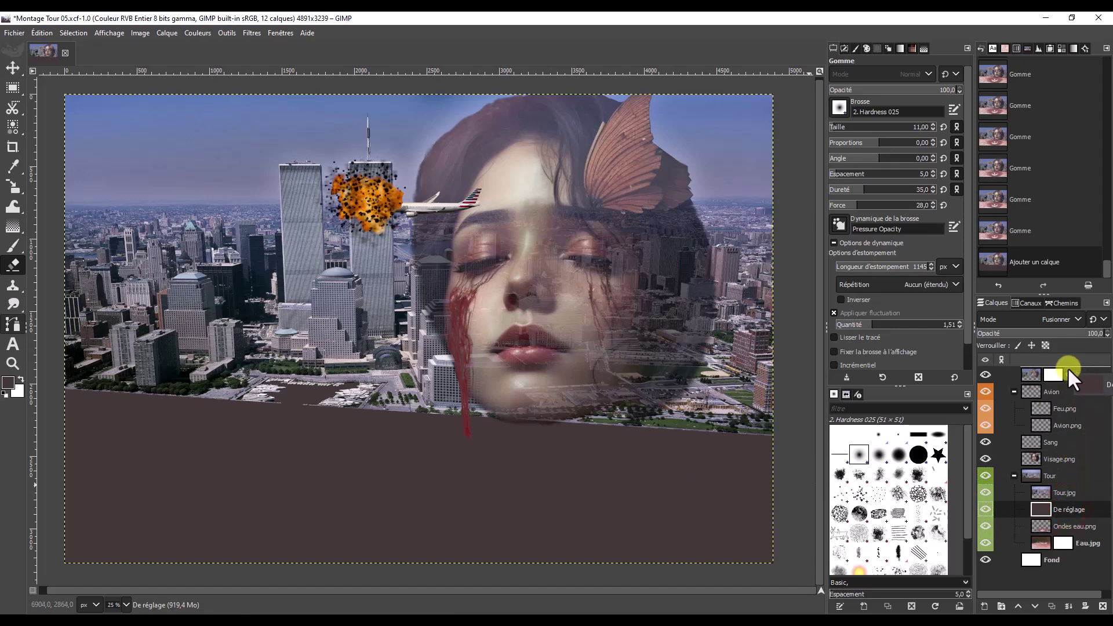
pyautogui.moveTo(1068, 368); pyautogui.dragTo(1068, 367)
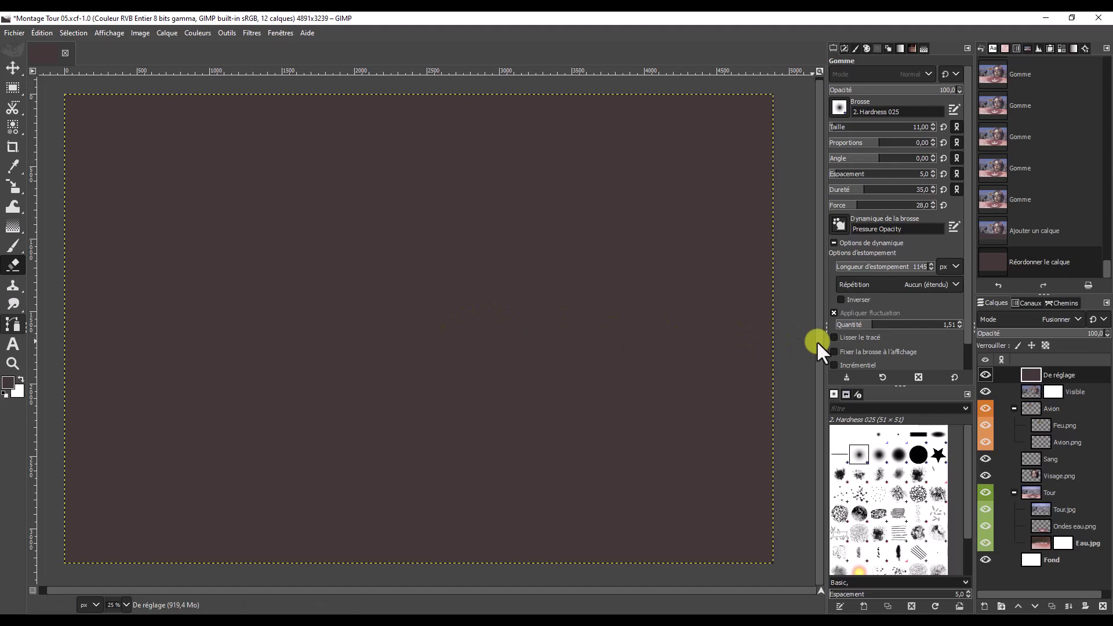
pyautogui.moveTo(1073, 328); pyautogui.dragTo(1070, 328)
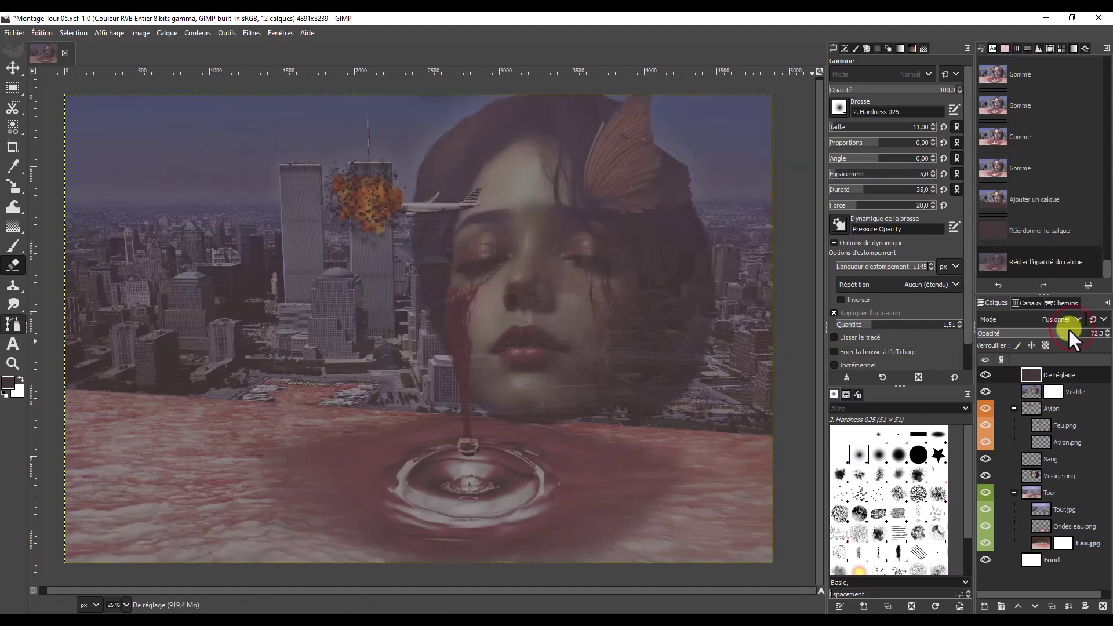
pyautogui.click(1044, 332)
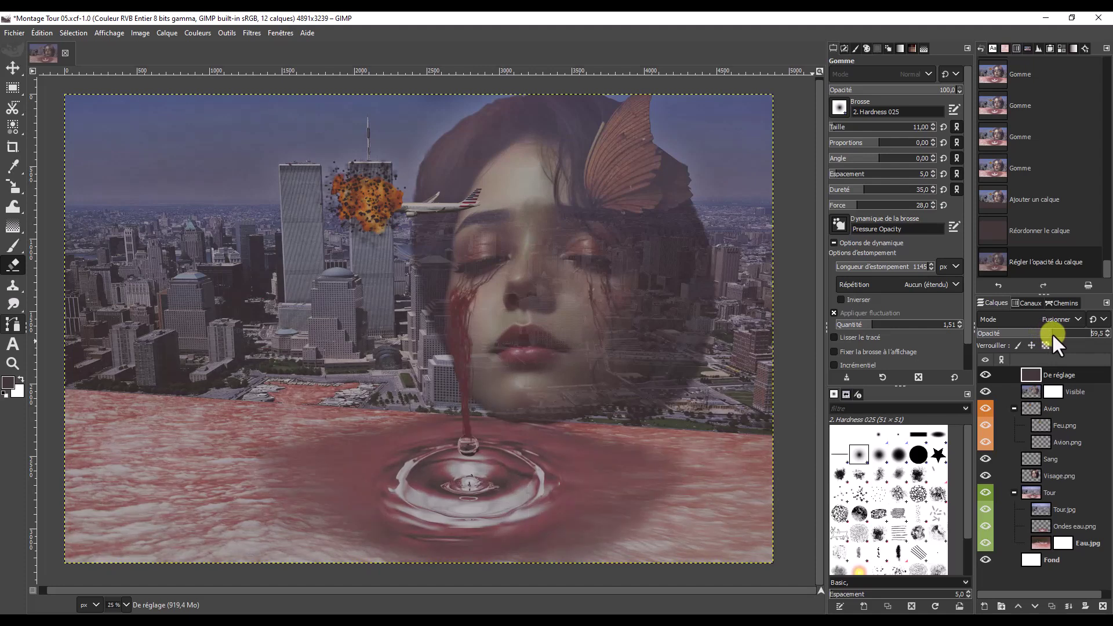
pyautogui.click(1086, 373)
pyautogui.click(1102, 606)
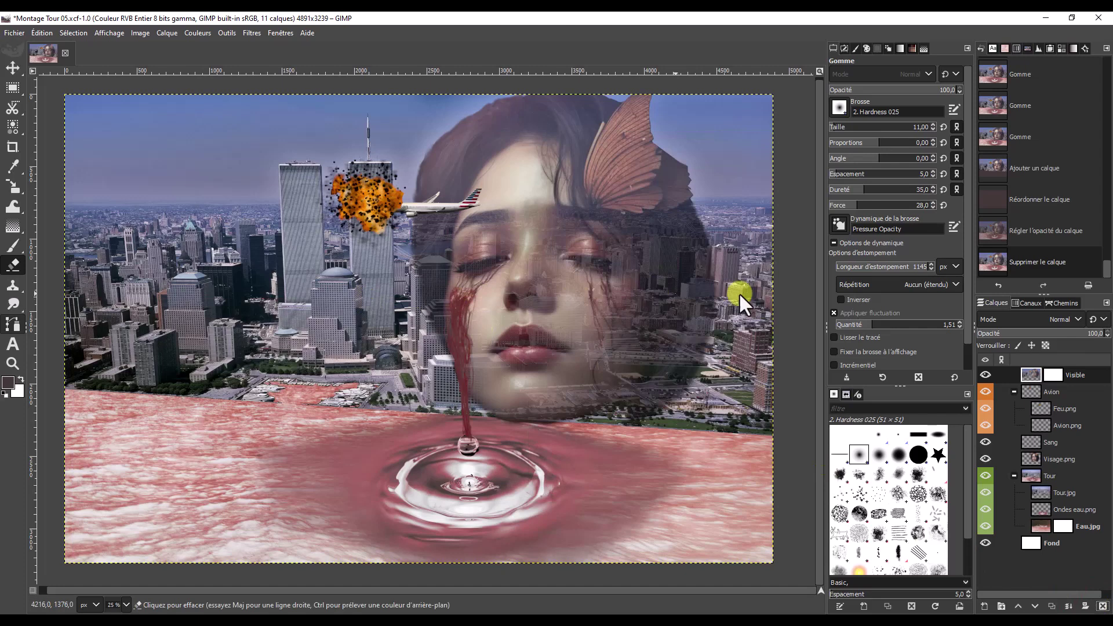
# Step: Create a new De réglage layer filled with near-black 2f2c2b via Calque > Nouveau calque
pyautogui.click(166, 33)
pyautogui.click(182, 51)
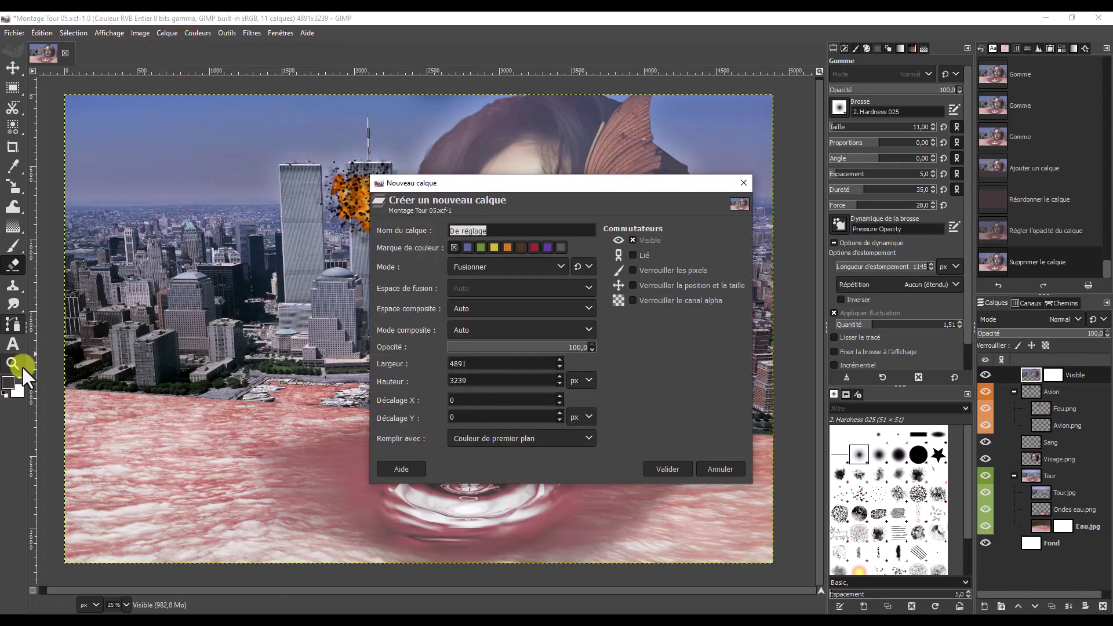
pyautogui.click(8, 382)
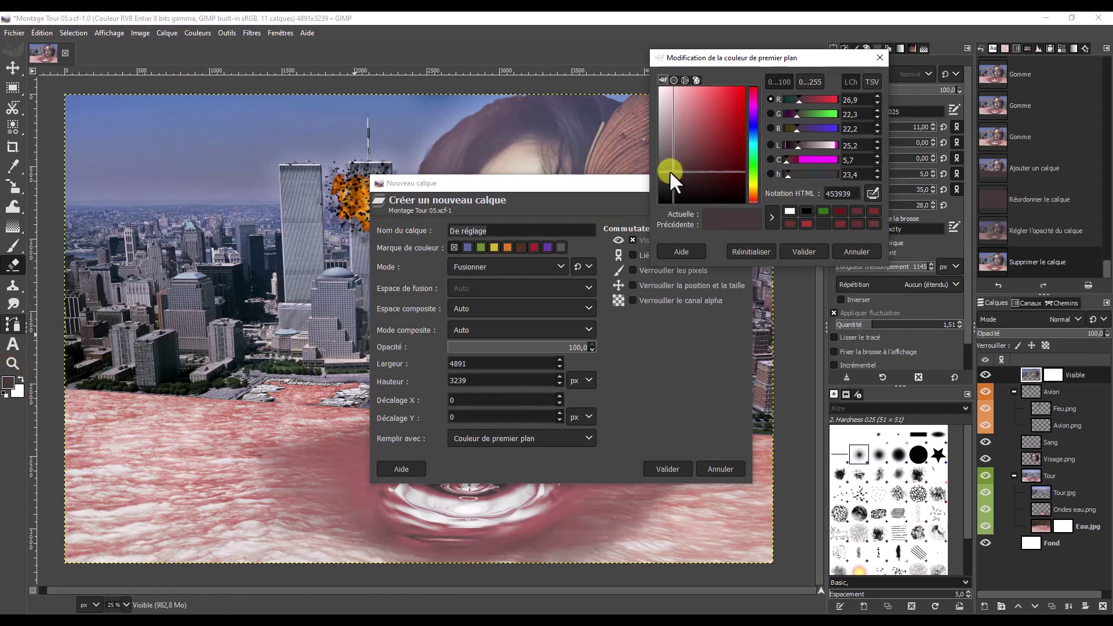
pyautogui.moveTo(671, 169); pyautogui.dragTo(666, 182)
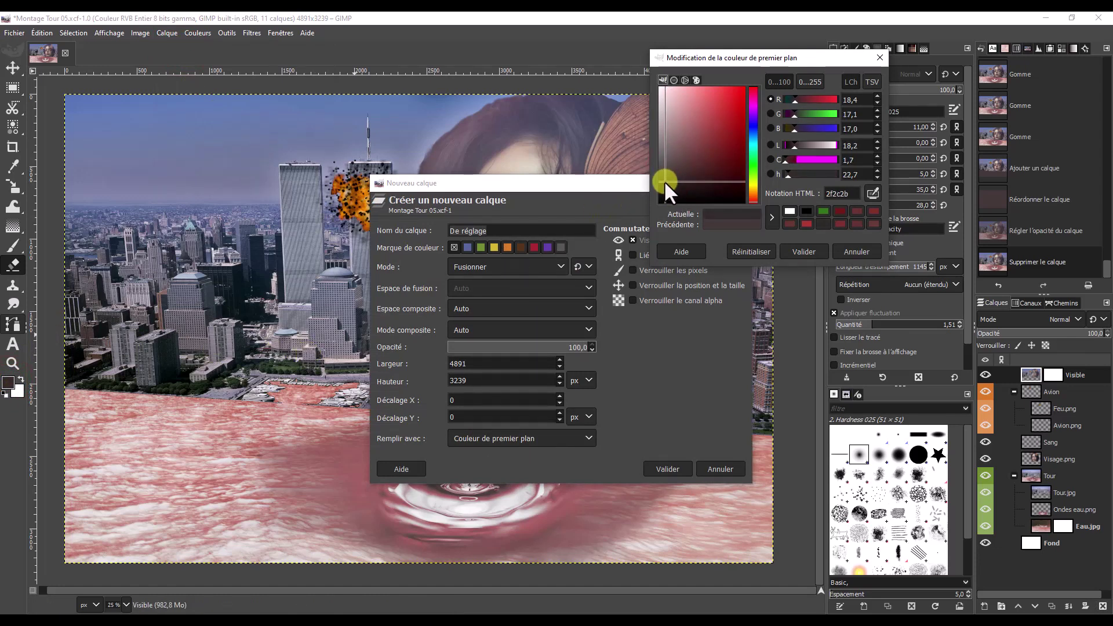
pyautogui.click(806, 251)
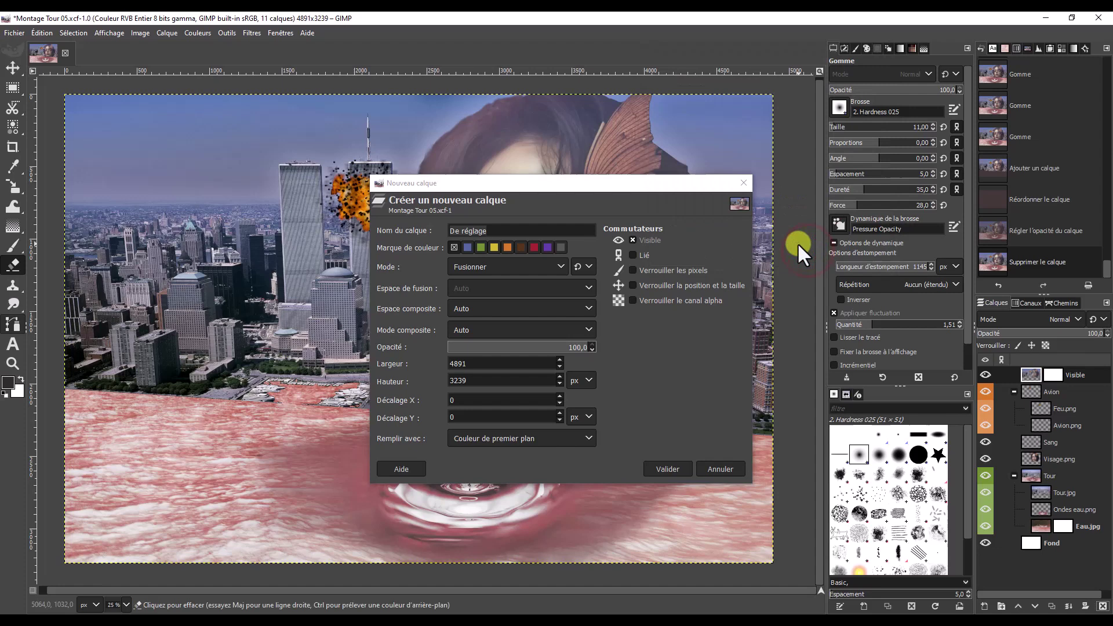
pyautogui.click(678, 473)
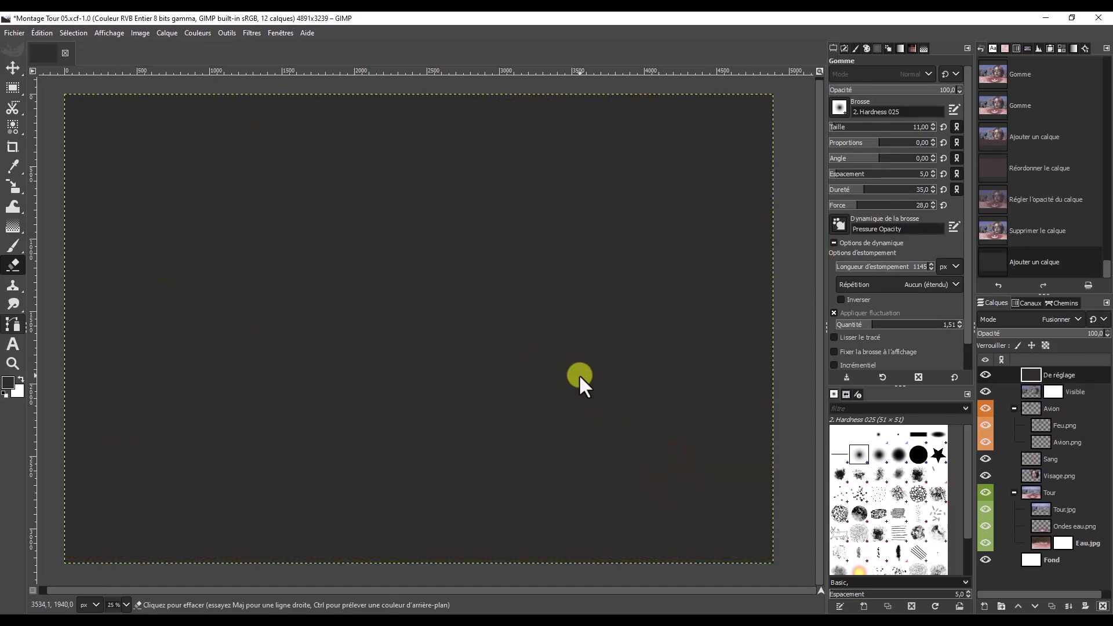
# Step: Lower the De réglage layer's opacity to 62,7
pyautogui.click(1086, 329)
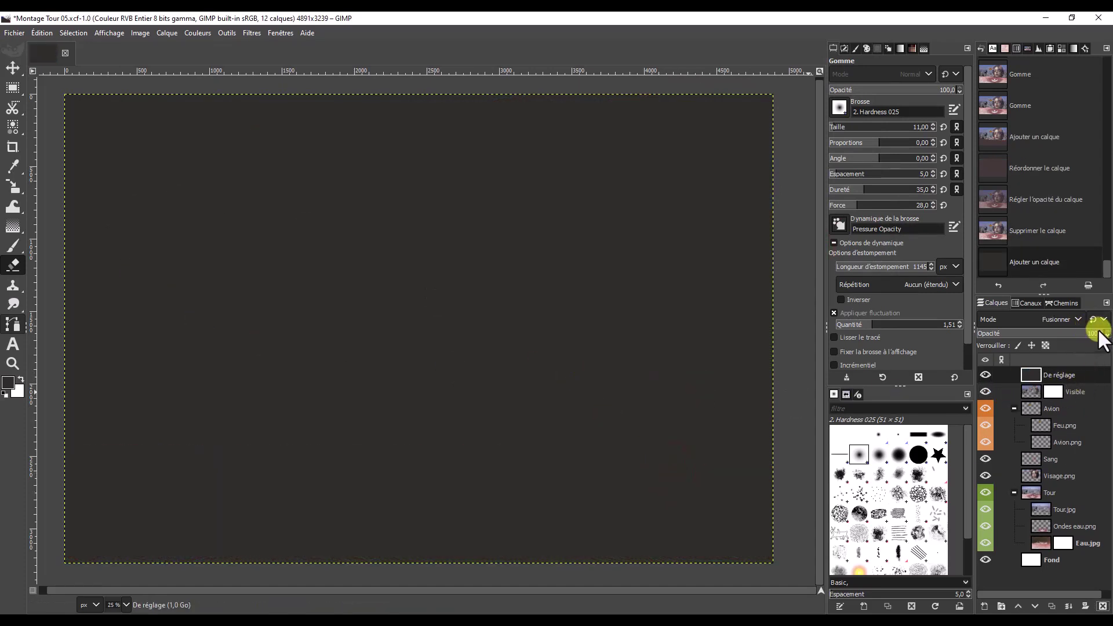
pyautogui.click(1066, 332)
pyautogui.moveTo(1066, 331); pyautogui.dragTo(1065, 331)
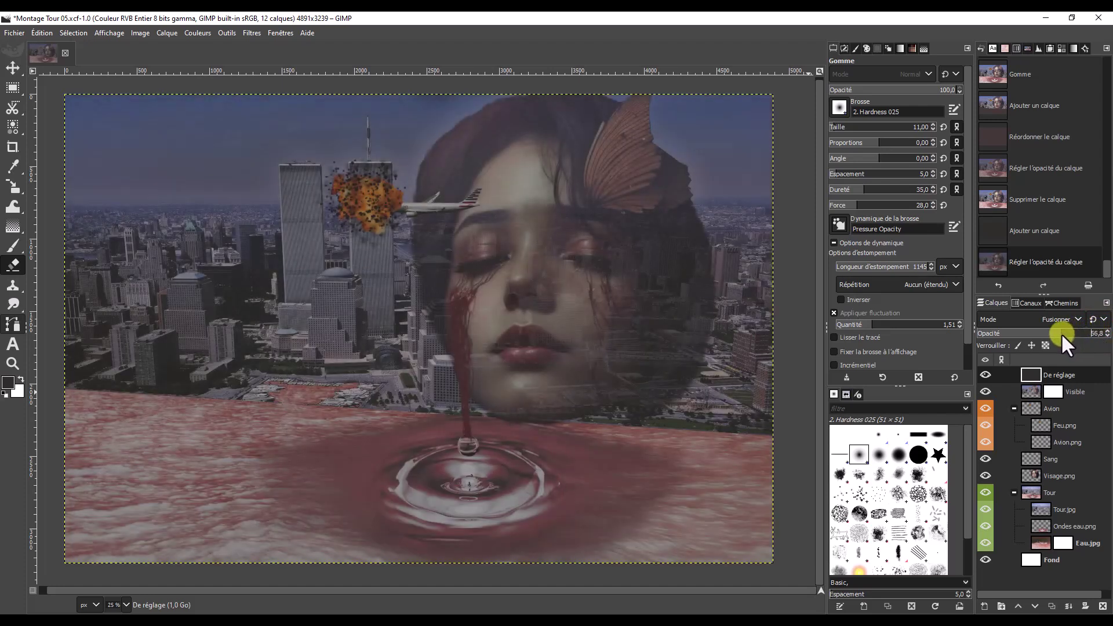
pyautogui.moveTo(1061, 332); pyautogui.dragTo(1056, 336)
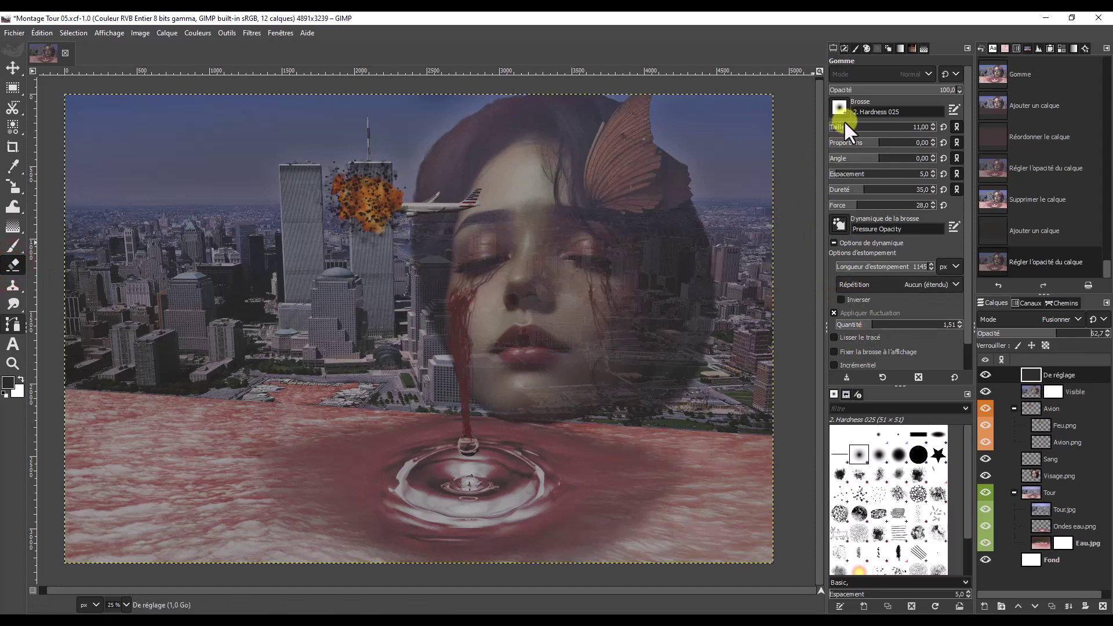
# Step: With a size 222 eraser, remove the overlay from forehead, cheeks and explosion
pyautogui.moveTo(845, 121); pyautogui.dragTo(851, 122)
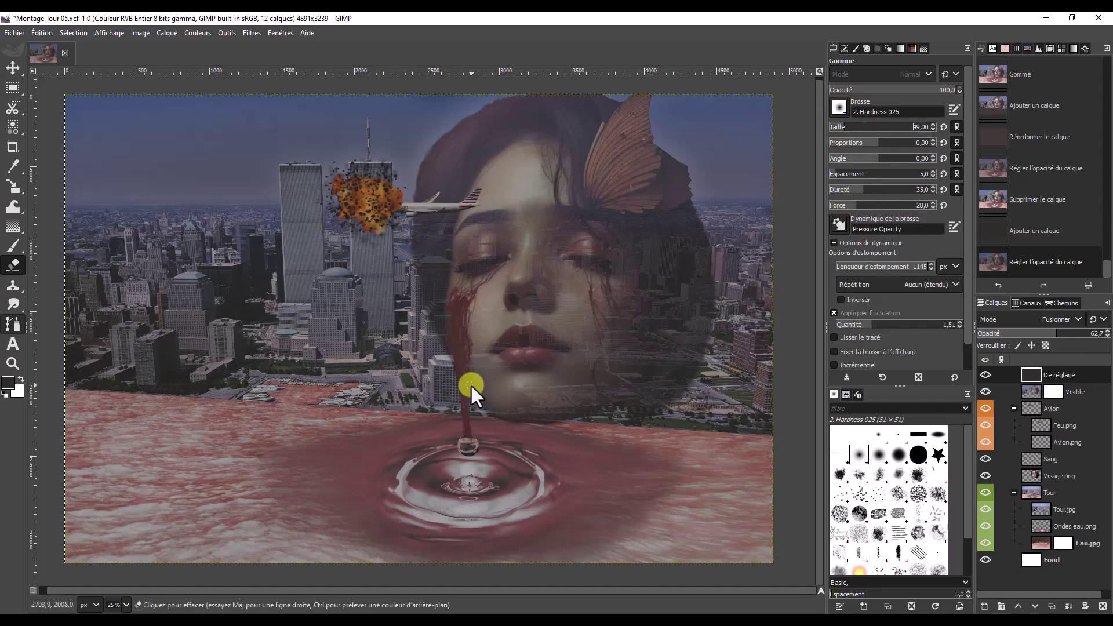
pyautogui.click(868, 123)
pyautogui.moveTo(492, 190); pyautogui.dragTo(561, 184)
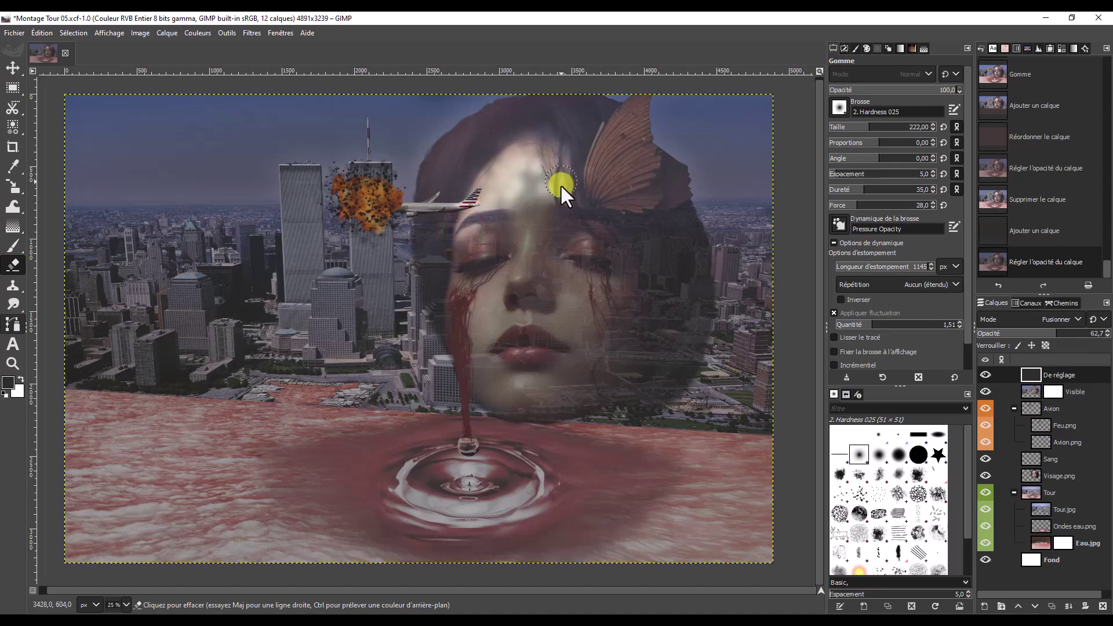
pyautogui.moveTo(589, 377)
pyautogui.mouseDown()
pyautogui.moveTo(464, 310)
pyautogui.moveTo(526, 211)
pyautogui.moveTo(492, 201)
pyautogui.moveTo(625, 298)
pyautogui.moveTo(544, 405)
pyautogui.mouseUp()
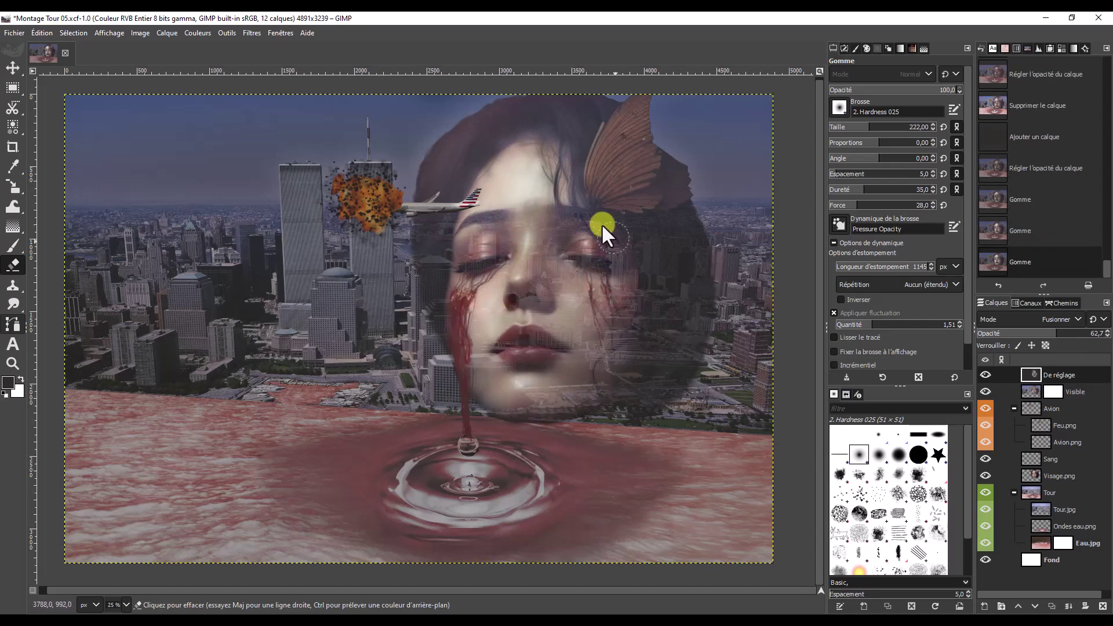
pyautogui.click(369, 199)
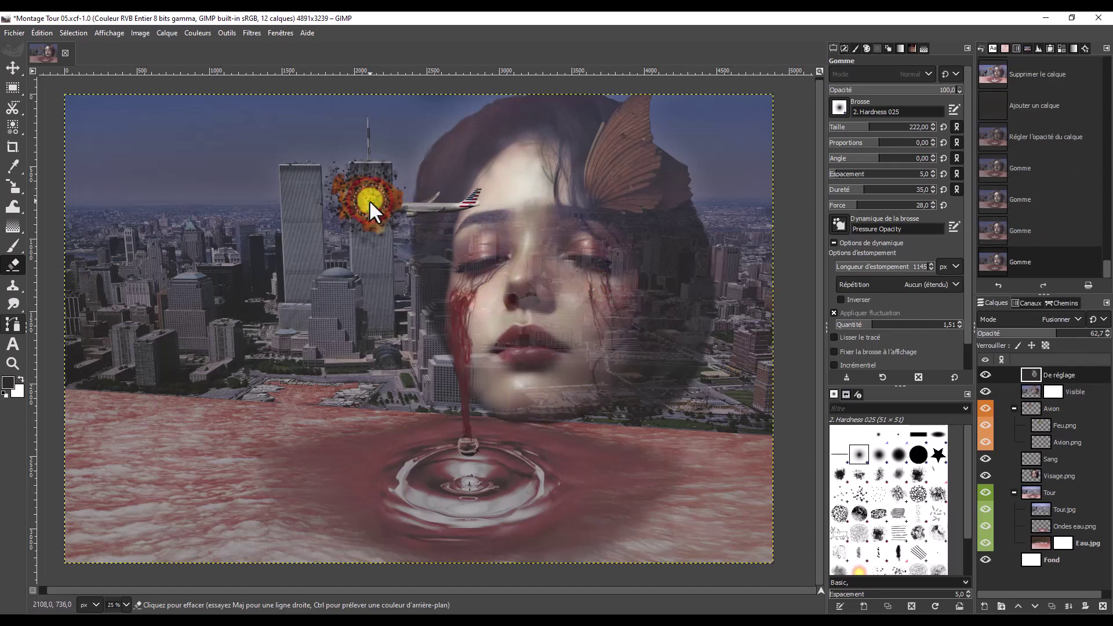
pyautogui.scroll(6, 367, 200)
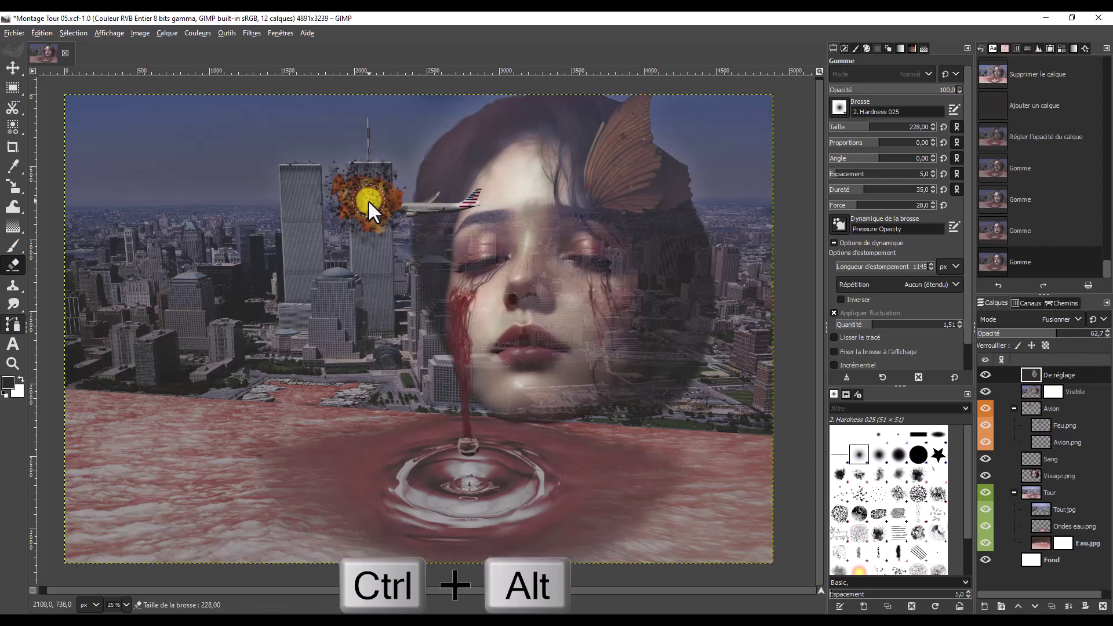
pyautogui.scroll(5, 367, 201)
pyautogui.scroll(2, 367, 200)
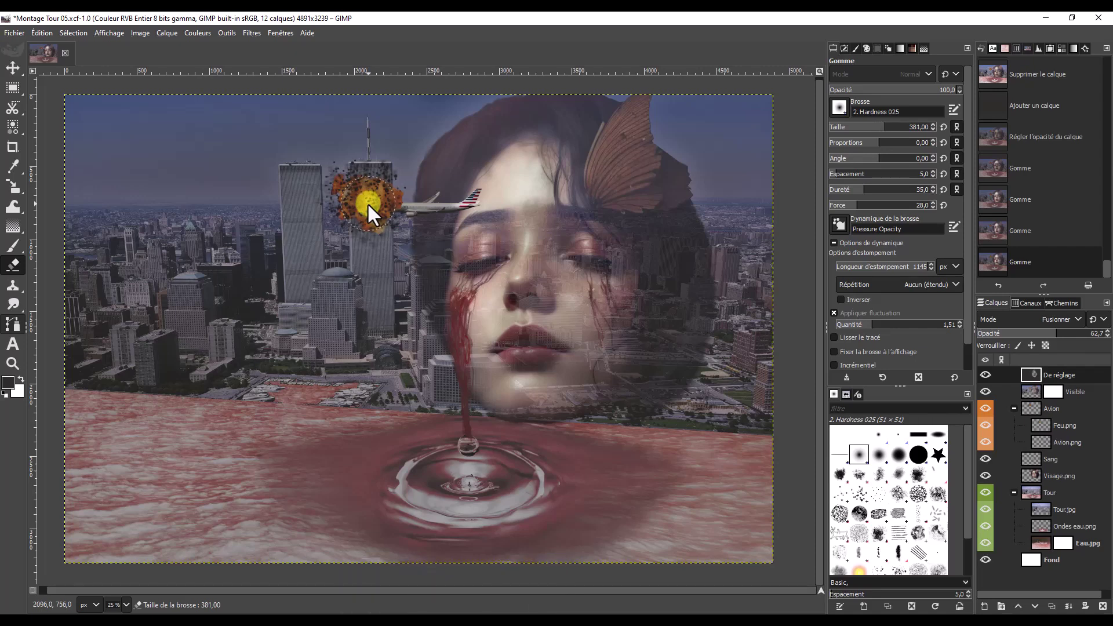
pyautogui.click(370, 204)
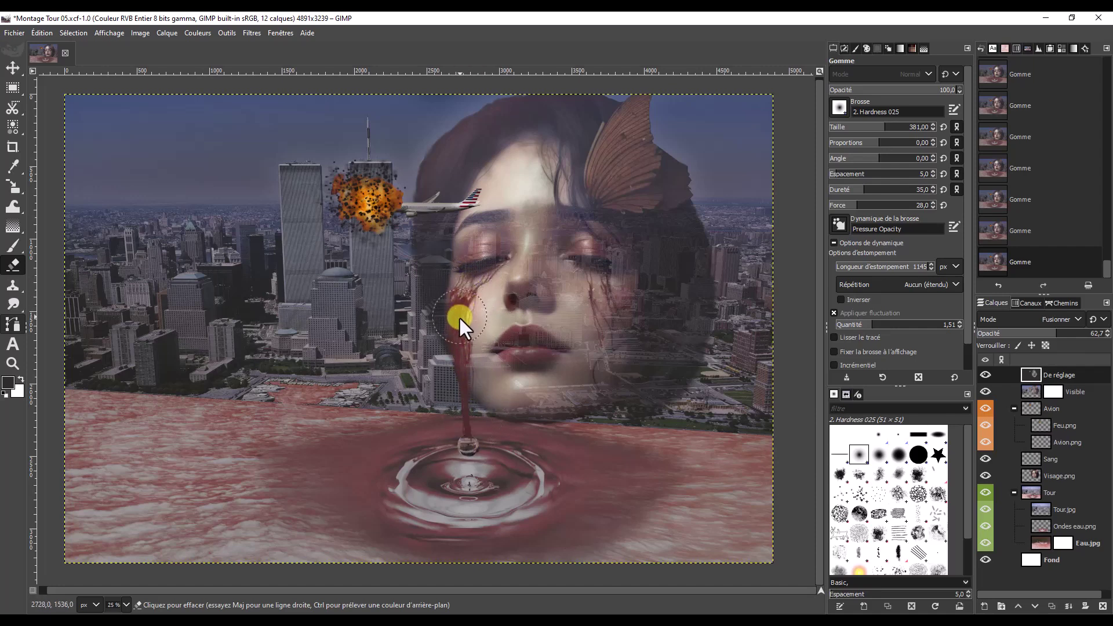
# Step: Set the eraser to size 69 and erase the overlay along the blood stream
pyautogui.moveTo(468, 426); pyautogui.dragTo(468, 426)
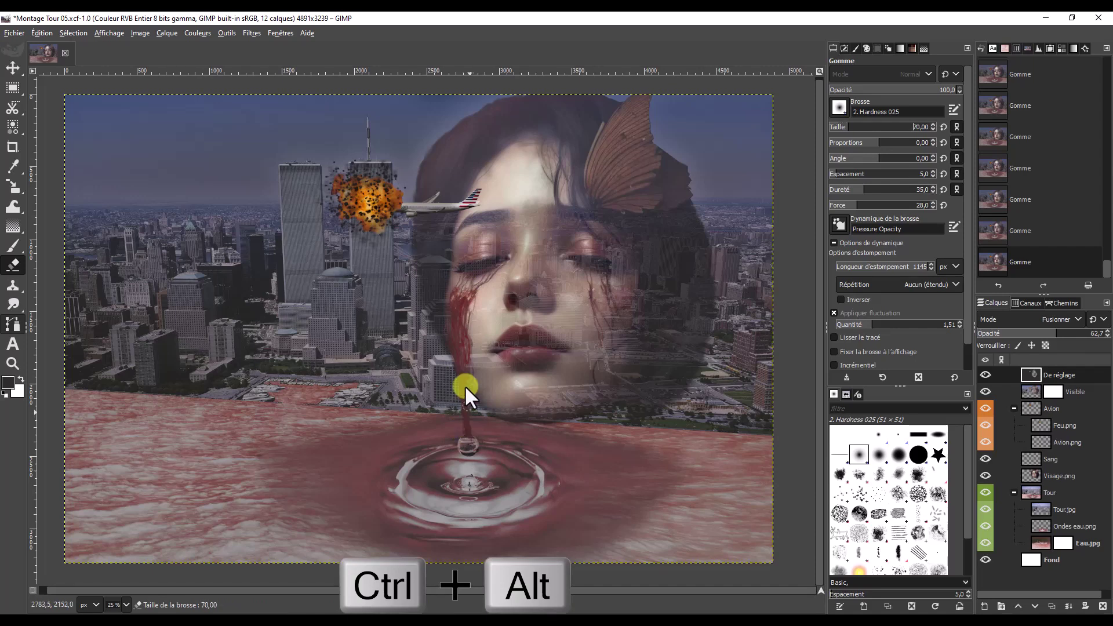
pyautogui.moveTo(468, 399); pyautogui.dragTo(464, 395)
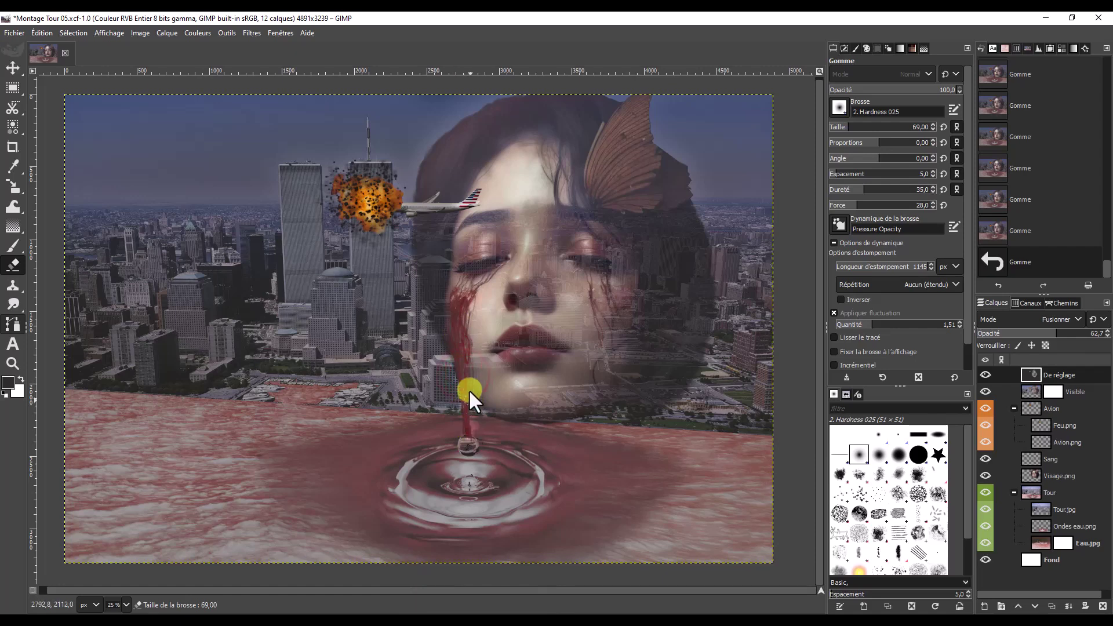
pyautogui.moveTo(464, 390); pyautogui.dragTo(469, 443)
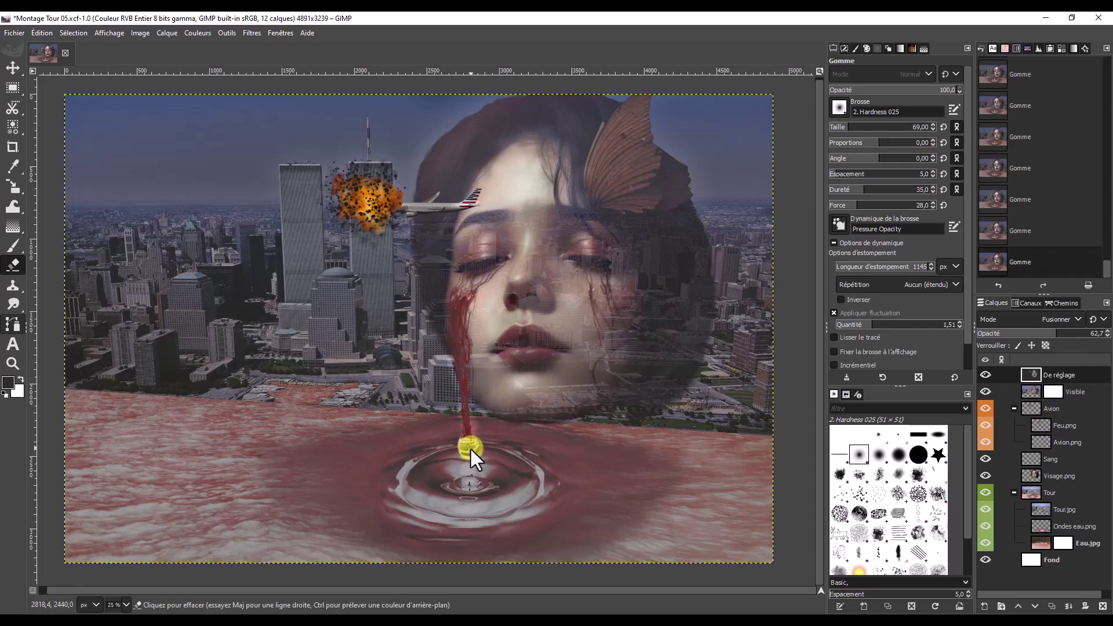
pyautogui.press('alt')
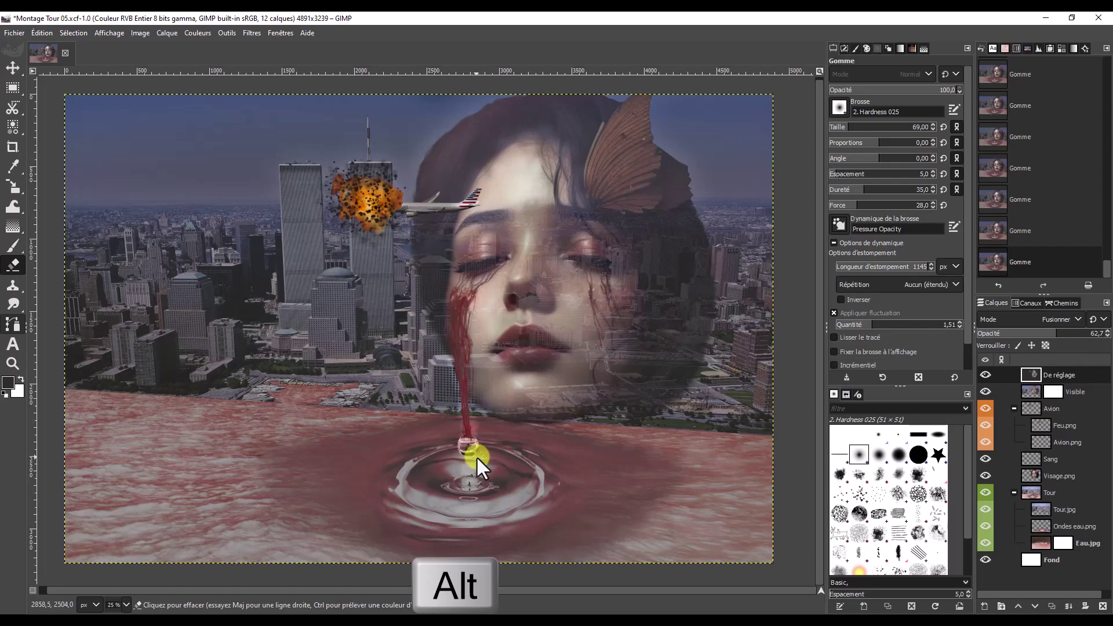
# Step: Enlarge the eraser to 317, soften it, and lighten the water around the ripple
pyautogui.click(879, 123)
pyautogui.click(854, 188)
pyautogui.write('12')
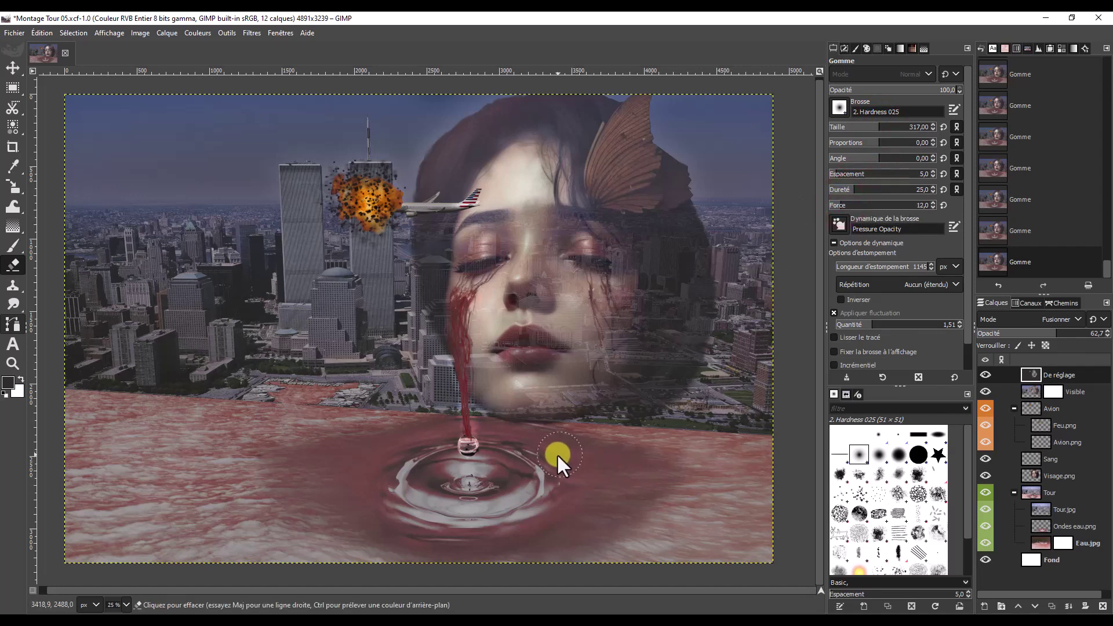
pyautogui.moveTo(558, 454); pyautogui.dragTo(620, 464)
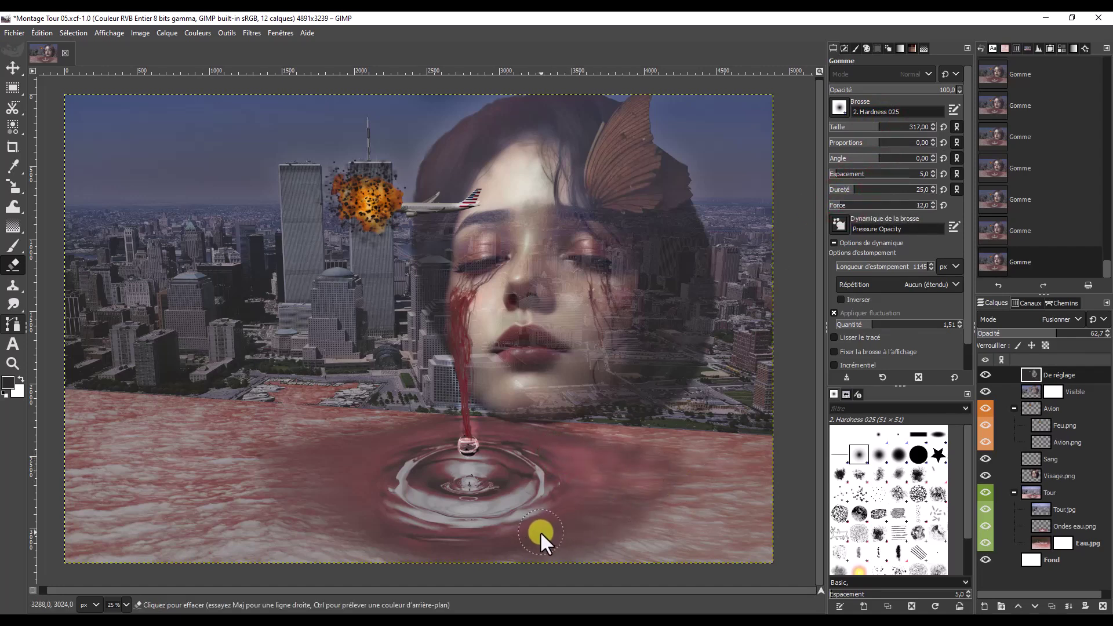
pyautogui.moveTo(583, 526); pyautogui.dragTo(640, 514)
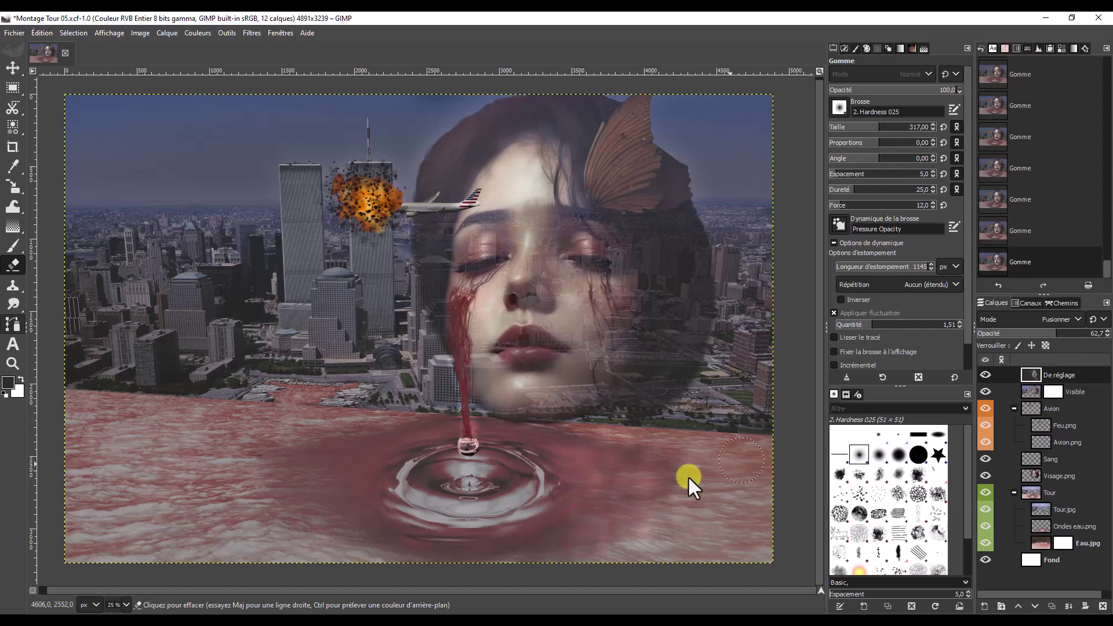
pyautogui.moveTo(364, 454)
pyautogui.mouseDown()
pyautogui.moveTo(279, 467)
pyautogui.moveTo(359, 513)
pyautogui.moveTo(305, 510)
pyautogui.moveTo(356, 473)
pyautogui.mouseUp()
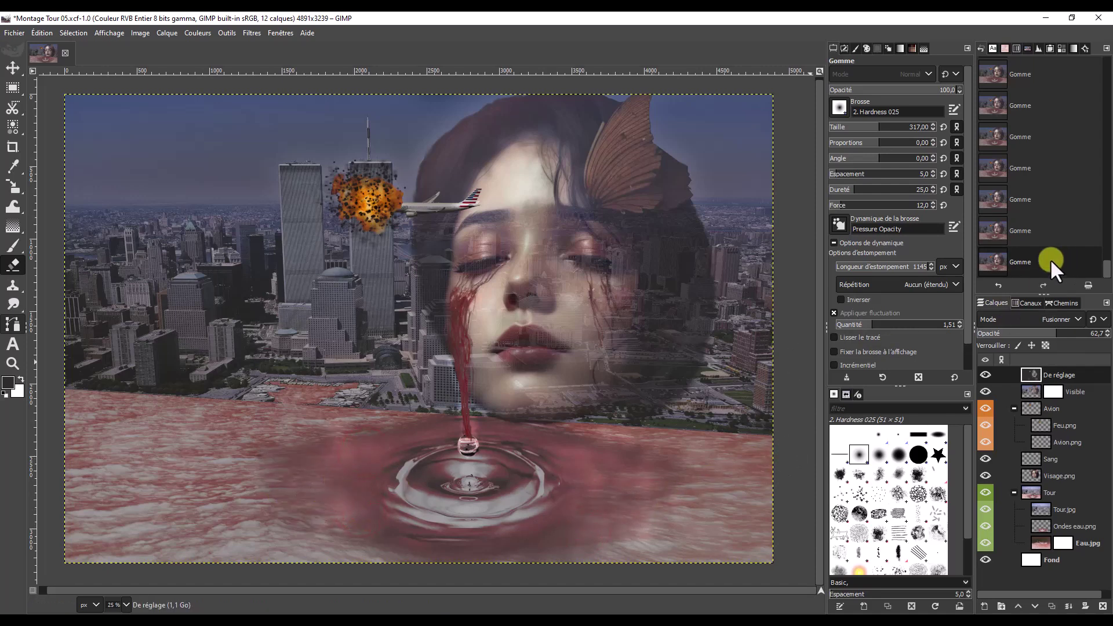
# Step: Restore the erase strokes, set spacing to 1,0, and erase the lower-right water overlay
pyautogui.click(996, 166)
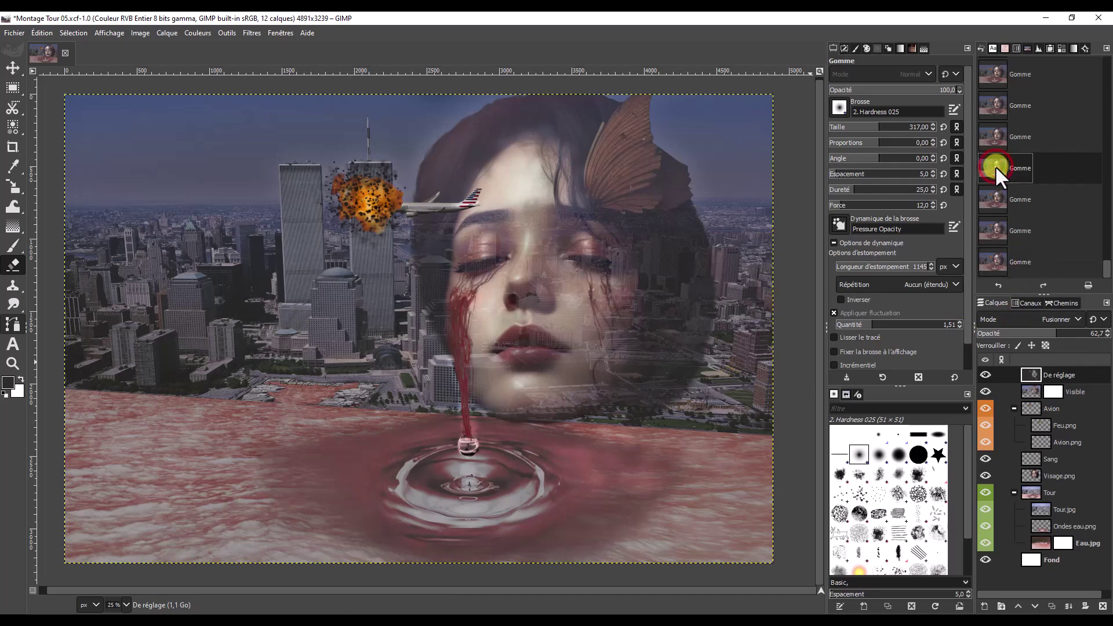
pyautogui.click(996, 106)
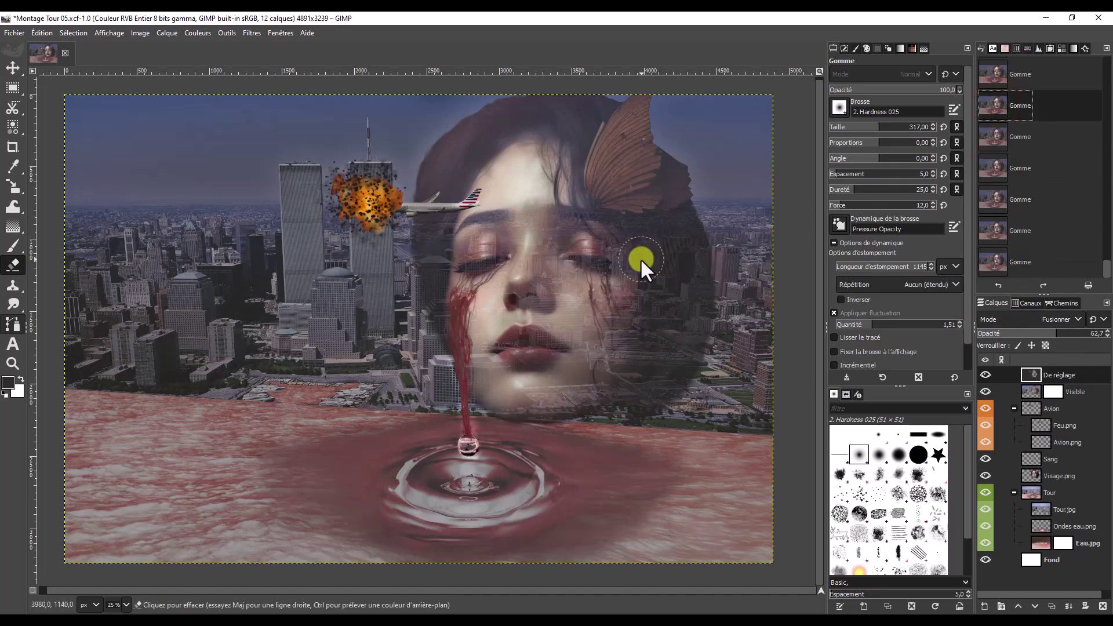
pyautogui.hotkey('ctrl', 'y')
pyautogui.hotkey('ctrl', 'y')
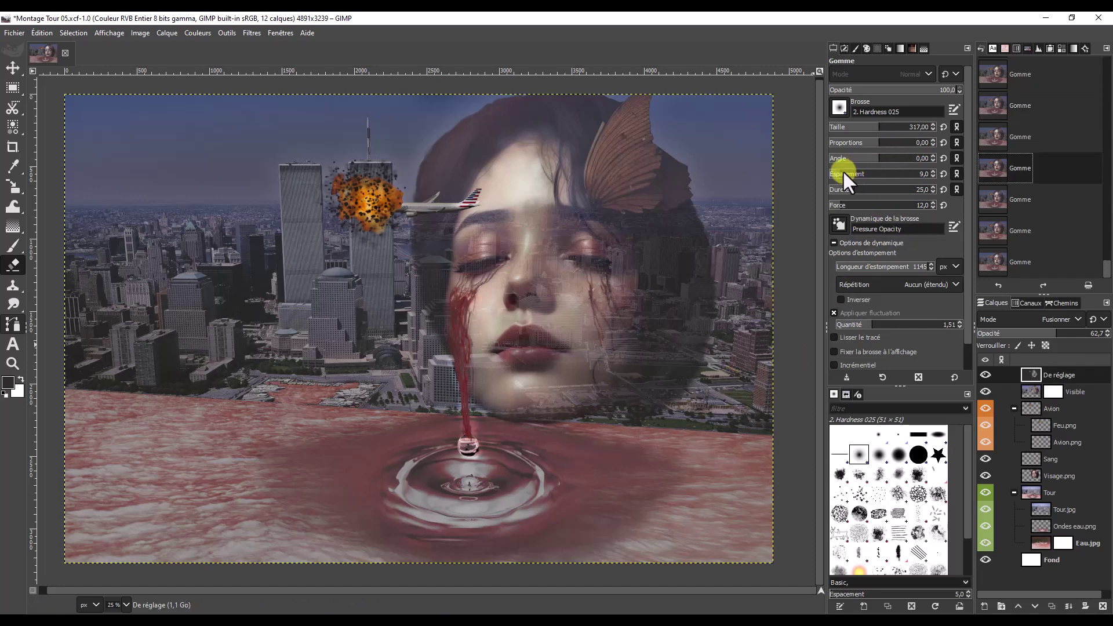
pyautogui.moveTo(842, 170); pyautogui.dragTo(826, 173)
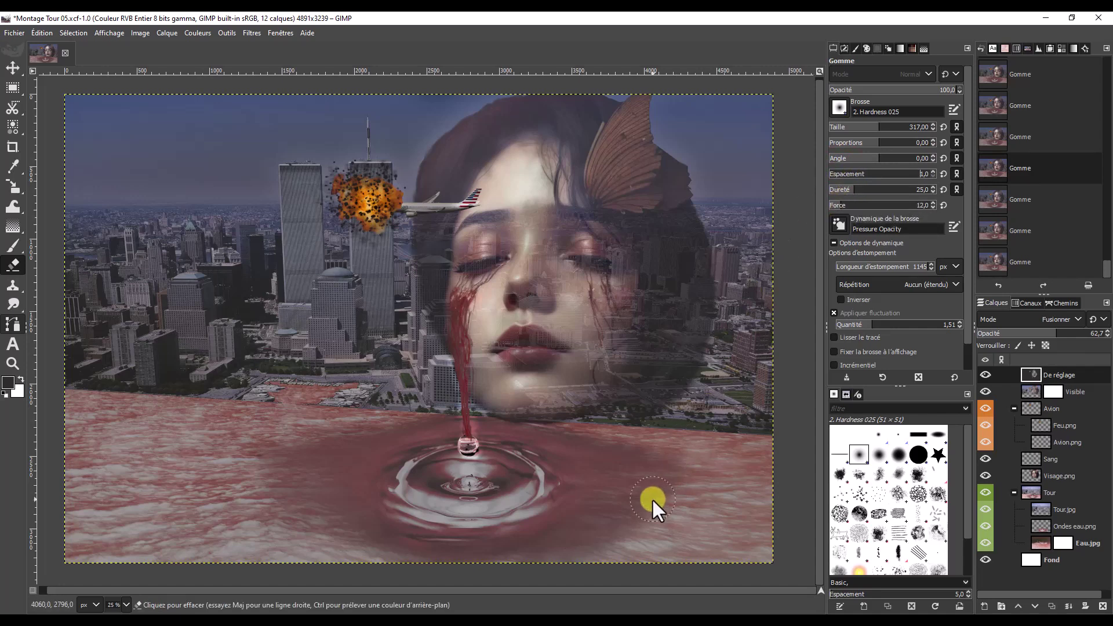
pyautogui.click(513, 444)
pyautogui.moveTo(742, 478)
pyautogui.mouseDown()
pyautogui.moveTo(558, 485)
pyautogui.moveTo(707, 505)
pyautogui.moveTo(554, 521)
pyautogui.moveTo(741, 548)
pyautogui.moveTo(84, 540)
pyautogui.moveTo(192, 541)
pyautogui.mouseUp()
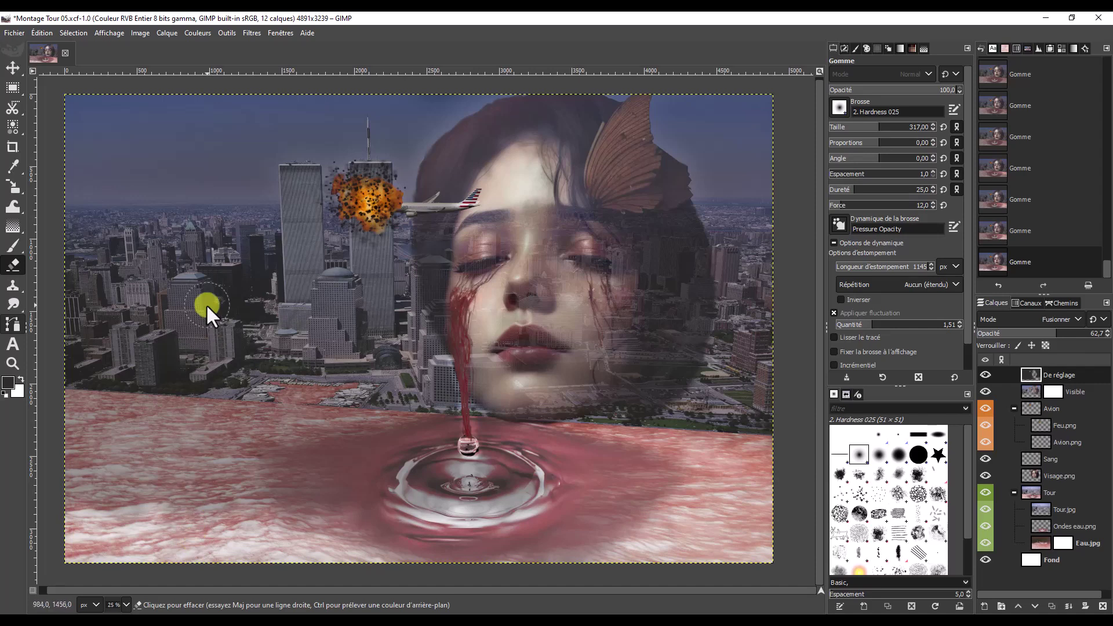
# Step: Outline the lower flood water with a four-point closed path and convert it to a selection
pyautogui.click(14, 323)
pyautogui.click(64, 388)
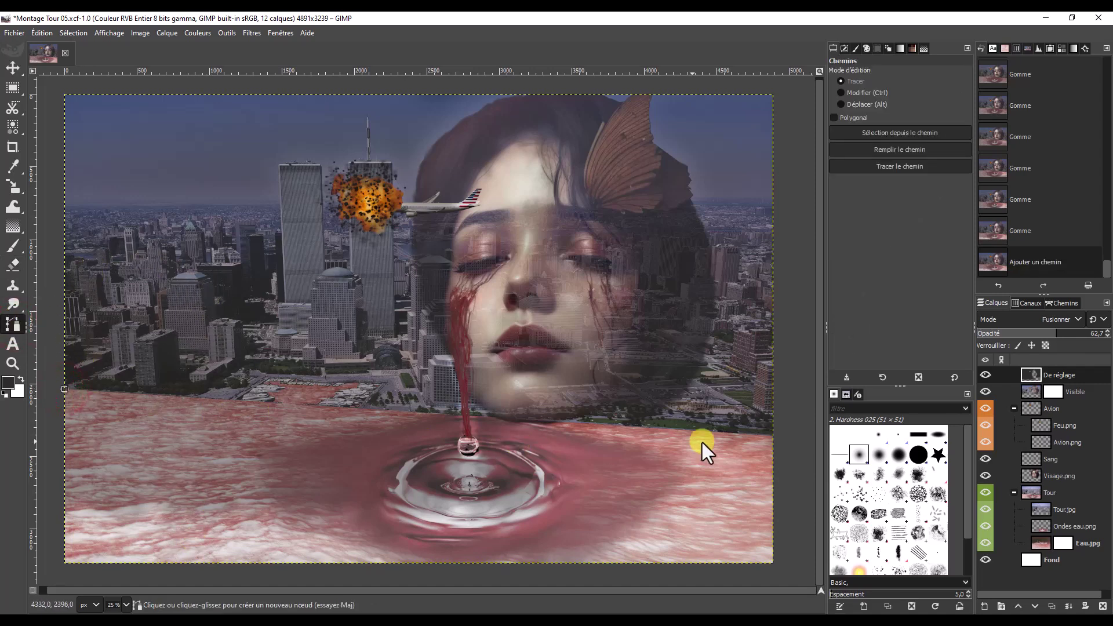
pyautogui.click(773, 436)
pyautogui.click(773, 562)
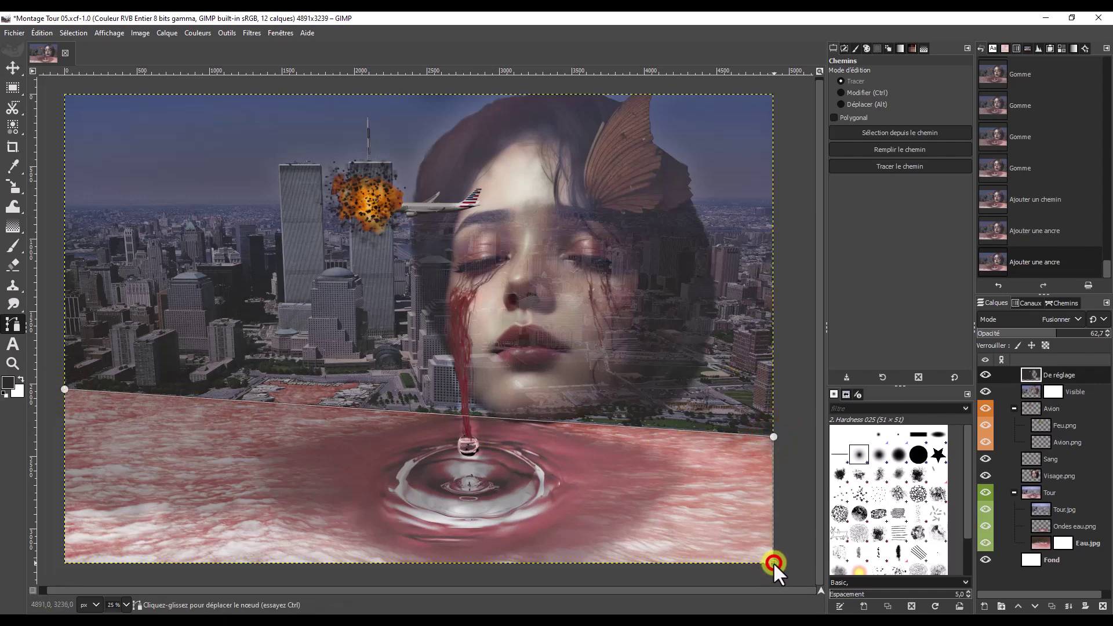
pyautogui.click(63, 562)
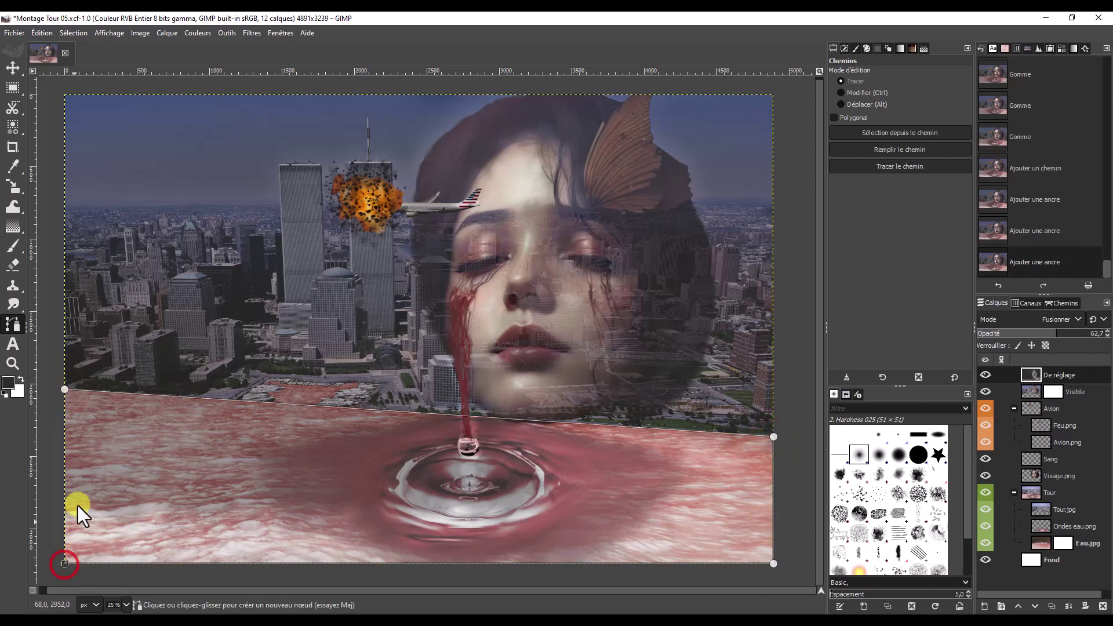
pyautogui.click(64, 388)
pyautogui.press('Return')
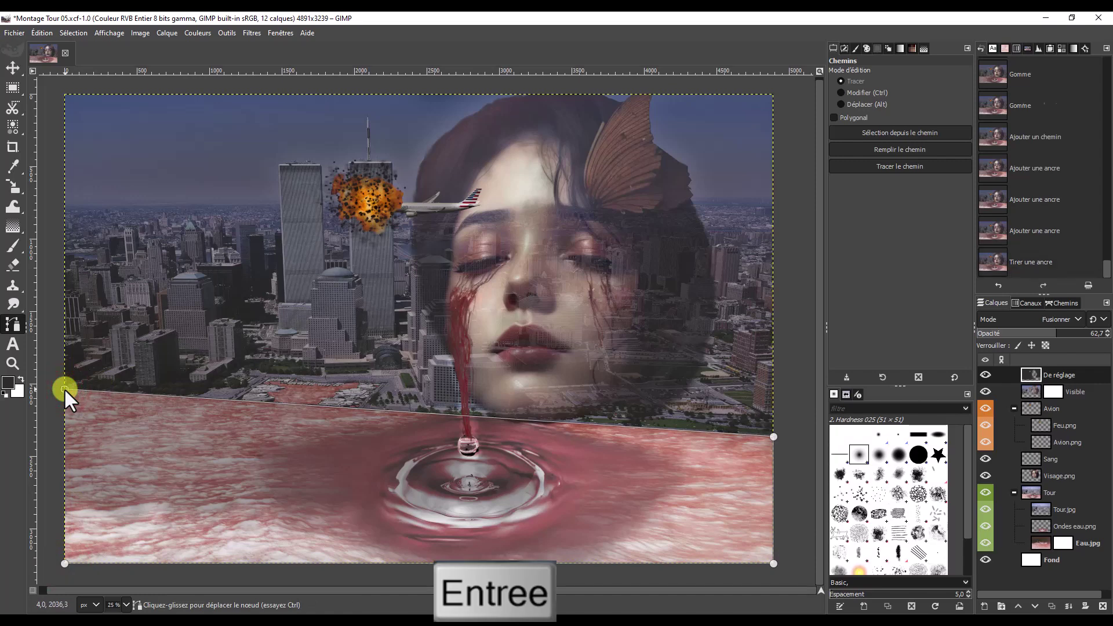
pyautogui.click(10, 266)
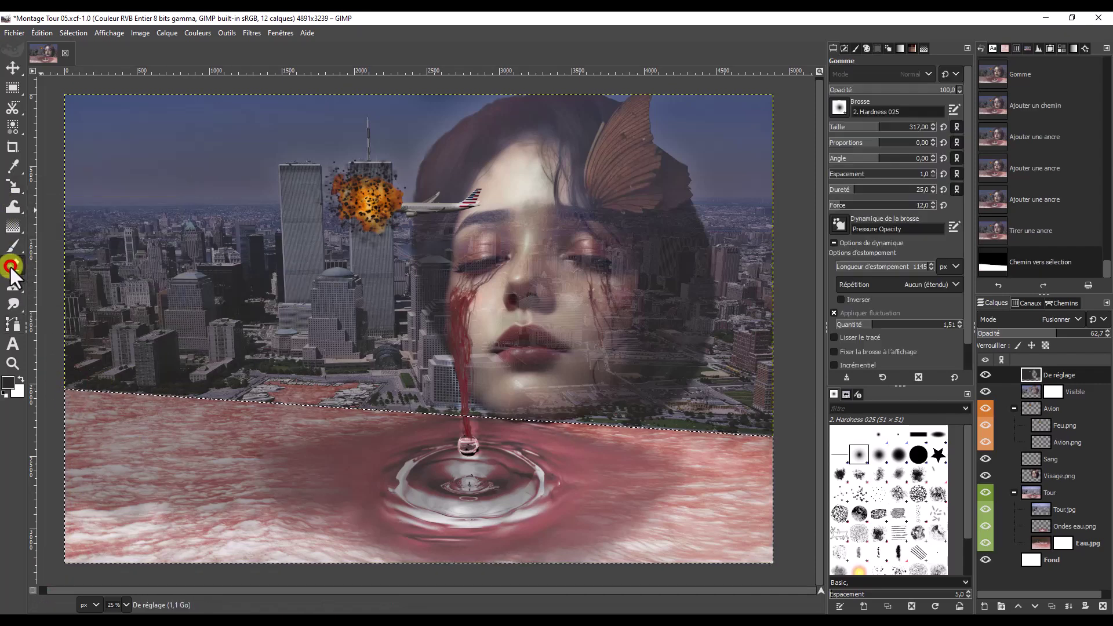
# Step: Erase the red overlay across the selected water with several strokes, then deselect all
pyautogui.moveTo(69, 406); pyautogui.dragTo(383, 443)
pyautogui.moveTo(144, 479); pyautogui.dragTo(240, 495)
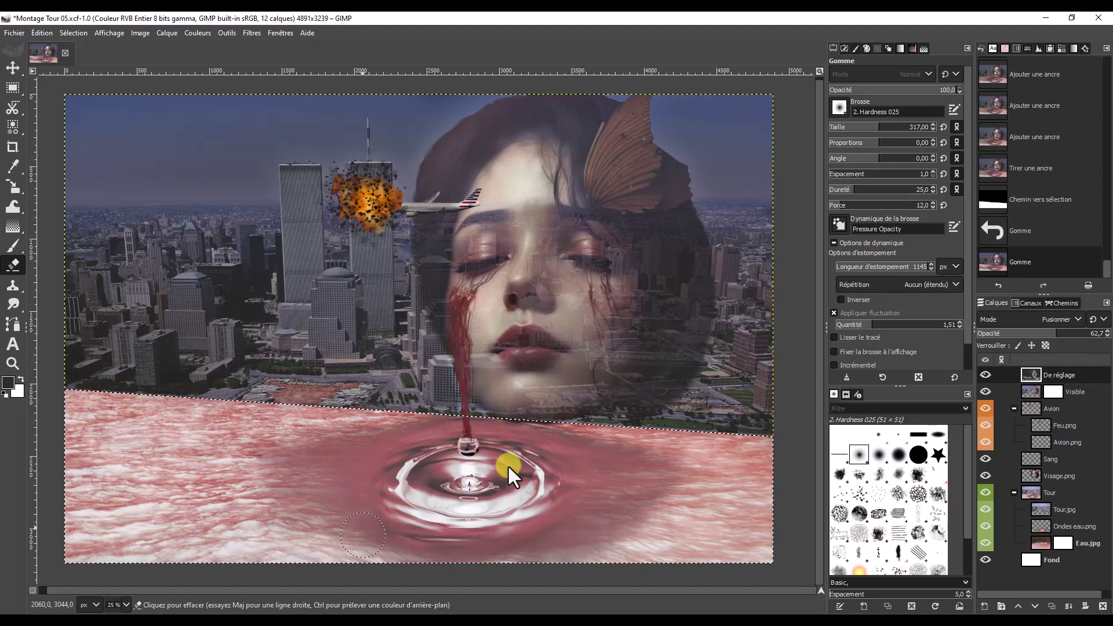
pyautogui.click(430, 496)
pyautogui.click(571, 442)
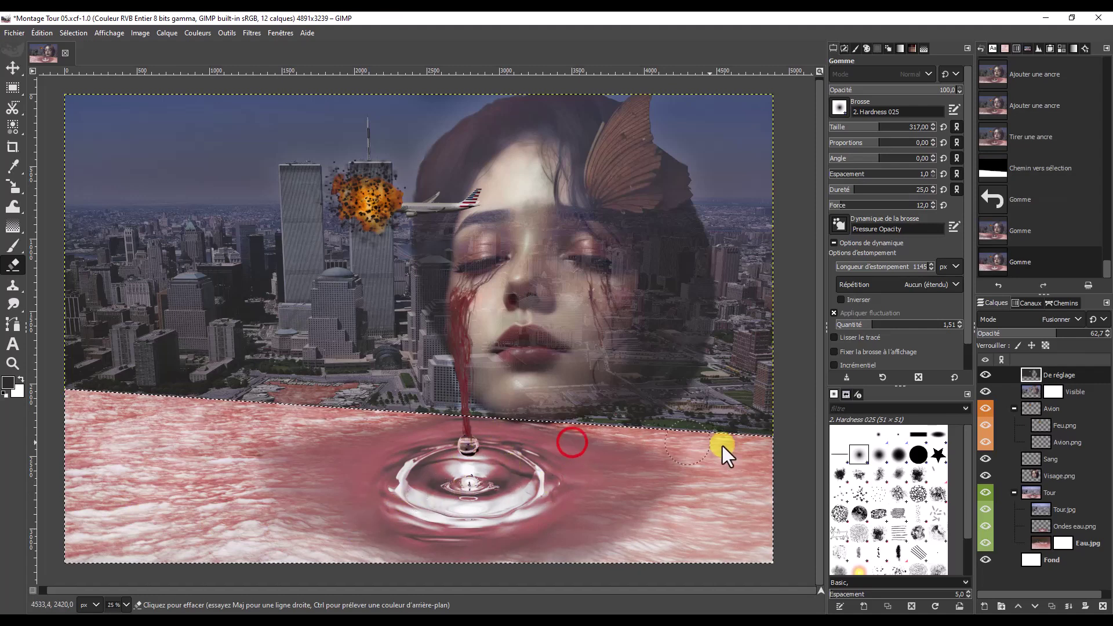
pyautogui.click(763, 482)
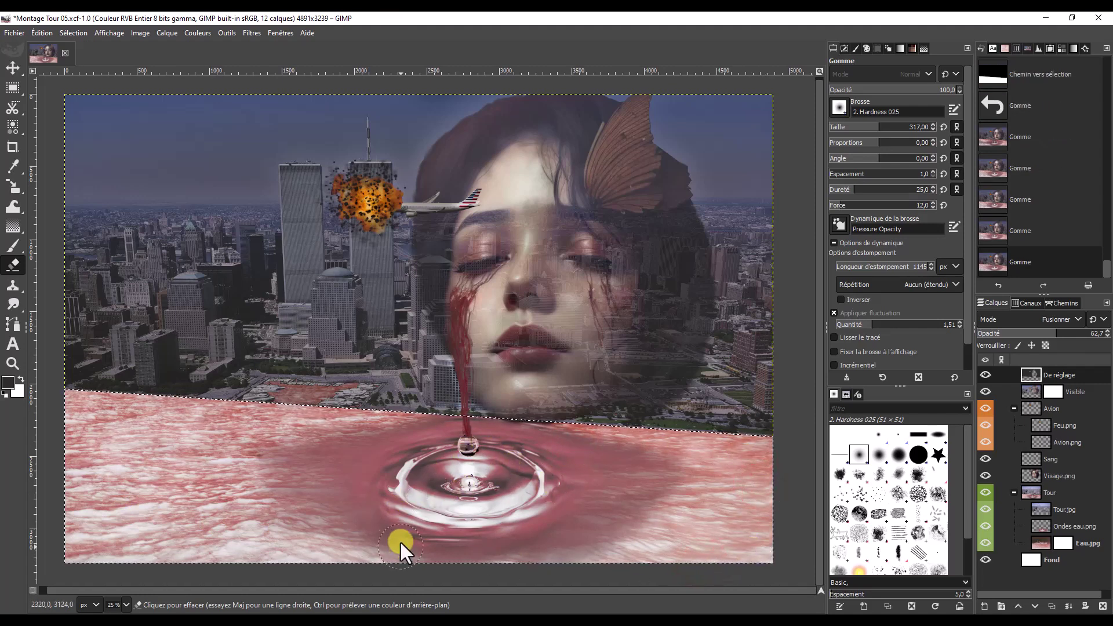
pyautogui.click(628, 502)
pyautogui.hotkey('ctrl', 'shift', 'a')
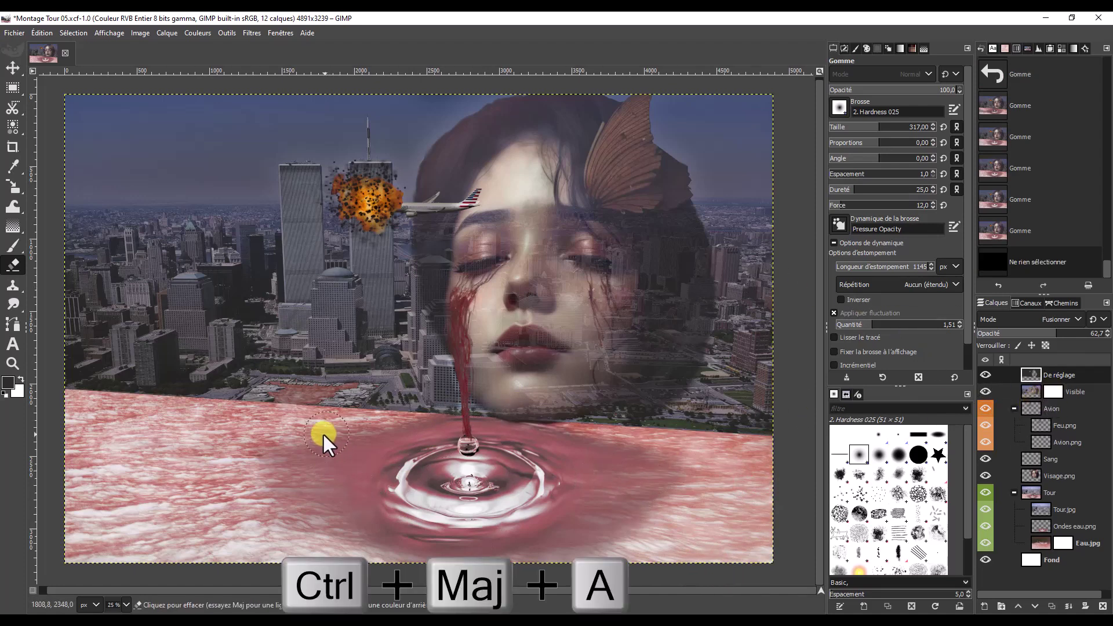
# Step: Zoom into the harbour and erase the overlay over the boats with a size-77 eraser
pyautogui.keyDown('ctrl'); pyautogui.scroll(1, 305, 419); pyautogui.keyUp('ctrl')
pyautogui.keyDown('ctrl'); pyautogui.scroll(1, 294, 379); pyautogui.keyUp('ctrl')
pyautogui.keyDown('ctrl'); pyautogui.scroll(1, 293, 379); pyautogui.keyUp('ctrl')
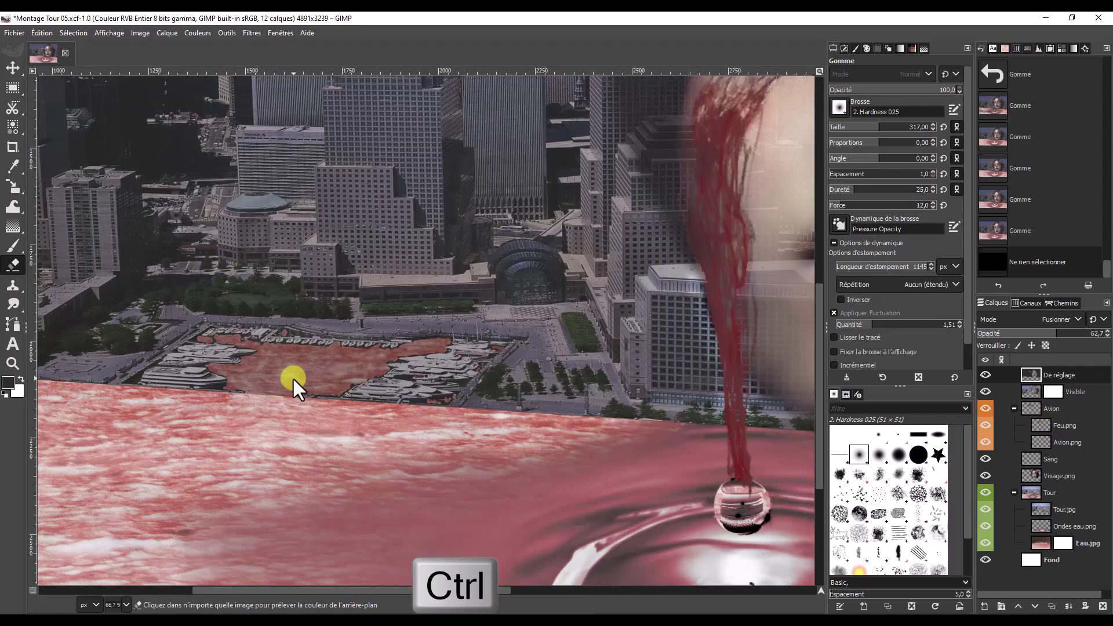
pyautogui.keyDown('ctrl'); pyautogui.scroll(1, 272, 377); pyautogui.keyUp('ctrl')
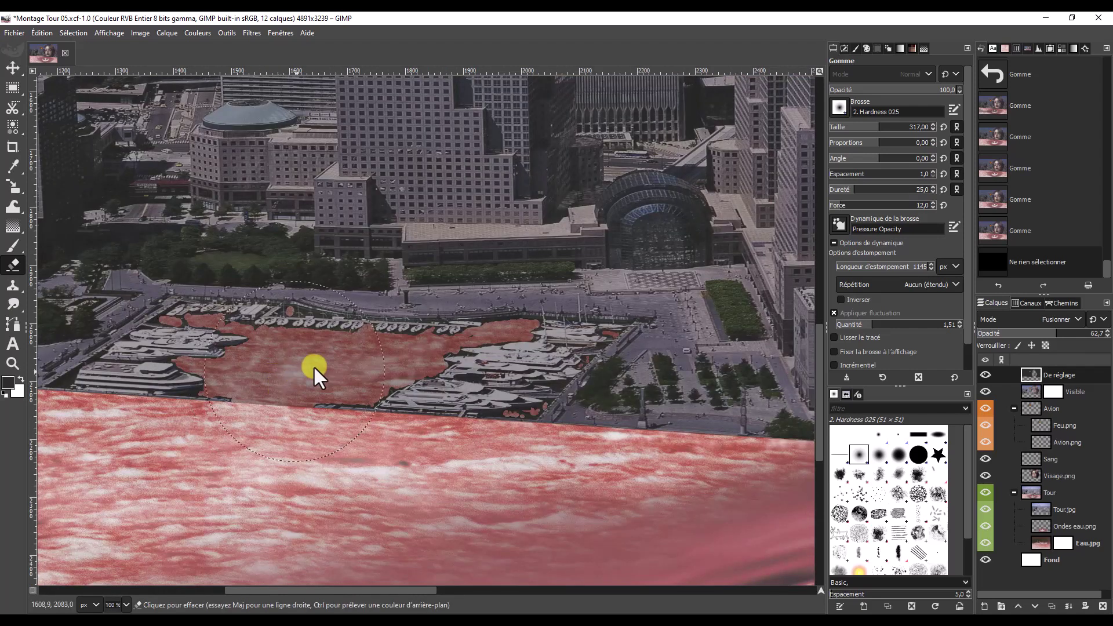
pyautogui.click(849, 123)
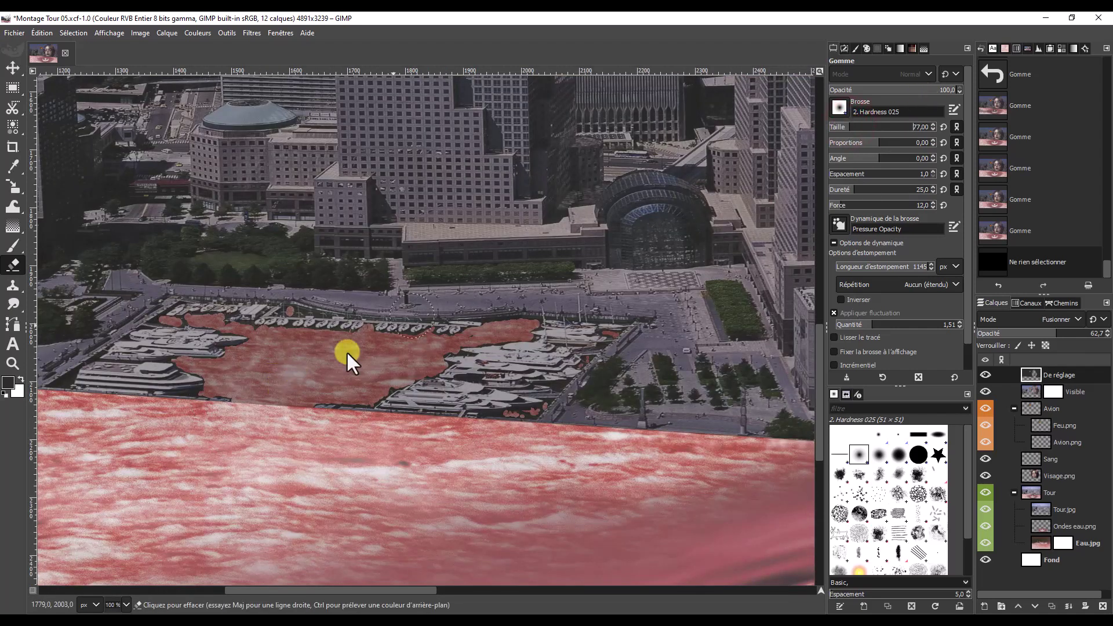
pyautogui.click(290, 371)
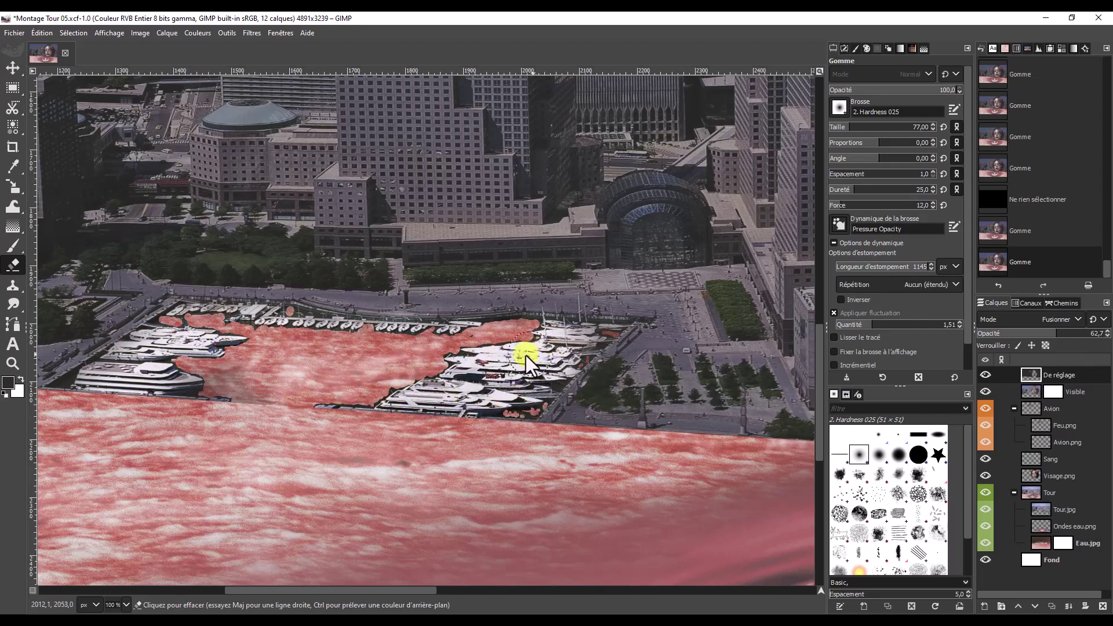
pyautogui.click(359, 392)
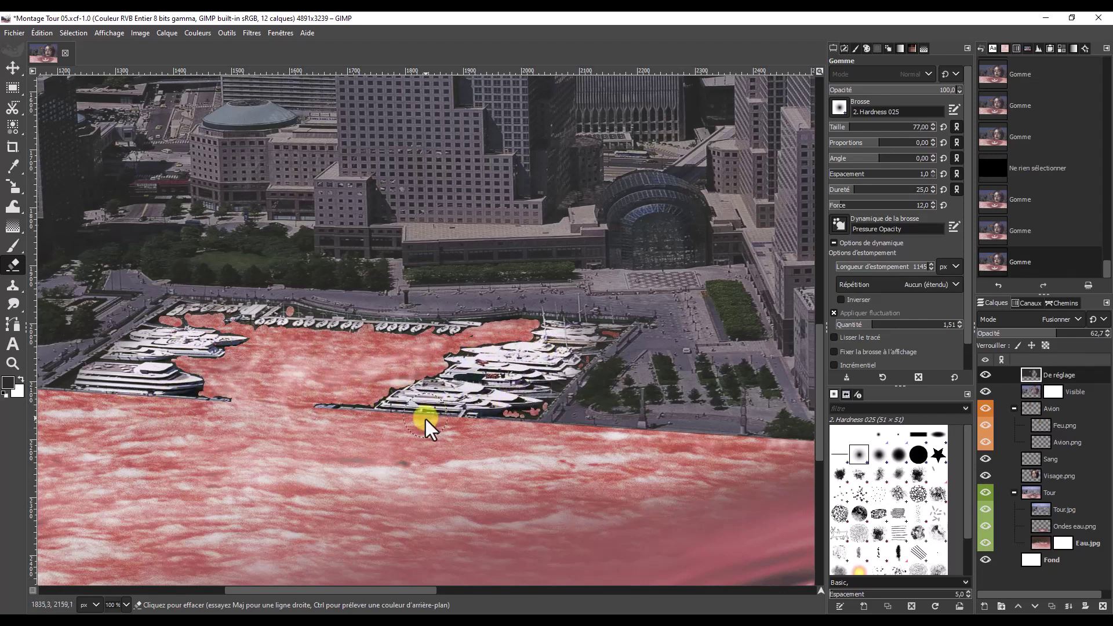
pyautogui.keyDown('ctrl'); pyautogui.scroll(-4, 417, 405); pyautogui.keyUp('ctrl')
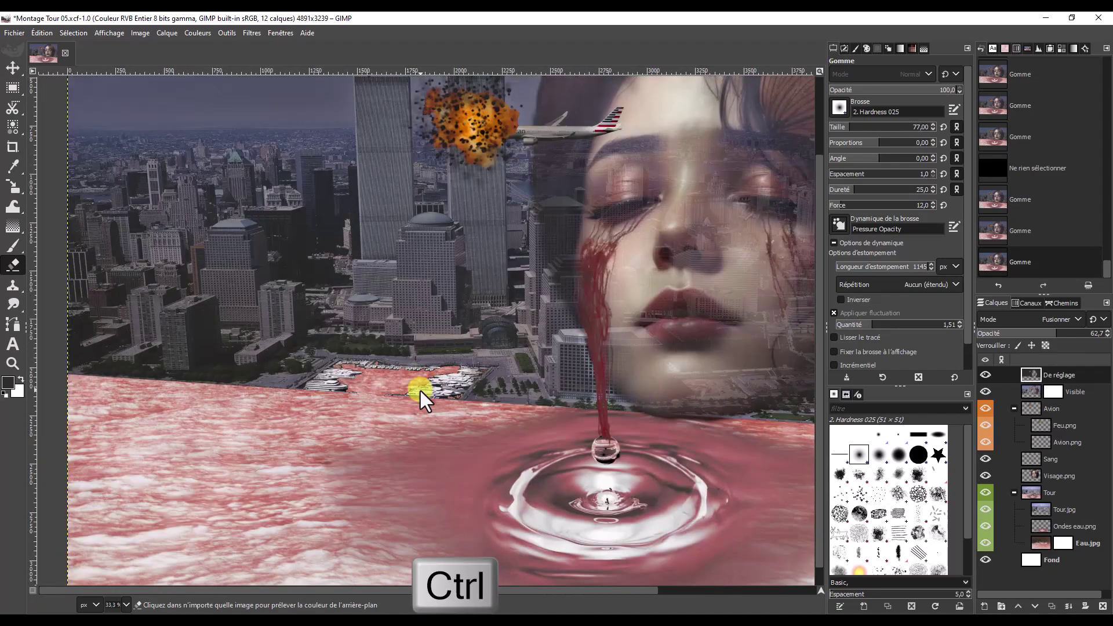
pyautogui.hotkey('ctrl', 'alt', 'c')
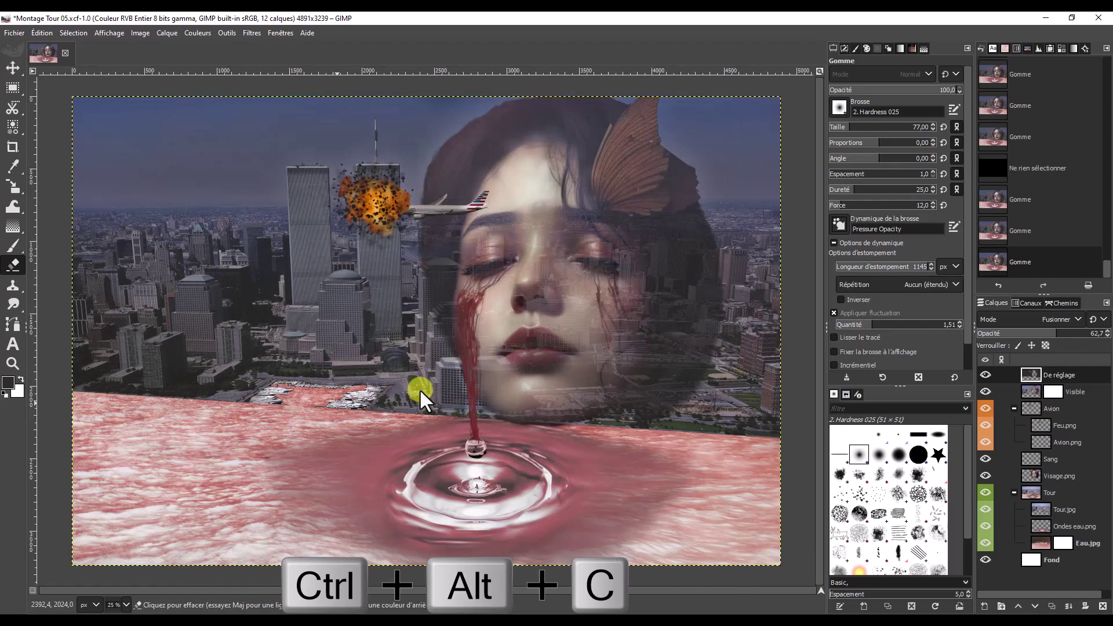
# Step: Erase the yellow tint from the explosion glow beside the tower
pyautogui.click(363, 191)
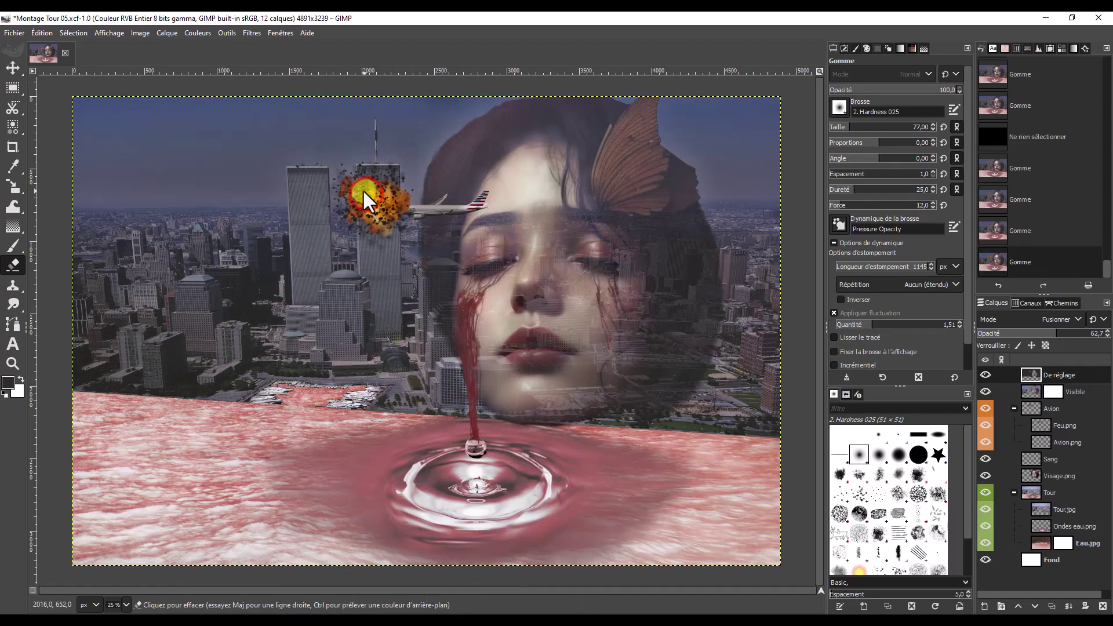
pyautogui.click(357, 200)
pyautogui.click(377, 196)
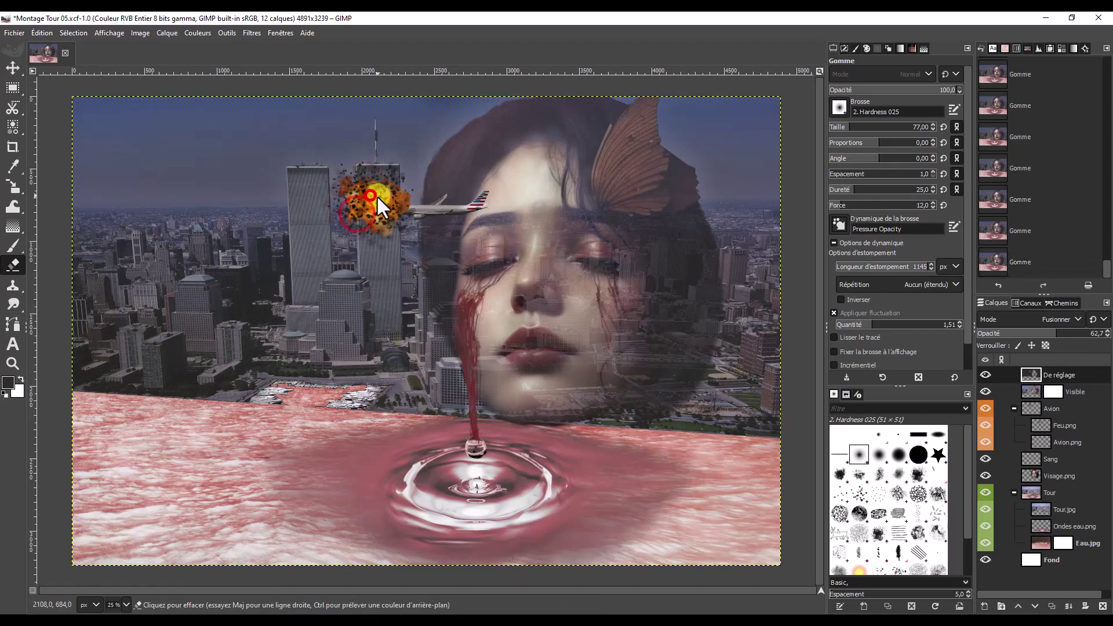
pyautogui.click(397, 203)
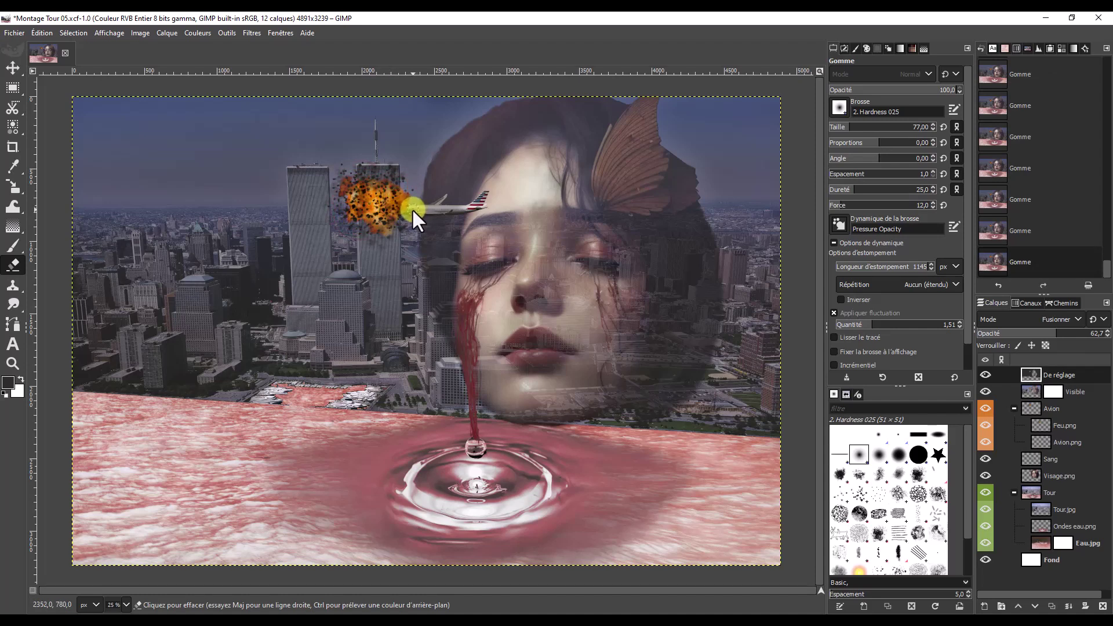
# Step: Shrink the eraser to size 16 and erase the tint from the airliner's body and wing
pyautogui.keyDown('ctrl'); pyautogui.scroll(3, 412, 209); pyautogui.keyUp('ctrl')
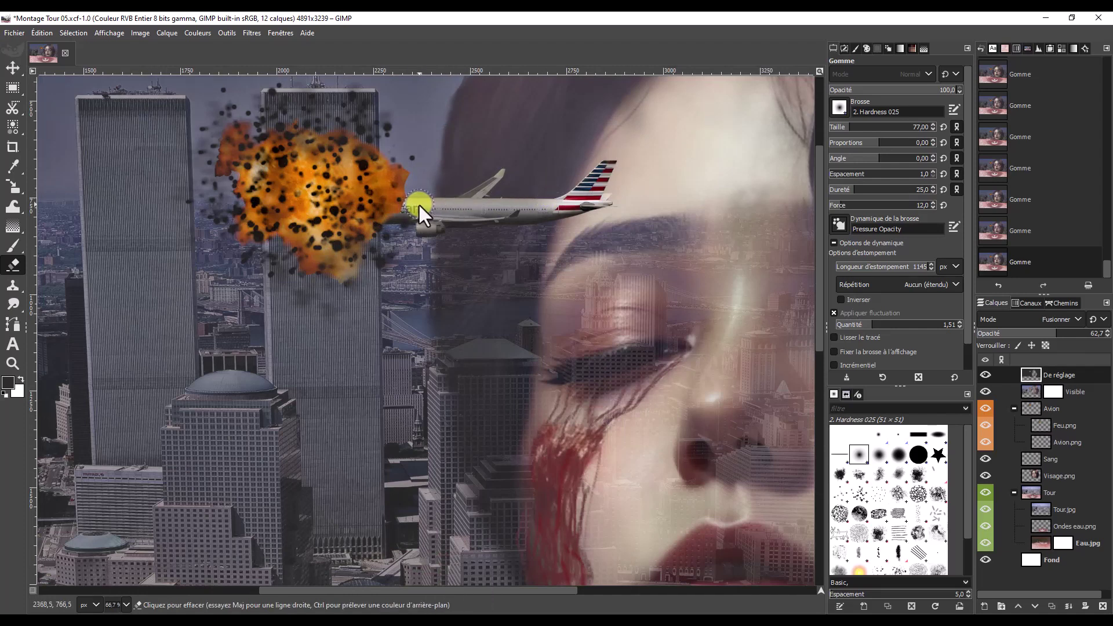
pyautogui.keyDown('ctrl'); pyautogui.keyDown('alt'); pyautogui.scroll(2, 416, 204); pyautogui.keyUp('alt'); pyautogui.keyUp('ctrl')
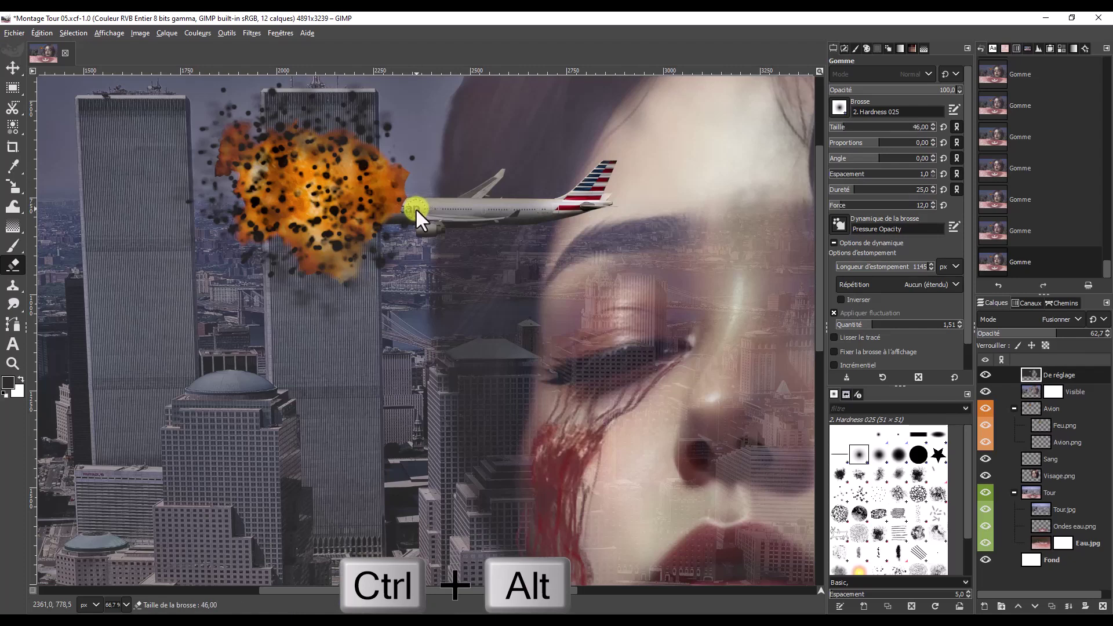
pyautogui.keyDown('ctrl'); pyautogui.keyDown('alt'); pyautogui.scroll(3, 415, 208); pyautogui.keyUp('alt'); pyautogui.keyUp('ctrl')
pyautogui.scroll(4, 415, 208)
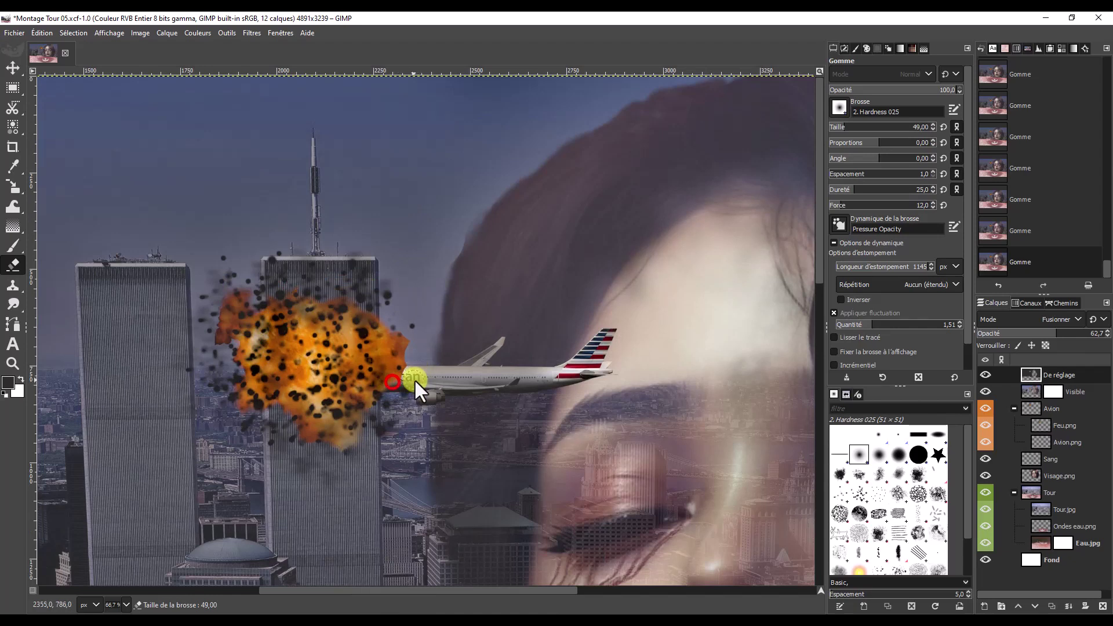
pyautogui.click(474, 382)
pyautogui.moveTo(583, 371)
pyautogui.mouseDown()
pyautogui.moveTo(405, 376)
pyautogui.moveTo(416, 381)
pyautogui.mouseUp()
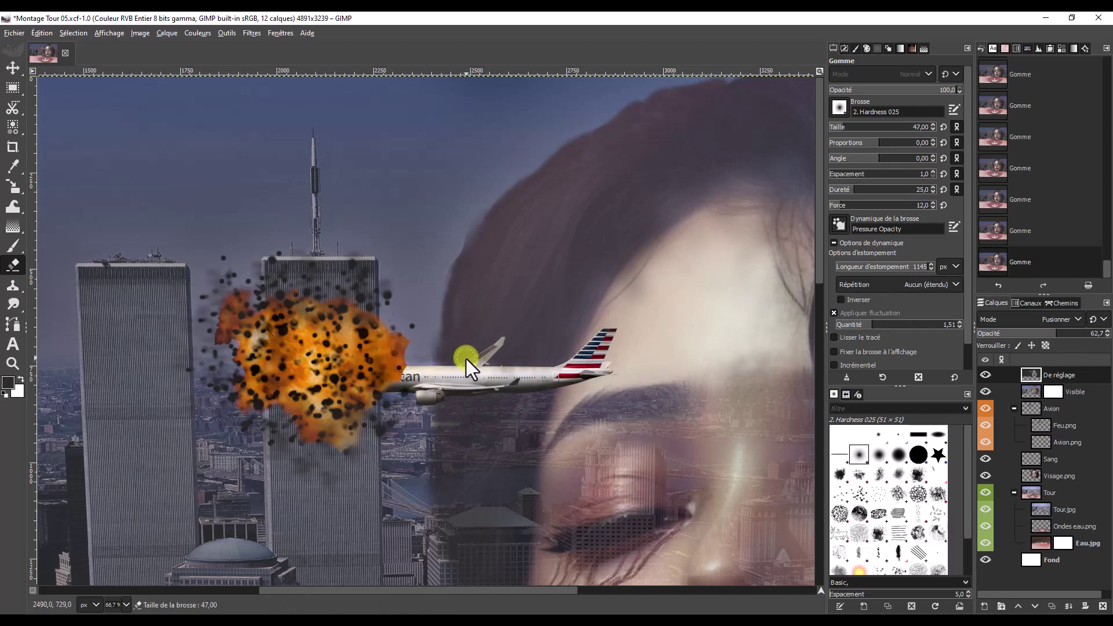
pyautogui.moveTo(466, 359)
pyautogui.mouseDown()
pyautogui.moveTo(499, 343)
pyautogui.moveTo(481, 363)
pyautogui.moveTo(495, 347)
pyautogui.mouseUp()
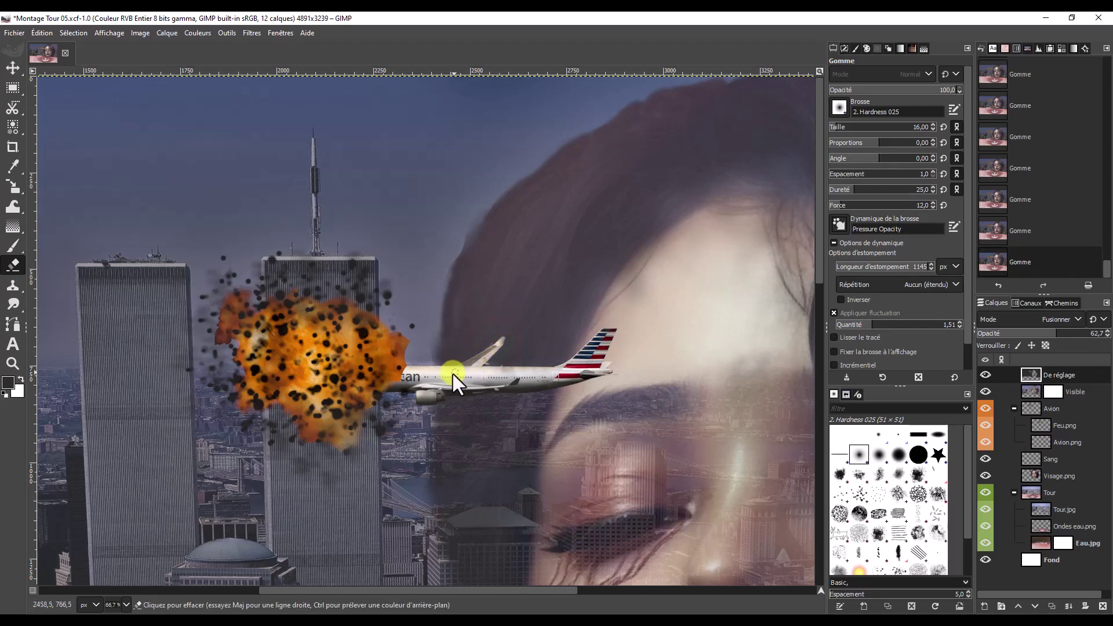
pyautogui.moveTo(434, 380); pyautogui.dragTo(430, 392)
pyautogui.moveTo(527, 383); pyautogui.dragTo(526, 387)
pyautogui.scroll(-2, 427, 386)
pyautogui.scroll(-1, 428, 386)
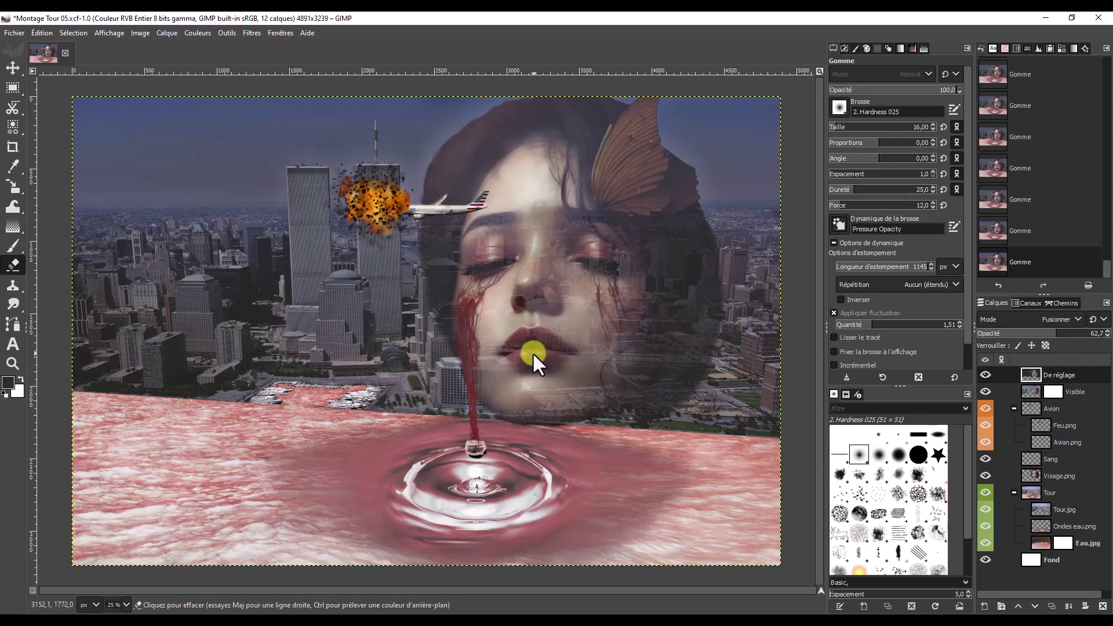
# Step: Select the De réglage layer and drag its Opacity slider down from 62,7 to 49,5
pyautogui.click(1079, 371)
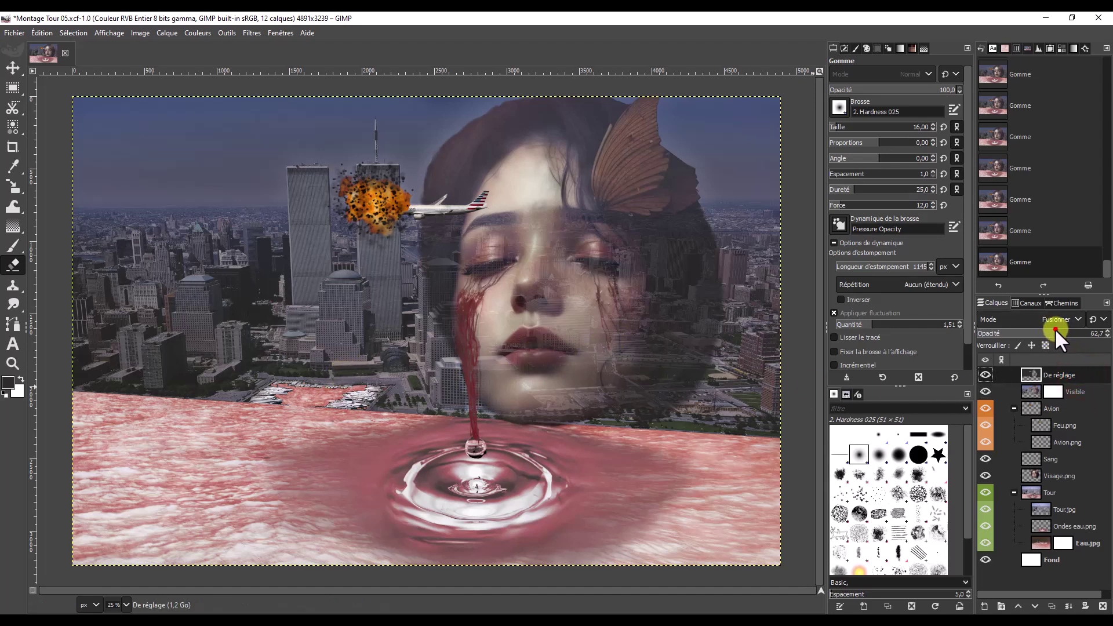
pyautogui.moveTo(1056, 328); pyautogui.dragTo(1041, 328)
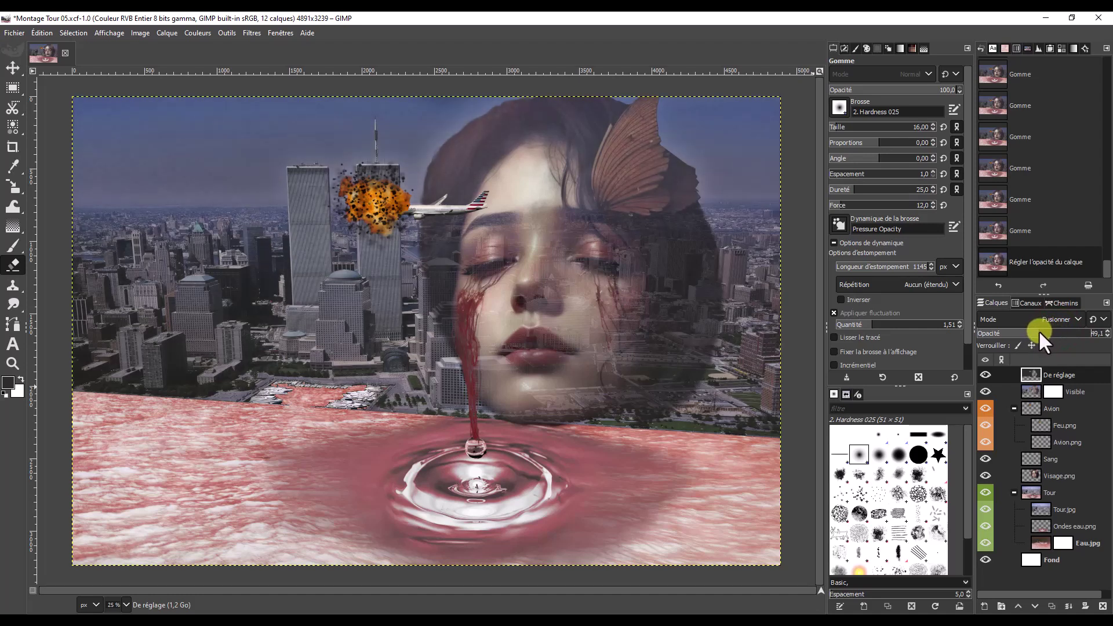